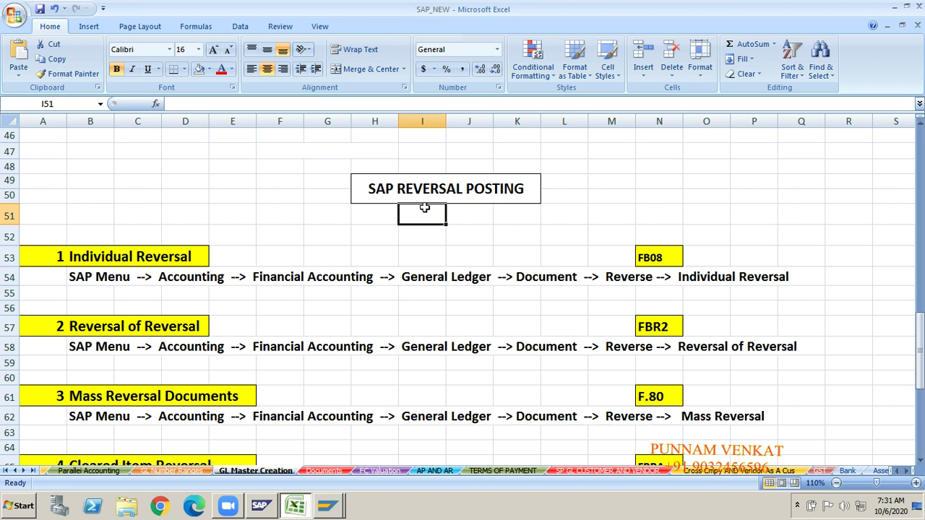
key("Up")
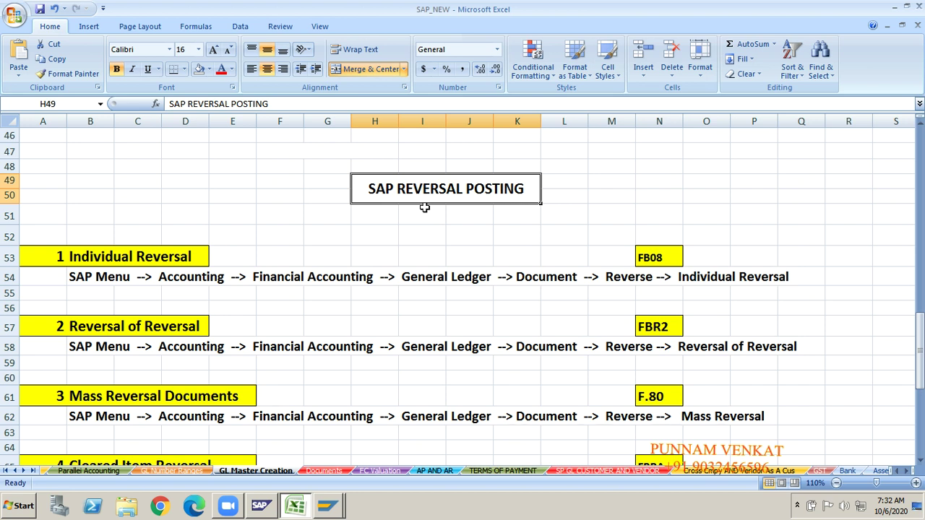
key("Right")
key("Right")
key("Right")
key("Right")
key("Right")
key("Right")
key("Right")
key("Right")
key("Right")
key("Right")
key("Right")
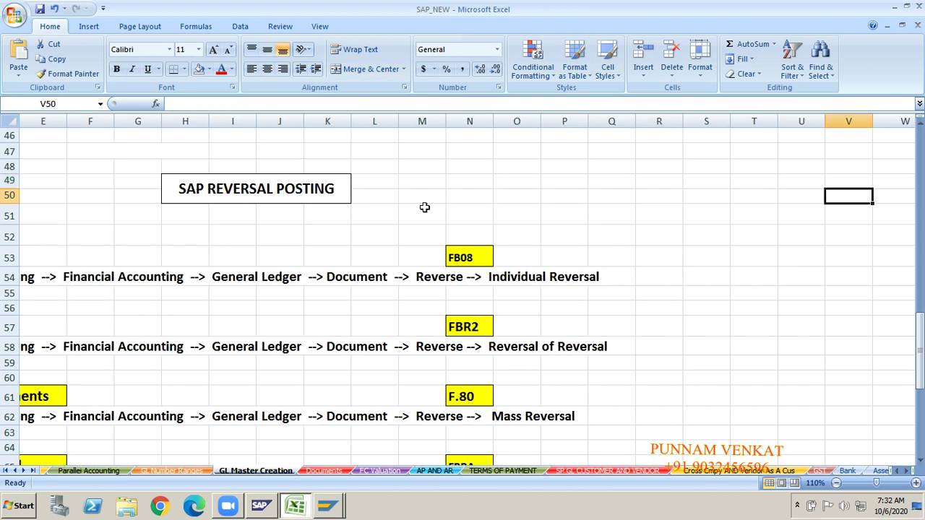
key("Right")
key("Right")
key("Right")
key("Right")
key("Right")
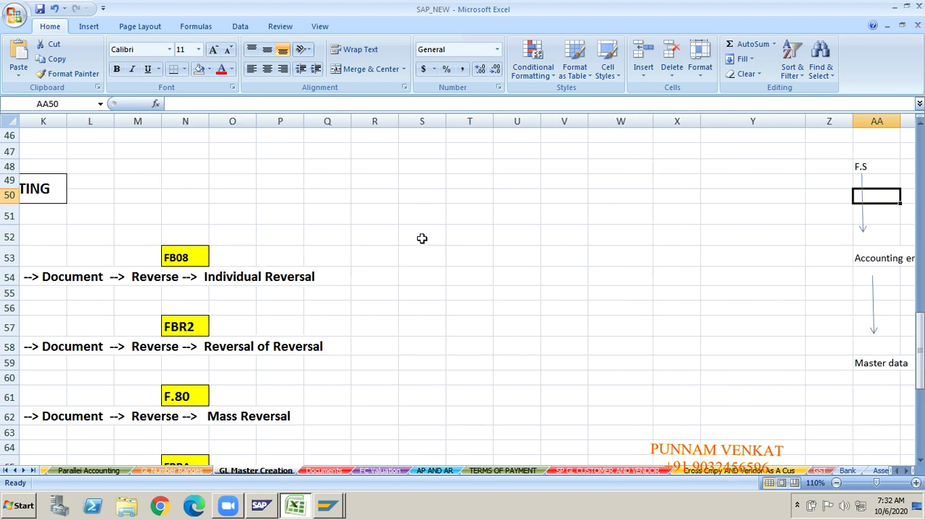
left_click(472, 275)
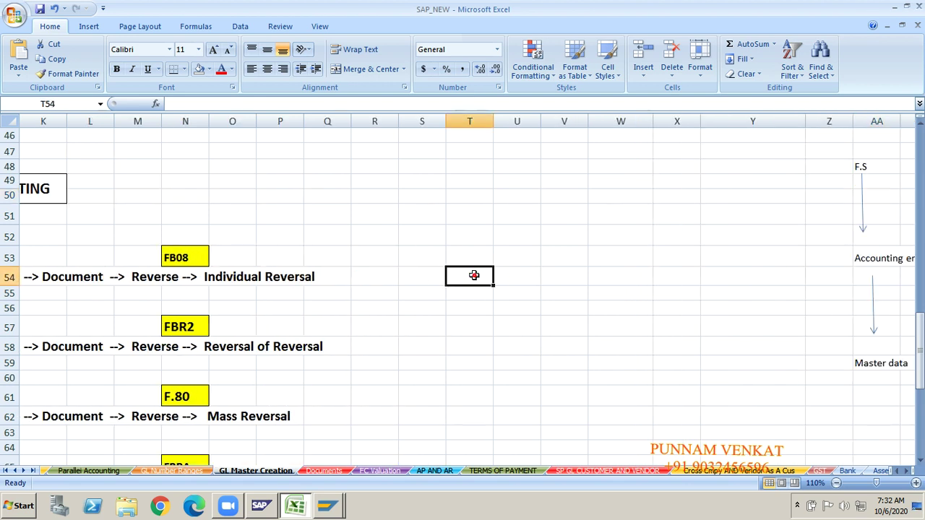
Step: Switch to SAP and start transaction FB03 to display documents
left_click(329, 507)
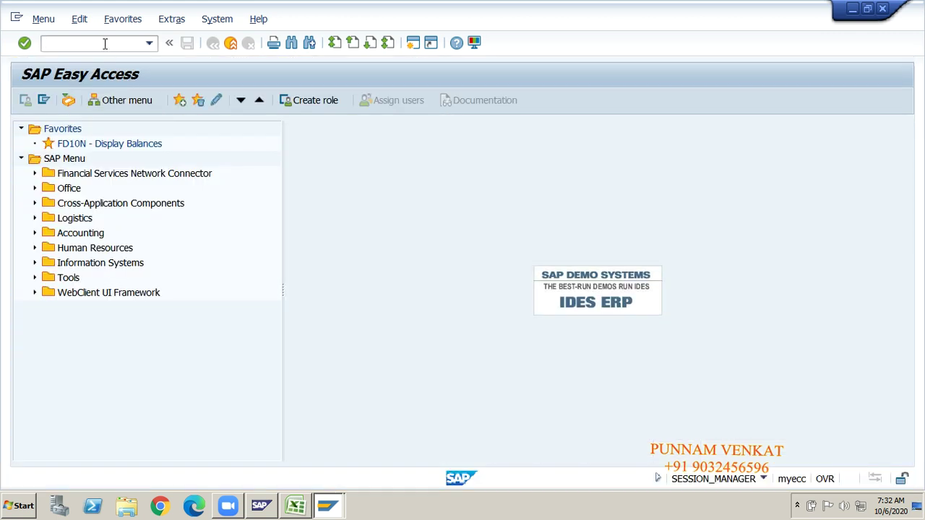
type("FB03")
key("Return")
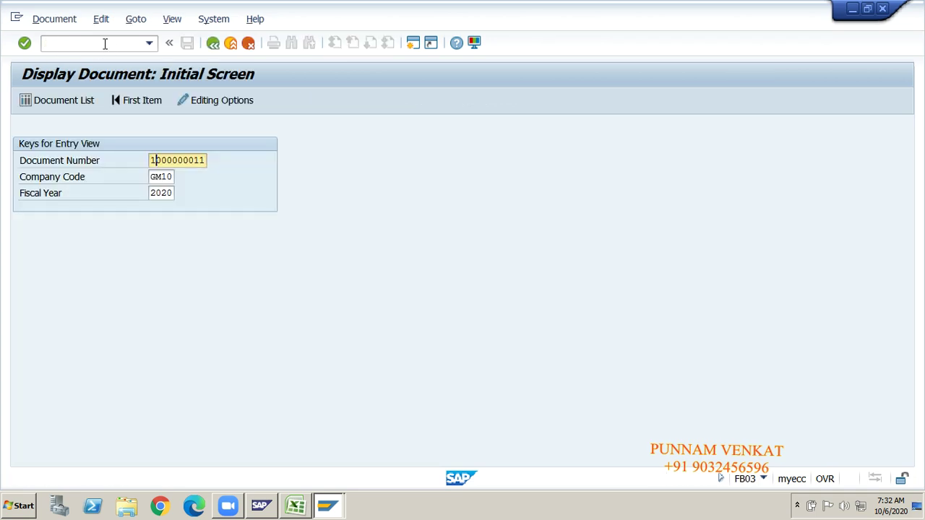
Step: Clear the document number and run the document list for company code GM10
key("End")
key("BackSpace")
key("BackSpace")
key("BackSpace")
key("BackSpace")
key("BackSpace")
key("BackSpace")
key("BackSpace")
key("BackSpace")
key("BackSpace")
key("BackSpace")
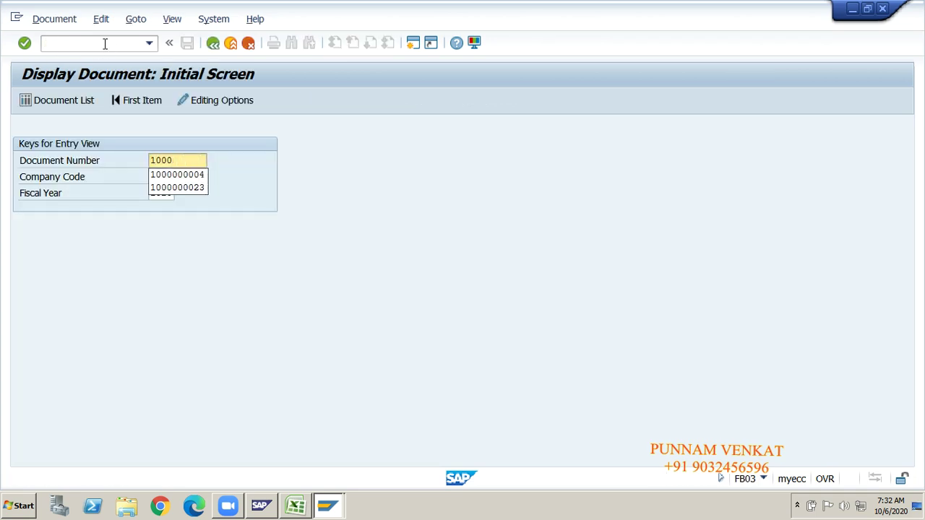
key("Tab")
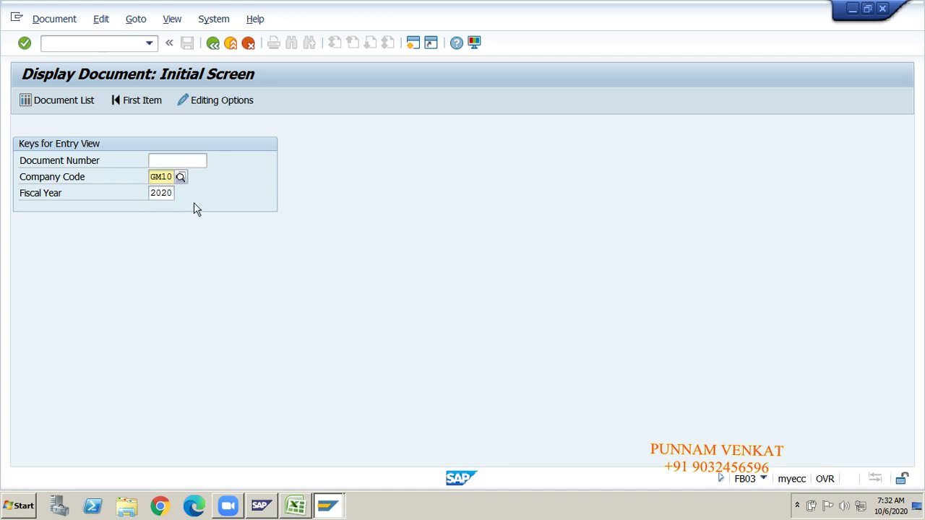
key("Tab")
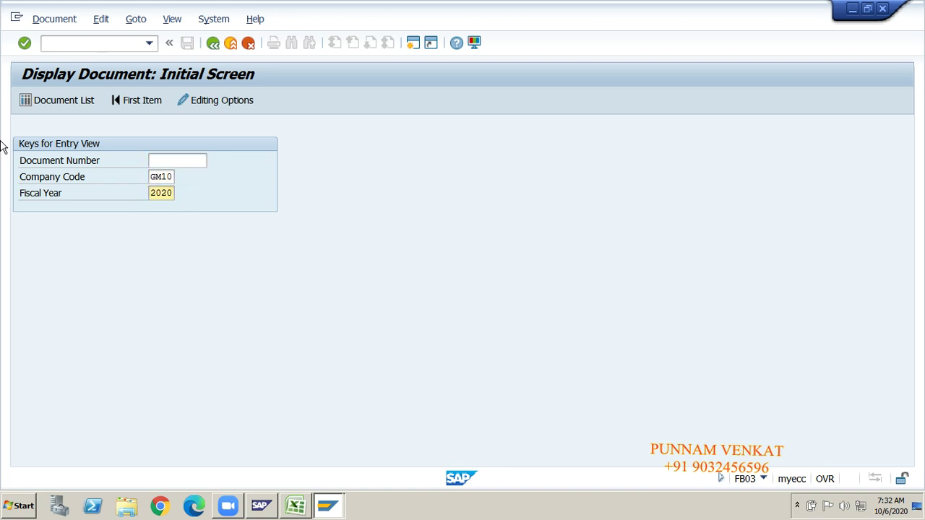
left_click(53, 103)
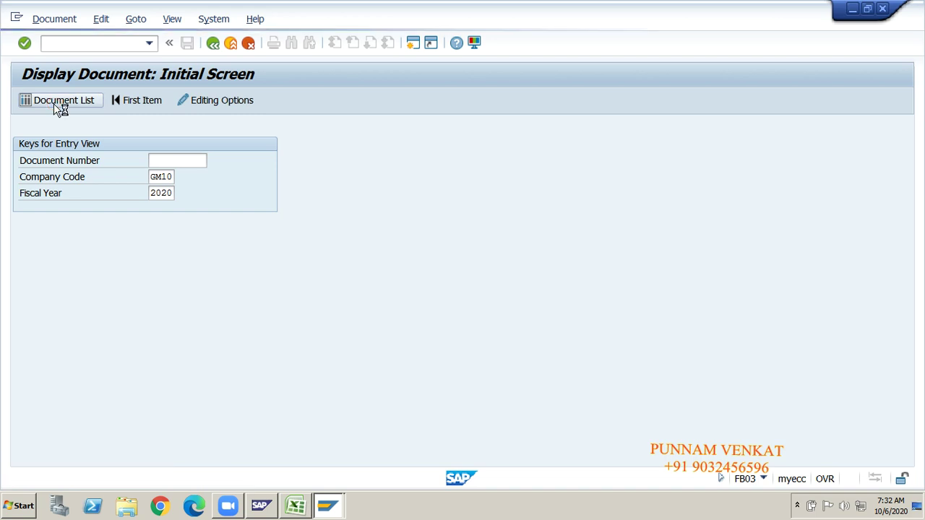
left_click(26, 104)
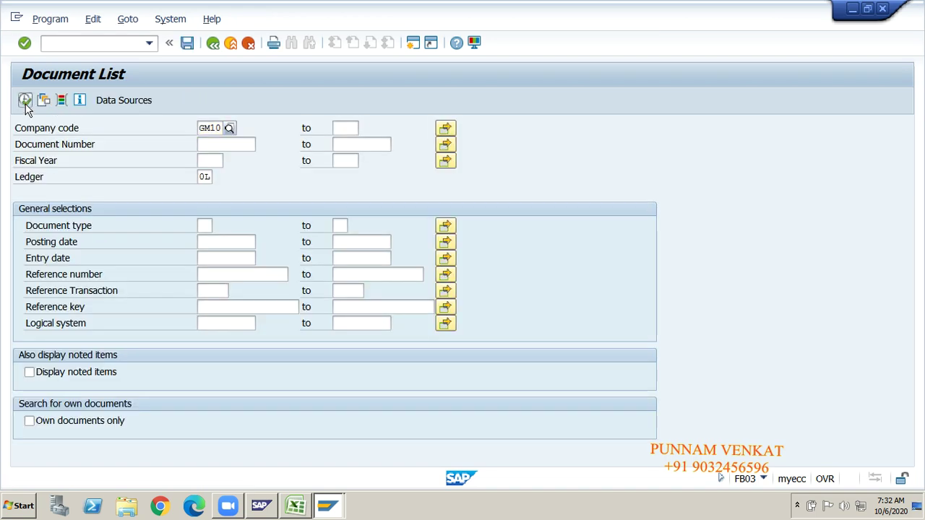
left_click(25, 101)
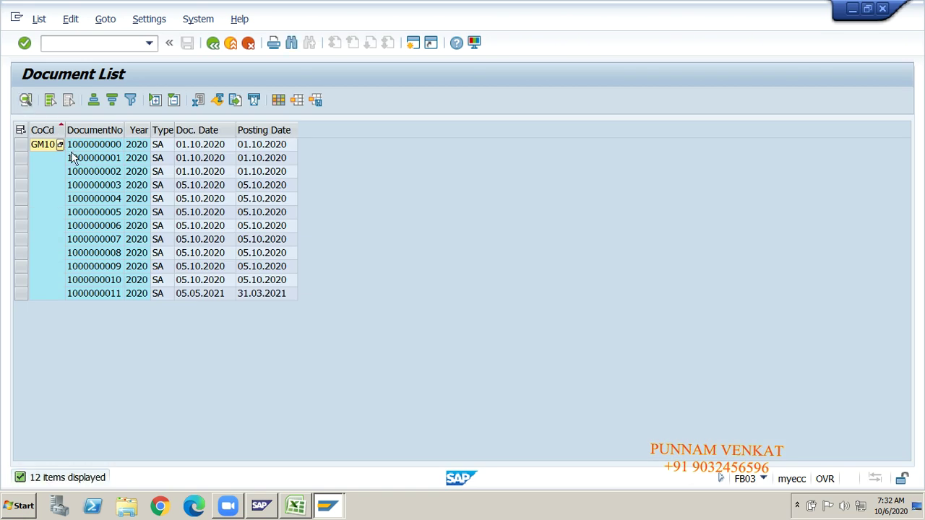
Step: Open the first document in the list and compare its Salary Account and Cash Account line items and amounts
double_click(93, 148)
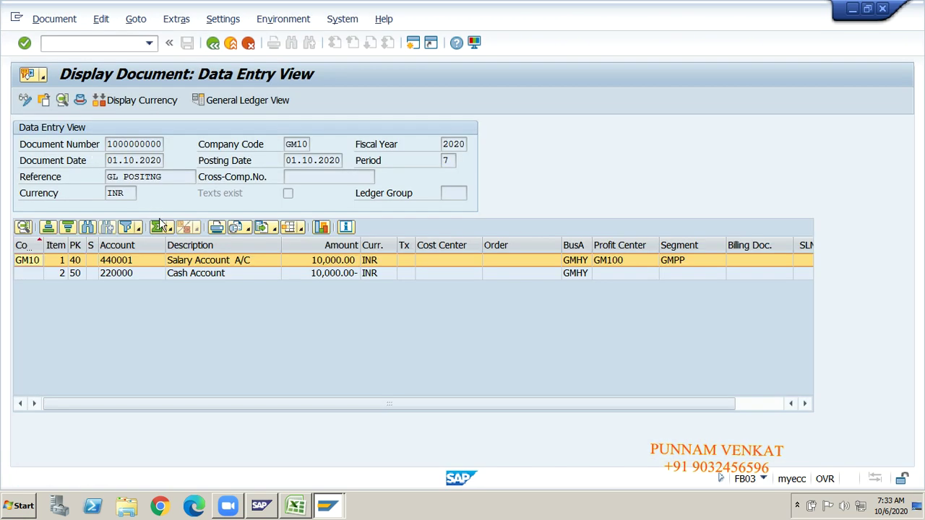
left_click(192, 273)
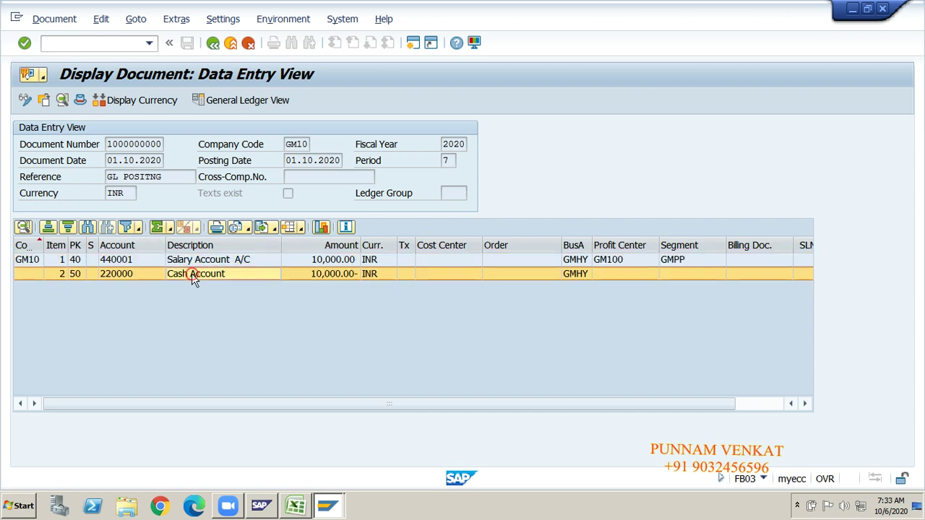
left_click(187, 261)
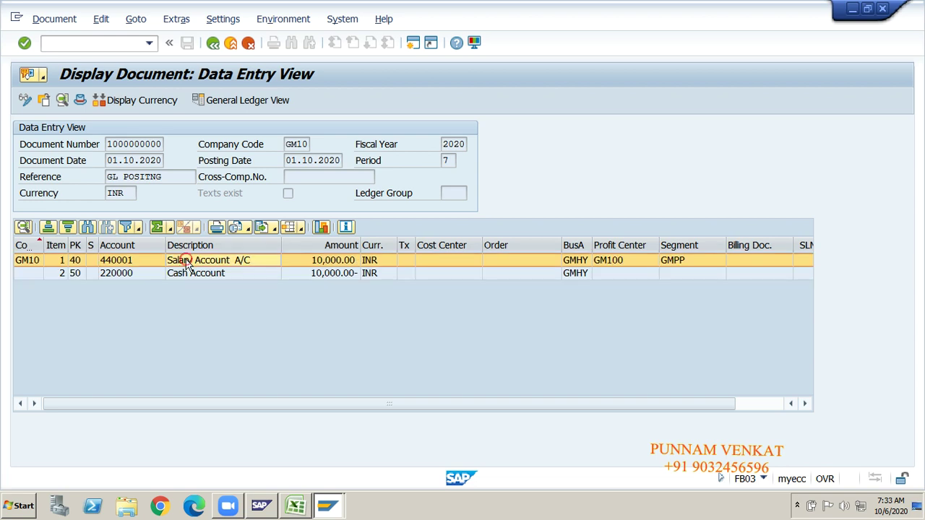
left_click(186, 275)
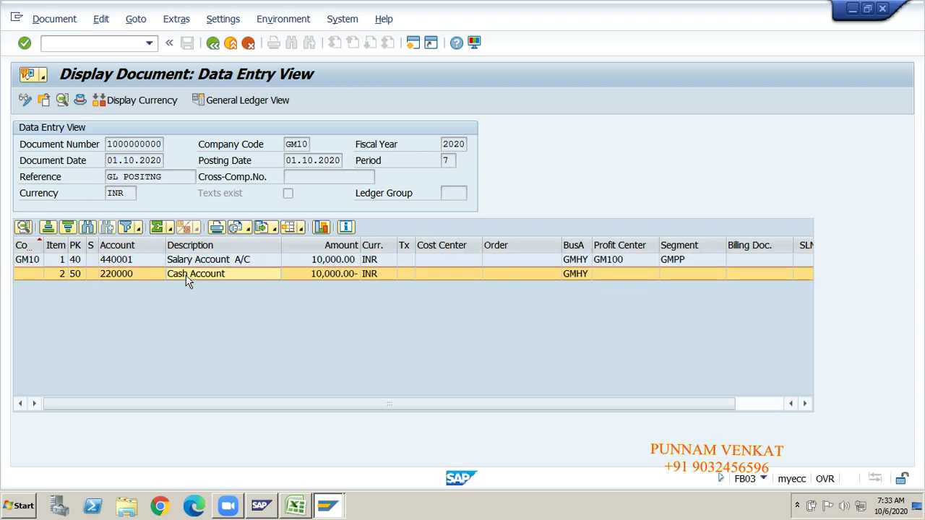
left_click(186, 262)
left_click(186, 275)
left_click(321, 262)
left_click(323, 275)
left_click(325, 265)
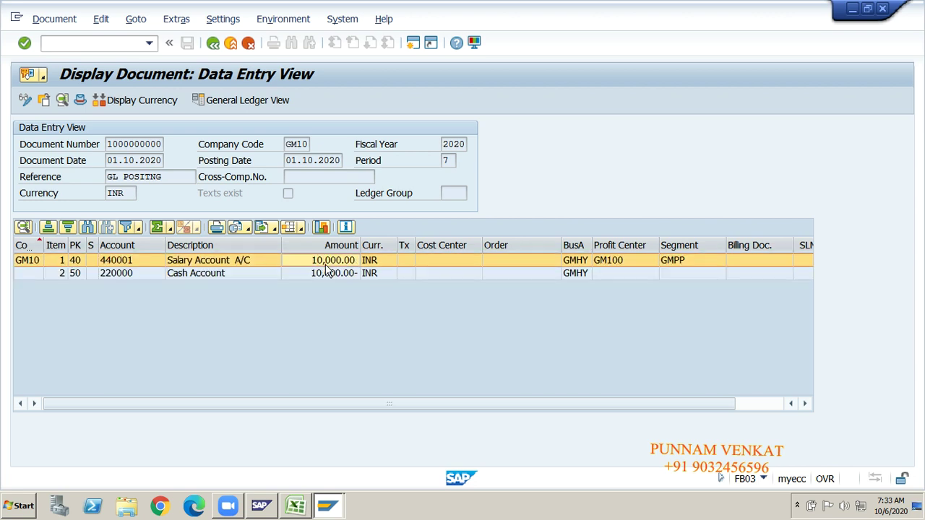
left_click(326, 278)
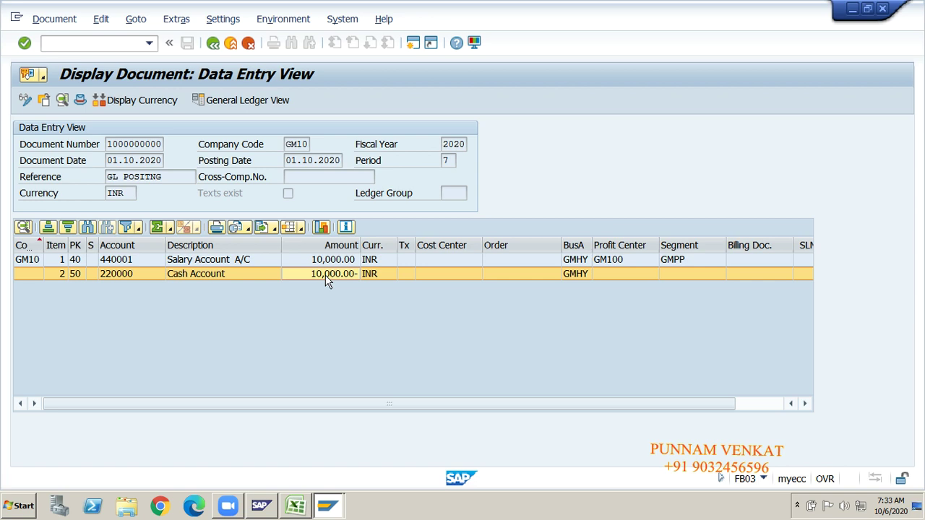
left_click(321, 260)
left_click(327, 272)
left_click(326, 262)
left_click(327, 278)
left_click(327, 261)
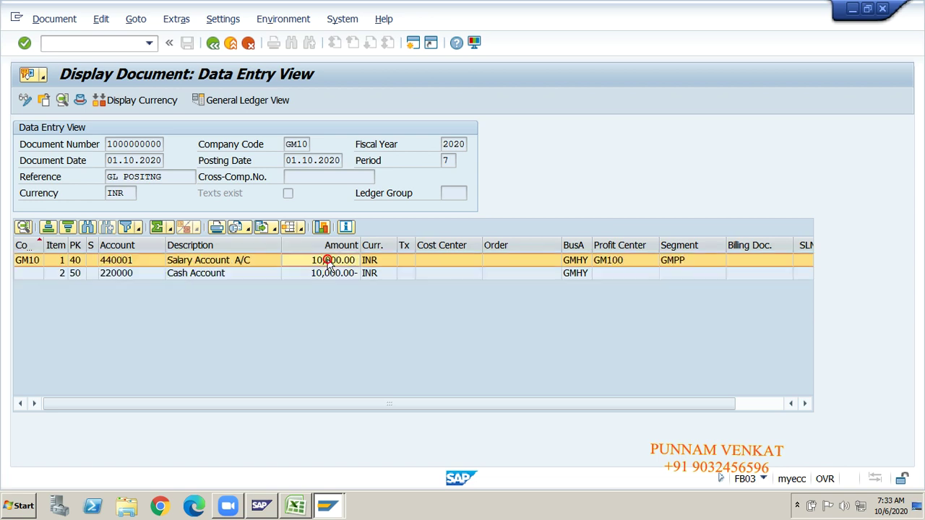
left_click(327, 279)
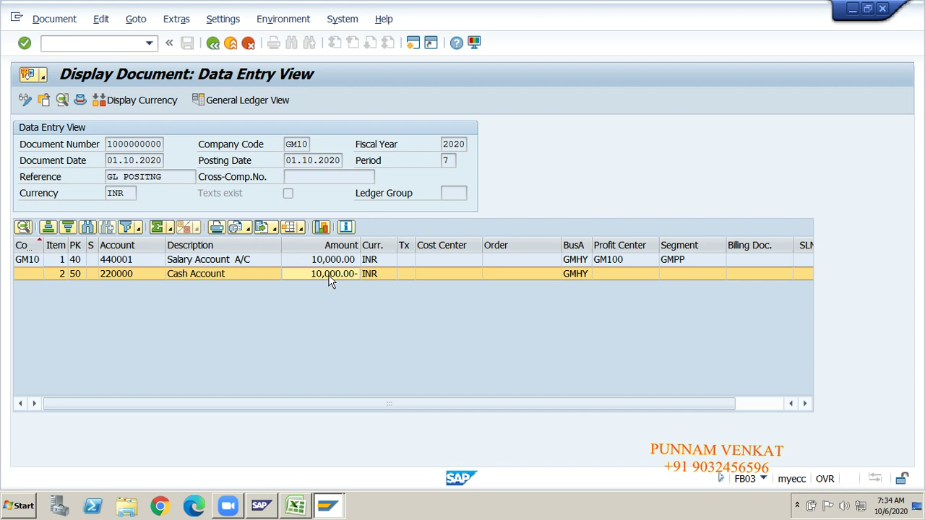
Step: Switch the document to change mode and bring the same document back in display mode
left_click(22, 107)
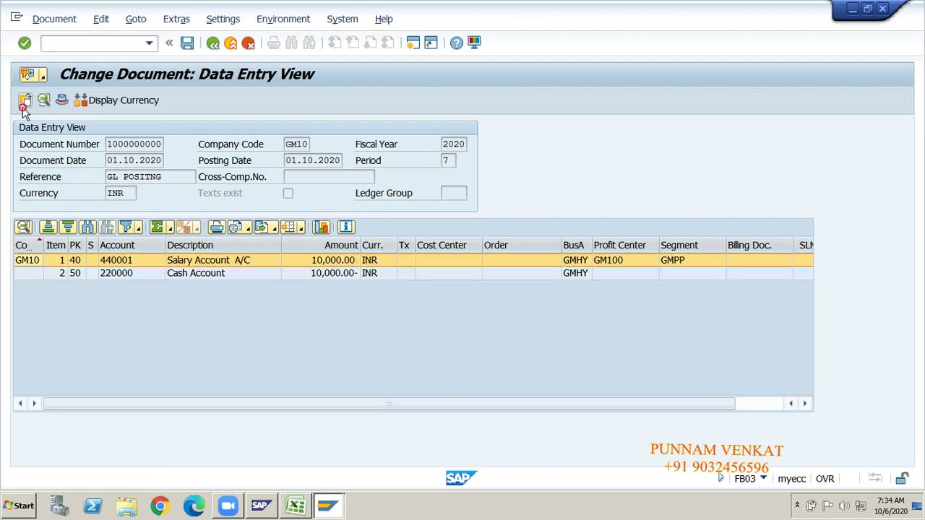
left_click(40, 102)
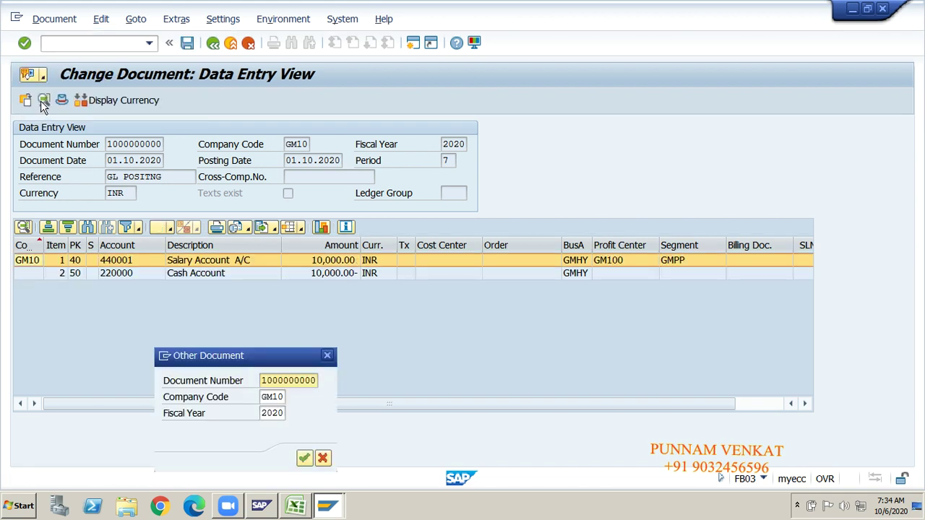
left_click(304, 460)
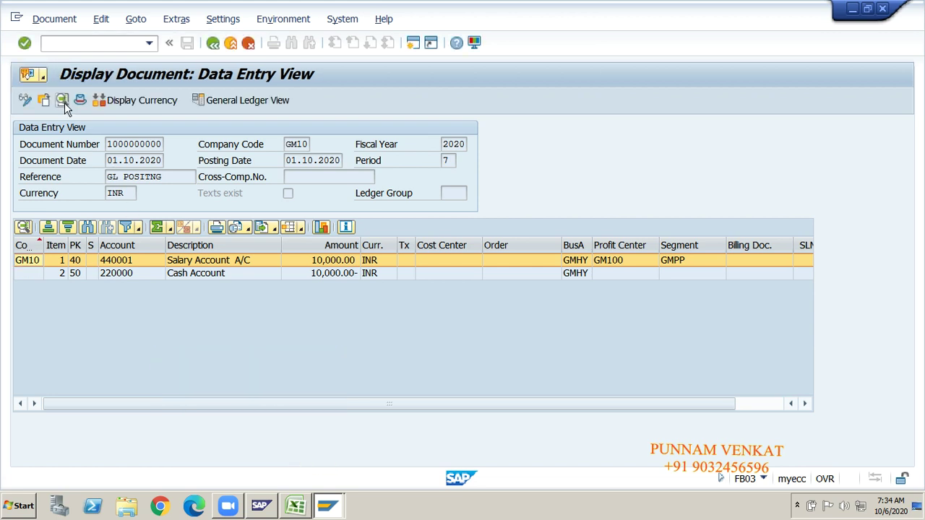
Step: View the details of the Salary Account line item and return to the data entry view
left_click(63, 101)
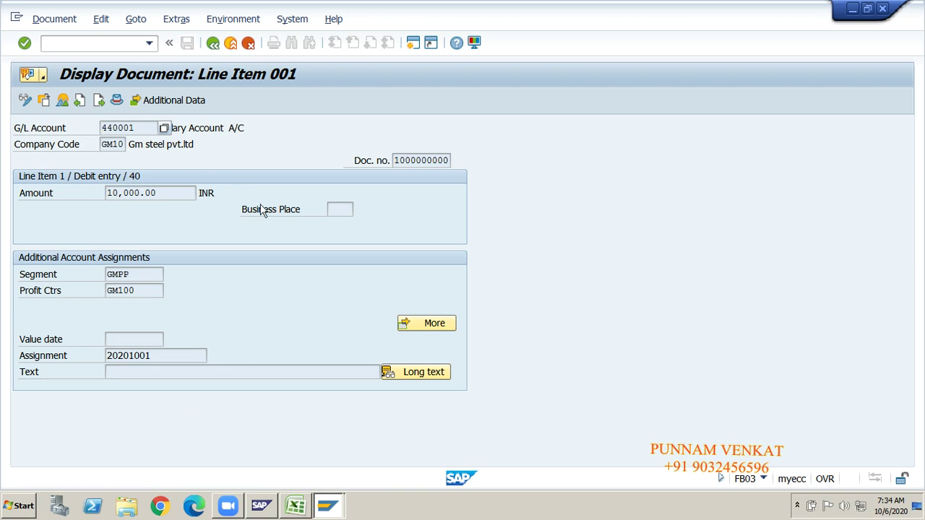
left_click(212, 44)
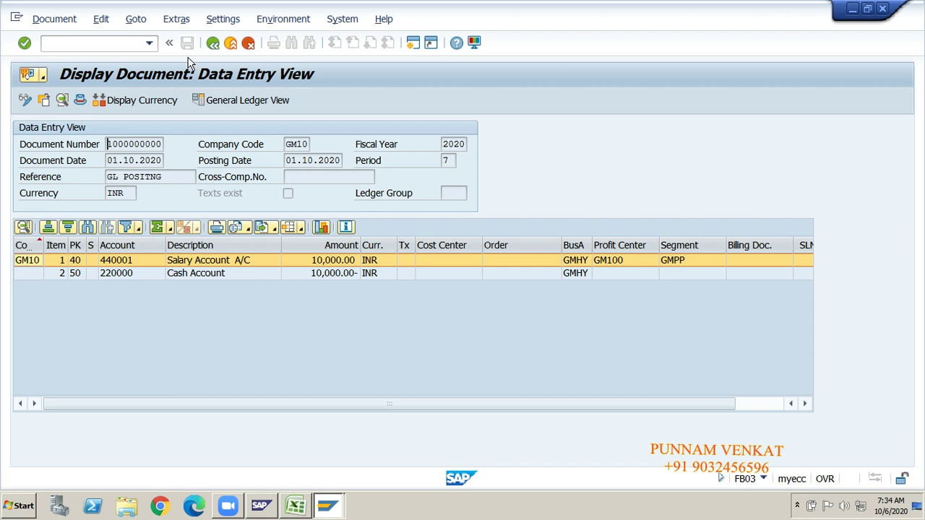
Step: Open the overview of texts in the accounting document and move it aside to uncover the line items
left_click(172, 20)
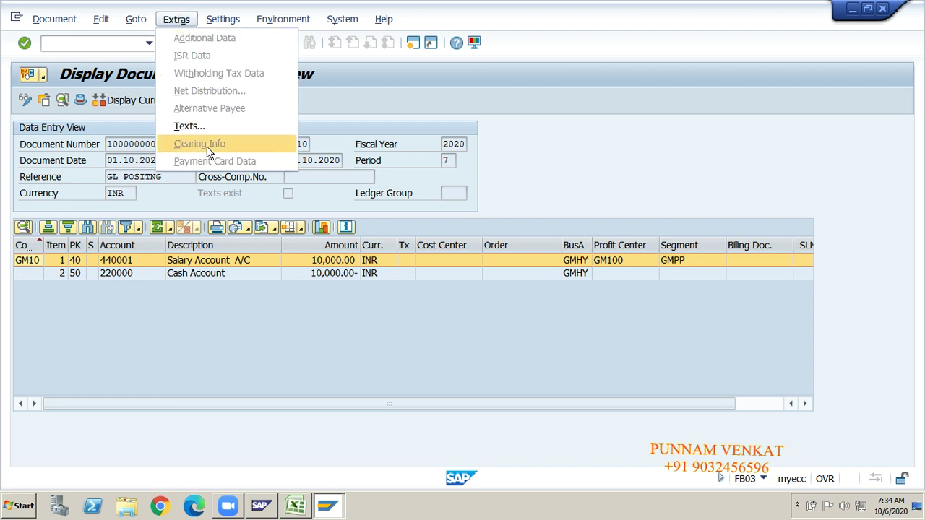
left_click(630, 163)
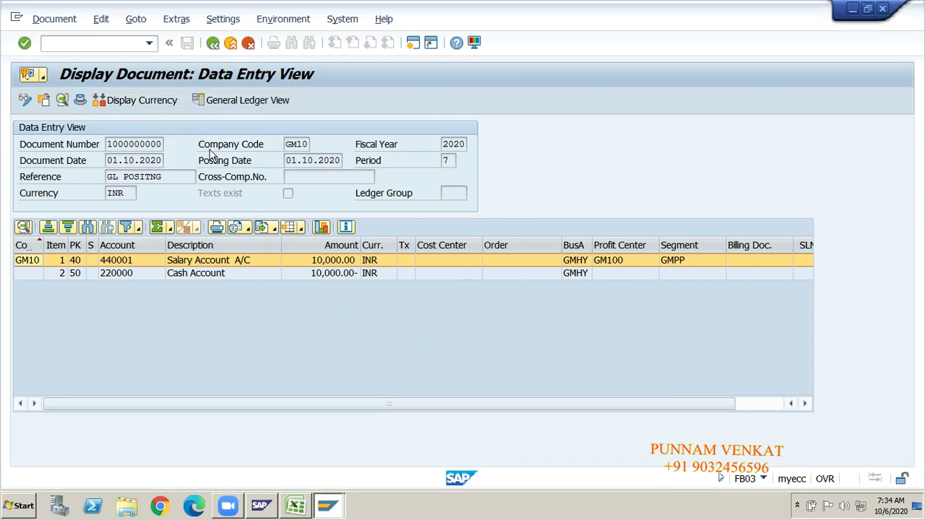
left_click(175, 20)
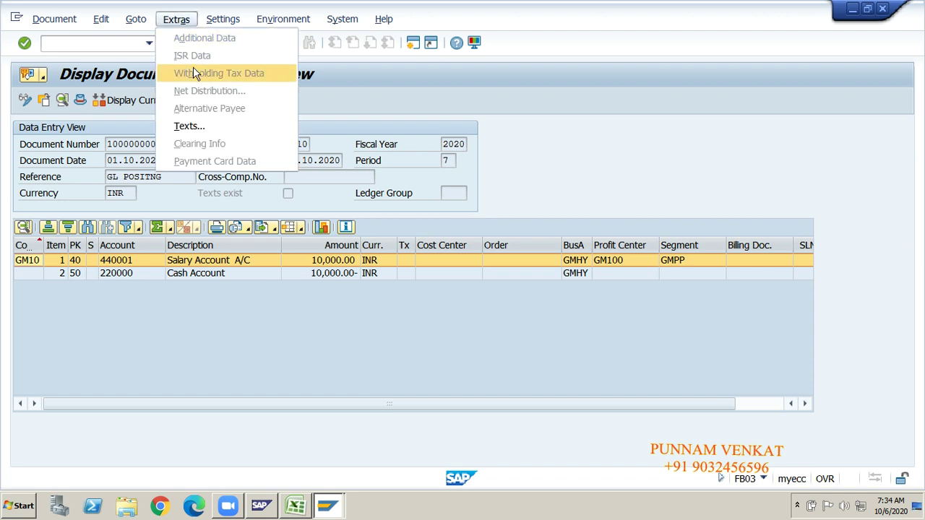
left_click(195, 130)
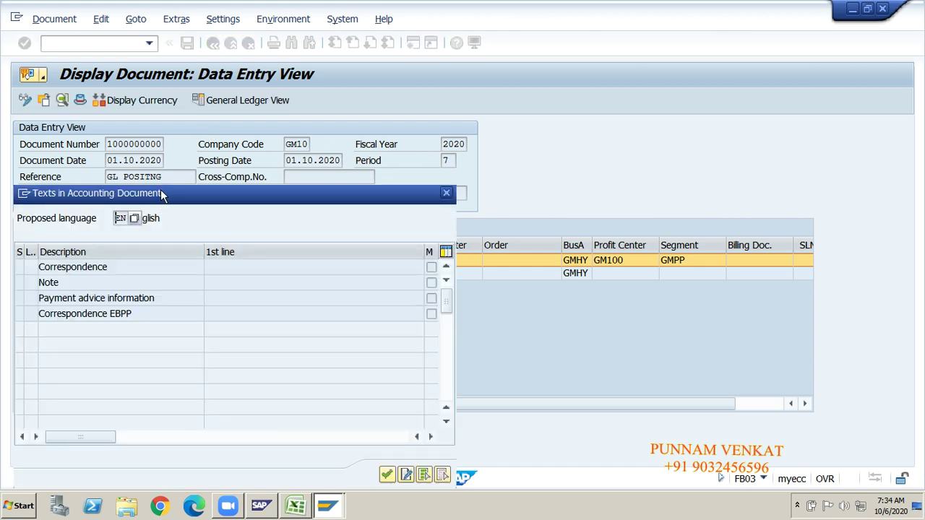
left_click_drag(159, 201, 453, 195)
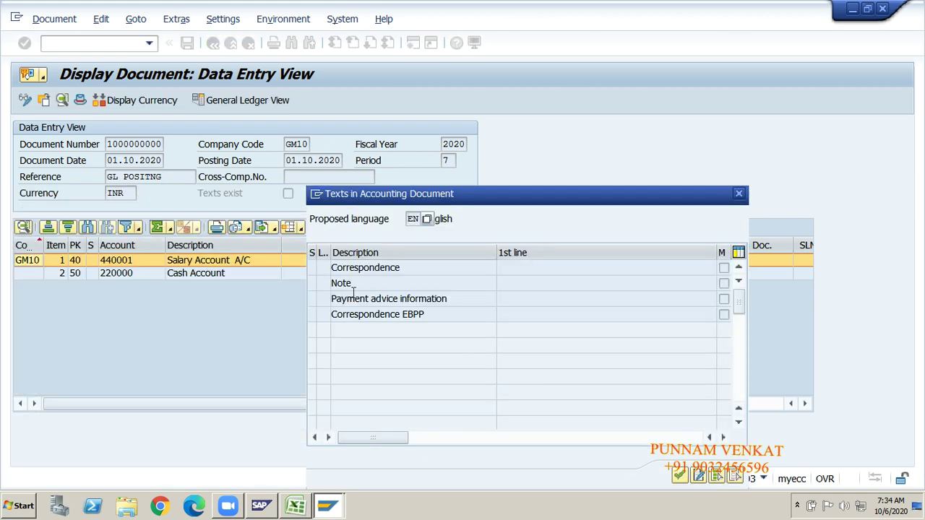
Step: Display the document's Correspondence text and return to the texts overview
double_click(374, 272)
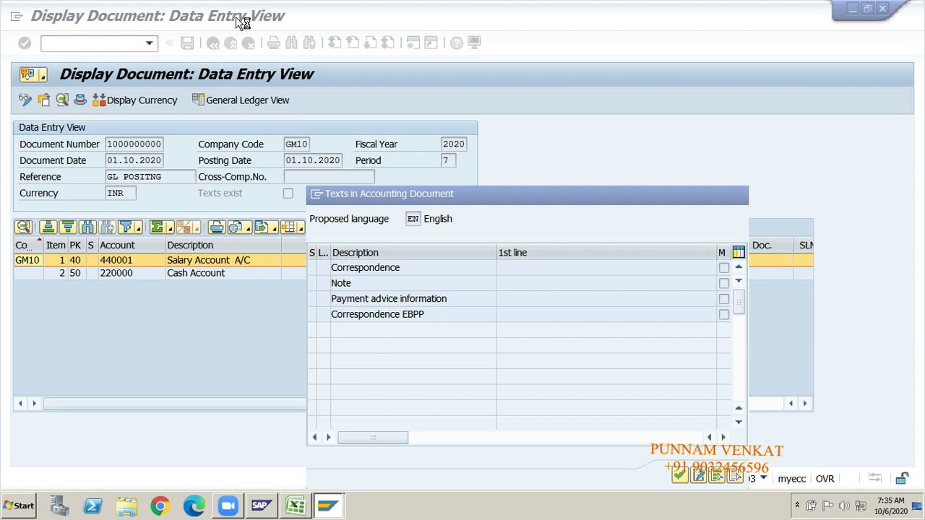
left_click(438, 191)
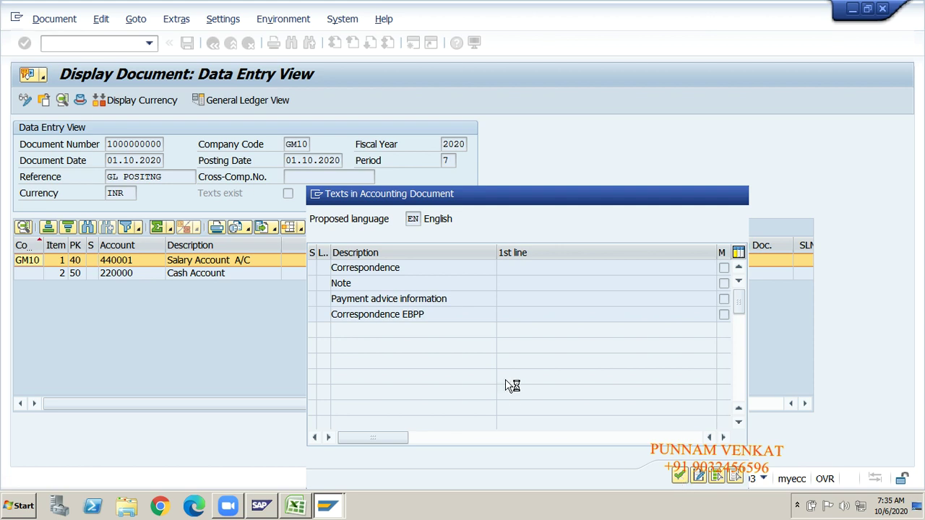
left_click(405, 371)
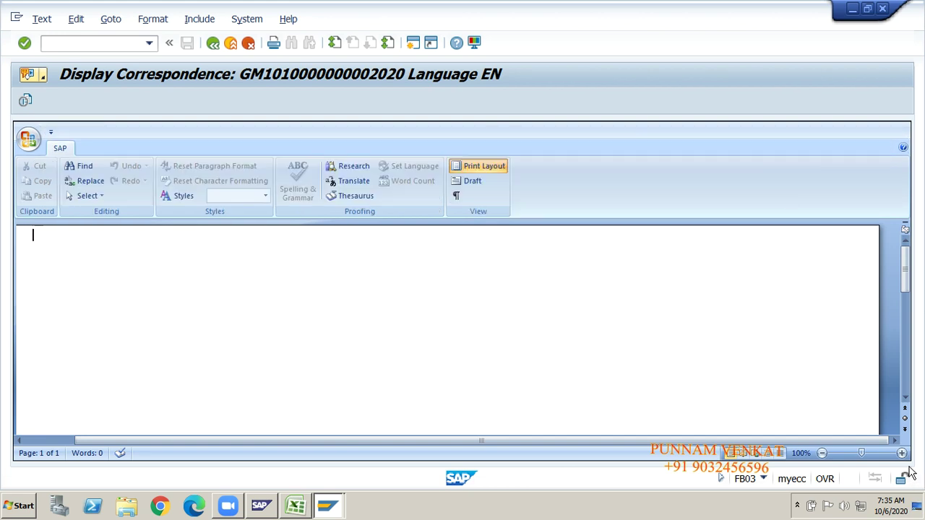
left_click(213, 44)
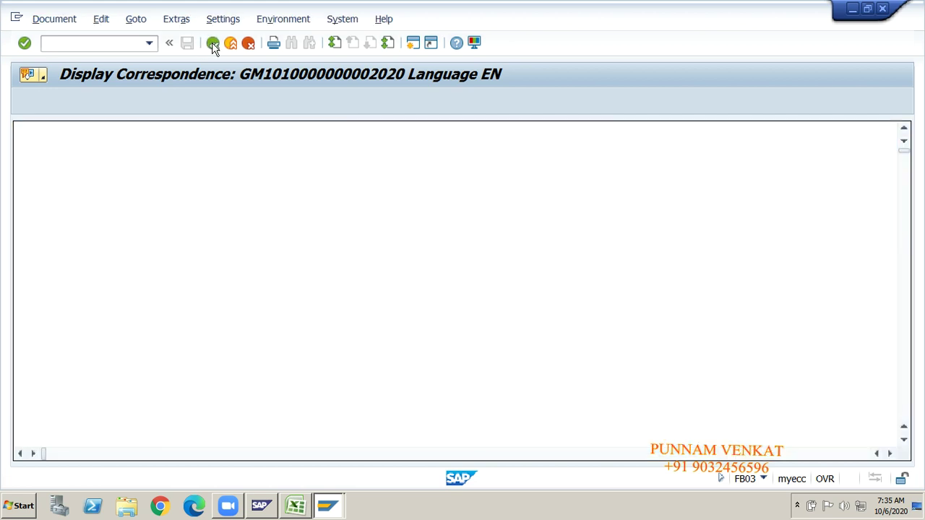
left_click(212, 45)
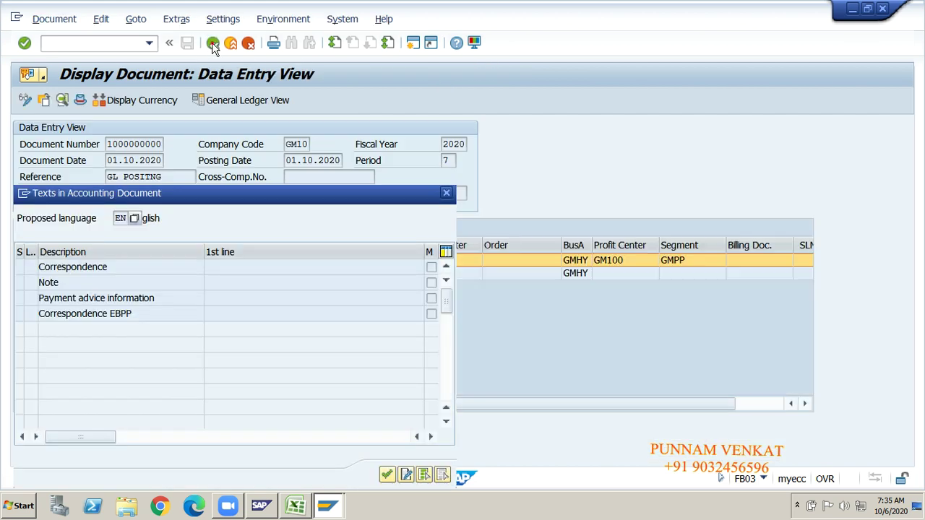
Step: Close the overview of texts and select the Cash Account line item
left_click(445, 195)
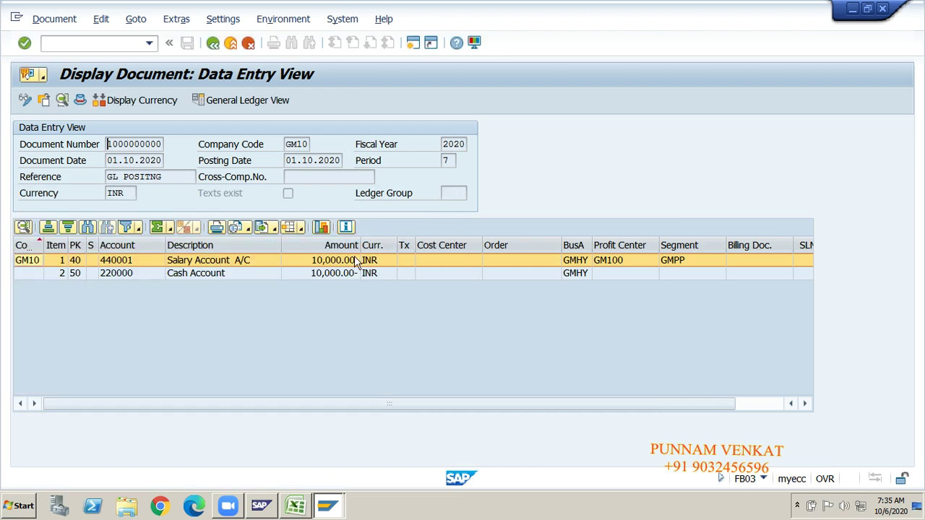
left_click(354, 260)
left_click(336, 272)
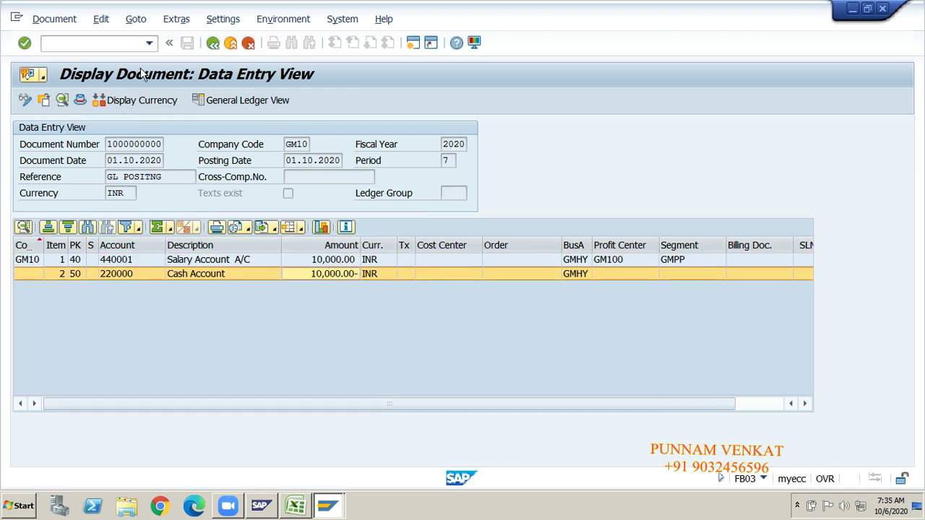
Step: Switch the document to change mode and check which navigation and header commands are offered there
left_click(25, 102)
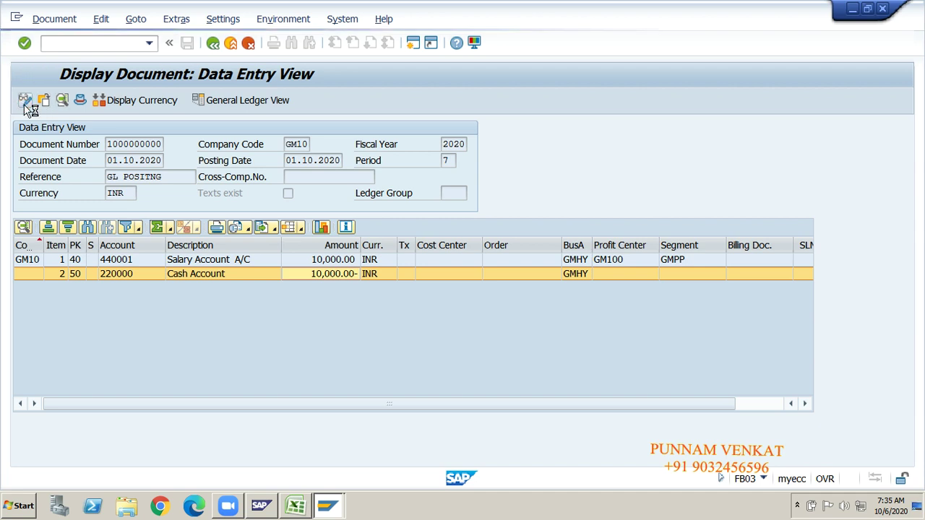
left_click(177, 19)
key("Escape")
left_click(137, 20)
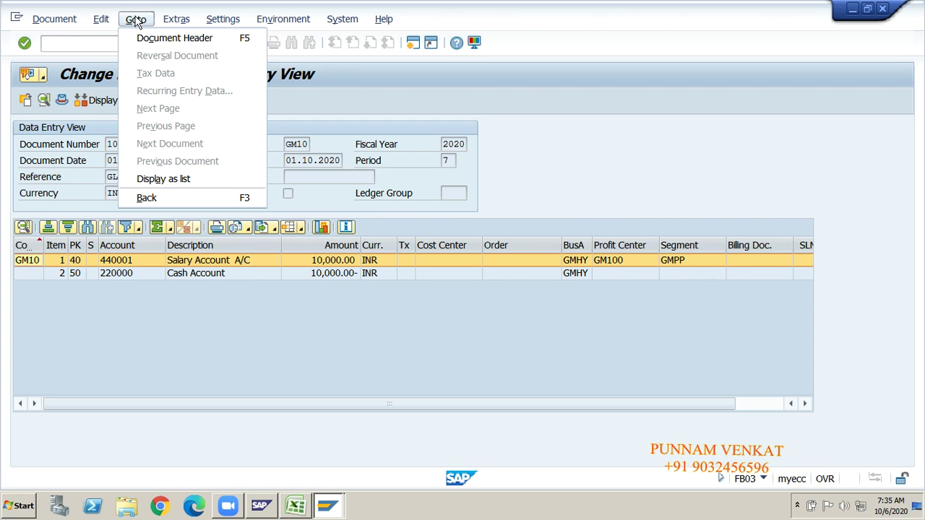
left_click(124, 362)
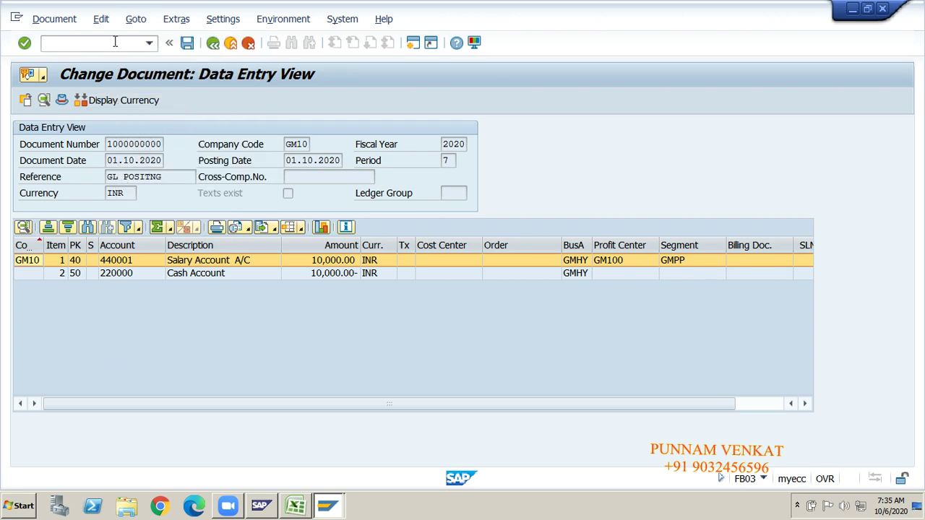
left_click(133, 23)
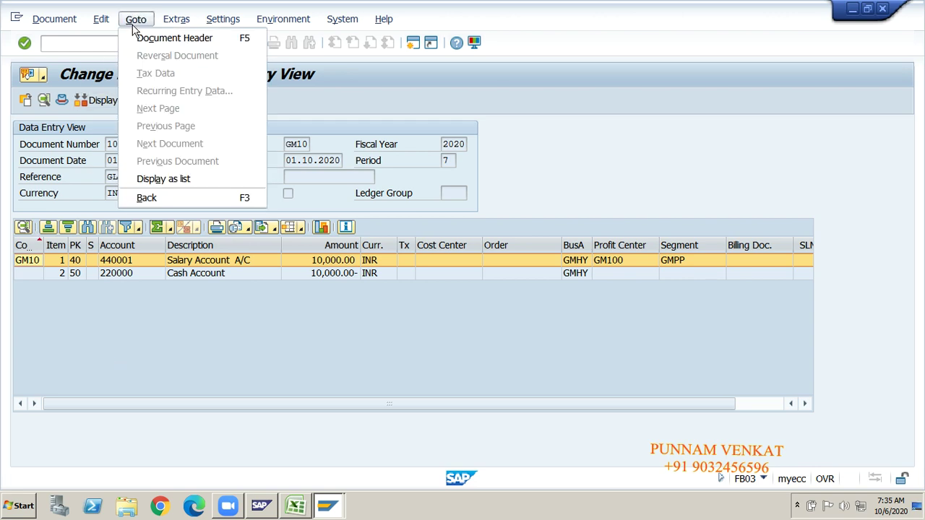
mouse_move(384, 19)
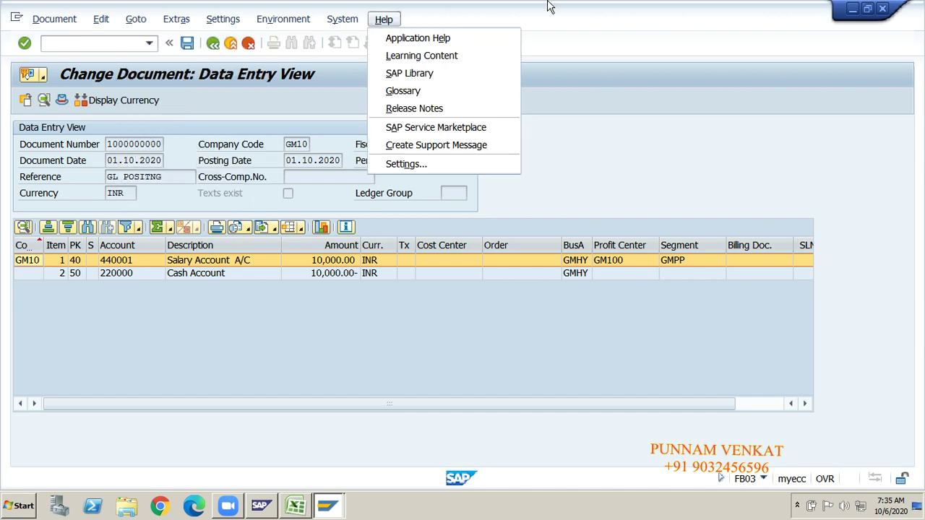
left_click(232, 6)
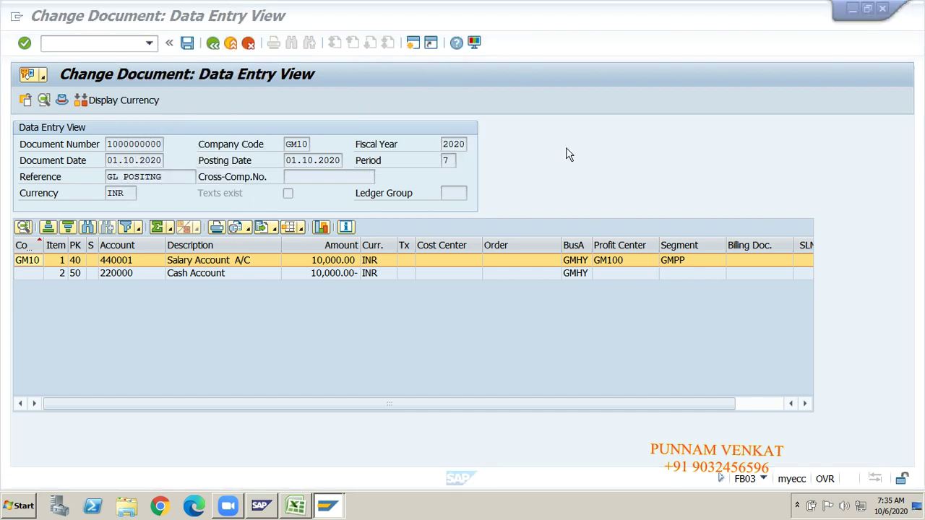
Step: Return to the document list and reopen the first GM10 document in display mode
left_click(213, 44)
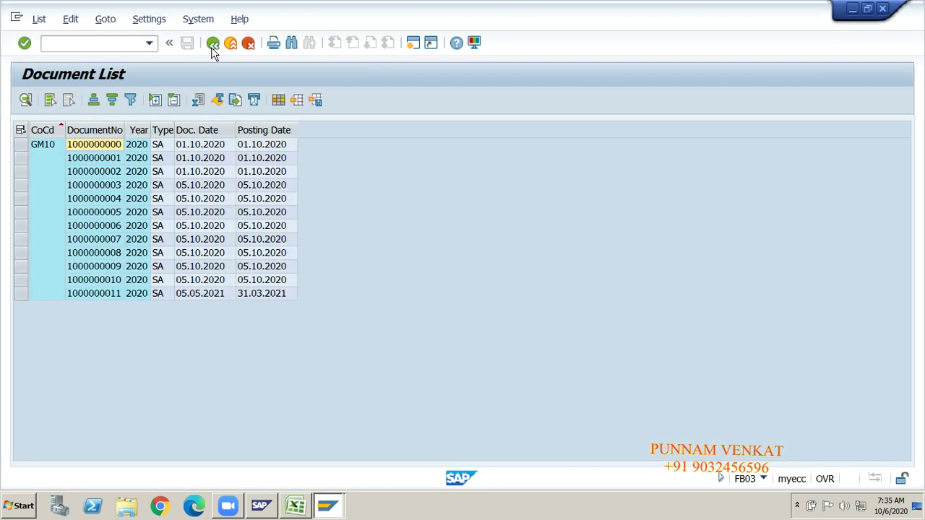
left_click(90, 144)
double_click(90, 145)
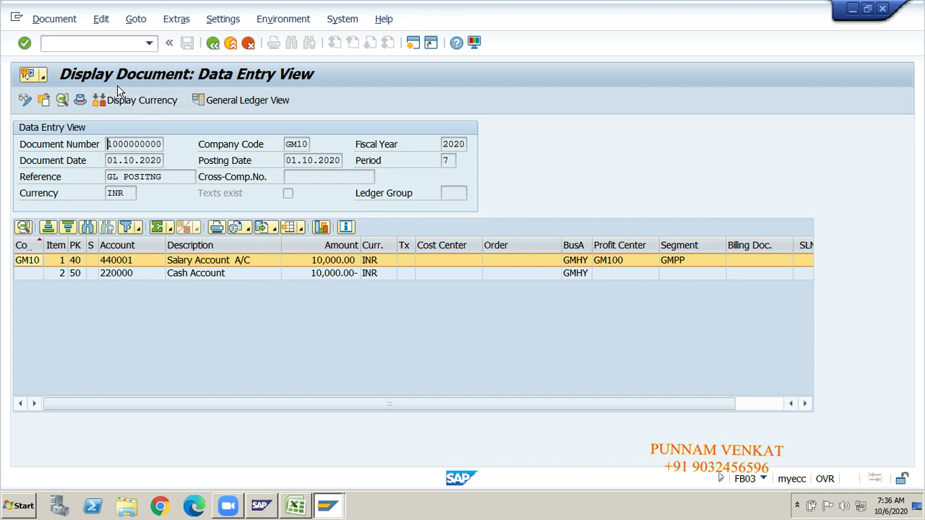
Step: Display the document header details, move the window aside to uncover the line items, and close it
left_click(136, 21)
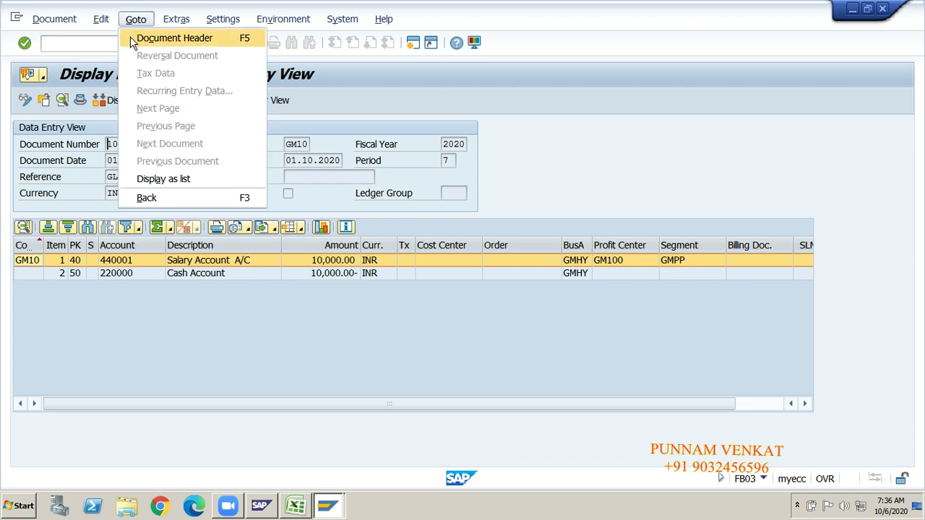
left_click(161, 40)
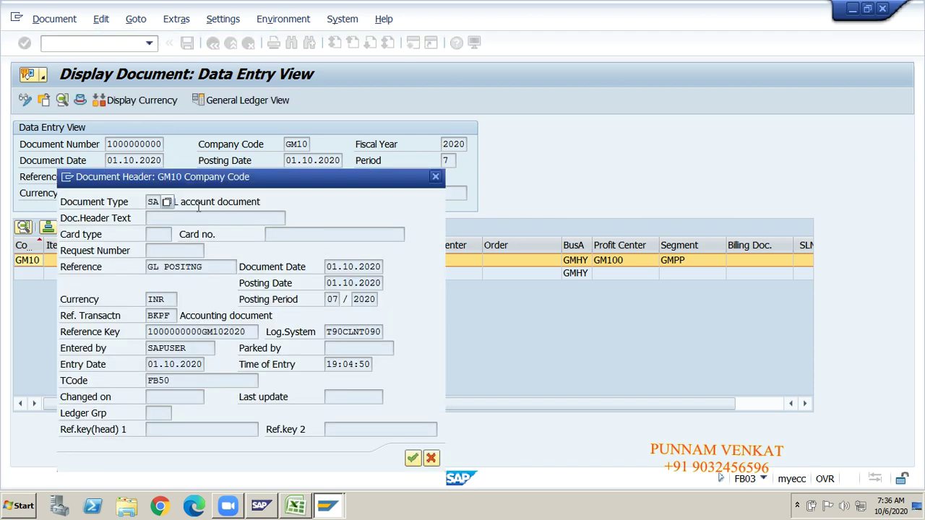
left_click(238, 184)
left_click_drag(393, 123, 410, 112)
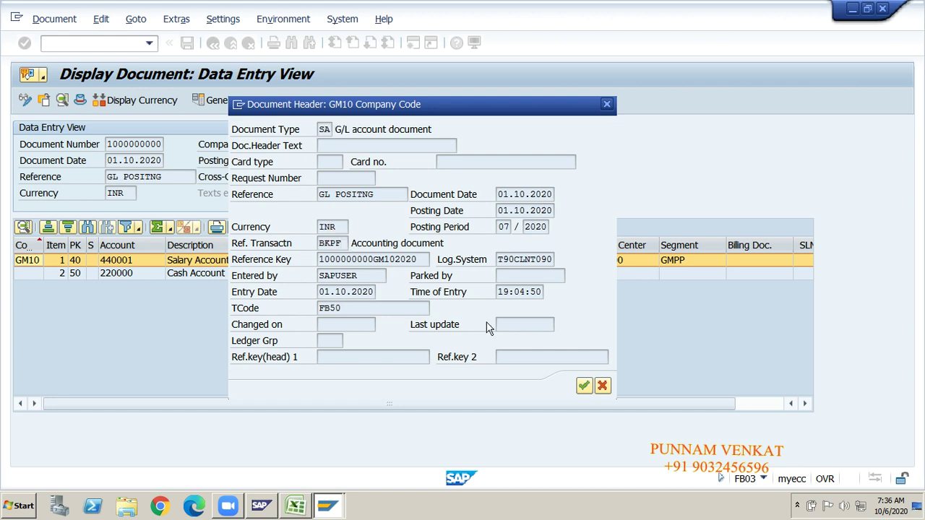
left_click(607, 104)
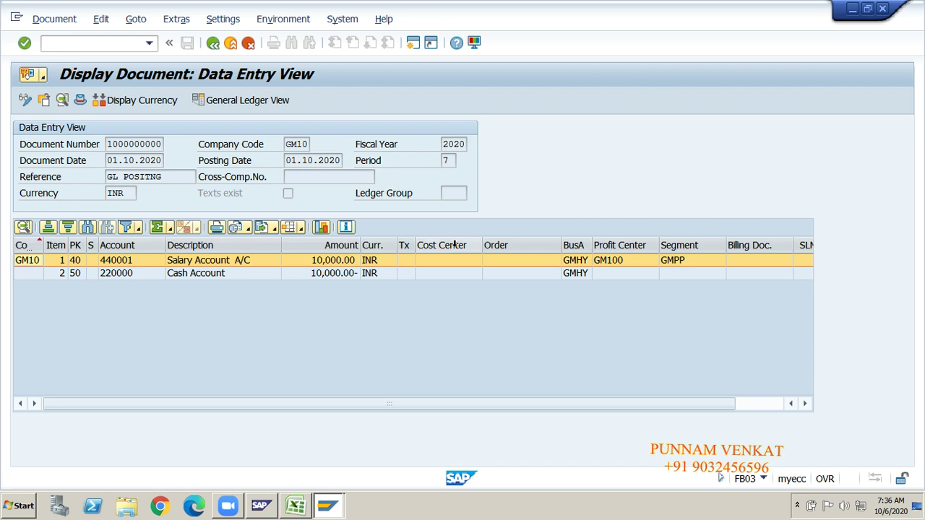
Step: Widen the tax code column of the line items and highlight the document's reference text
left_click_drag(414, 246, 492, 245)
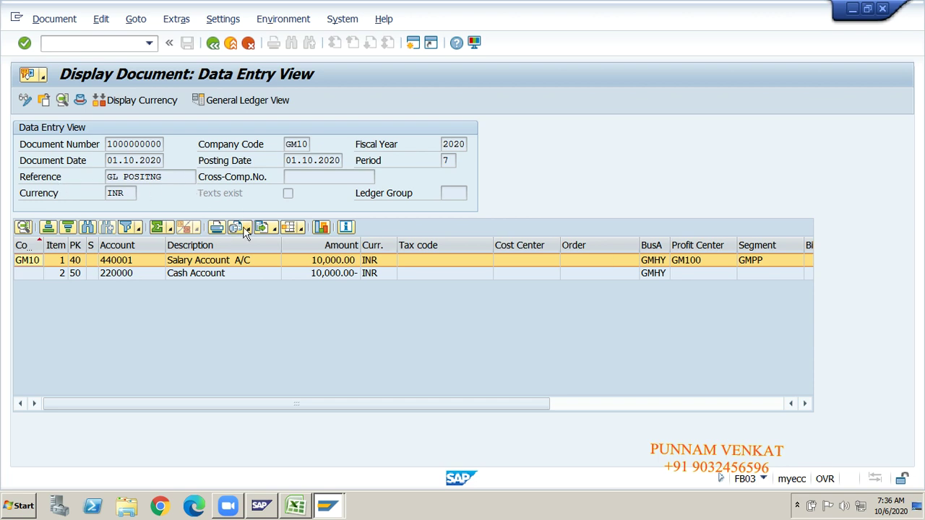
left_click_drag(166, 176, 101, 180)
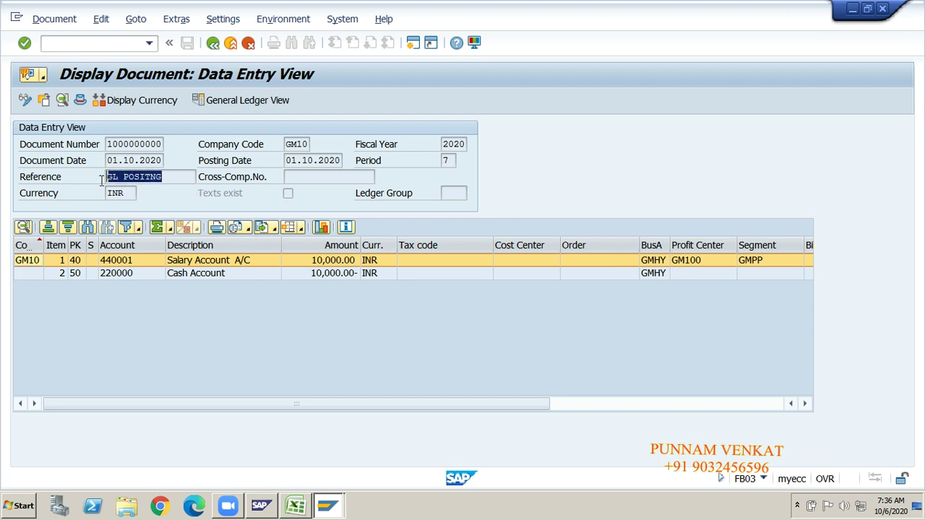
left_click(97, 180)
left_click_drag(192, 177, 22, 177)
left_click(163, 179)
left_click_drag(165, 181, 102, 174)
left_click(102, 179)
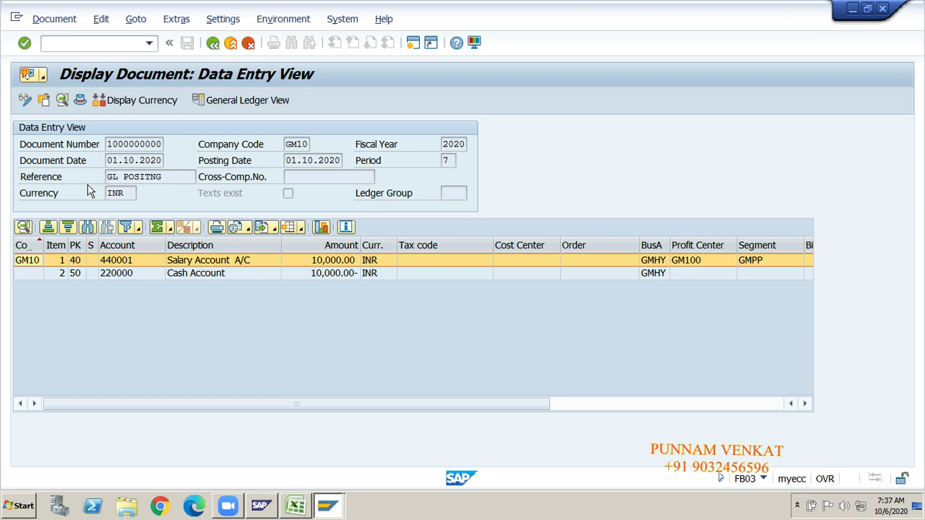
Step: Switch to the SAP_NEW workbook in Excel and go to the reversal reasons section below the reversal transactions
left_click(296, 503)
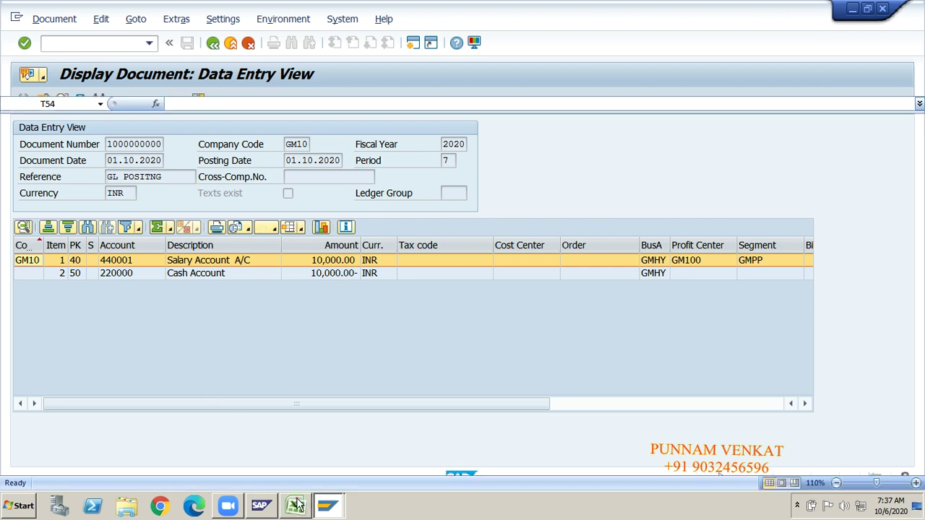
left_click(287, 362)
key("Left")
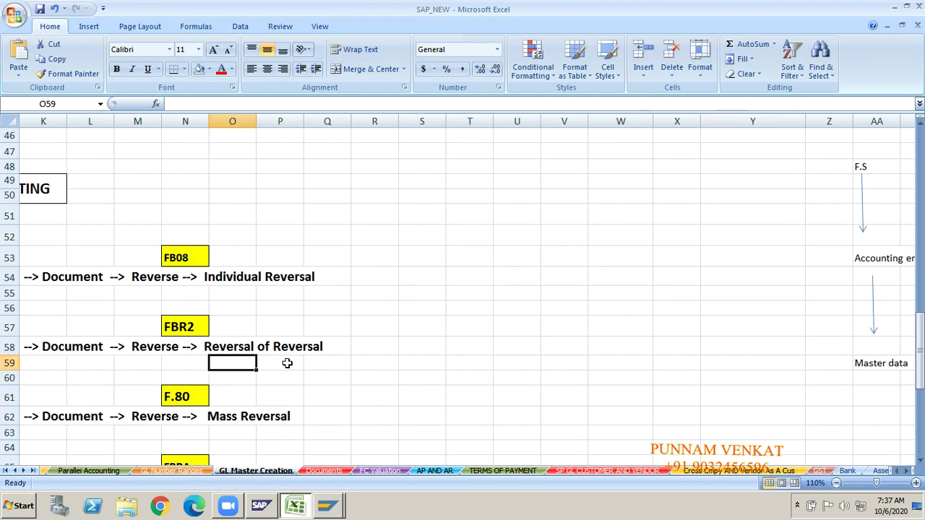
key("Home")
key("Down")
key("Down")
key("Down")
key("Down")
key("Down")
key("Down")
key("Down")
key("Down")
key("Down")
key("Down")
key("Down")
key("Down")
key("Down")
key("Down")
key("Down")
key("Down")
key("Down")
key("Down")
key("Down")
key("Down")
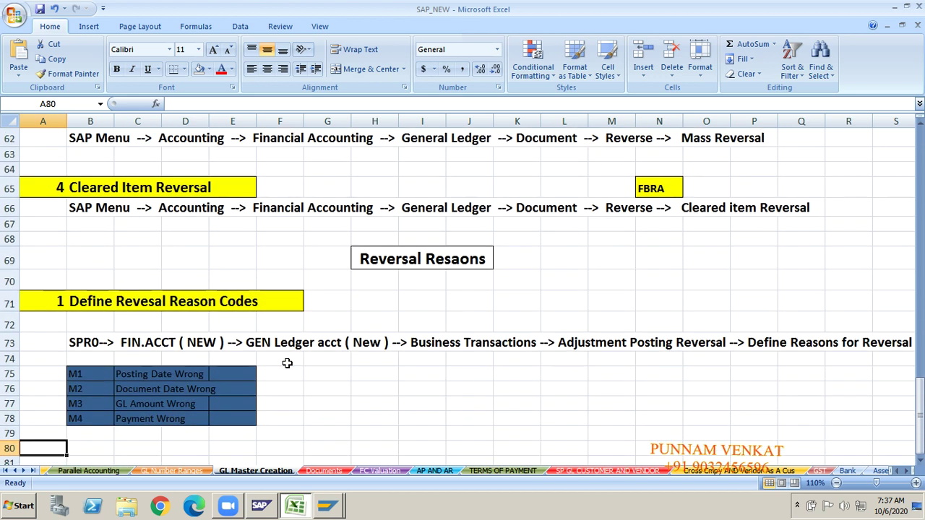
key("Down")
key("Down")
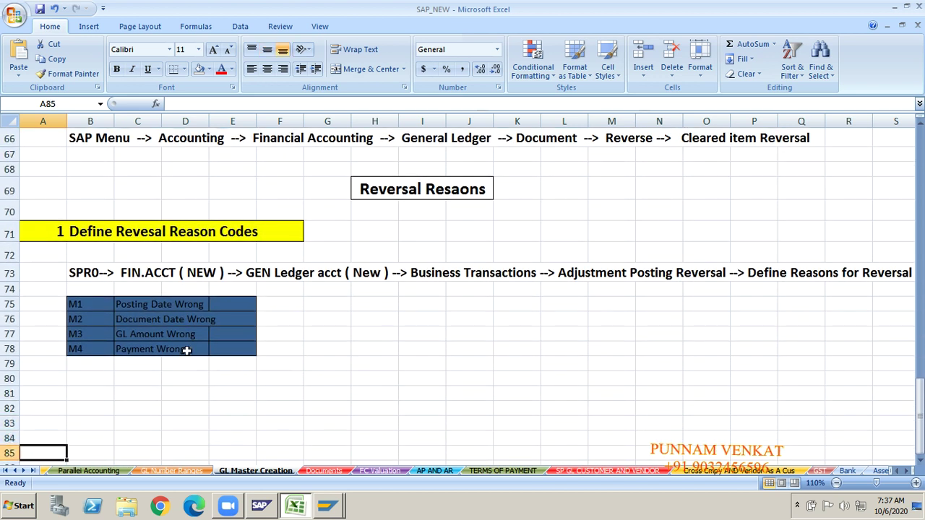
Step: Examine the descriptions of reversal reason codes M1 to M4 and the heading for defining reason codes
left_click(133, 311)
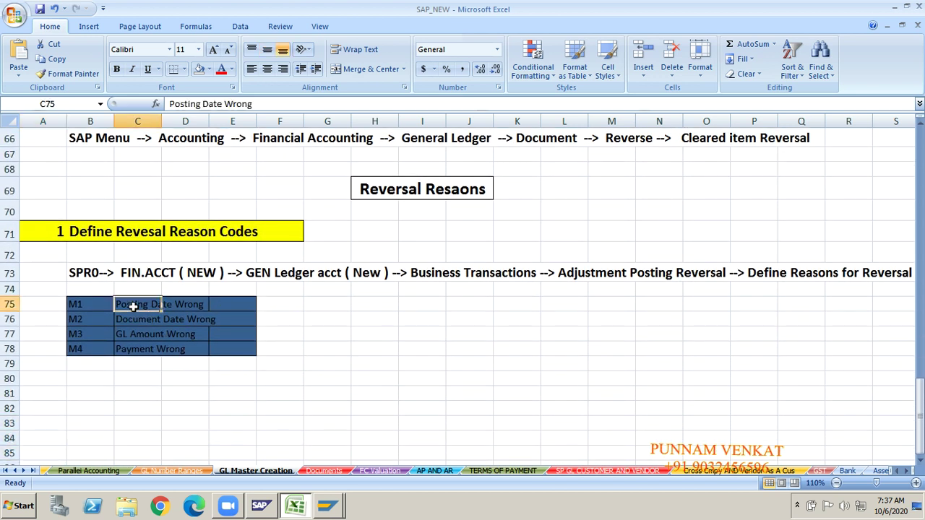
left_click(206, 304)
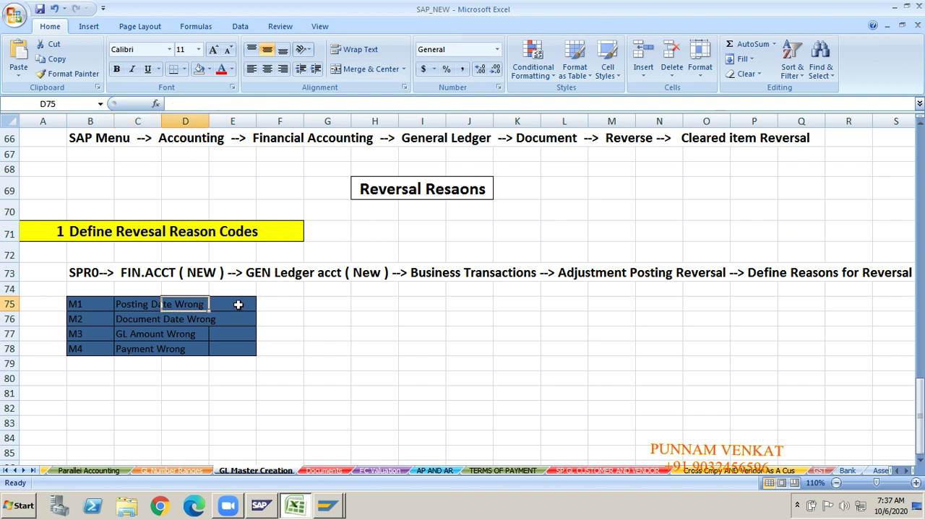
left_click(237, 304)
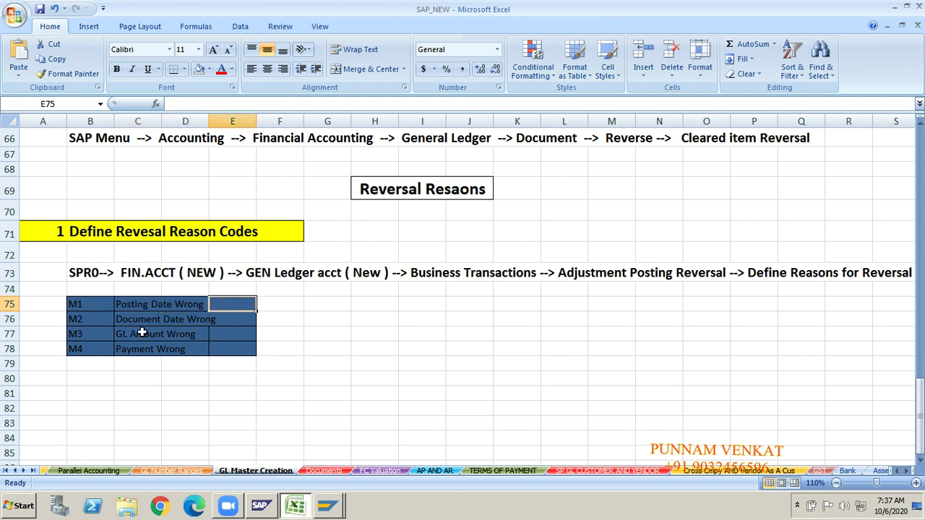
left_click(133, 309)
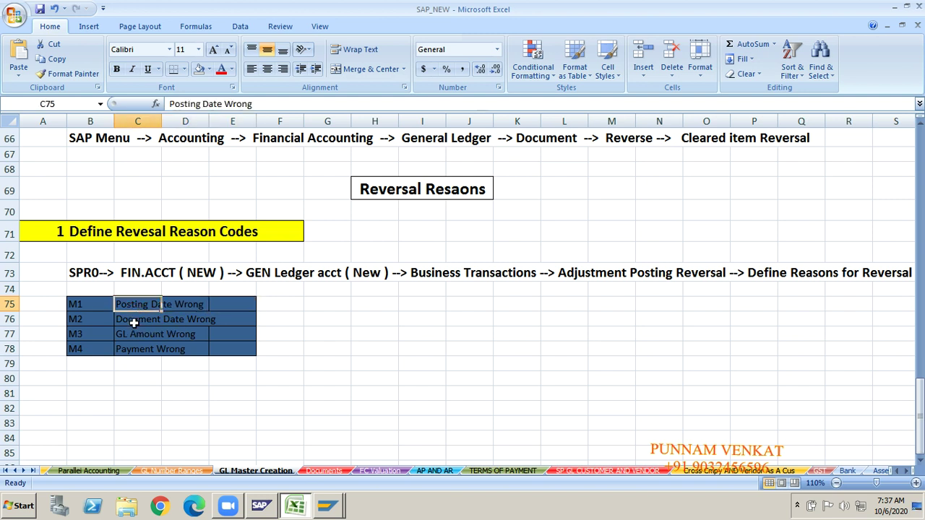
left_click(134, 323)
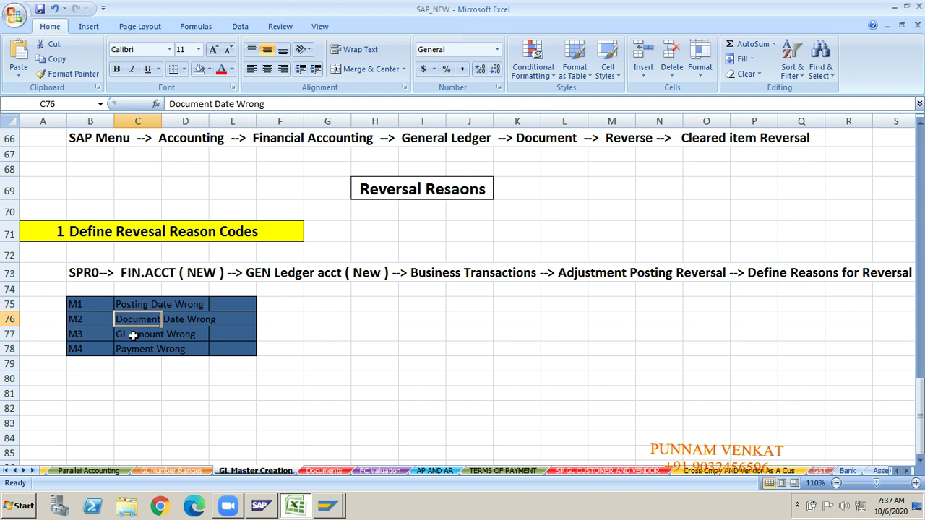
left_click(132, 335)
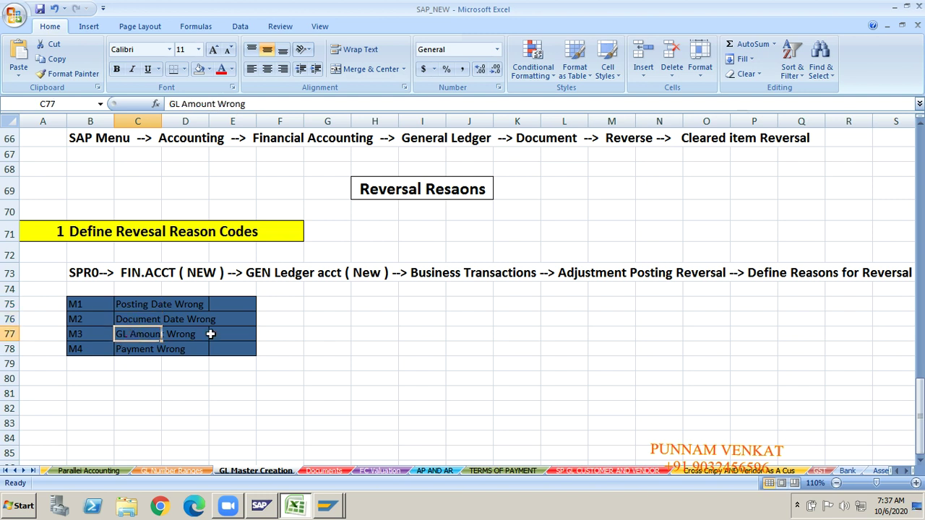
left_click(155, 353)
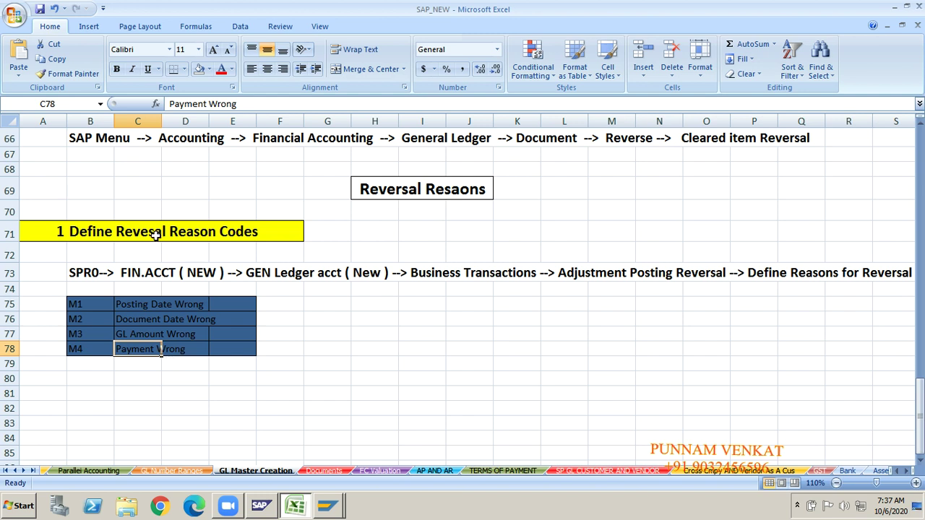
left_click(108, 233)
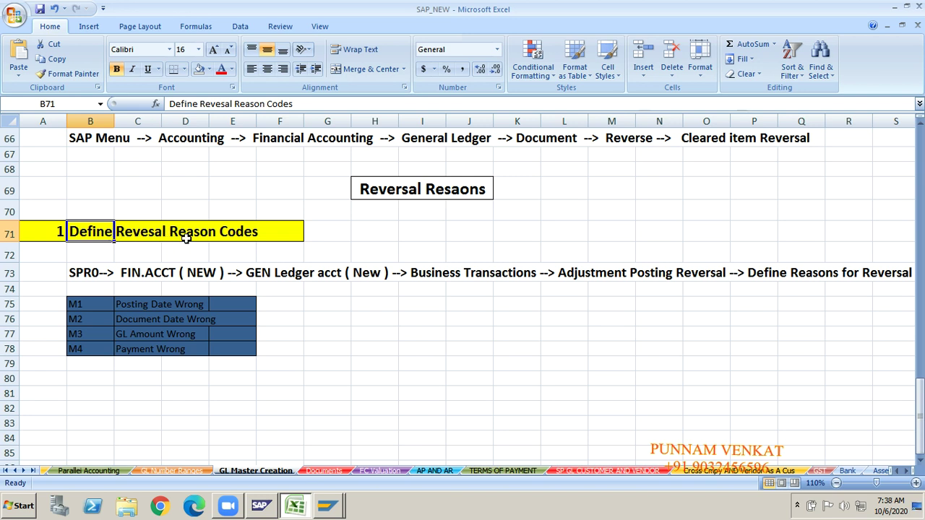
left_click(220, 240)
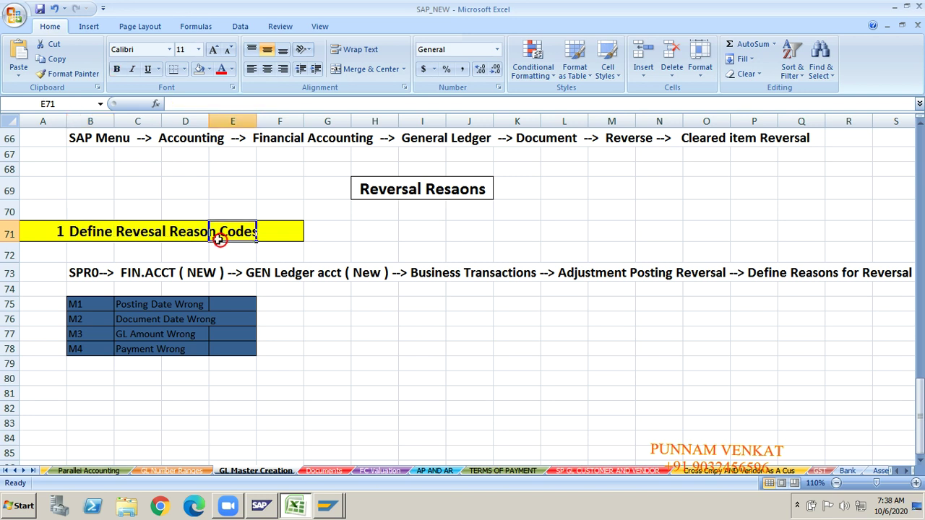
left_click(45, 232)
Step: Copy the document number from the displayed SAP document into cell I82 of the Excel sheet
key("alt+Tab")
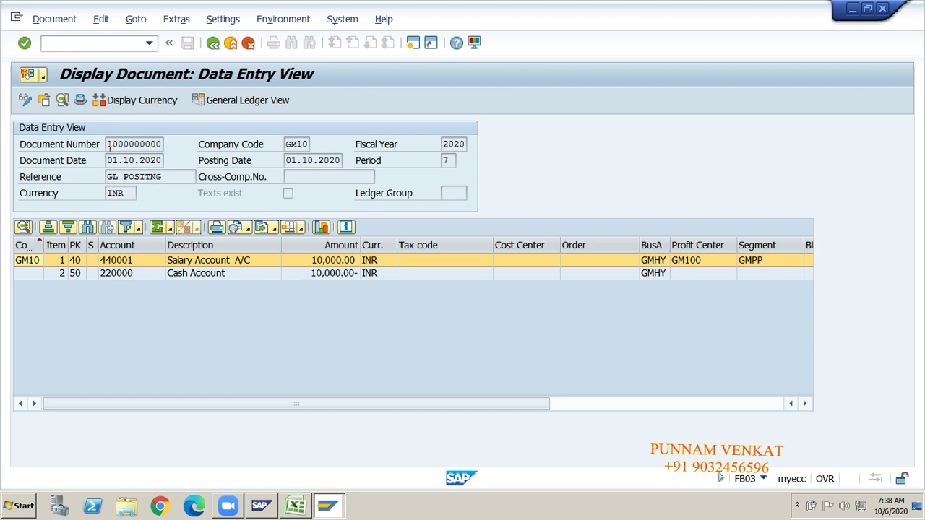
left_click_drag(107, 145, 173, 145)
key("ctrl+c")
left_click(174, 146)
key("alt+Tab")
left_click(407, 408)
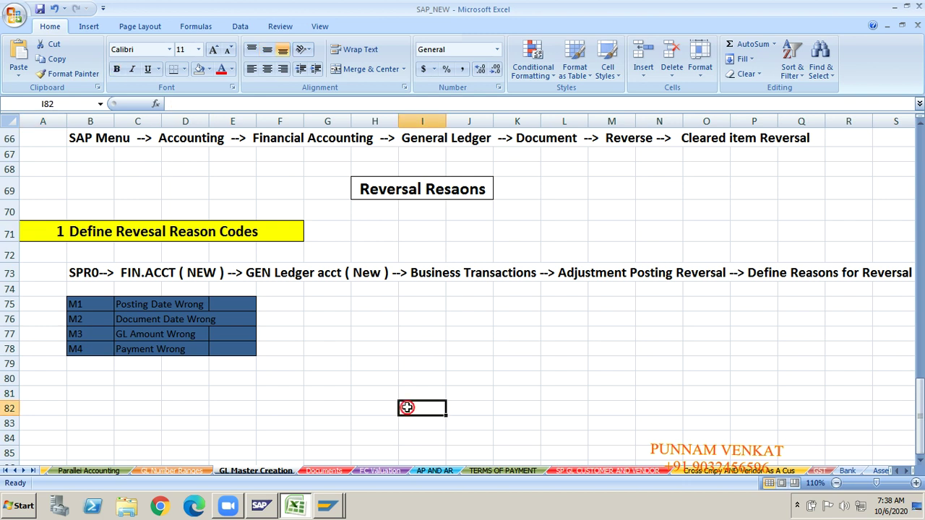
key("ctrl+v")
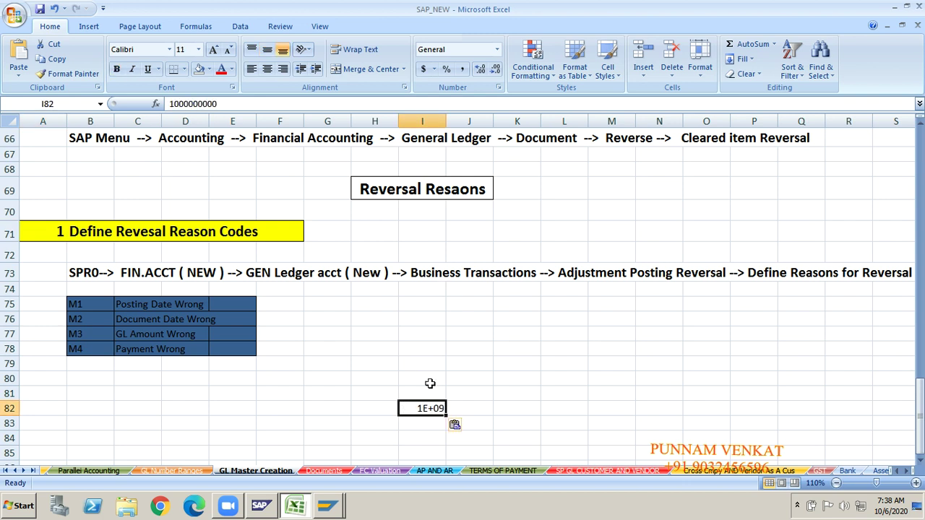
Step: Merge and center cells I82 to K82 so the pasted document number fits
left_click(500, 406)
key("shift+Left")
key("shift+Left")
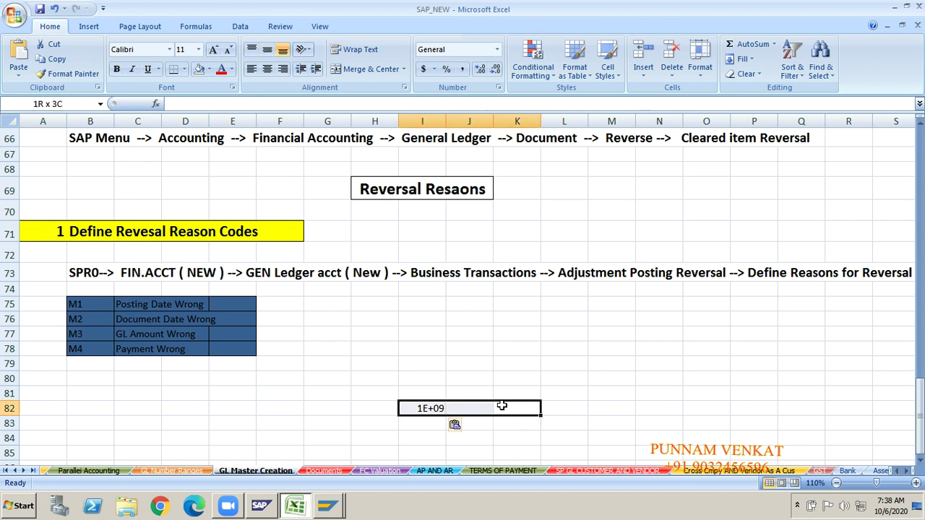
left_click(357, 69)
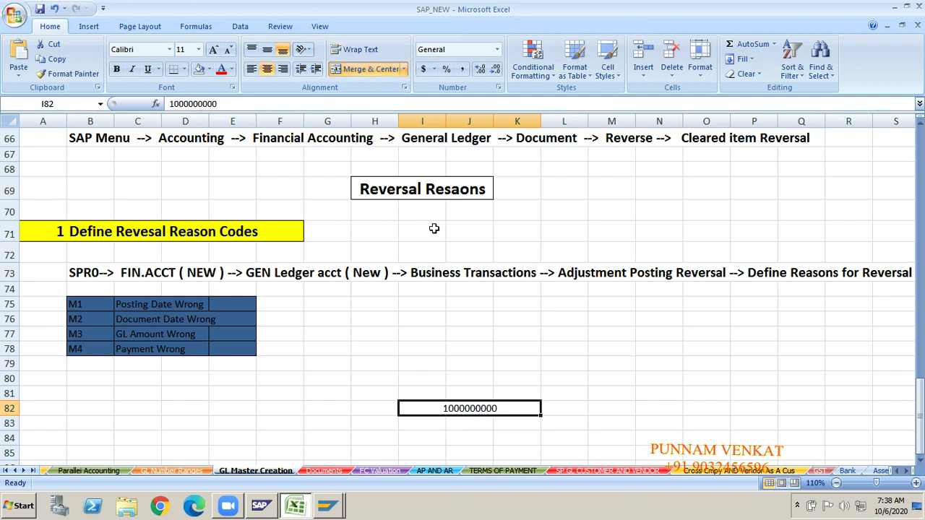
Step: Enter the amounts 10000 in cell M82 and 11000 in cell P82, in the same row as the document number
left_click(574, 408)
left_click(599, 410)
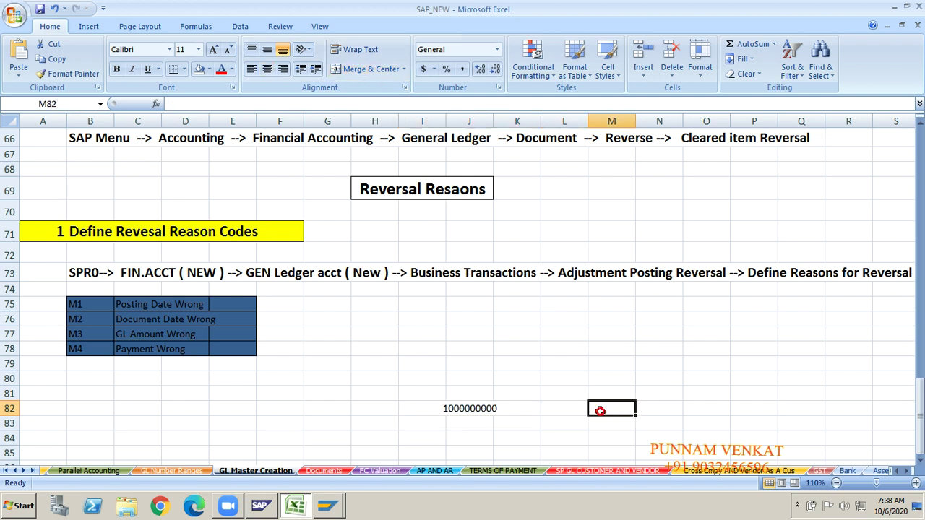
type("10000")
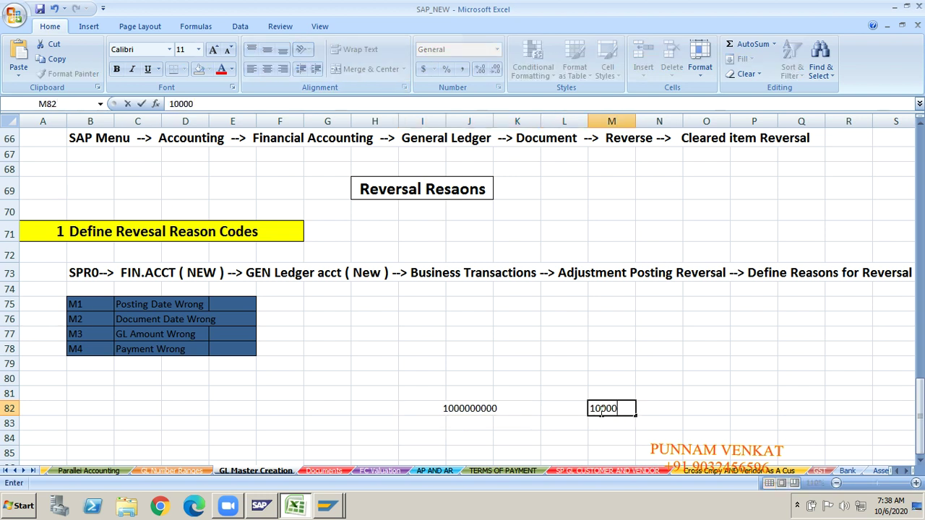
key("Return")
left_click(599, 410)
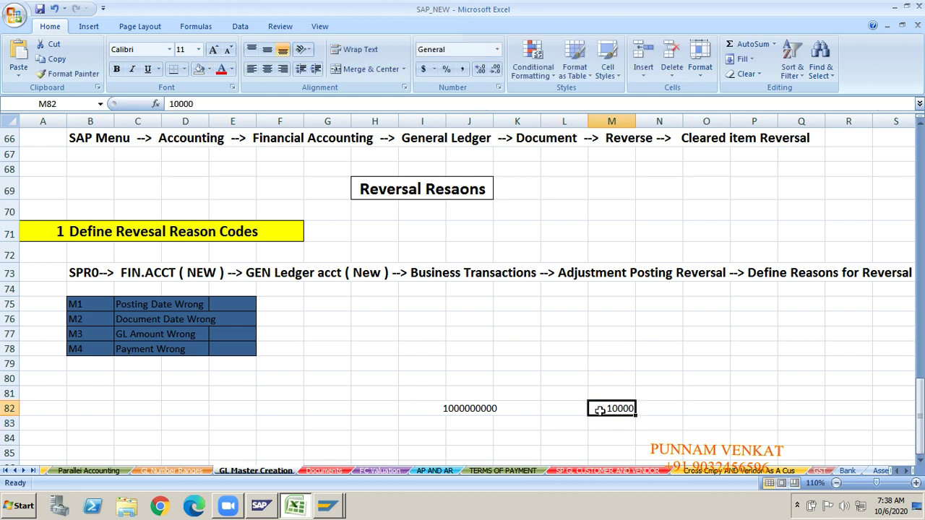
key("Right")
key("Right")
key("Right")
type("110000")
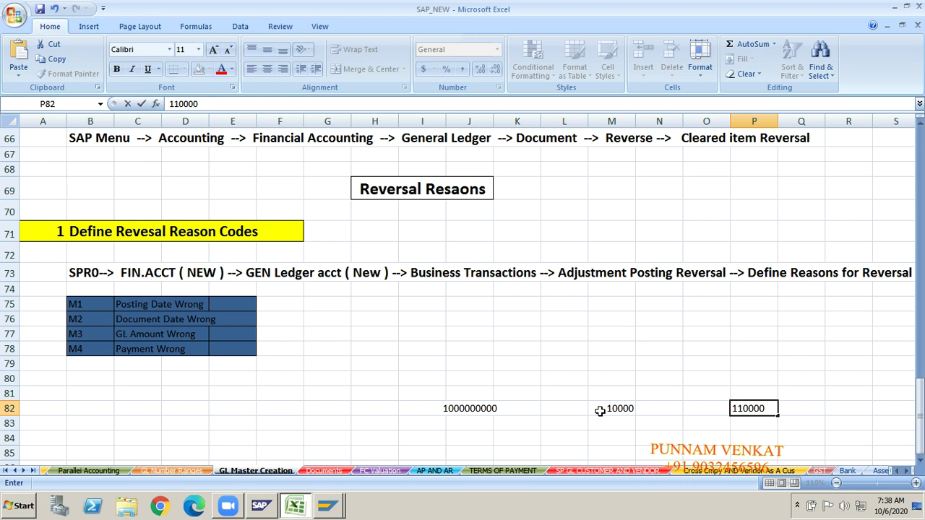
key("BackSpace")
key("Return")
Step: Label the two amounts with the headings "Posted" in cell M81 and "need to post" in cell P81
left_click(600, 411)
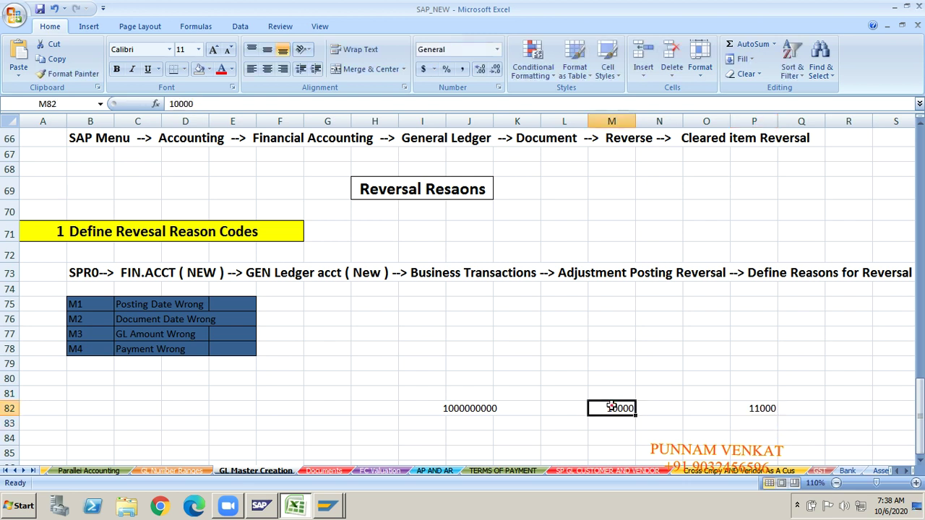
left_click(607, 392)
type("p0")
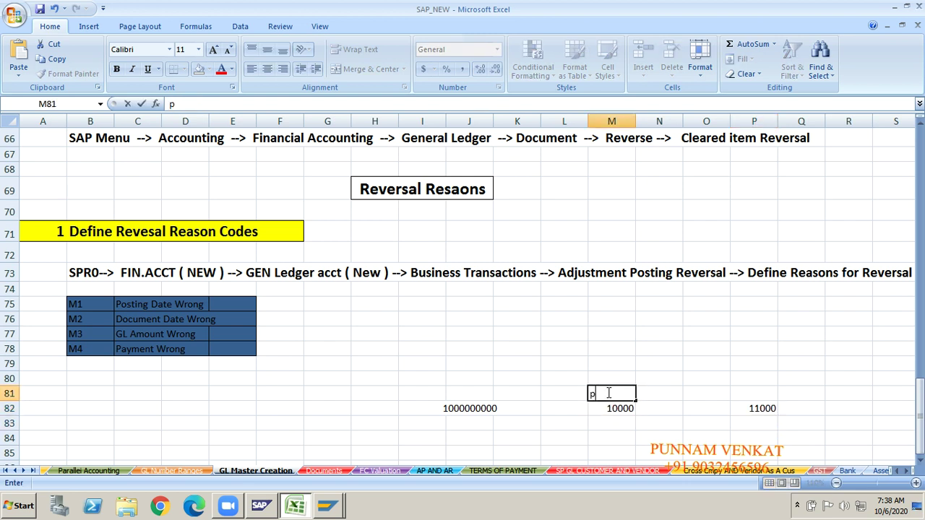
key("BackSpace")
key("BackSpace")
type("p")
key("BackSpace")
type("Posted")
key("Right")
key("Right")
key("Right")
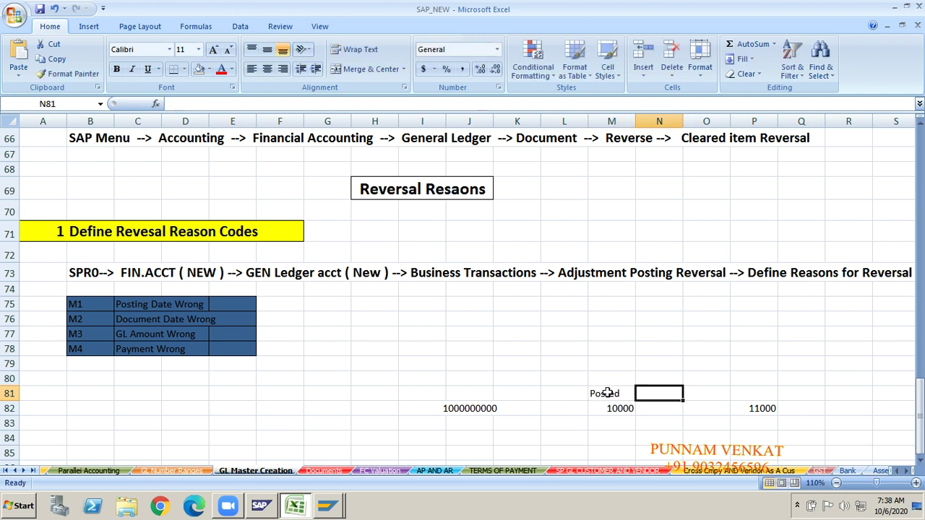
type("n")
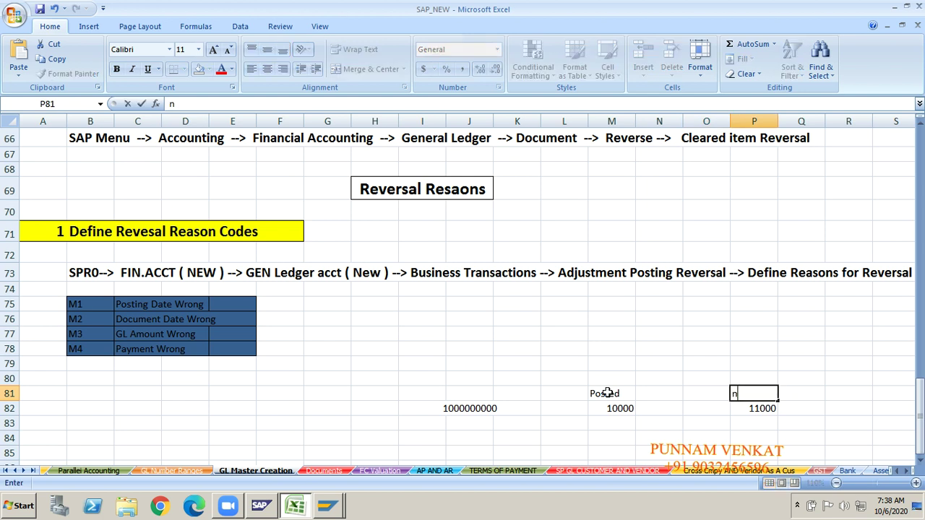
type("eed to post")
Step: Compare the posted and need-to-post amounts against reason code M3 GL Amount Wrong and the document displayed in SAP
left_click(608, 406)
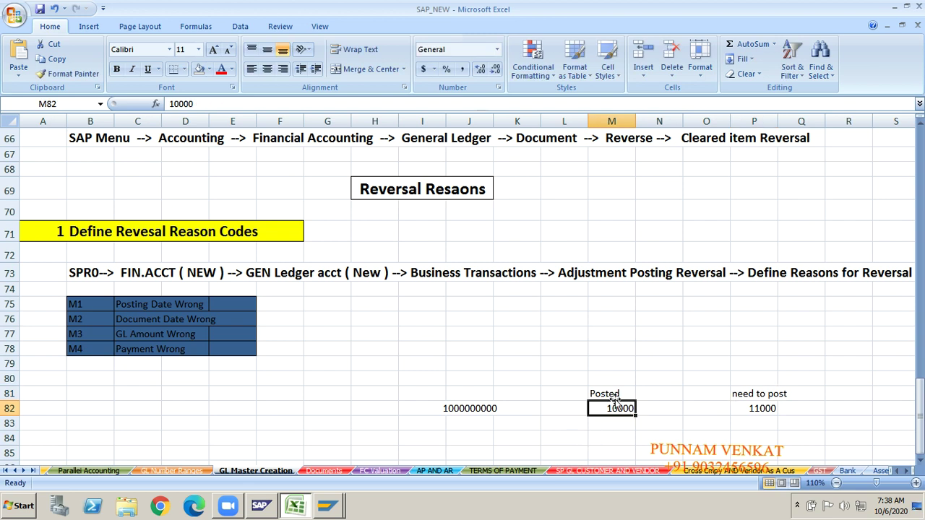
left_click(766, 409)
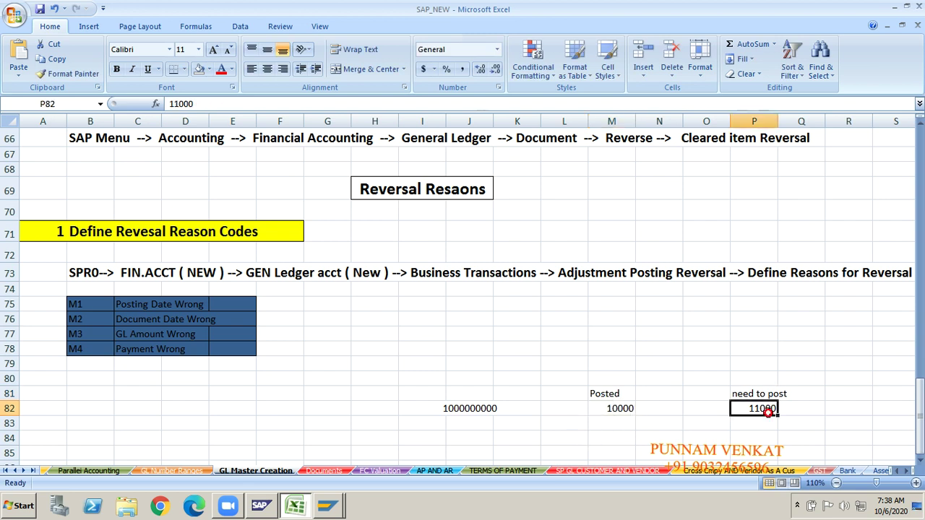
left_click(616, 412)
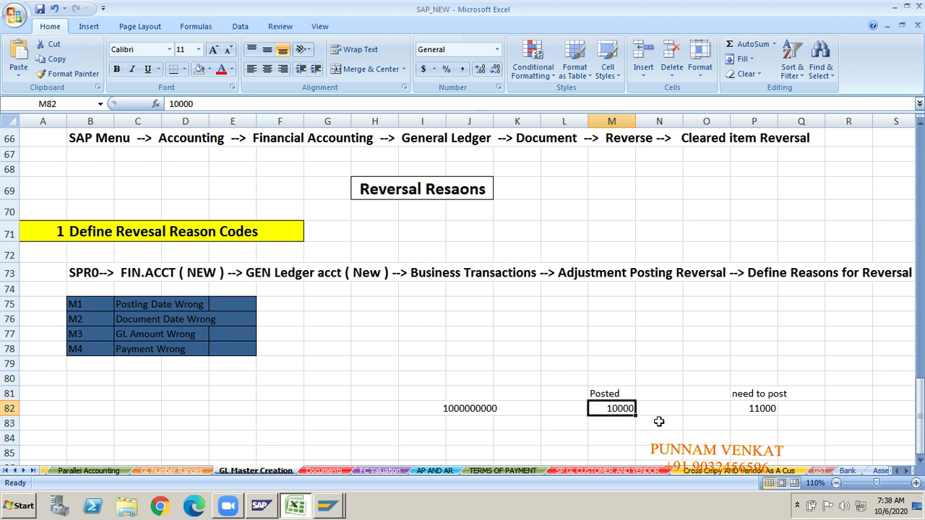
left_click(146, 336)
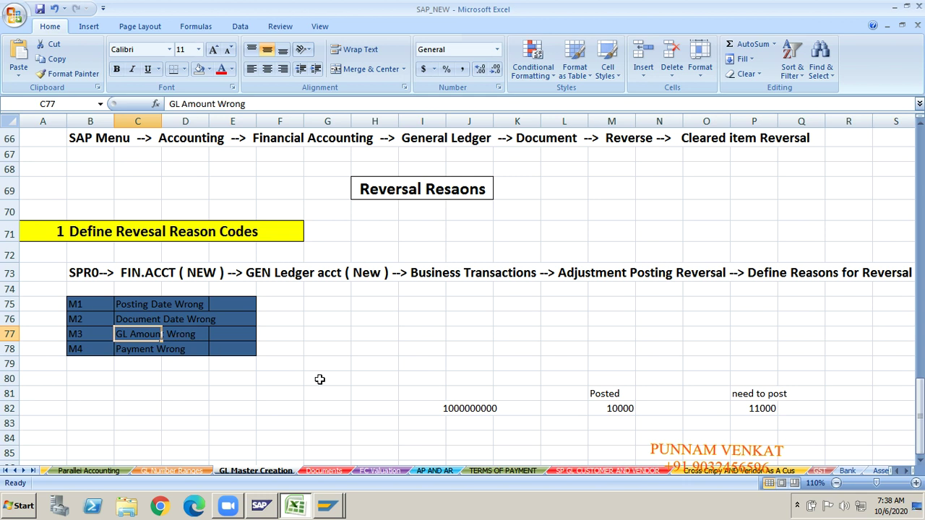
key("alt+Tab")
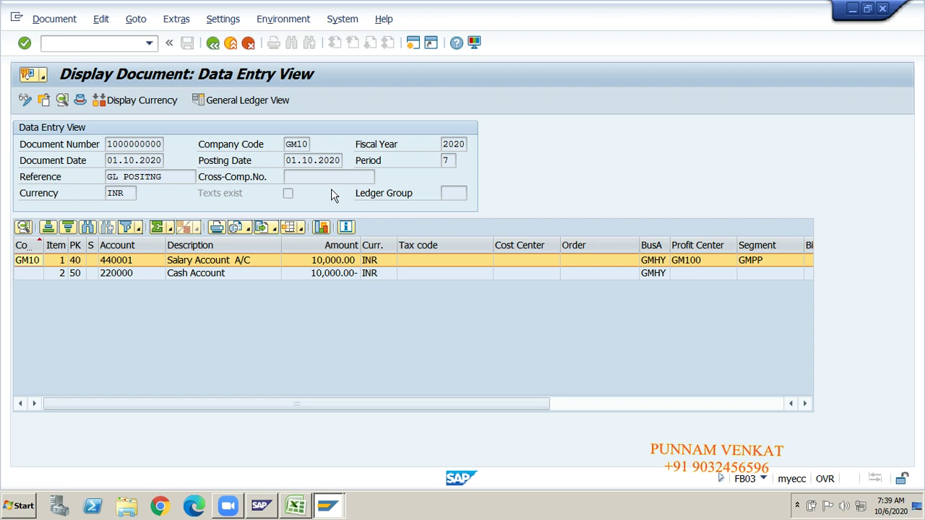
key("alt+Tab")
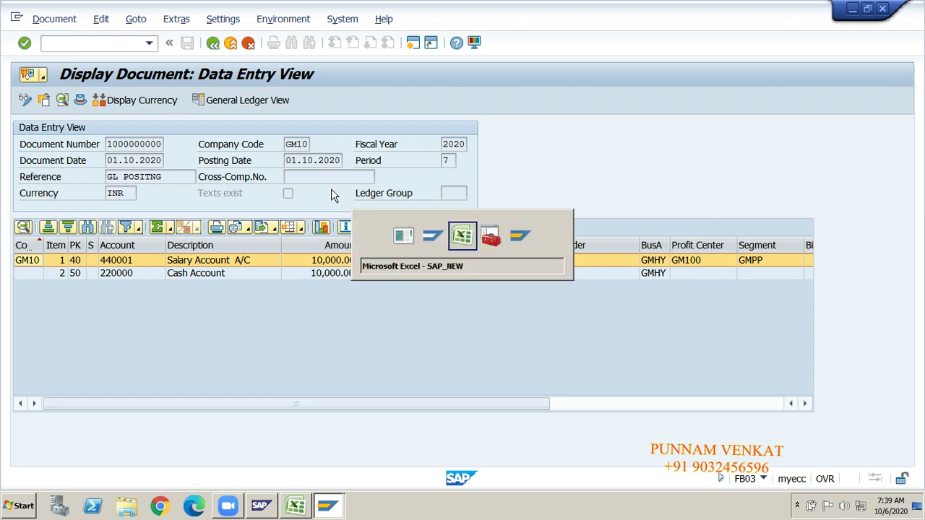
left_click(603, 412)
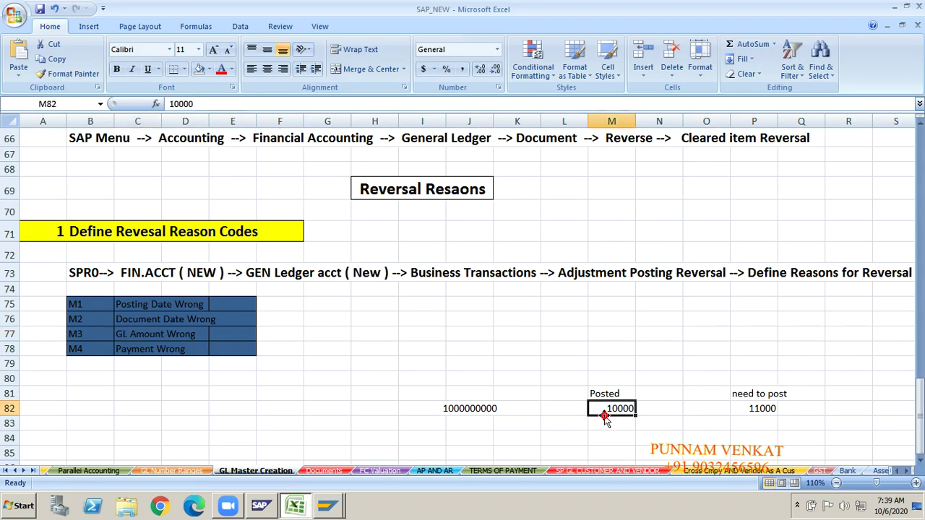
left_click(768, 409)
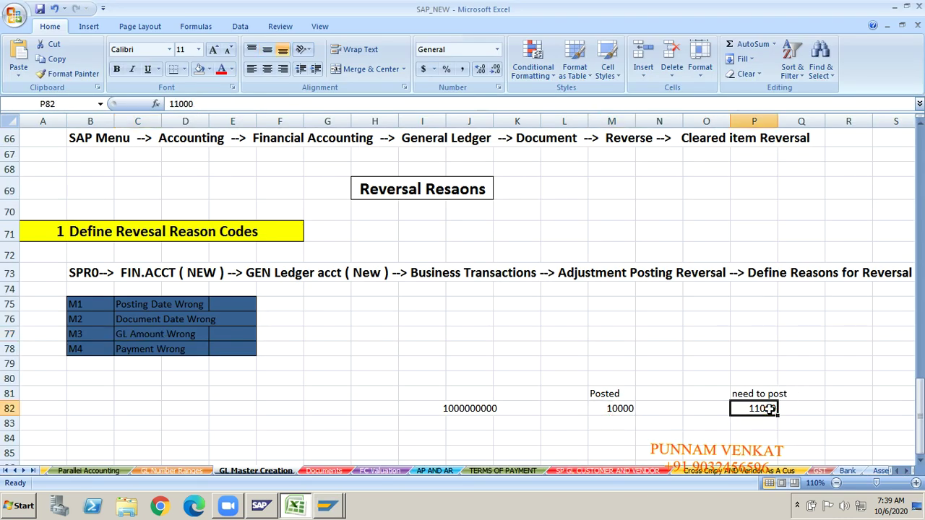
left_click(614, 413)
Step: Go back up to the SAP REVERSAL POSTING section and examine the Individual Reversal entry and its menu path
left_click(428, 325)
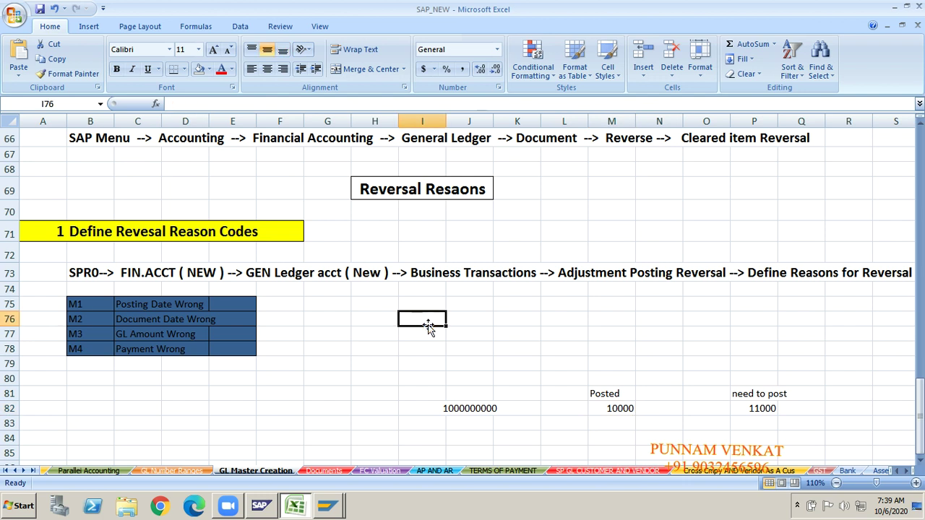
key("Up")
key("Up")
key("Up")
key("Up")
key("Up")
key("Up")
key("Up")
key("Up")
key("Up")
key("Up")
key("Up")
key("Up")
key("Up")
key("Up")
key("Up")
key("Up")
key("Up")
key("Up")
key("Up")
key("Up")
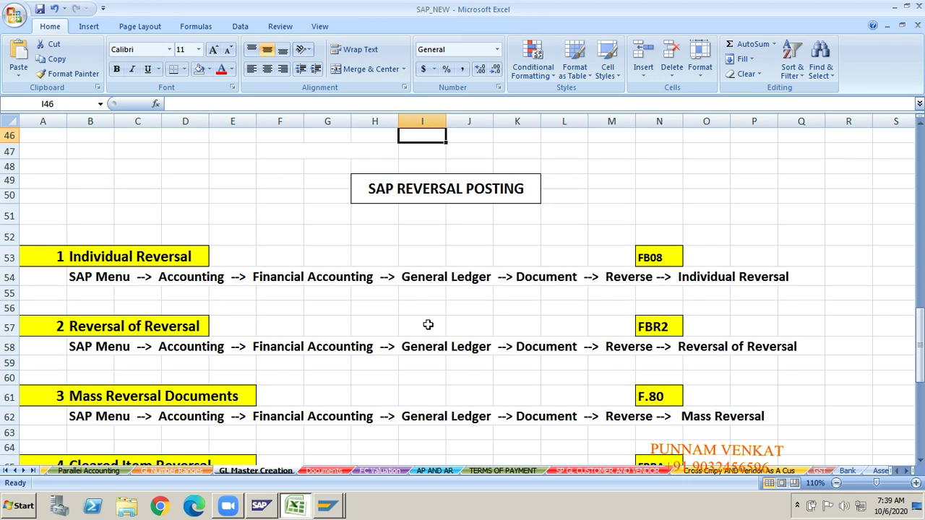
left_click(148, 255)
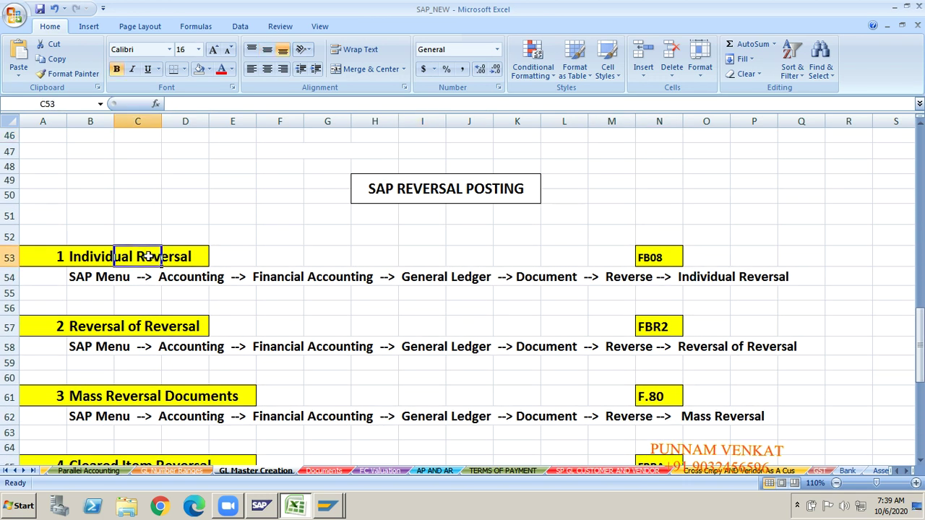
left_click(94, 272)
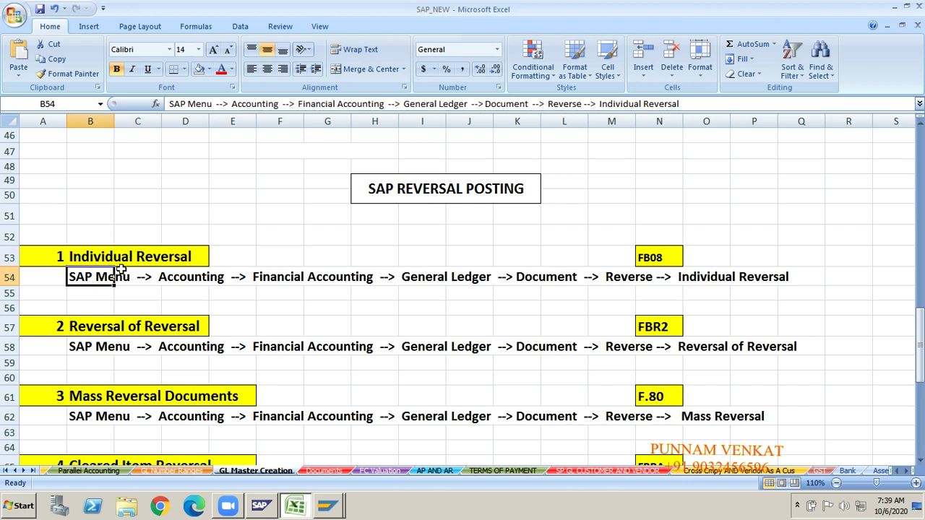
left_click(49, 261)
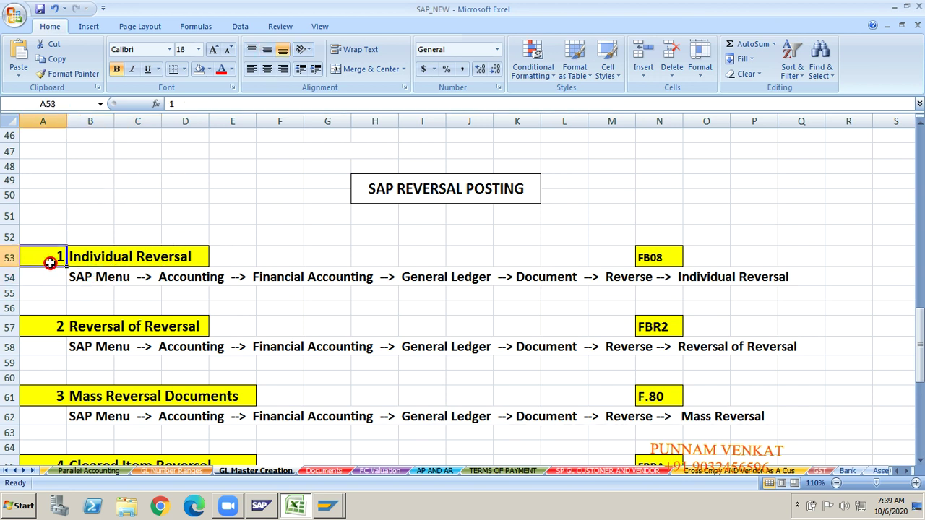
Step: Examine the Reversal of Reversal, Mass Reversal Documents and Cleared Item Reversal entries in the reversal posting list
left_click(85, 329)
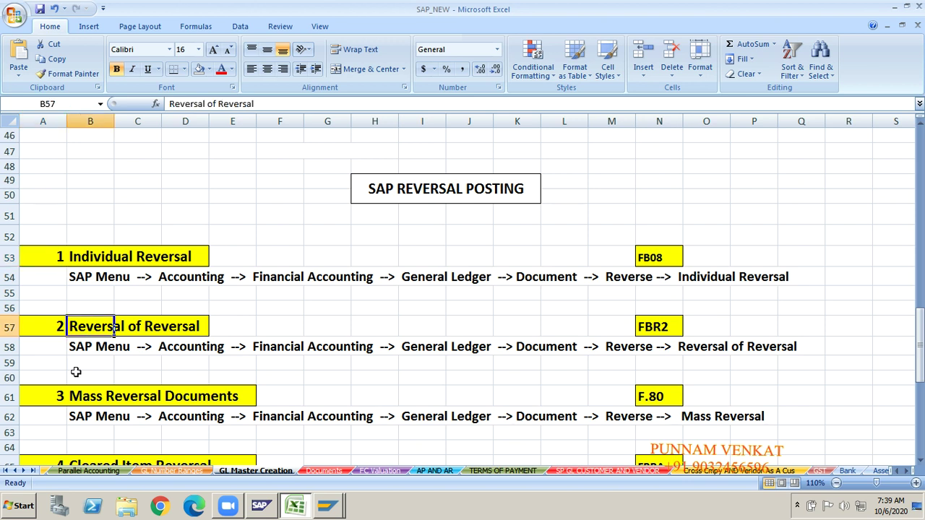
left_click(72, 396)
key("Down")
key("Down")
key("Down")
key("Down")
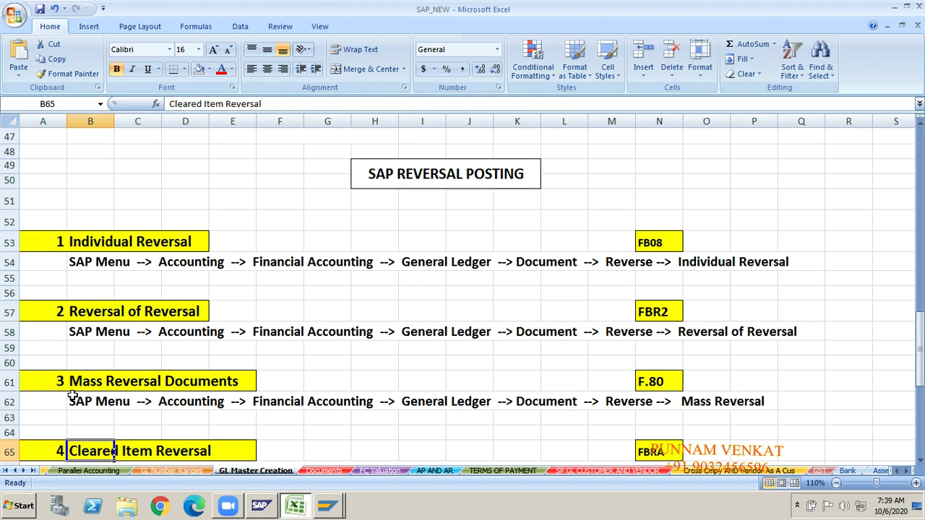
key("Down")
left_click(168, 441)
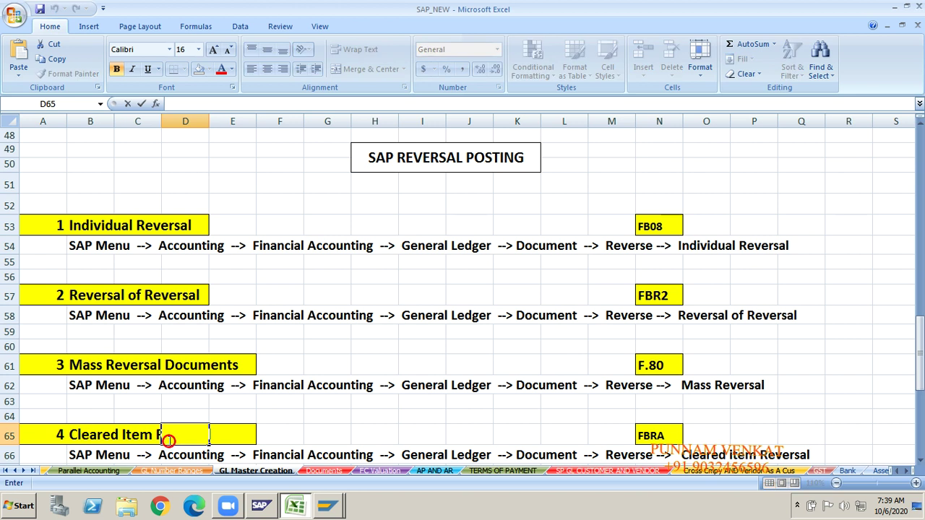
left_click(327, 418)
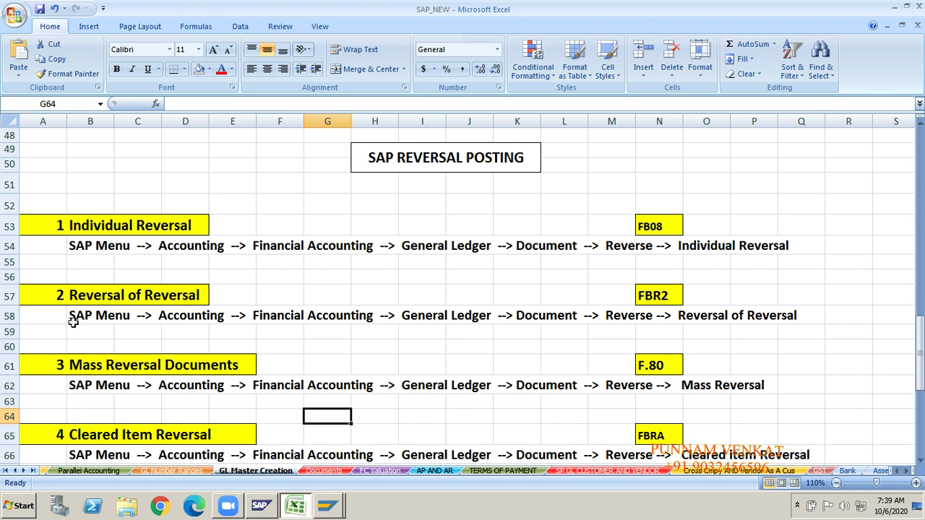
left_click(10, 226)
left_click(22, 302)
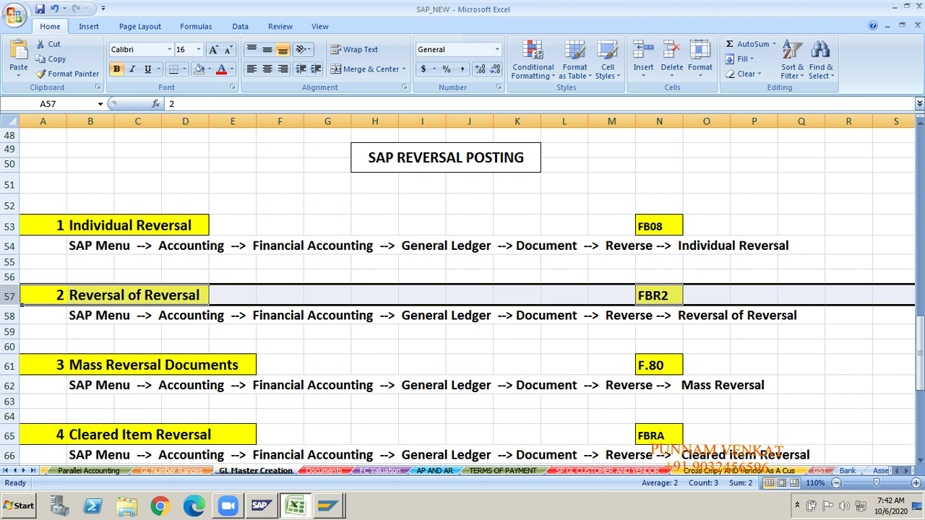
left_click(412, 190)
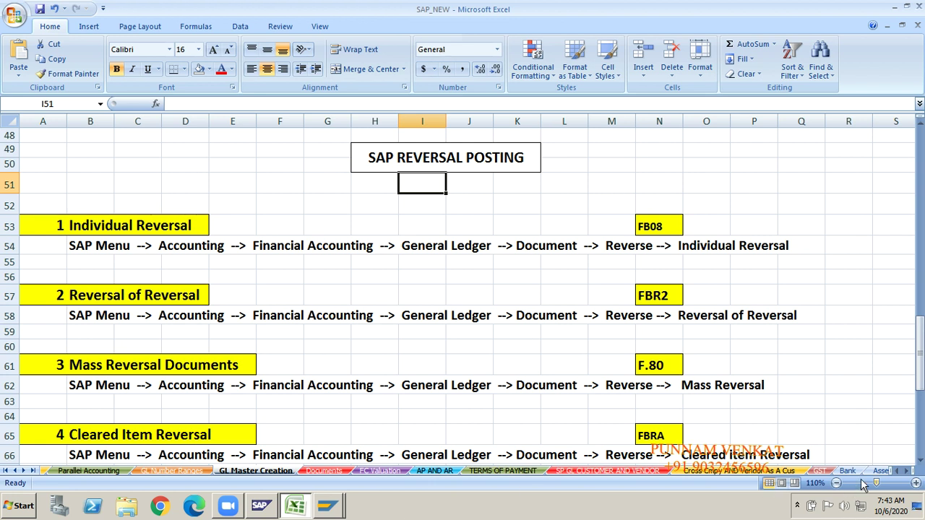
left_click(797, 506)
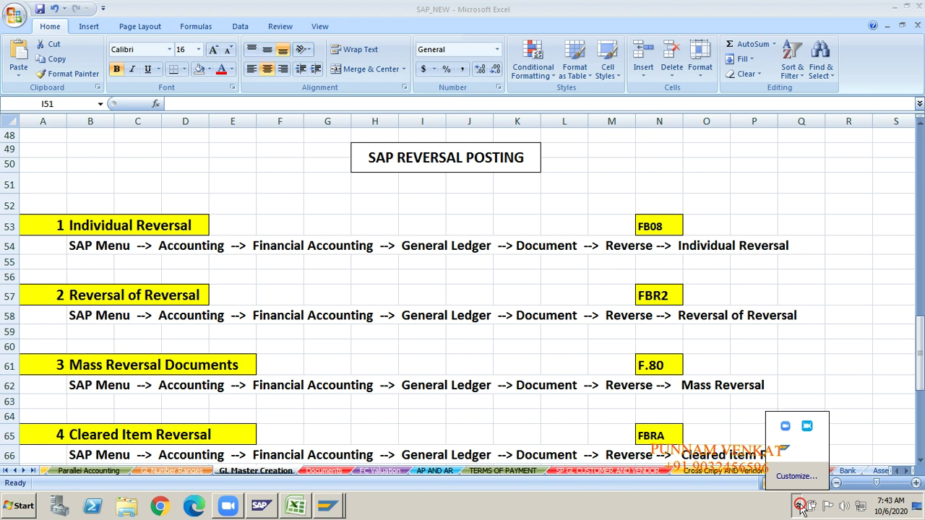
left_click(807, 428)
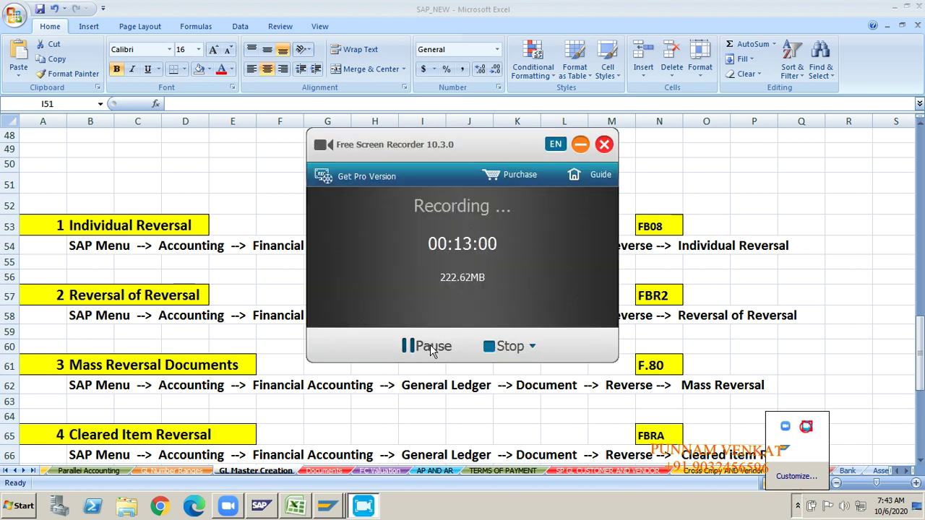
left_click(426, 346)
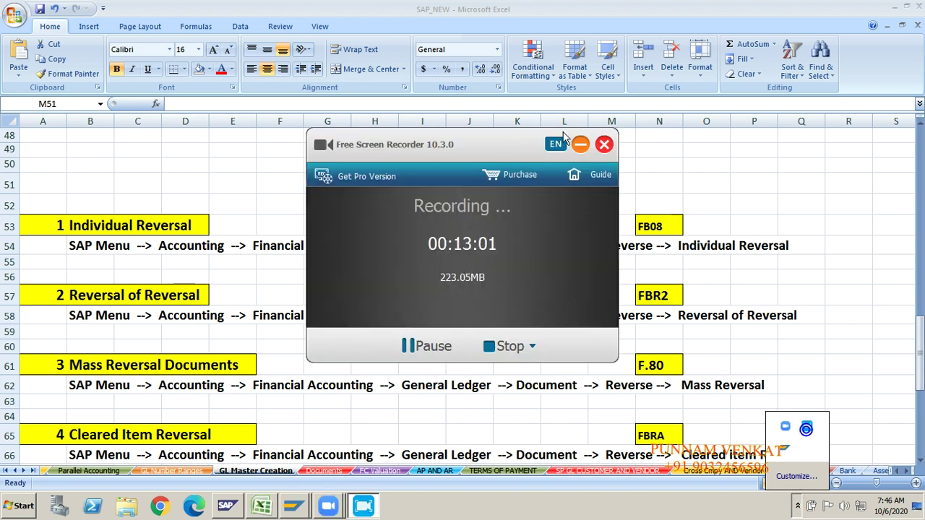
left_click(580, 144)
left_click(359, 277)
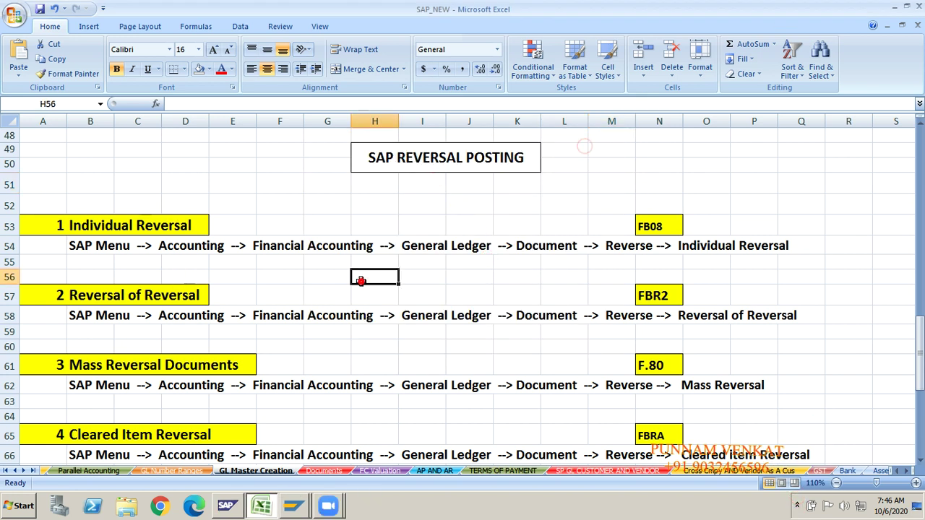
left_click(360, 287)
key("Up")
key("Up")
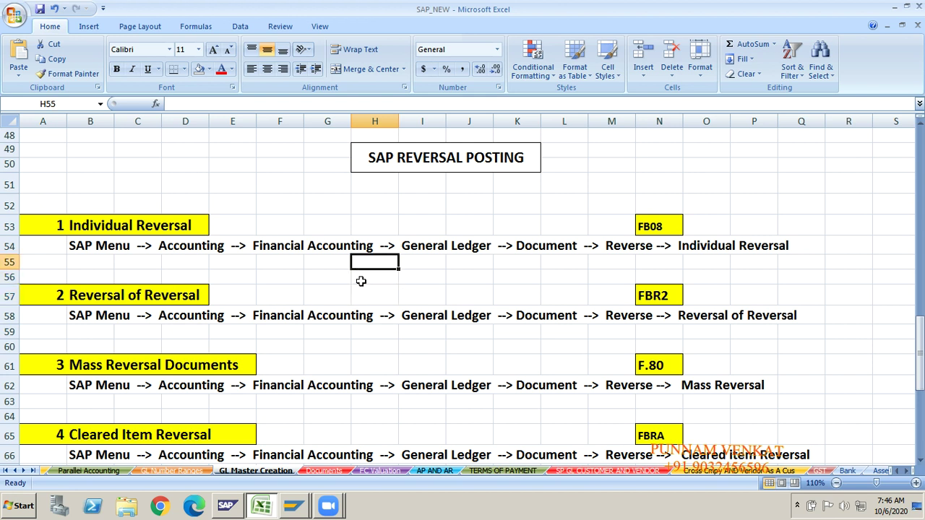
Step: Label the document number below the reason codes with the heading "Document" in cell I81
key("Down")
key("Down")
key("Down")
key("Down")
key("Down")
key("Down")
key("Down")
key("Down")
key("Down")
key("Down")
key("Down")
key("Down")
key("Down")
key("Down")
key("Down")
key("Down")
key("Down")
key("Down")
key("Down")
key("Down")
key("Down")
key("Down")
key("Down")
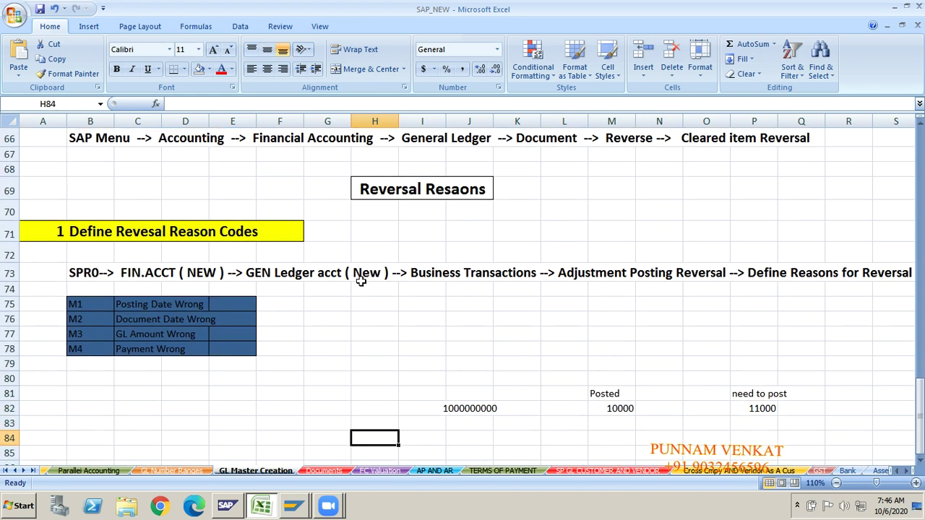
left_click(454, 398)
left_click(417, 387)
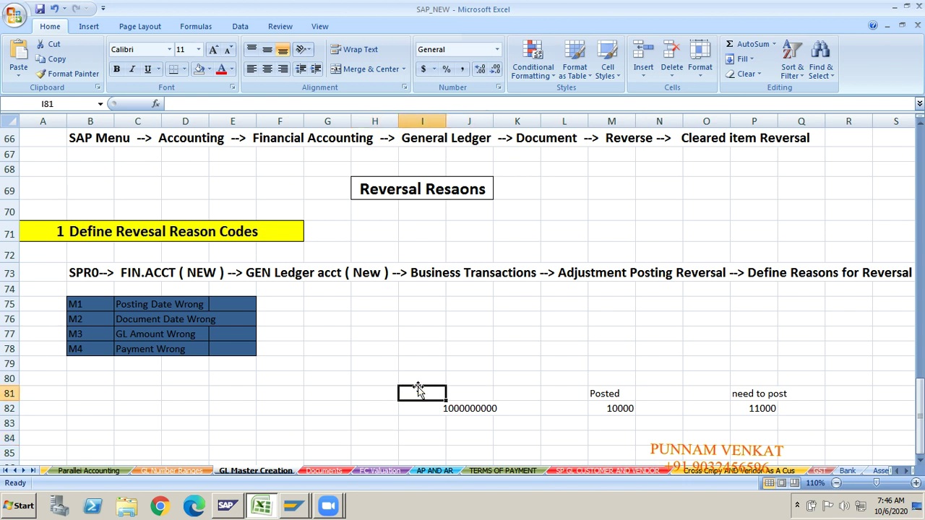
type("Cr")
key("BackSpace")
key("BackSpace")
type("DOCUMENT")
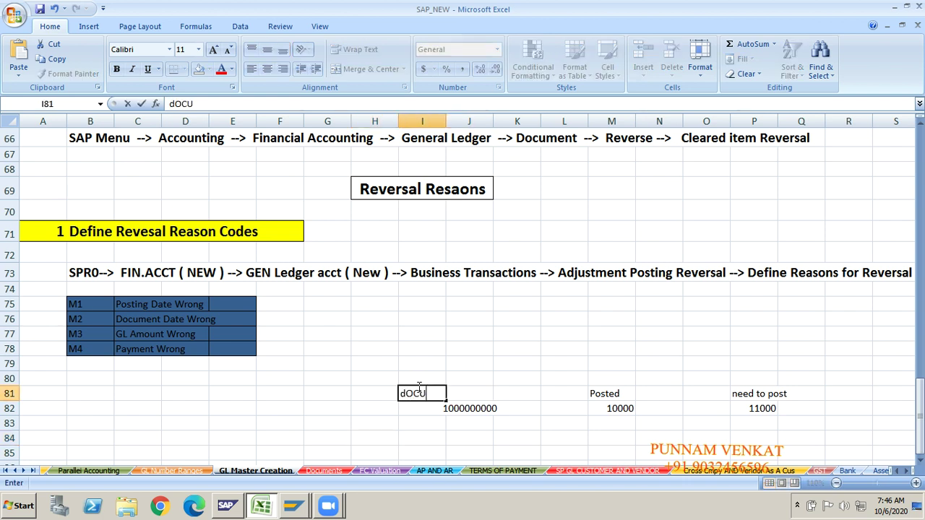
key("Return")
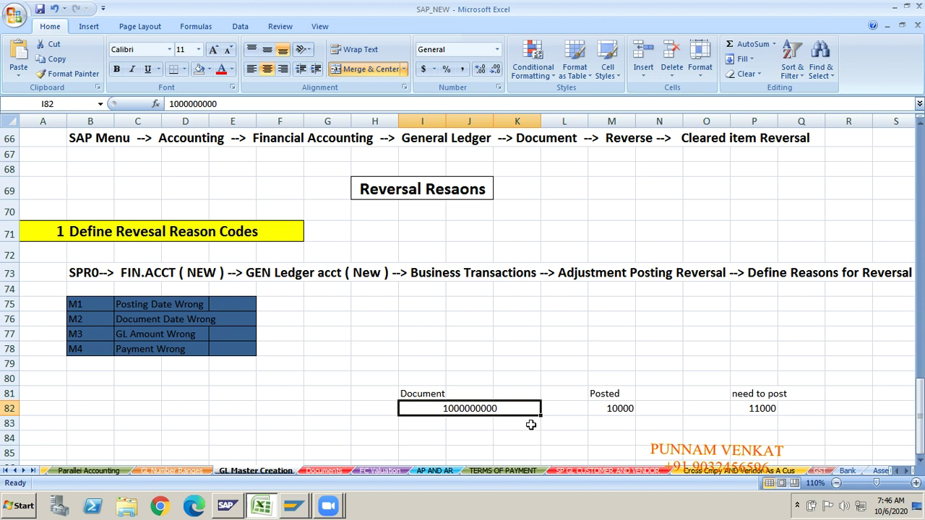
Step: Compare the example's document number with its posted amount and the amount that needs posting in row 82
left_click(602, 407)
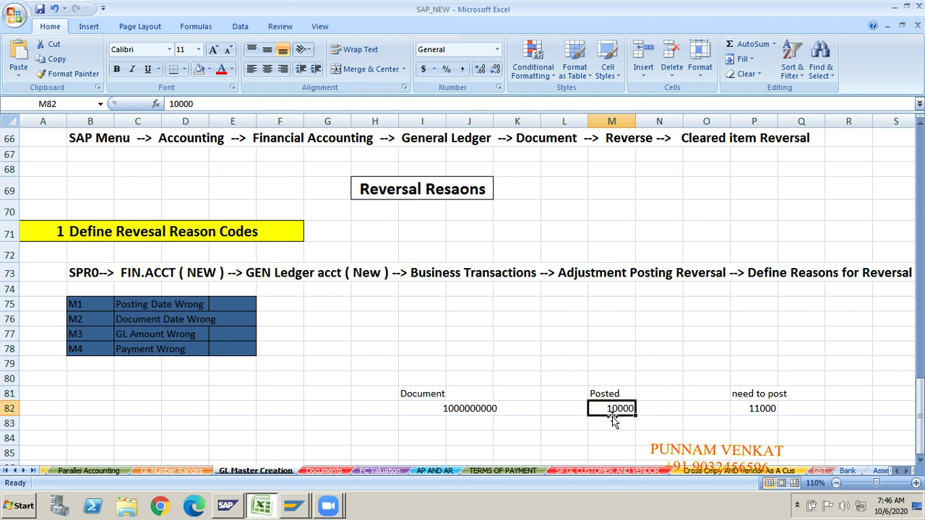
left_click(754, 417)
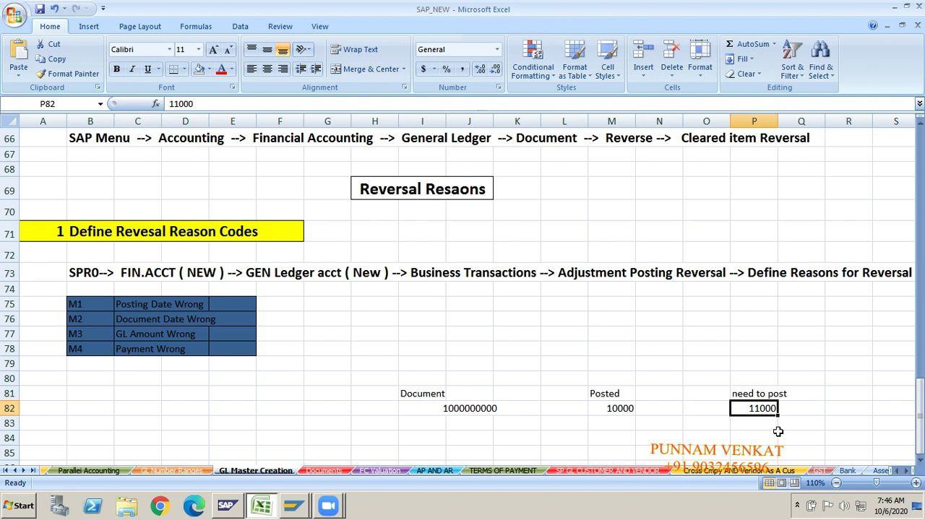
left_click(613, 409)
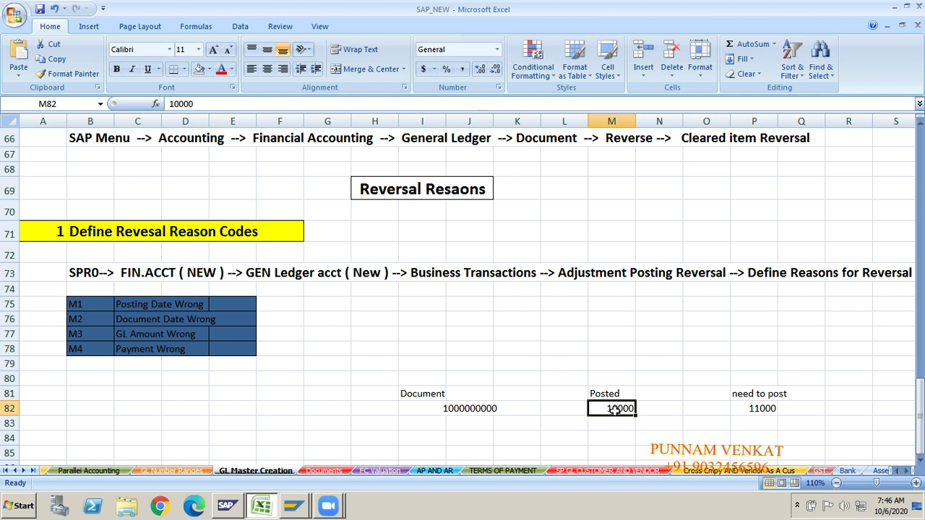
left_click(483, 410)
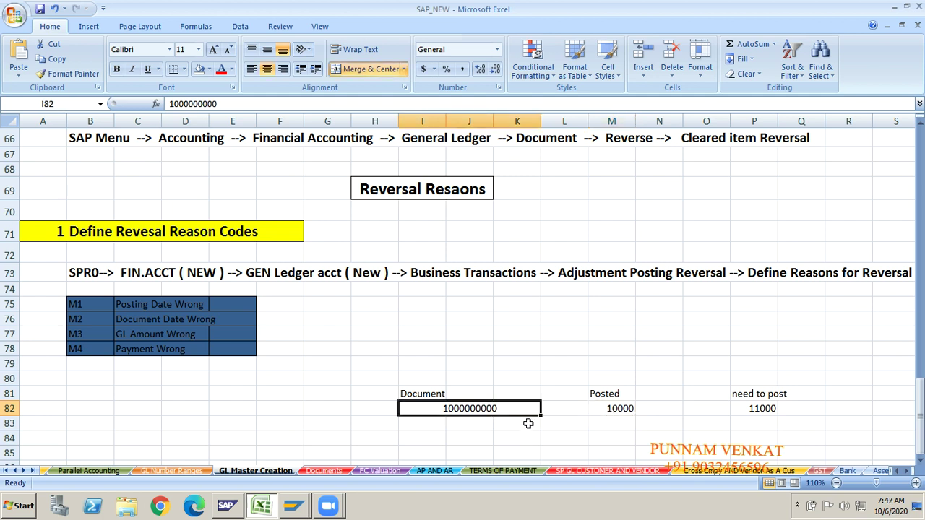
left_click(611, 427)
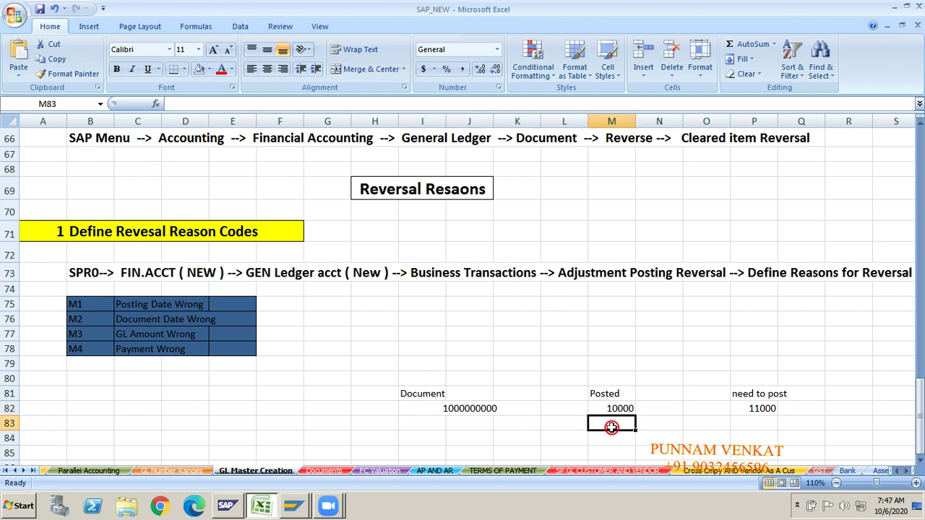
left_click(777, 424)
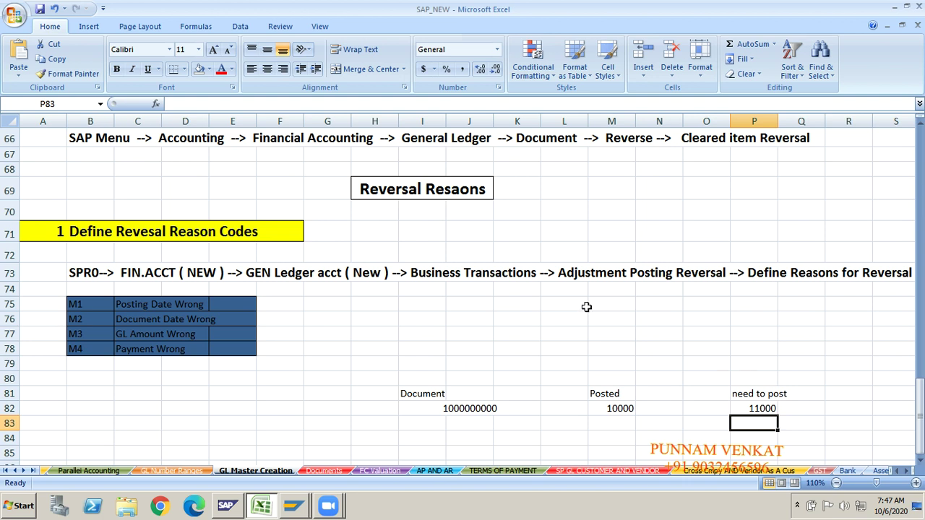
Step: Return to the SAP REVERSAL POSTING list and examine the Individual Reversal entry in row 53
left_click(447, 378)
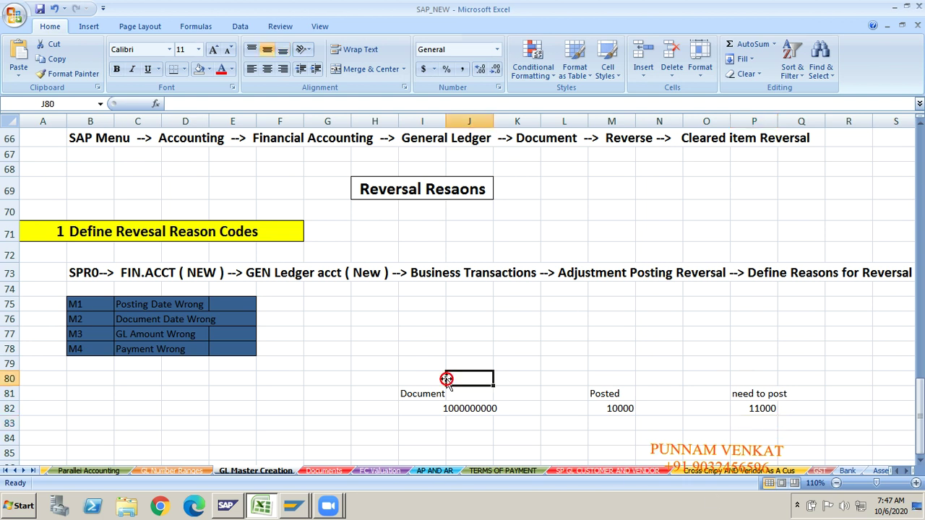
key("Up")
key("Up")
key("Up")
key("Up")
key("Up")
key("Up")
key("Up")
key("Up")
key("Up")
key("Up")
key("Up")
key("Up")
key("Up")
key("Up")
key("Up")
key("Up")
key("Up")
key("Up")
key("Up")
key("Up")
key("Up")
key("Up")
key("Up")
key("Up")
key("Up")
key("Up")
key("Up")
key("Up")
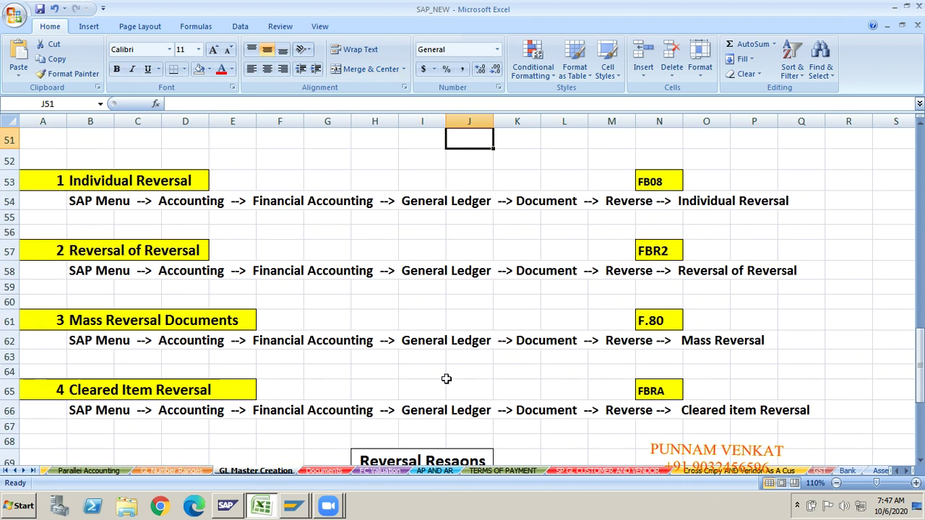
left_click(128, 228)
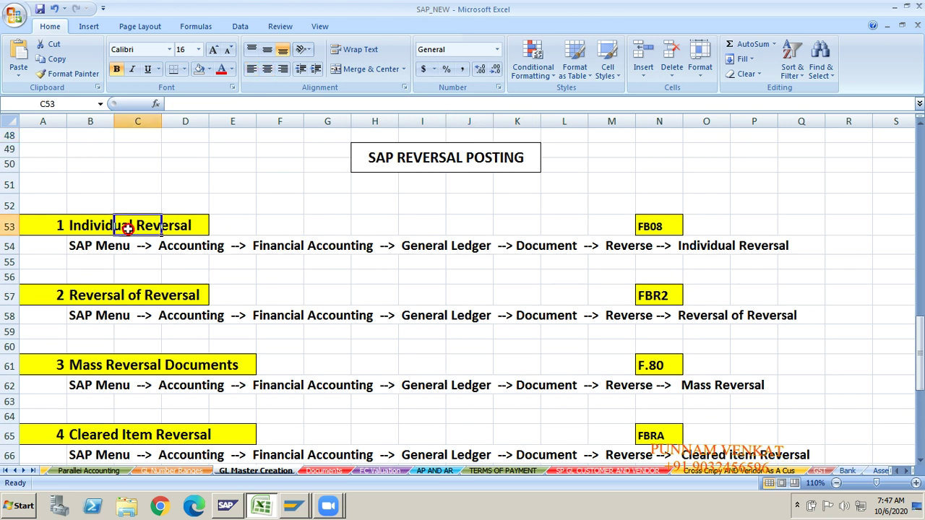
left_click(797, 506)
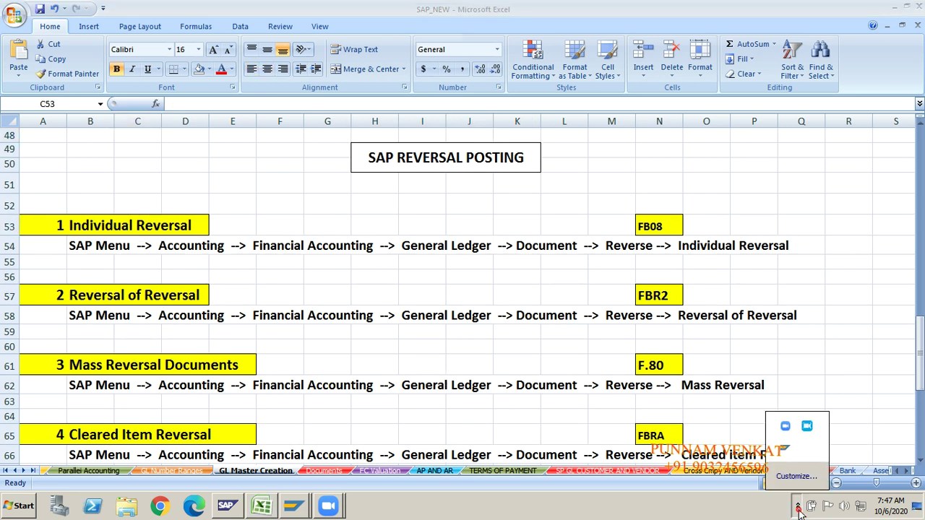
left_click(366, 293)
key("Down")
key("Down")
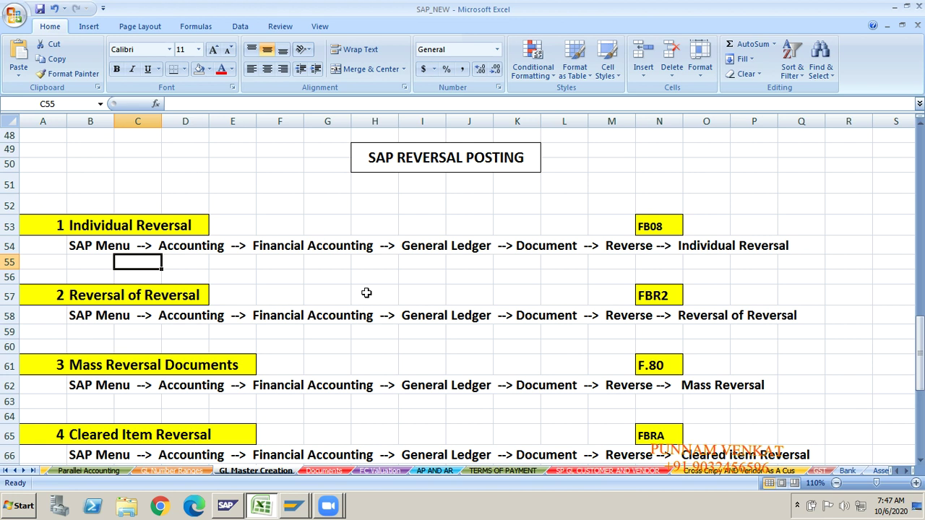
Step: Examine the reversal reason codes M1 Posting Date Wrong, M2 Document Date Wrong, M3 GL Amount Wrong and M4 Payment Wrong
left_click(337, 287)
key("Down")
key("Down")
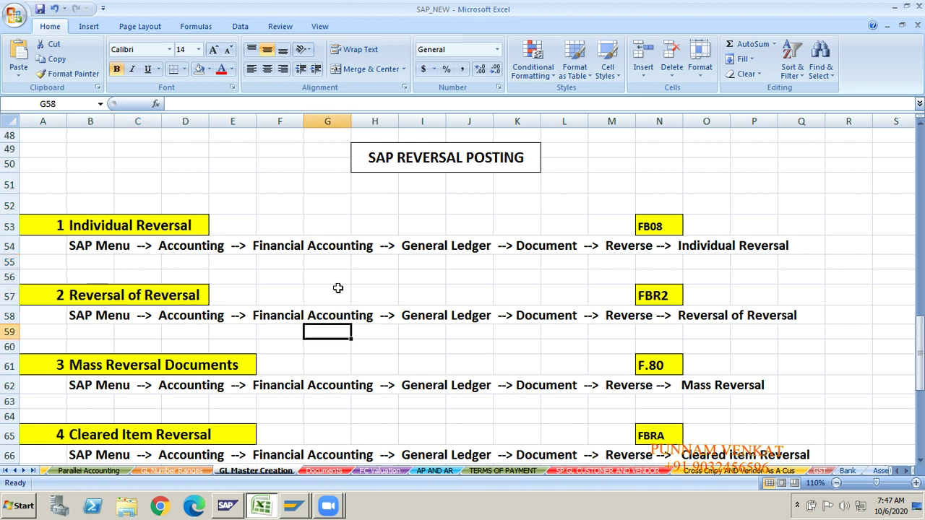
key("Down")
key("Down")
key("Down")
key("Down")
key("Down")
key("Down")
key("Down")
key("Down")
key("Down")
key("Down")
key("Down")
key("Down")
key("Down")
key("Down")
key("Down")
key("Down")
key("Down")
key("Down")
key("Down")
key("Down")
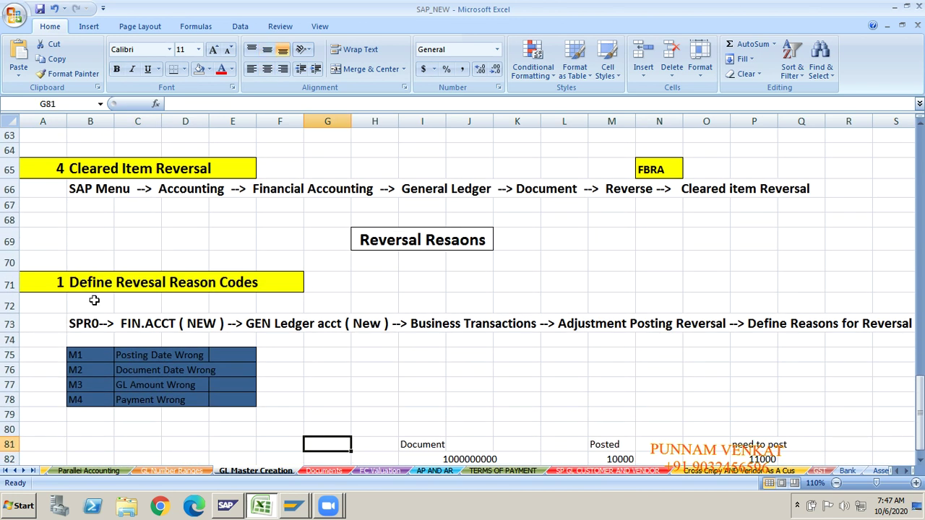
left_click(94, 300)
left_click(106, 284)
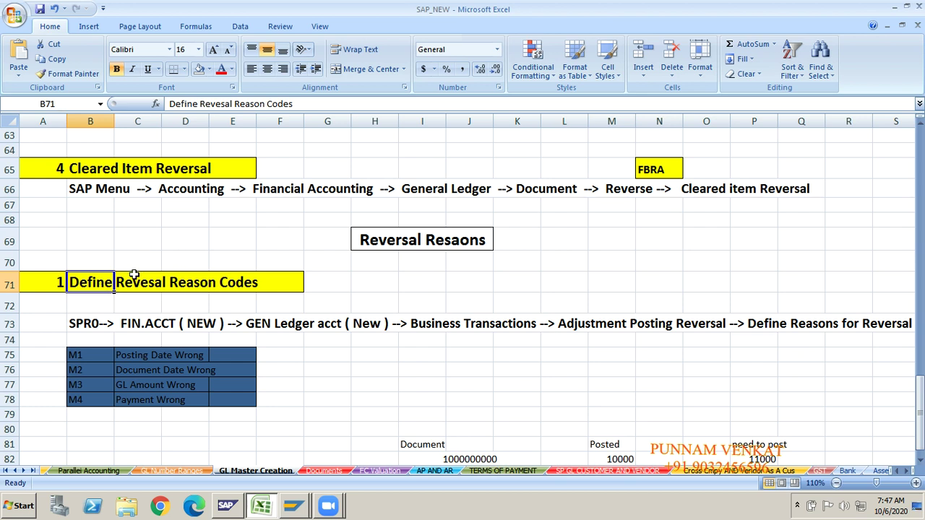
left_click(244, 310)
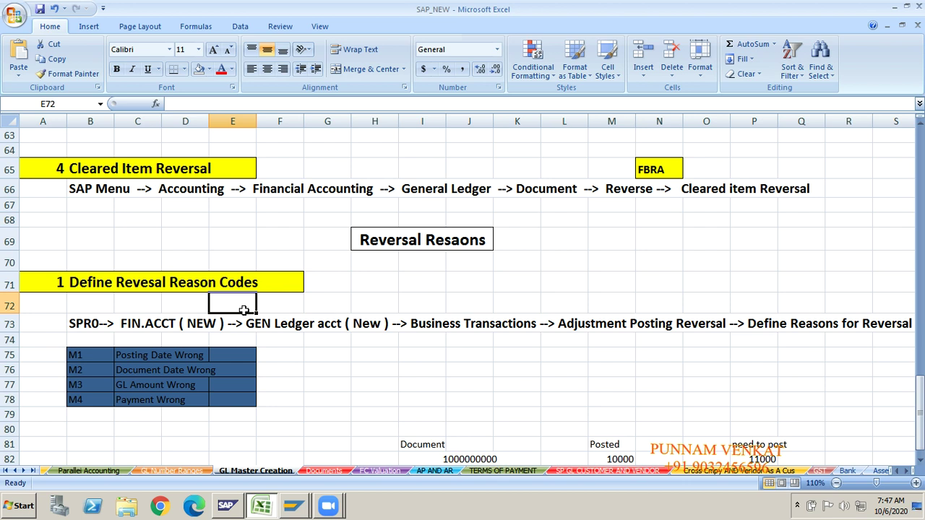
left_click(165, 359)
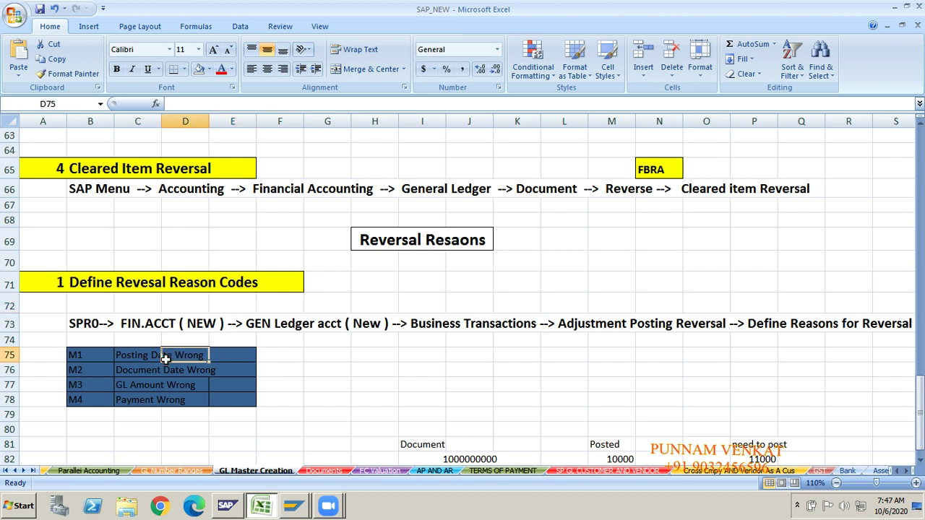
left_click(146, 374)
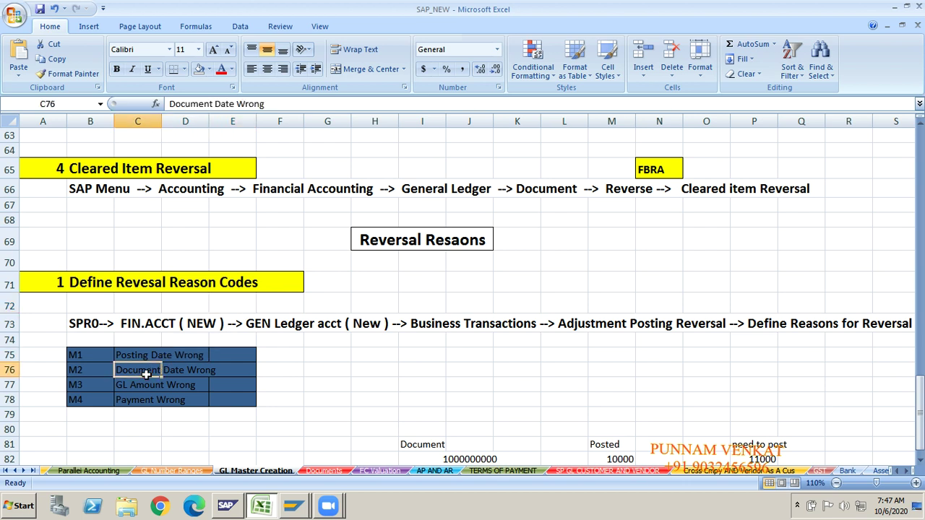
left_click(146, 389)
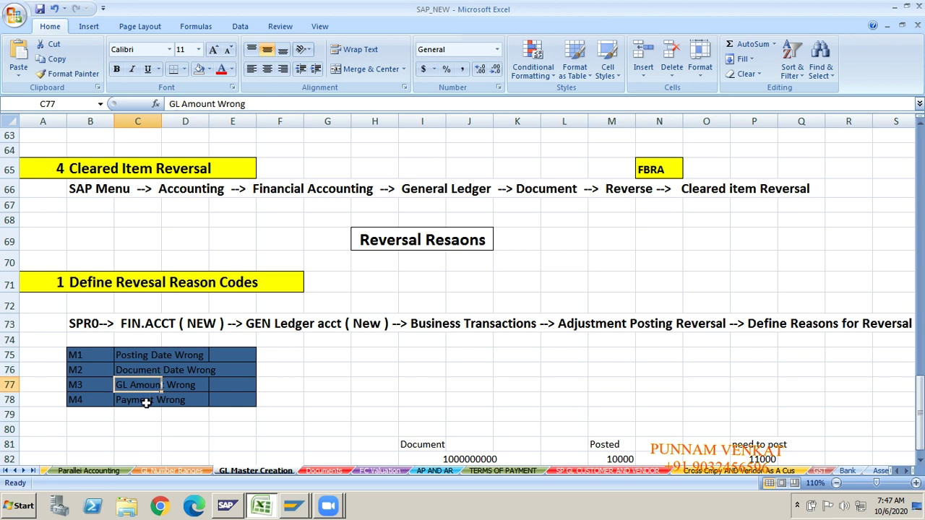
left_click(146, 401)
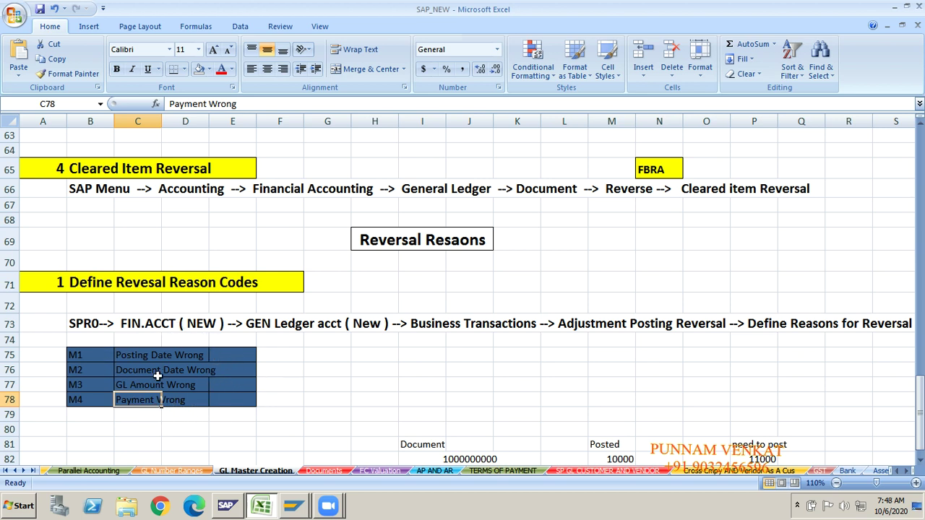
left_click(105, 285)
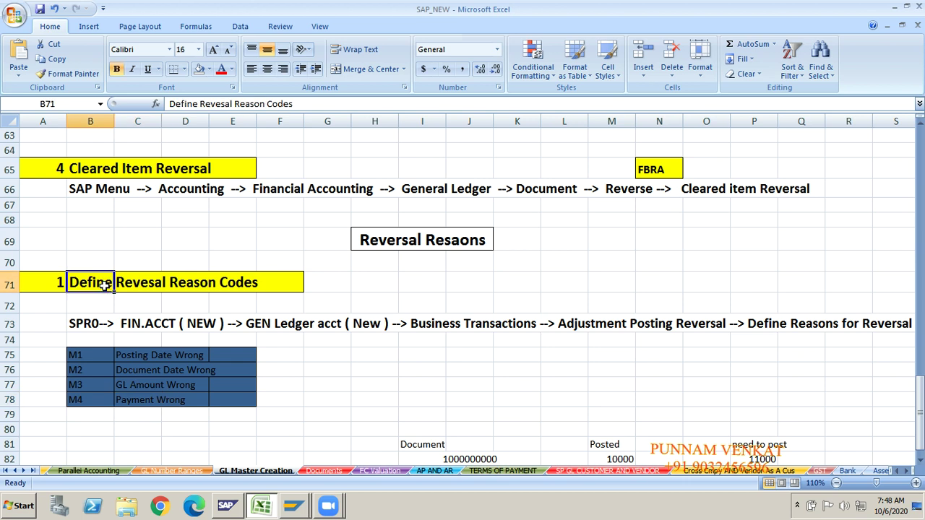
left_click(267, 381)
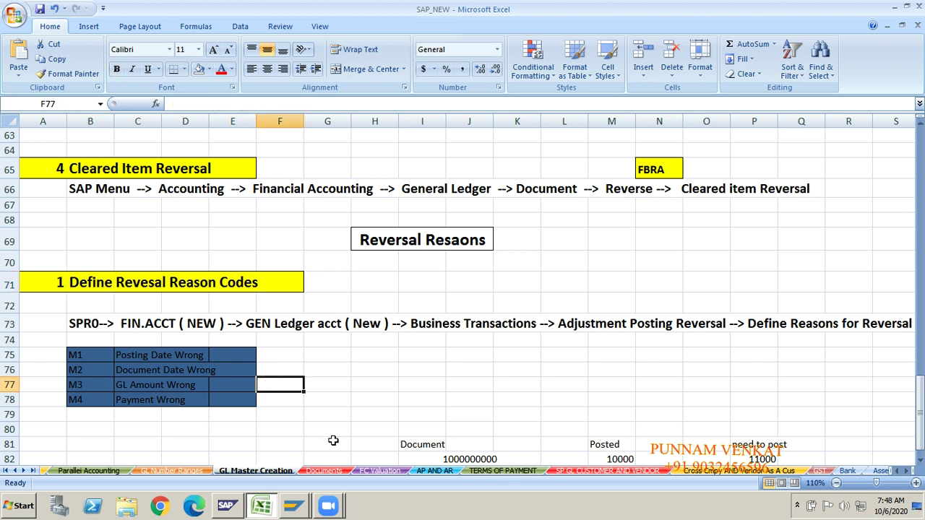
Step: Examine the configuration path in row 73 from Adjustment Posting Reversal to Define Reasons for Reversal
left_click(384, 402)
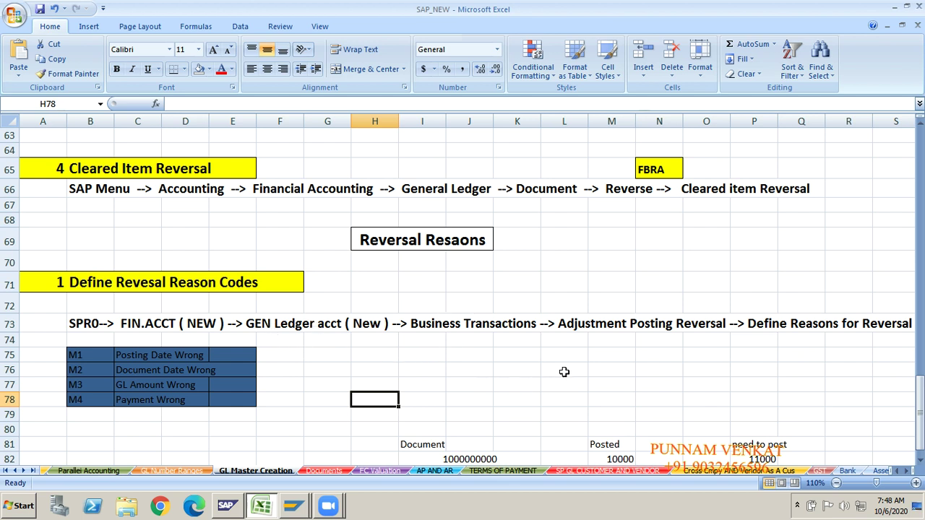
left_click(593, 343)
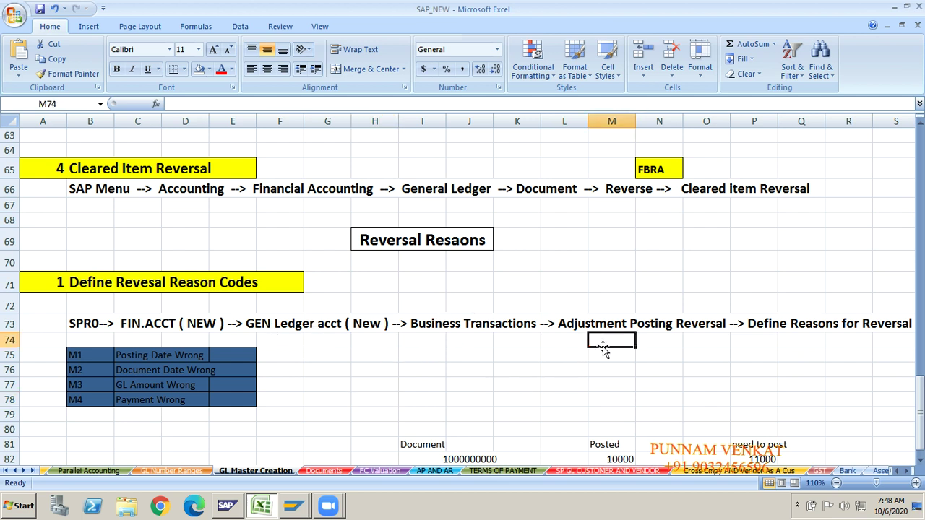
left_click(652, 339)
left_click_drag(593, 337, 673, 340)
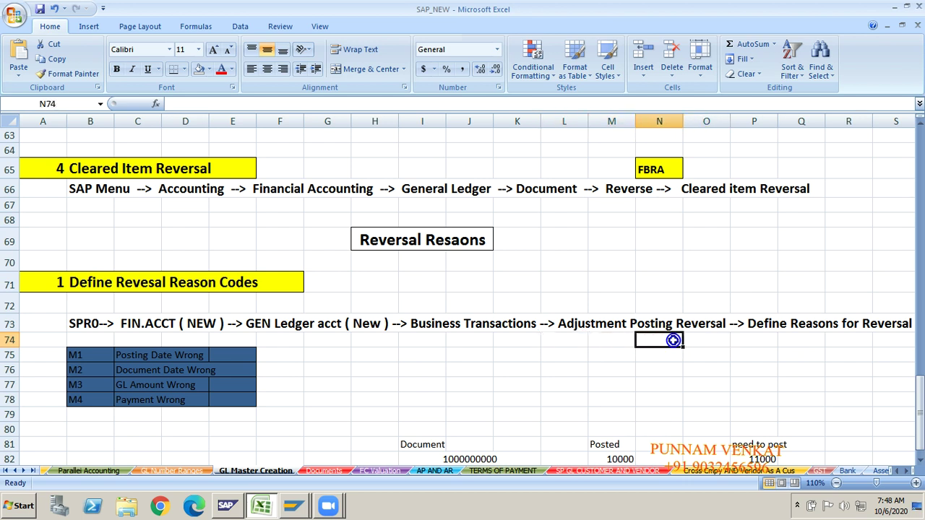
left_click(783, 340)
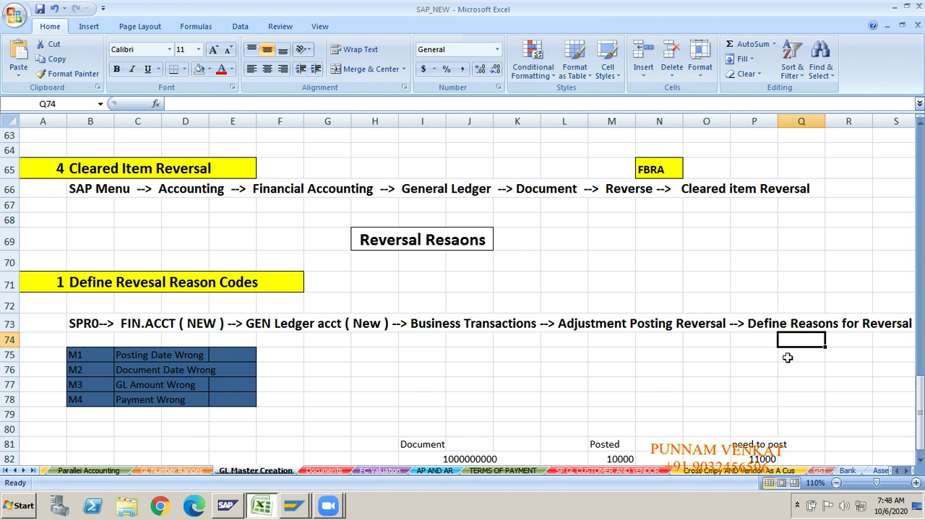
left_click(815, 359)
key("Right")
key("Right")
key("Right")
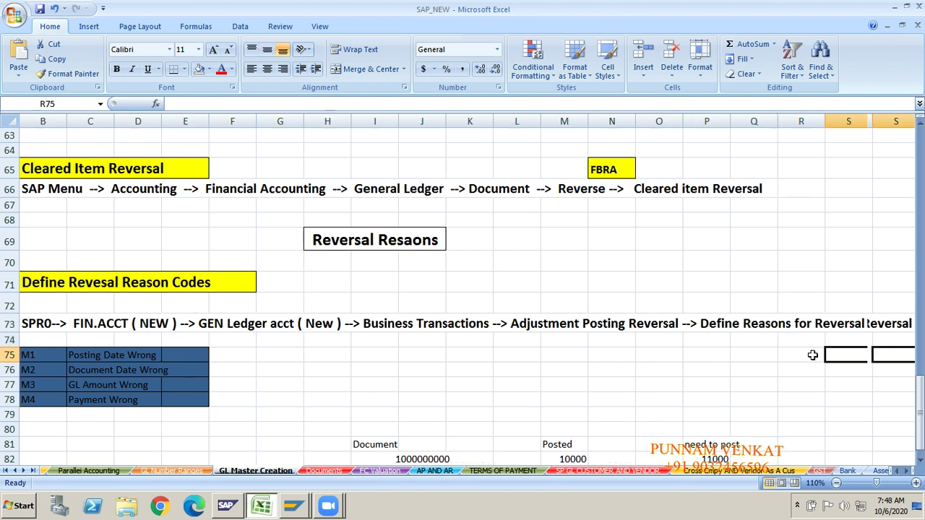
left_click(725, 344)
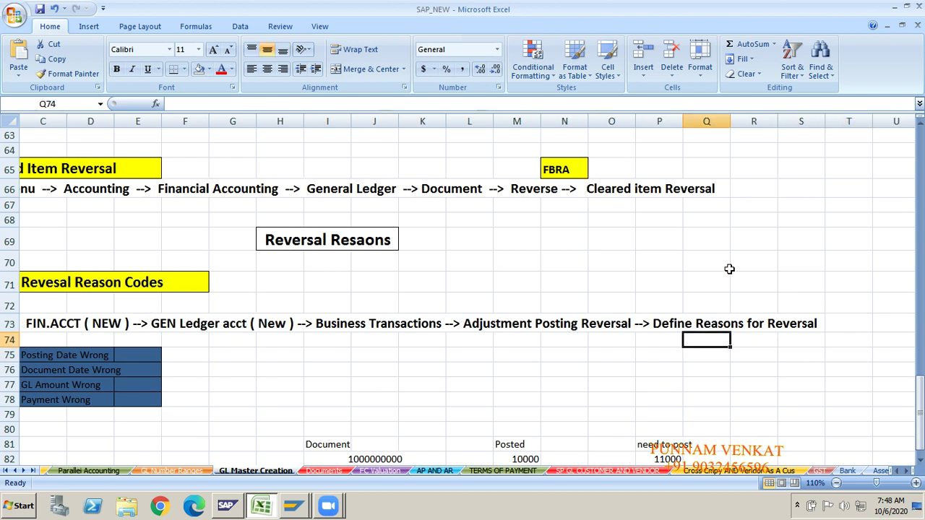
Step: Switch to the SAP window displaying the posted GM10 document
key("alt+Tab")
key("alt+Tab")
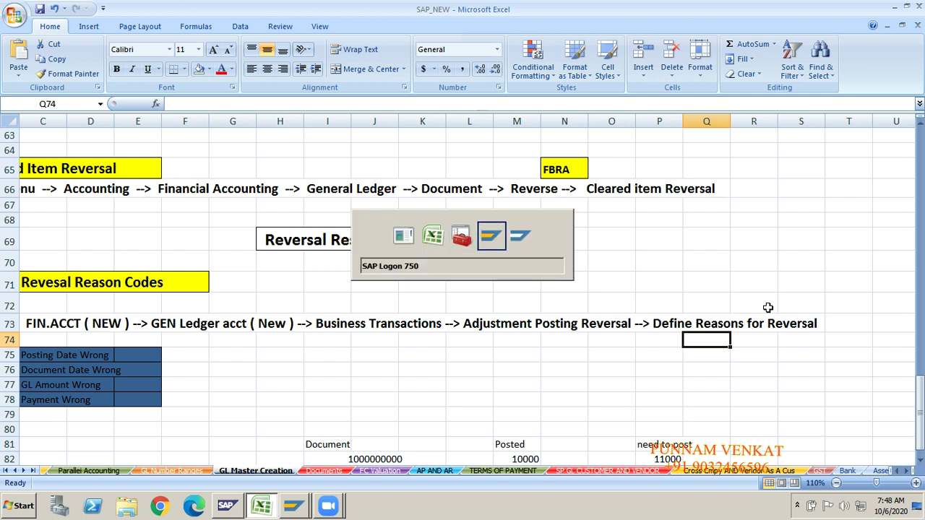
key("alt+Tab")
key("alt+Tab")
key("alt+Tab")
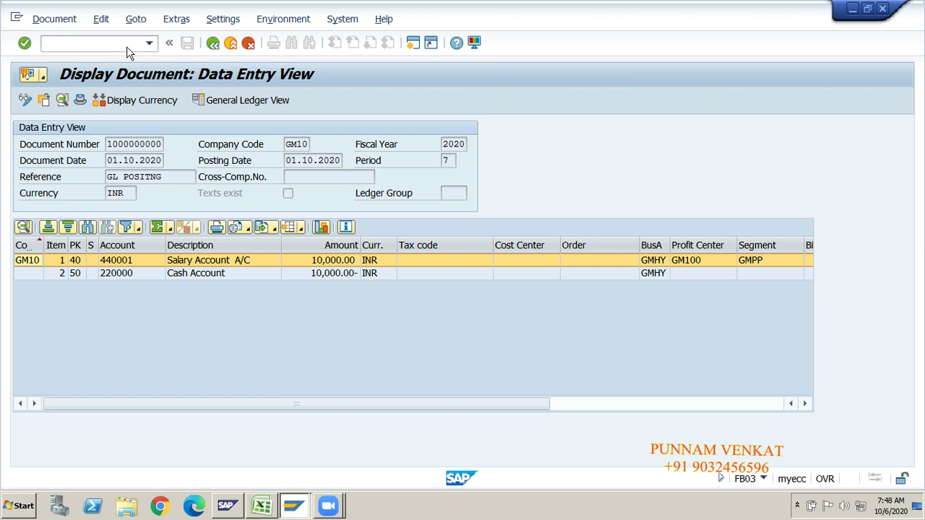
Step: Leave the document display and open the SAP Reference IMG through transaction SPRO
key("shift+F3")
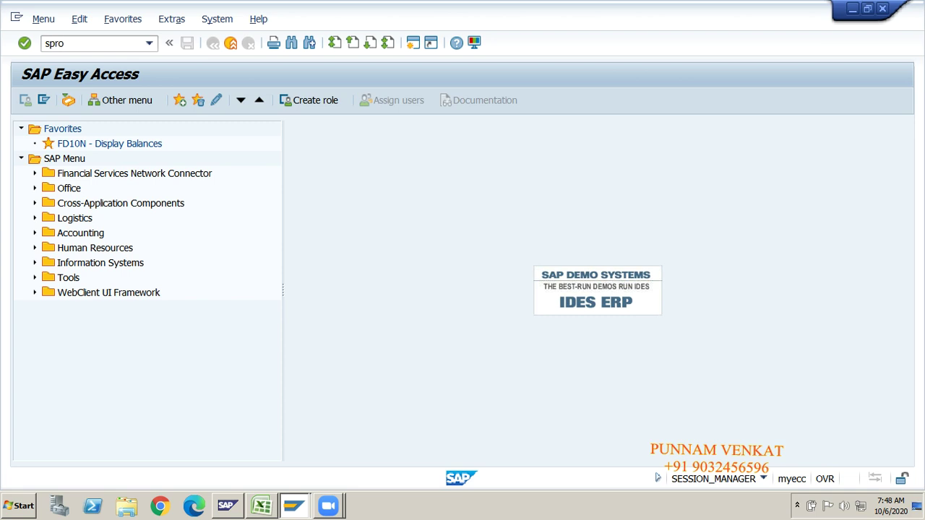
type("spro")
key("Return")
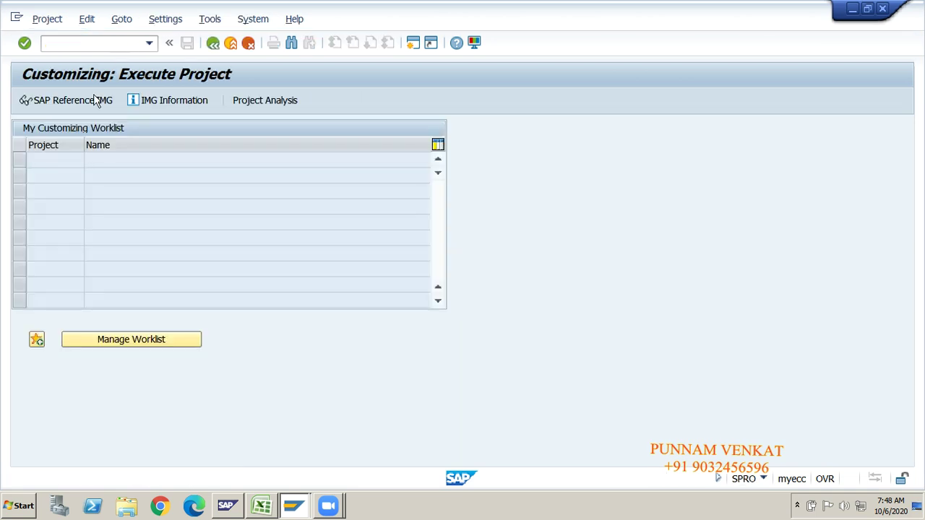
left_click(90, 101)
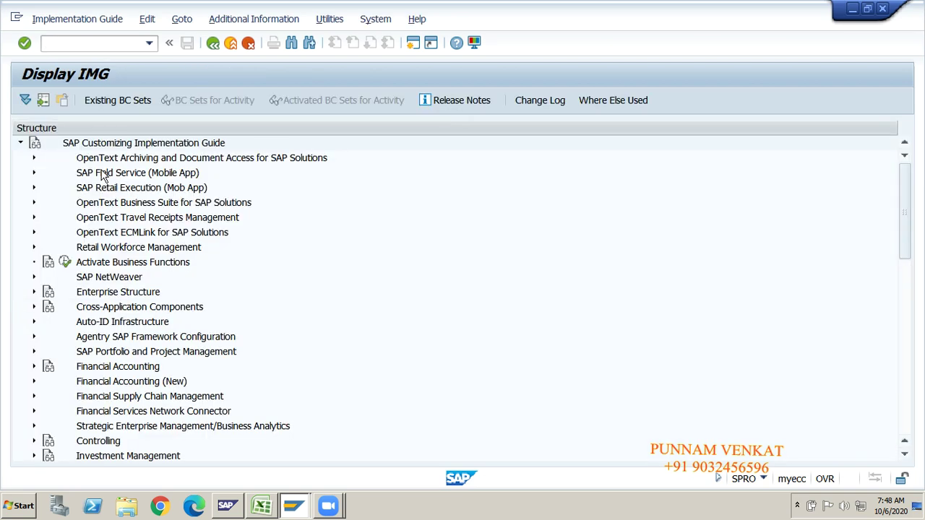
Step: Switch to the Excel workbook and examine the Define Revesal Reason Codes section with codes M1 to M4
key("alt+Tab")
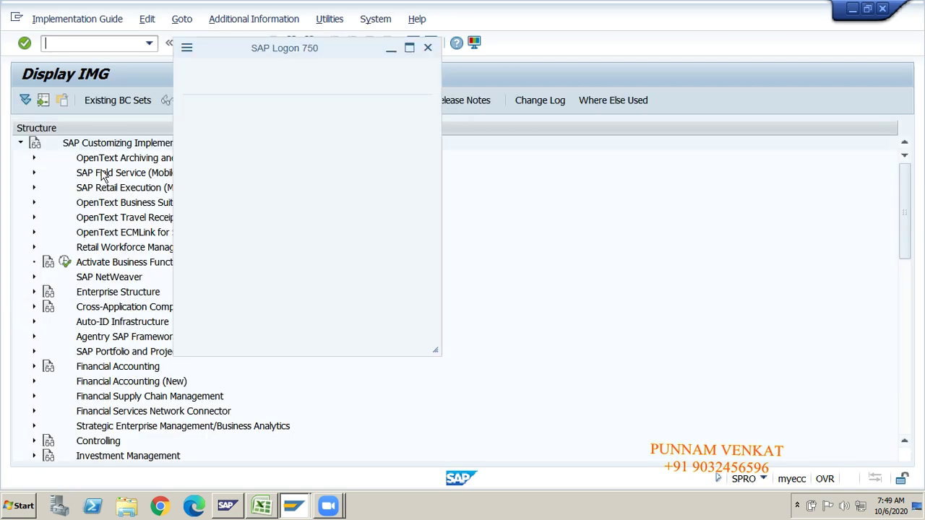
key("alt+Tab")
key("alt+Tab")
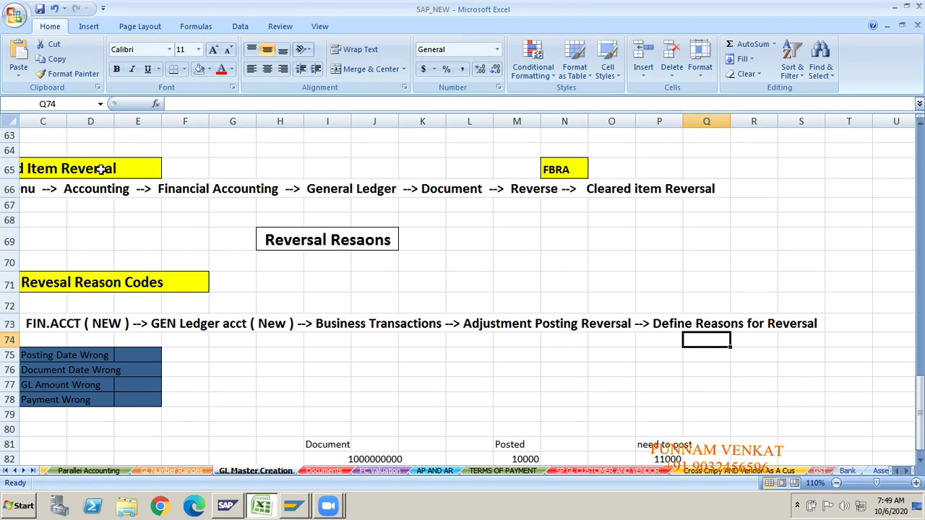
left_click(266, 389)
key("Left")
key("Left")
key("Left")
key("Left")
key("Left")
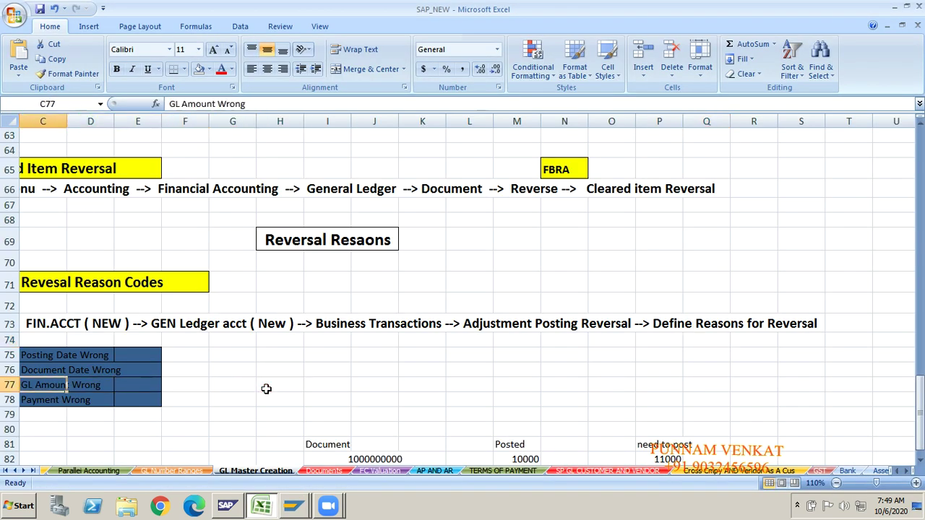
key("Left")
key("Left")
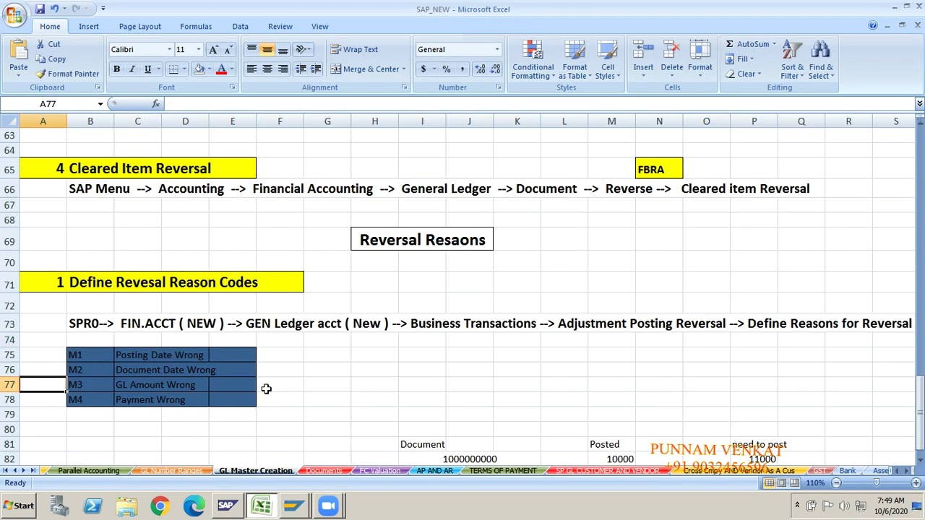
left_click(98, 288)
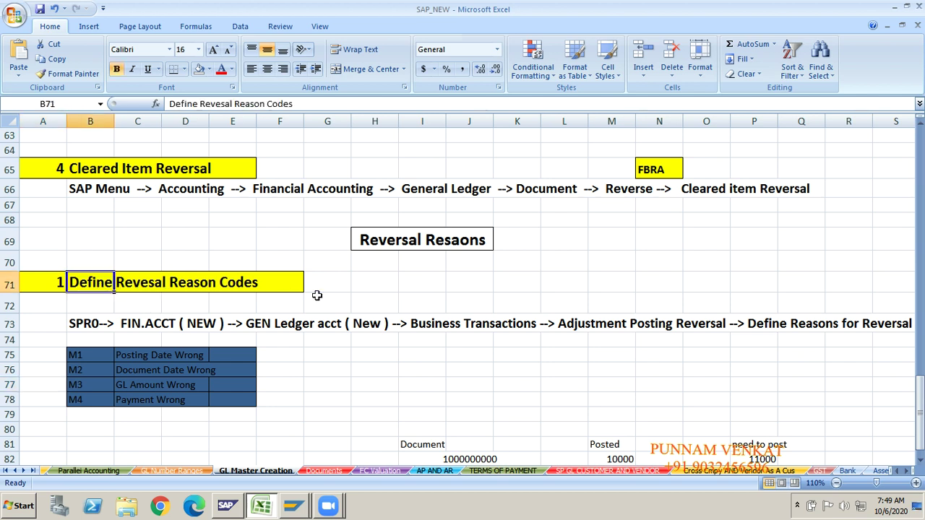
Step: Enter the note "SAP FICO Consultant" in cell I71, beside the Define Revesal Reason Codes heading
left_click(407, 286)
type("S")
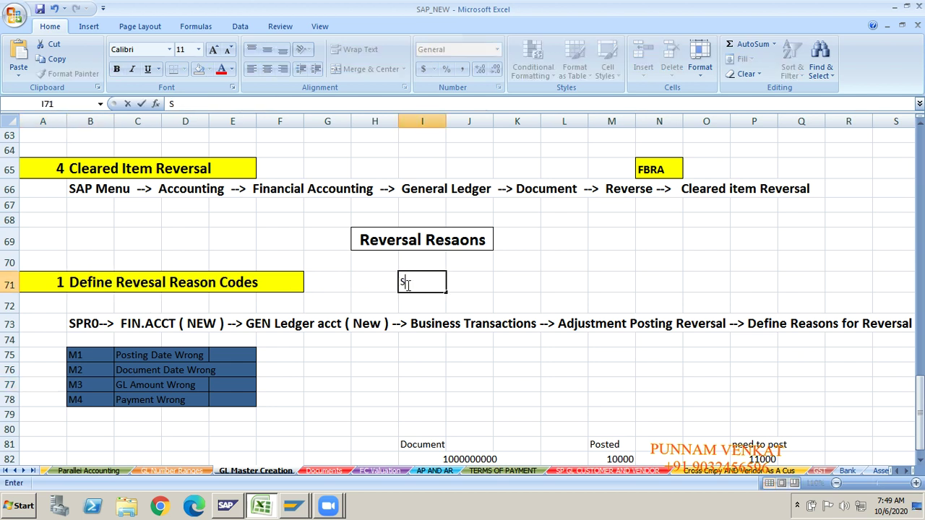
type("AP FICO CON")
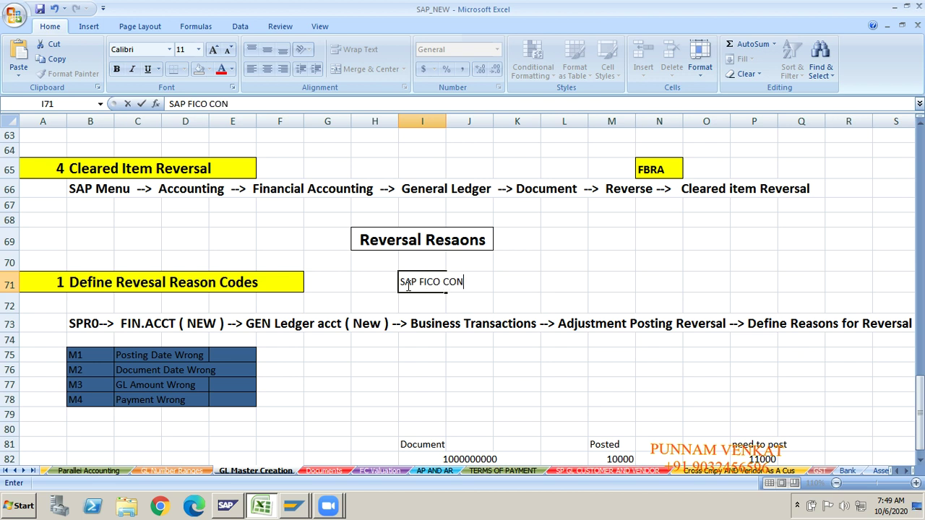
key("BackSpace")
key("BackSpace")
type("onsultant")
key("Return")
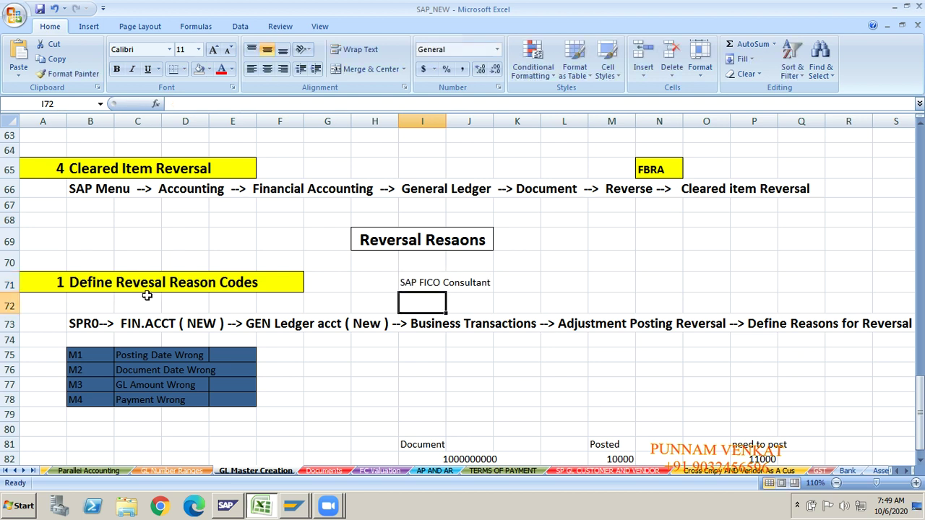
left_click(413, 286)
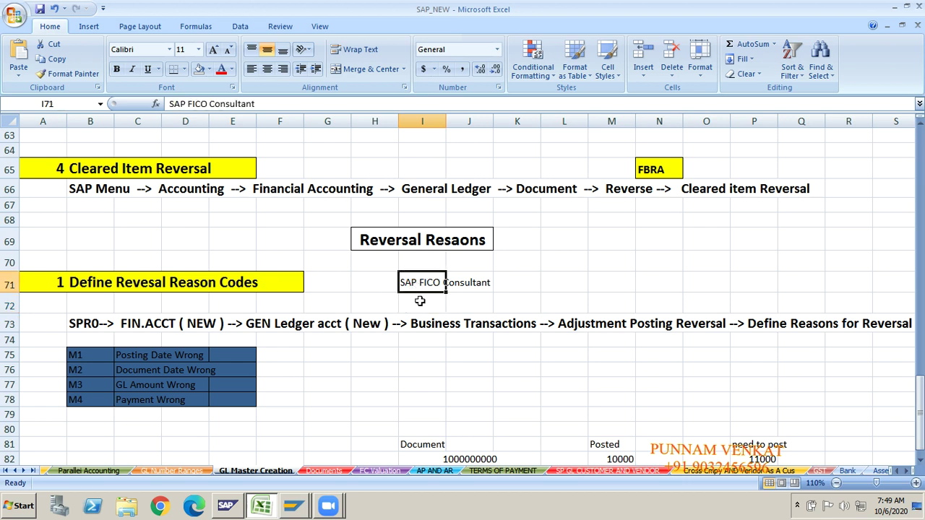
Step: Examine the reversal types from Individual Reversal to Cleared Item Reversal in rows 53 to 66
left_click(324, 262)
key("Up")
key("Up")
key("Up")
key("Up")
key("Up")
key("Up")
key("Up")
key("Up")
key("Up")
key("Up")
key("Up")
key("Up")
key("Up")
key("Up")
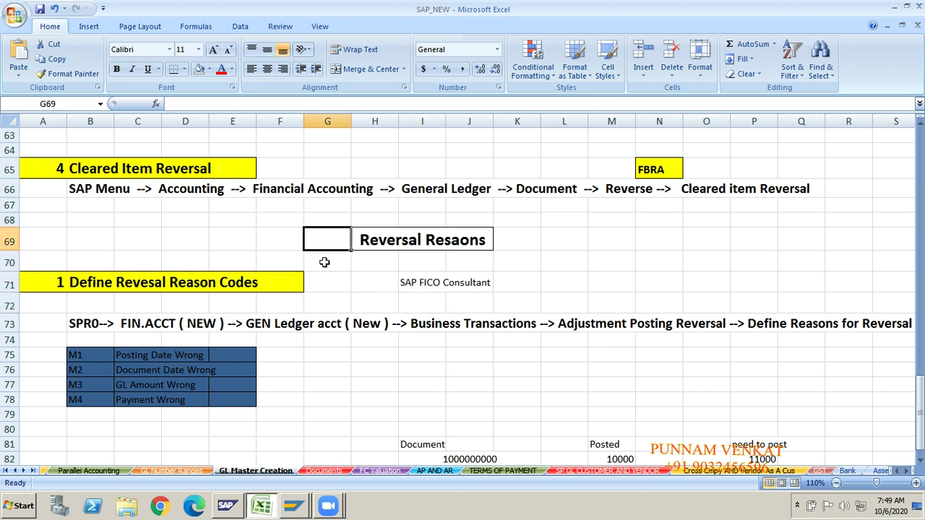
key("Up")
key("Up")
key("Up")
key("Up")
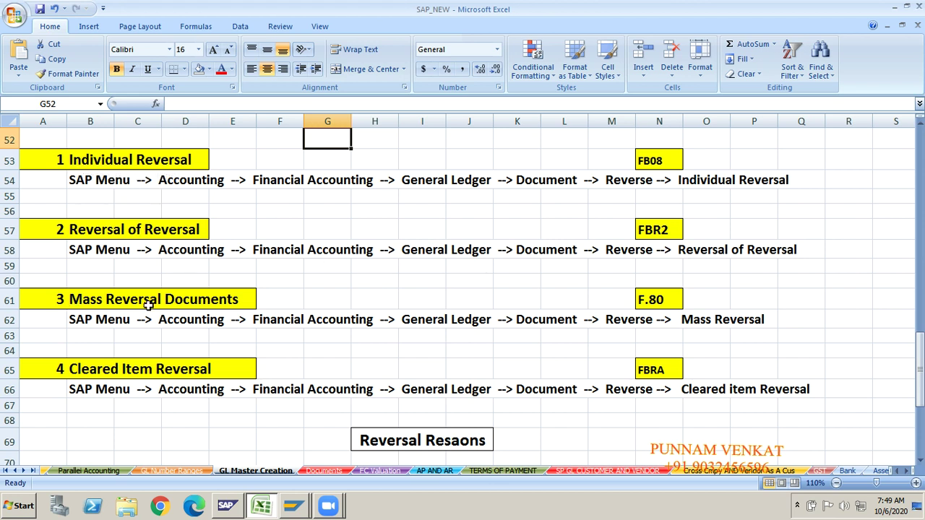
left_click(207, 374)
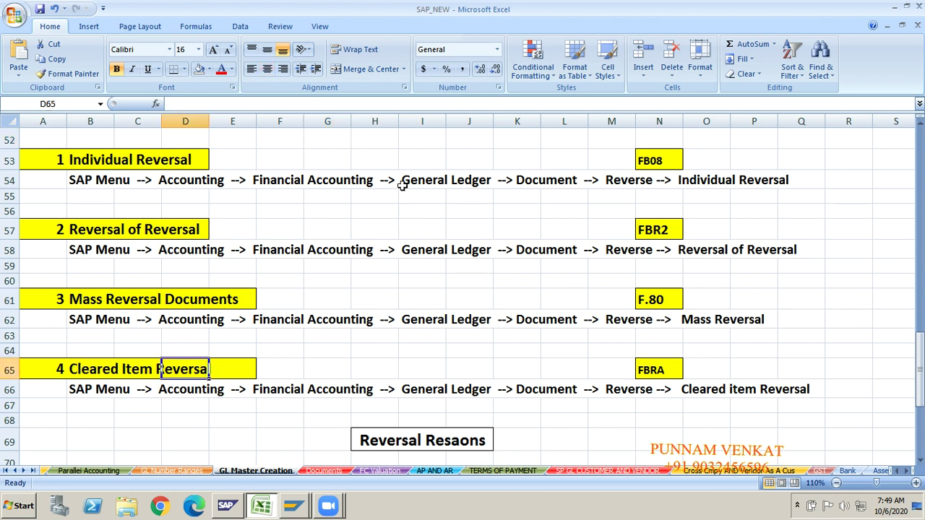
Step: Enter the note "SAP END USER" in cell H52, above the Individual Reversal entry
left_click(376, 139)
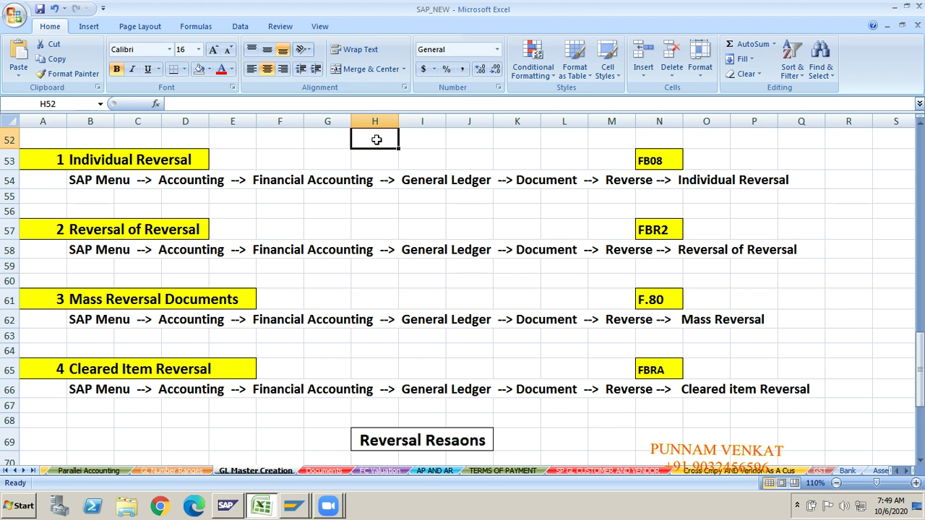
type("SAP END ")
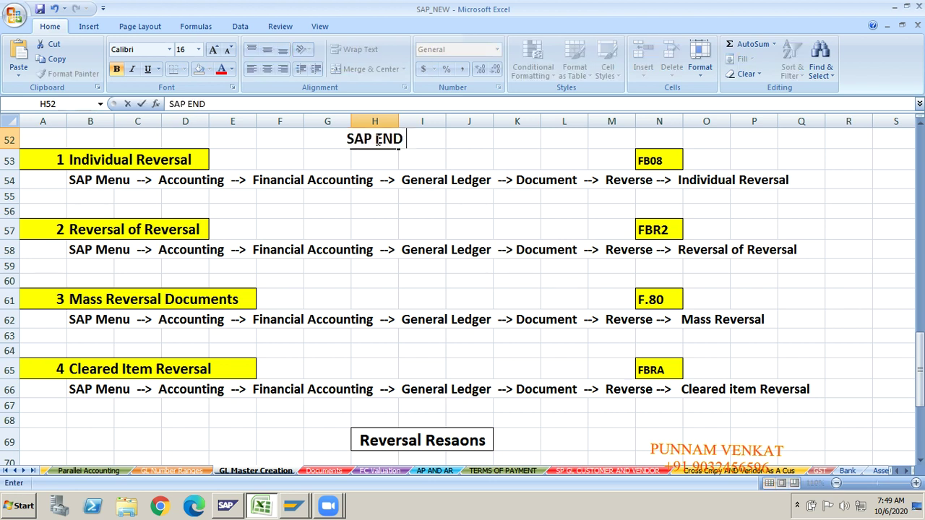
type("USER")
key("Return")
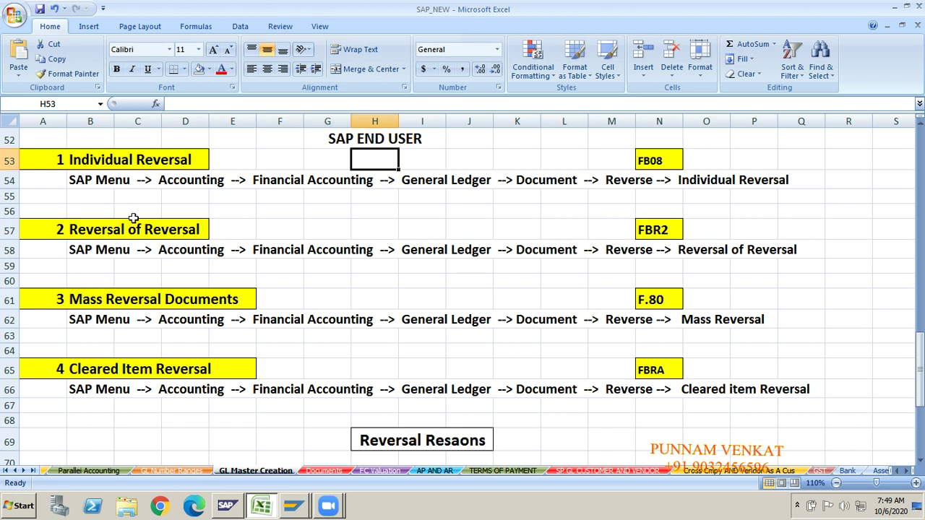
Step: Go back down to the Reversal Resaons section and examine the SAP FICO Consultant note in I71
key("Down")
key("Down")
key("Down")
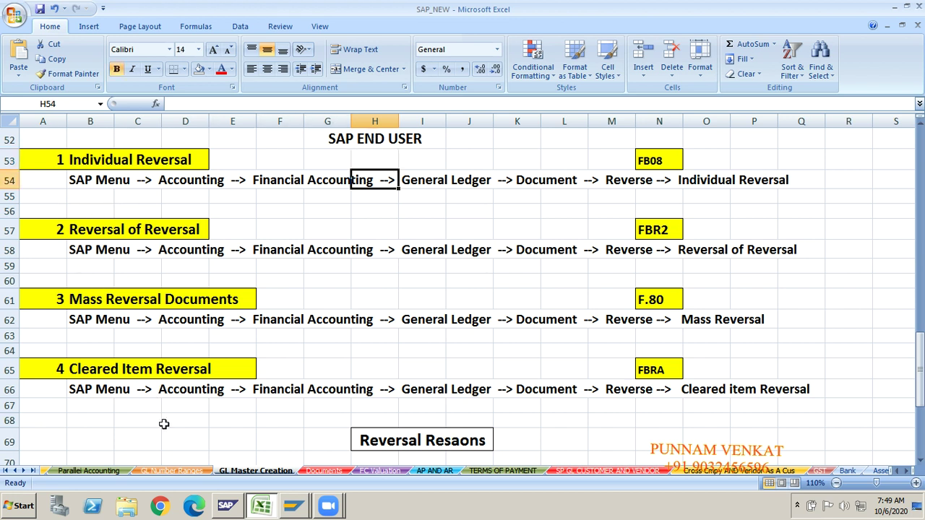
key("Down")
key("Down")
key("Down")
key("Down")
key("Down")
key("Down")
key("Down")
key("Down")
key("Down")
key("Down")
key("Down")
key("Down")
key("Down")
key("Down")
key("Down")
key("Down")
key("Down")
key("Down")
key("Down")
key("Down")
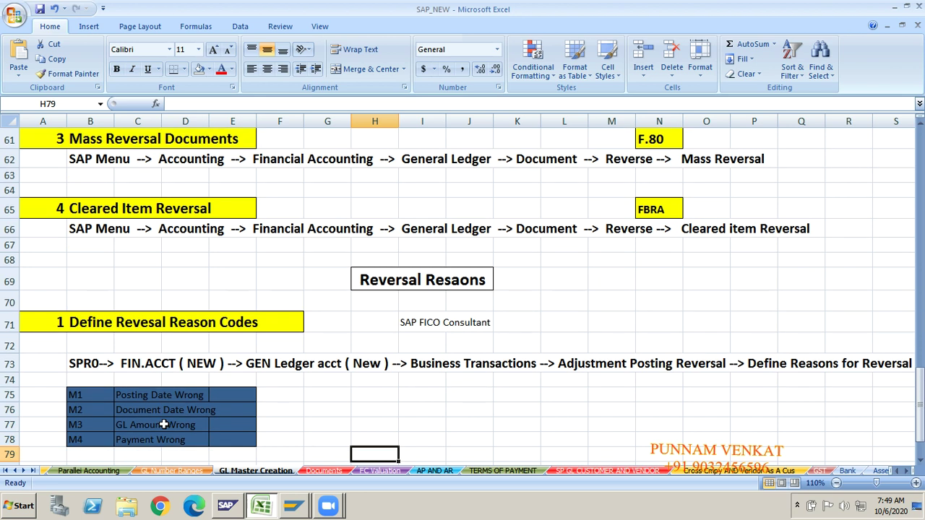
left_click(438, 322)
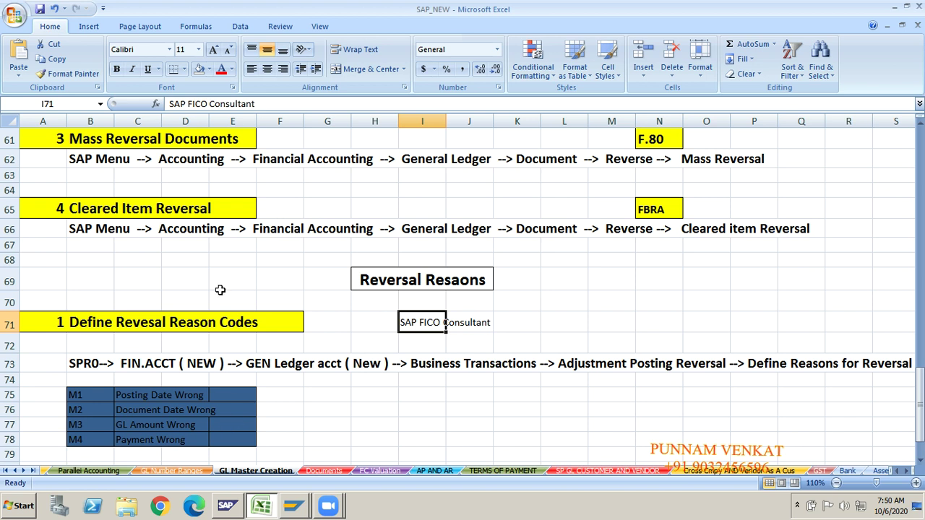
Step: Examine the rows from Cleared Item Reversal down past the configuration path and the reason code table
left_click(267, 190)
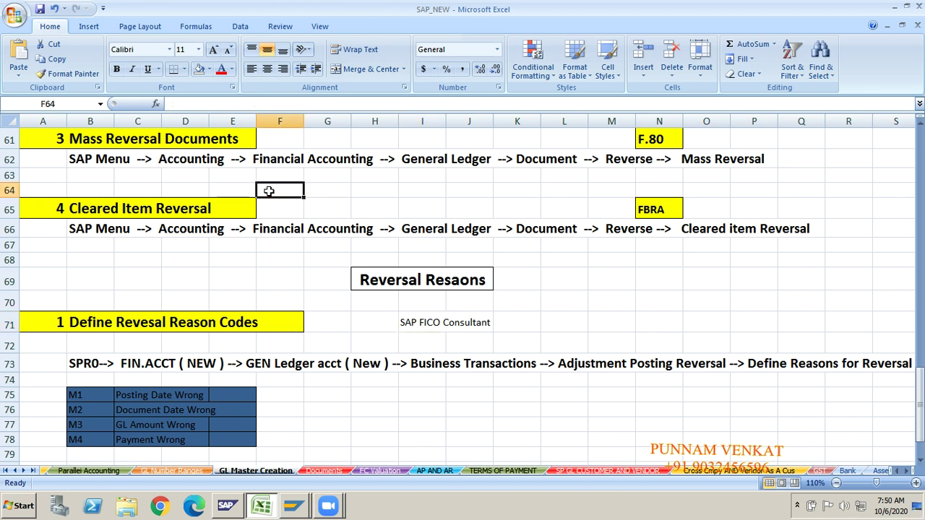
key("Down")
key("Down")
key("Down")
key("Down")
key("Down")
key("Down")
key("Down")
key("Down")
key("Down")
key("Down")
key("Down")
key("Down")
key("Down")
key("Down")
key("Down")
key("Down")
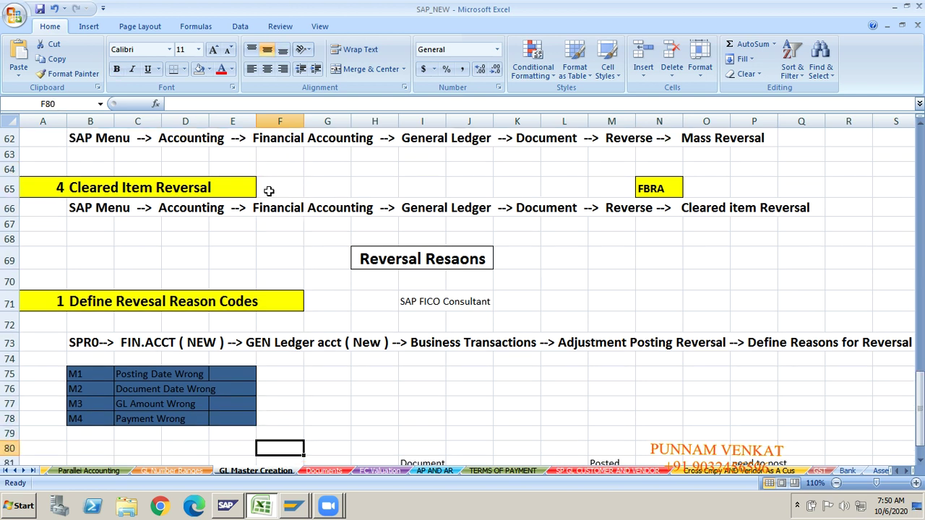
key("Down")
Step: Switch to the SAP window, return to SAP Easy Access and reopen the SAP Reference IMG through transaction SPRO
key("alt+Tab")
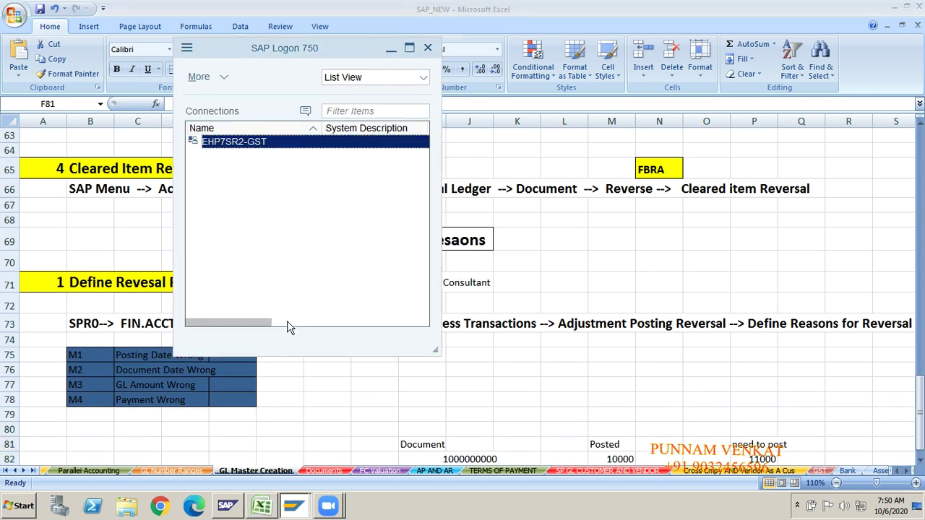
key("alt+Tab")
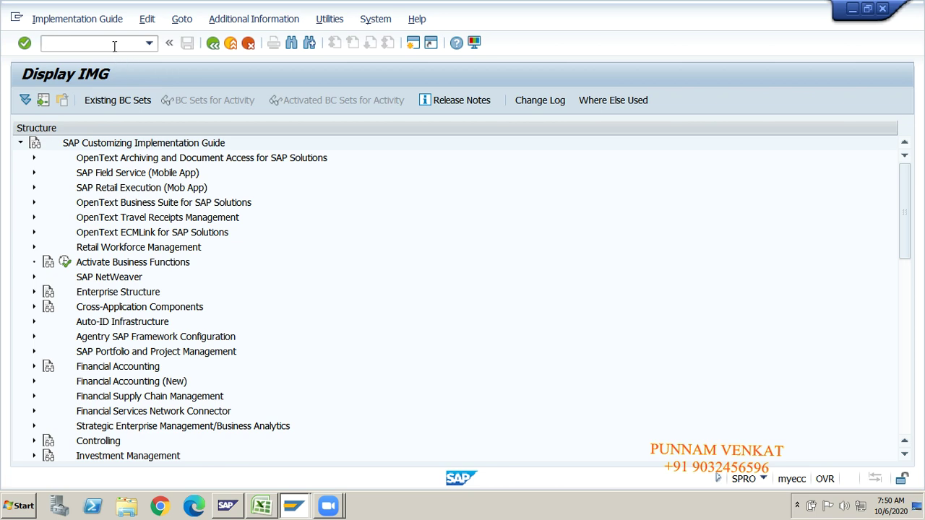
key("Return")
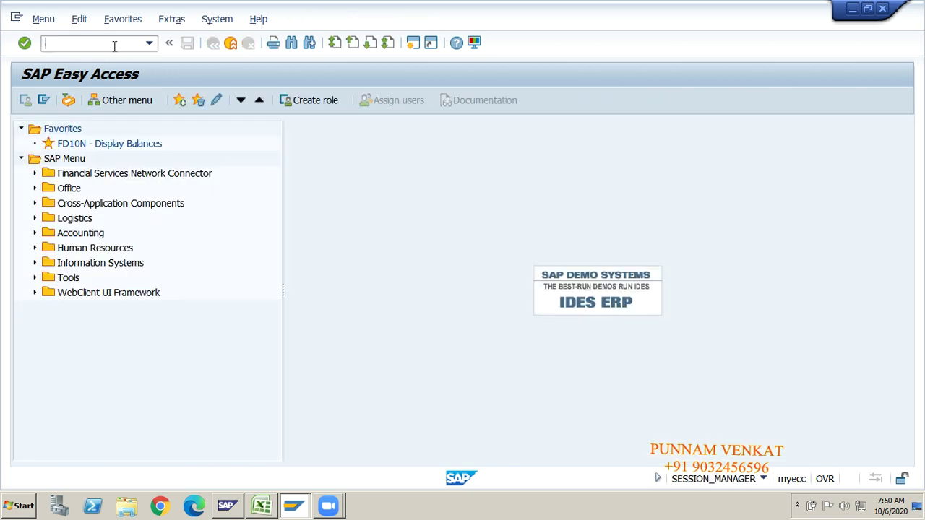
type("SPRO")
key("Return")
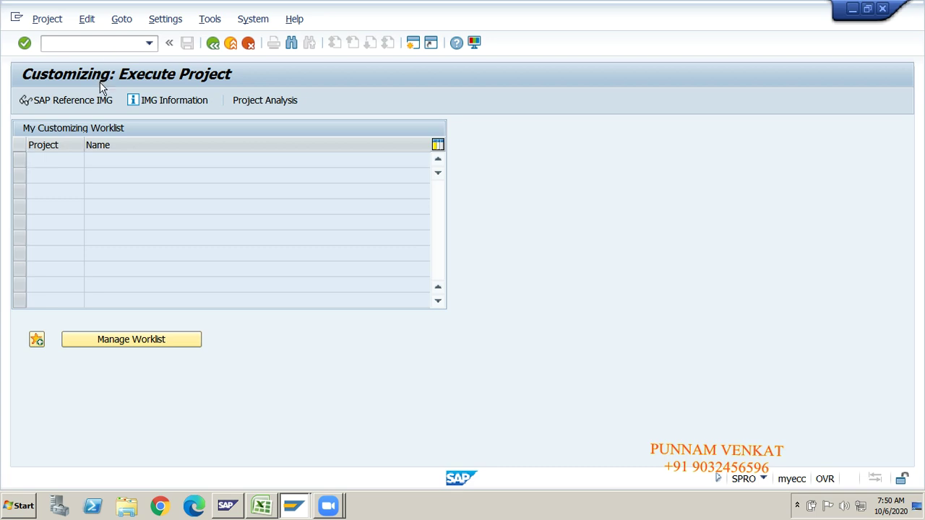
left_click(71, 103)
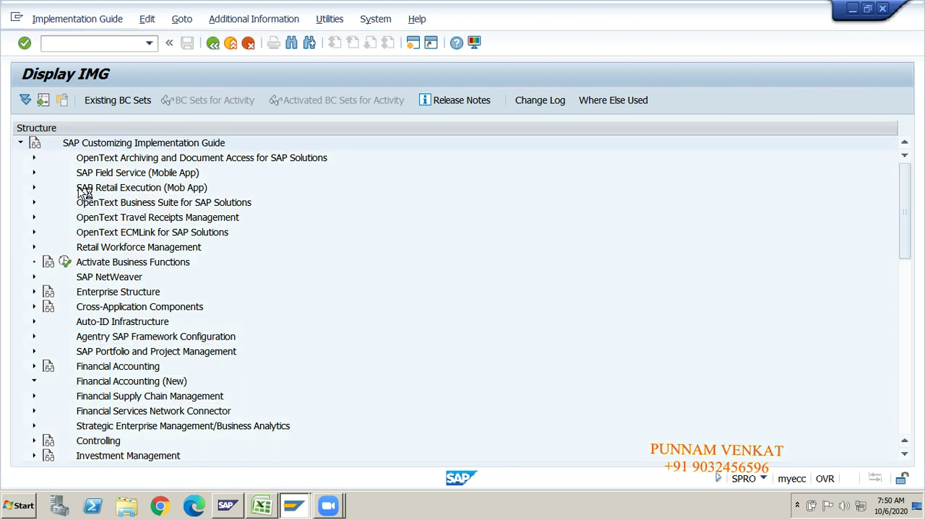
Step: Expand Financial Accounting (New), General Ledger Accounting (New) and Business Transactions in the IMG structure
key("Down")
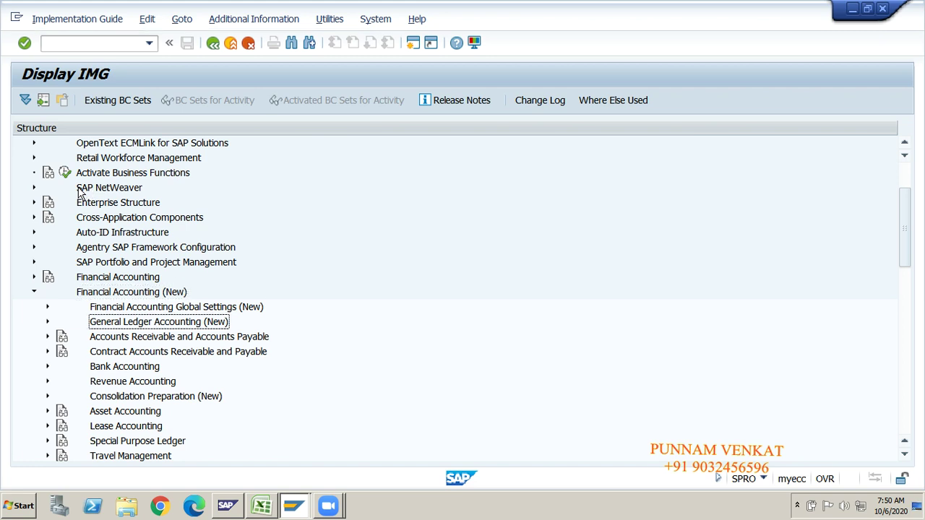
key("Right")
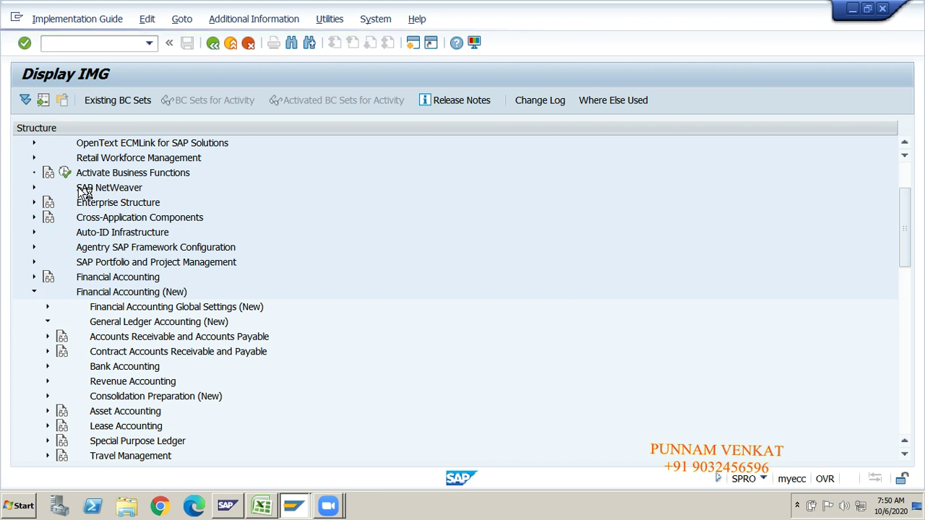
key("Down")
key("Down")
key("Right")
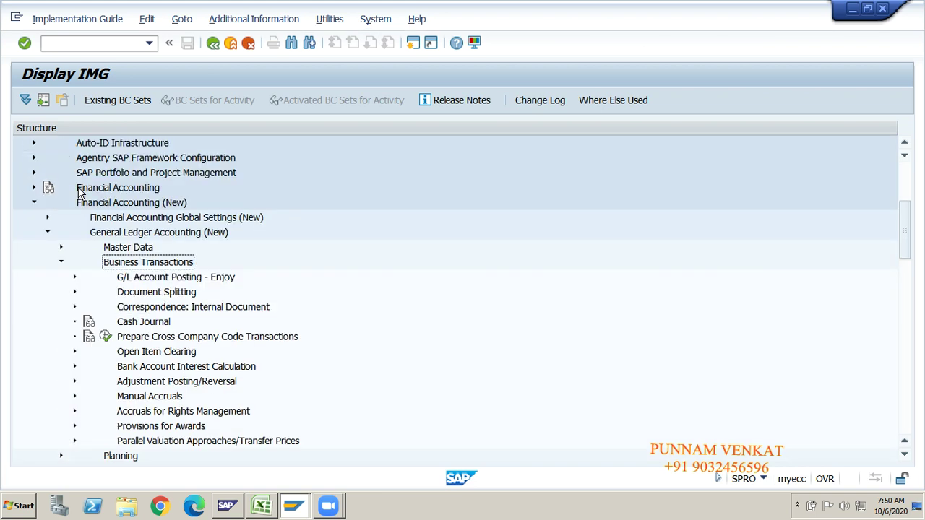
Step: Expand Adjustment Posting/Reversal under Business Transactions and select the Define Reasons for Reversal activity
key("Down")
key("Down")
key("Down")
key("Down")
key("Down")
key("Down")
key("Down")
key("Down")
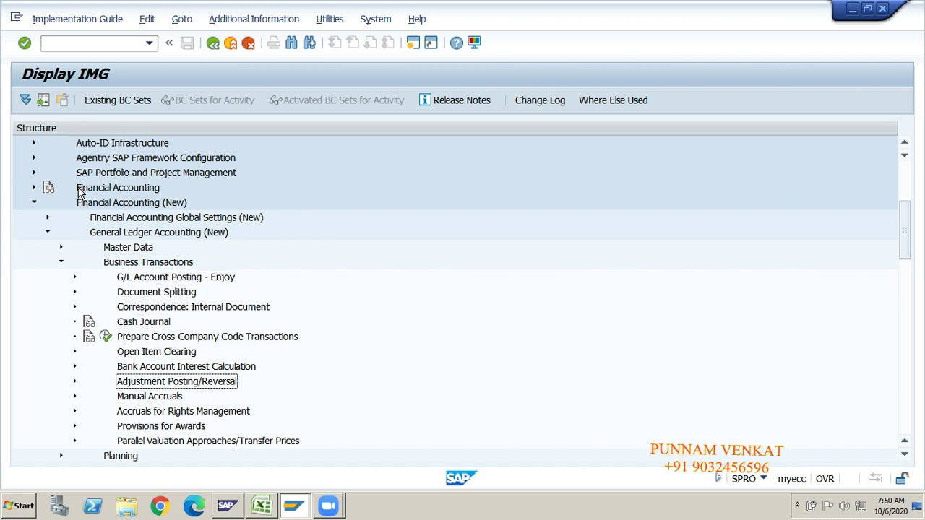
key("Right")
key("Down")
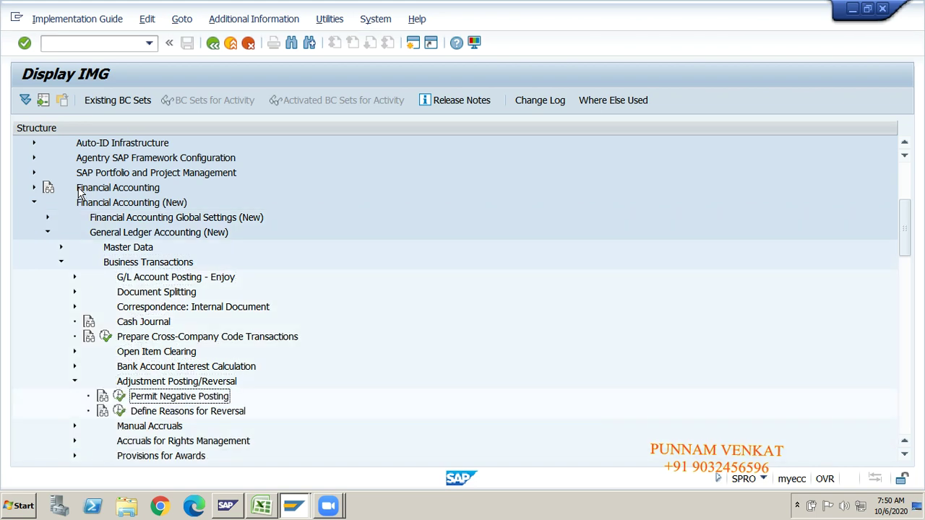
key("Down")
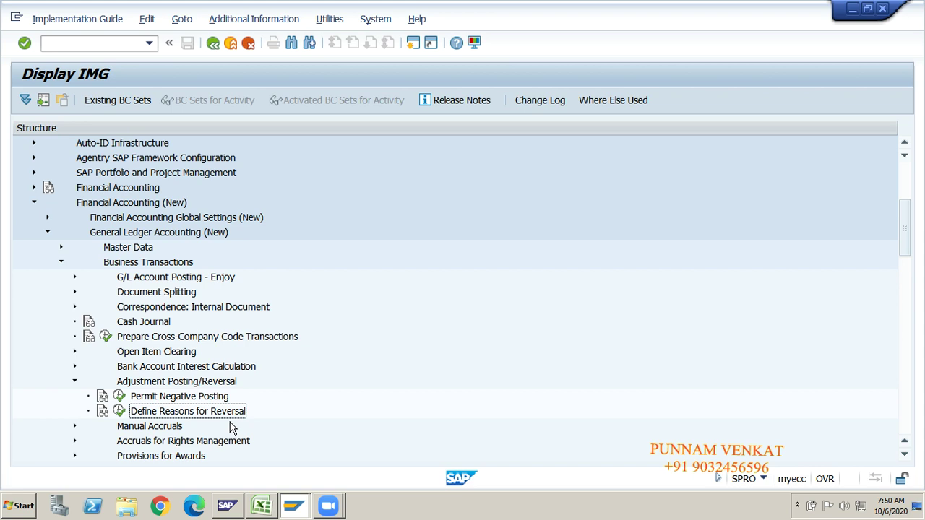
Step: Display the IMG Activity keys as additional information in the IMG structure and widen that column
left_click(260, 20)
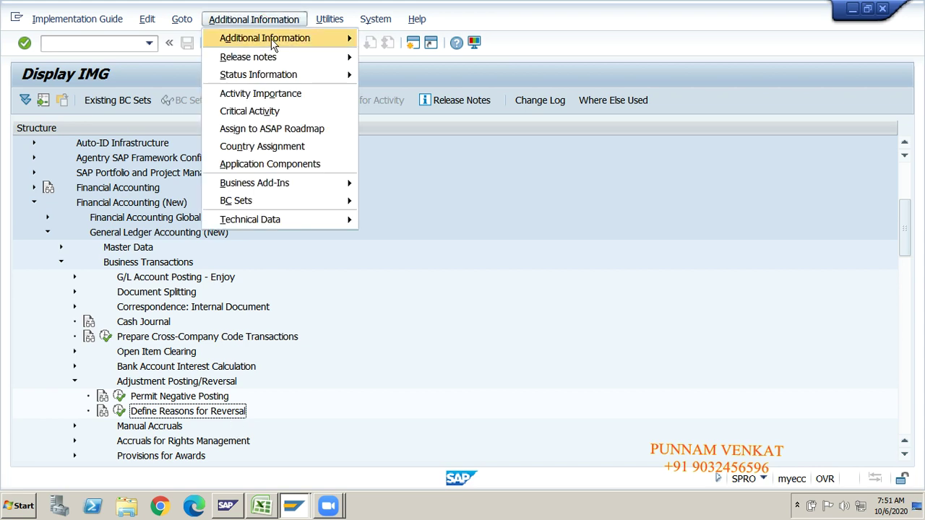
mouse_move(275, 40)
mouse_move(407, 57)
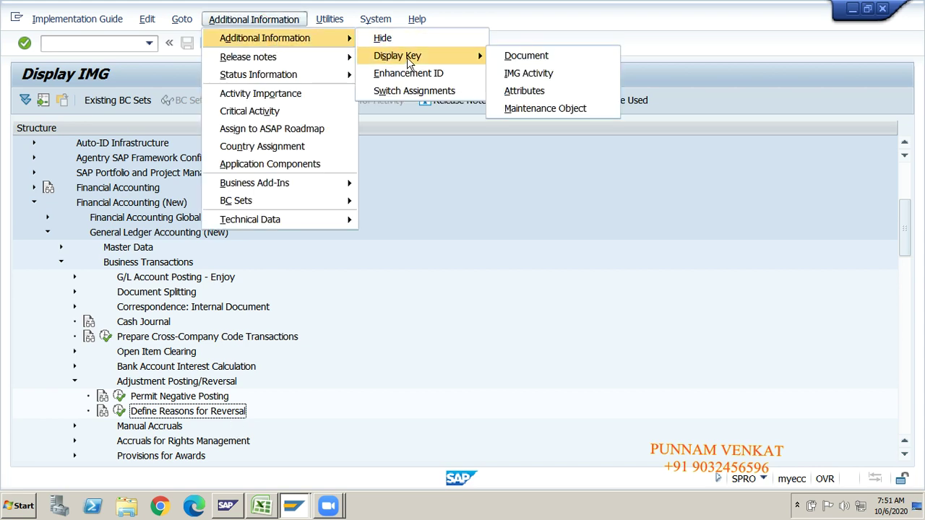
left_click(561, 73)
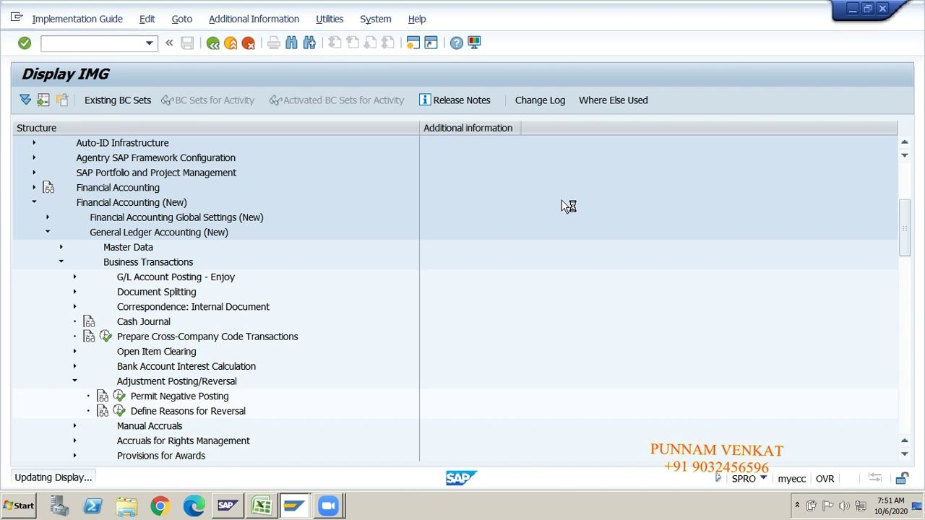
left_click_drag(520, 128, 642, 136)
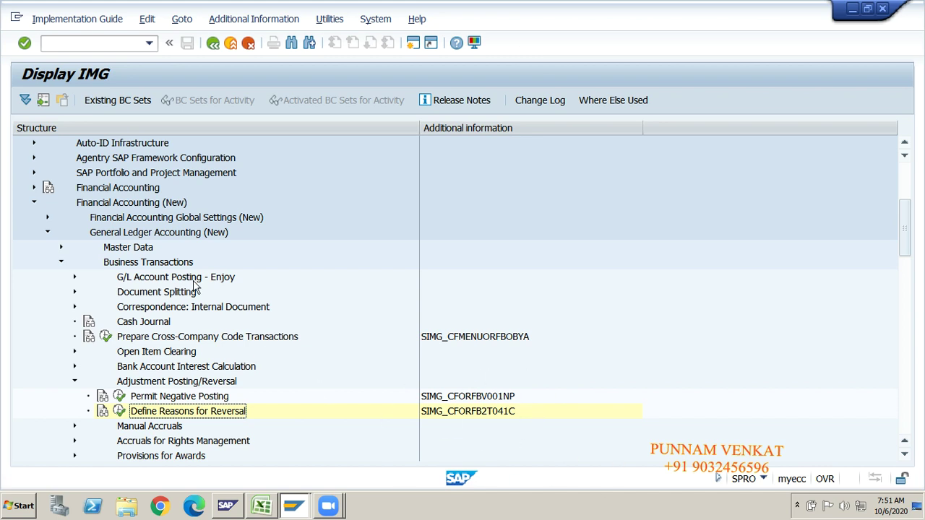
Step: Trace the path from Financial Accounting (New) to Adjustment Posting/Reversal and execute the Define Reasons for Reversal activity
left_click(120, 205)
left_click(127, 233)
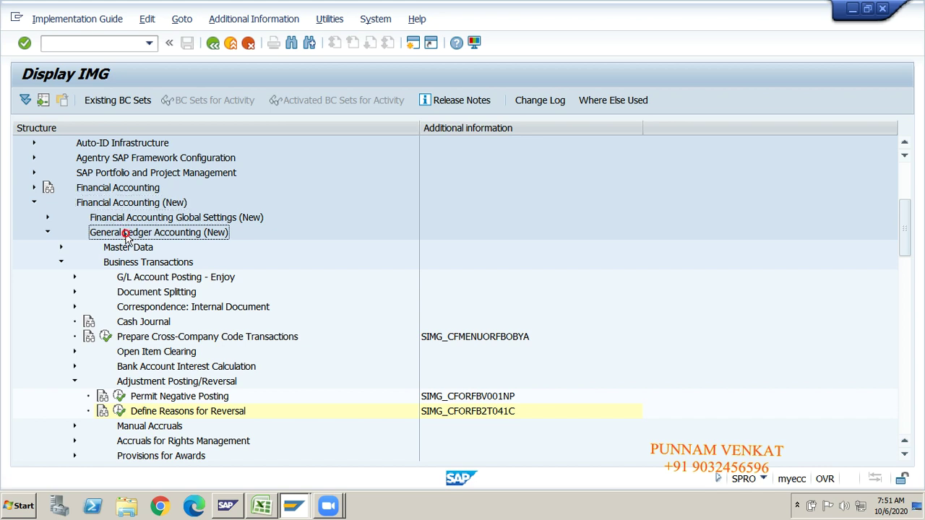
left_click(138, 262)
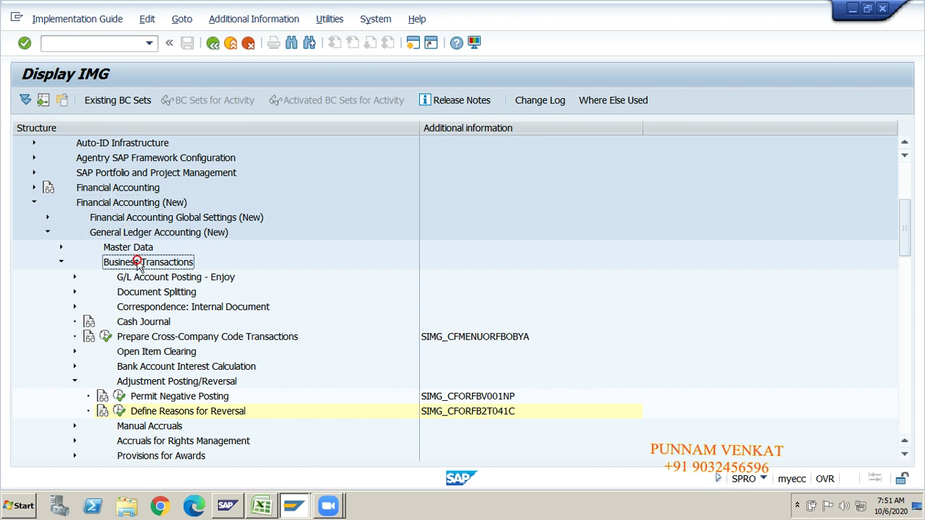
left_click(149, 383)
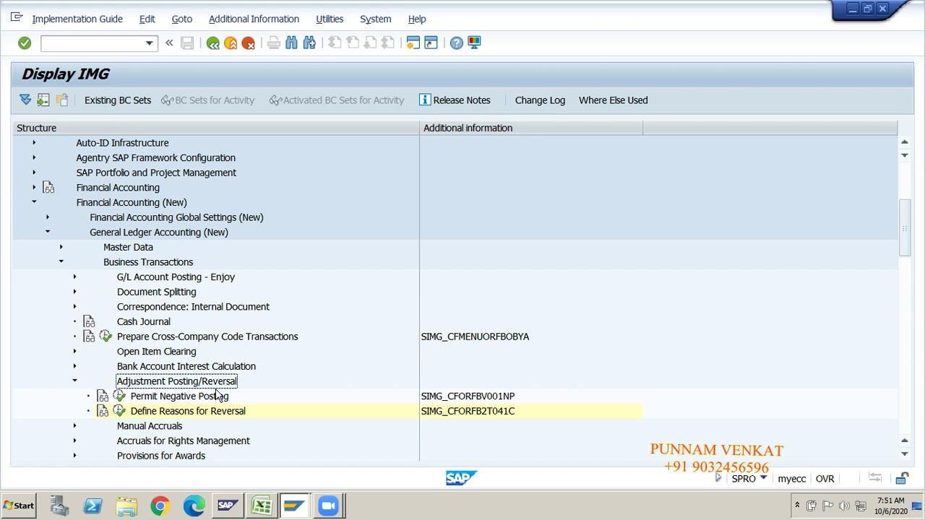
left_click(158, 414)
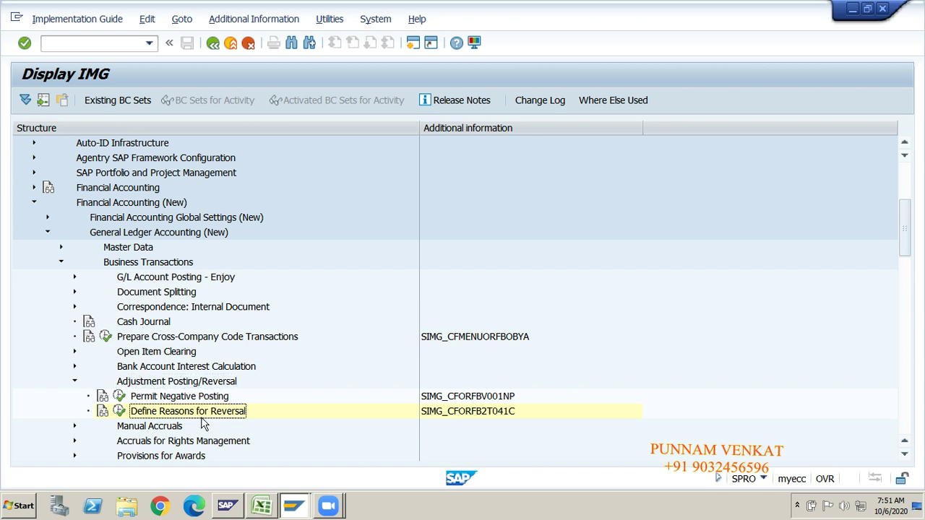
left_click(120, 411)
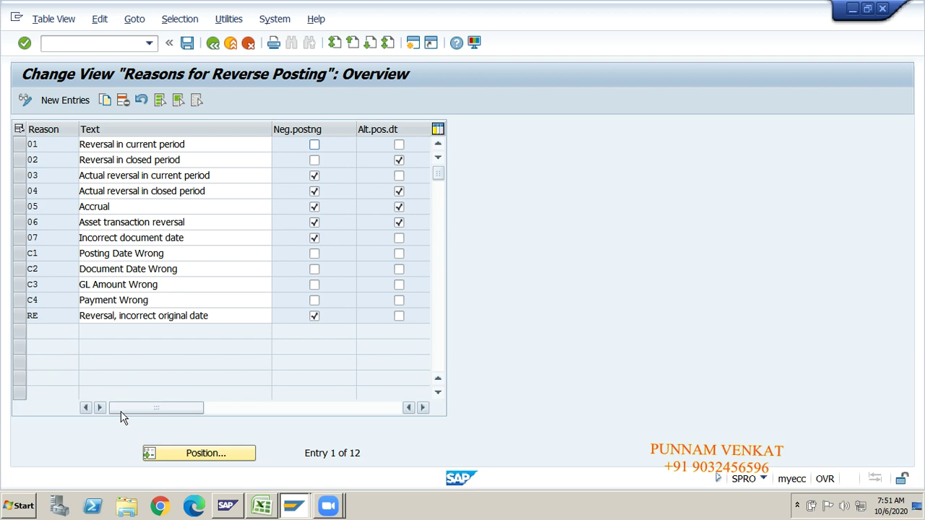
Step: Review the existing reversal reasons, marking rows 01, 02, 04, 05 and 07 in the overview
left_click(20, 144)
left_click(20, 162)
left_click(21, 191)
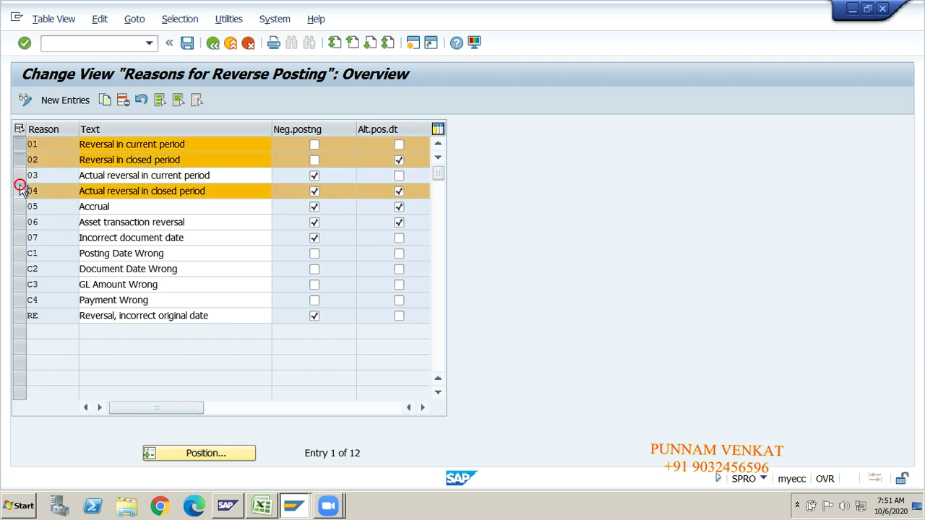
left_click(21, 207)
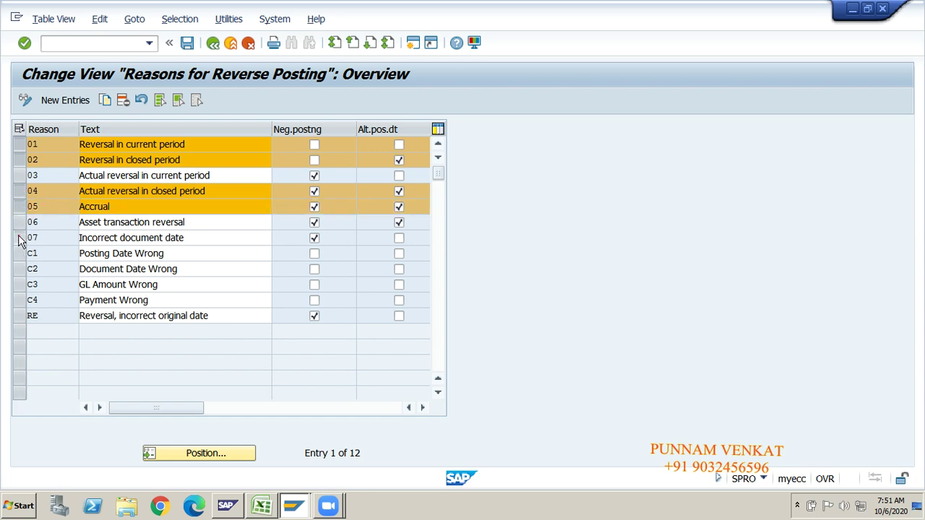
left_click(20, 238)
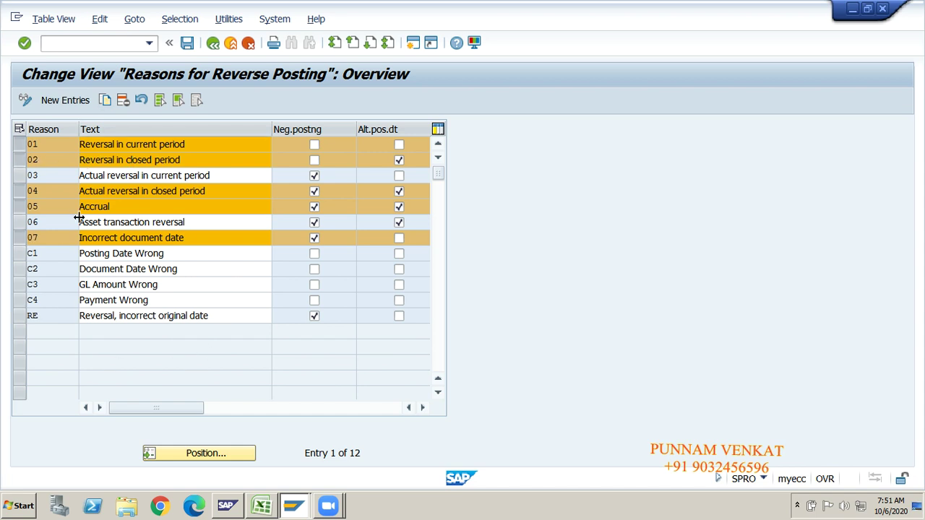
Step: Start new entries for the reverse posting reasons and enter G1 as the first reason code
left_click(52, 102)
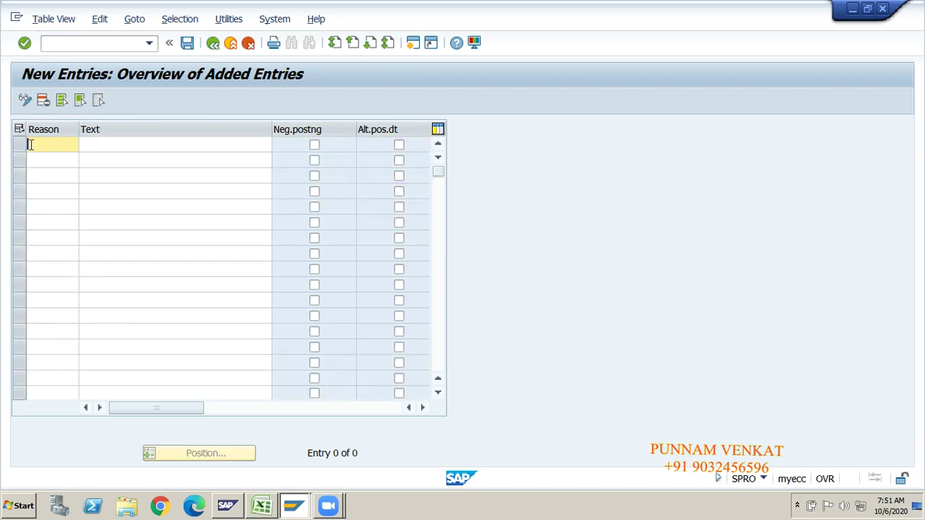
left_click(102, 144)
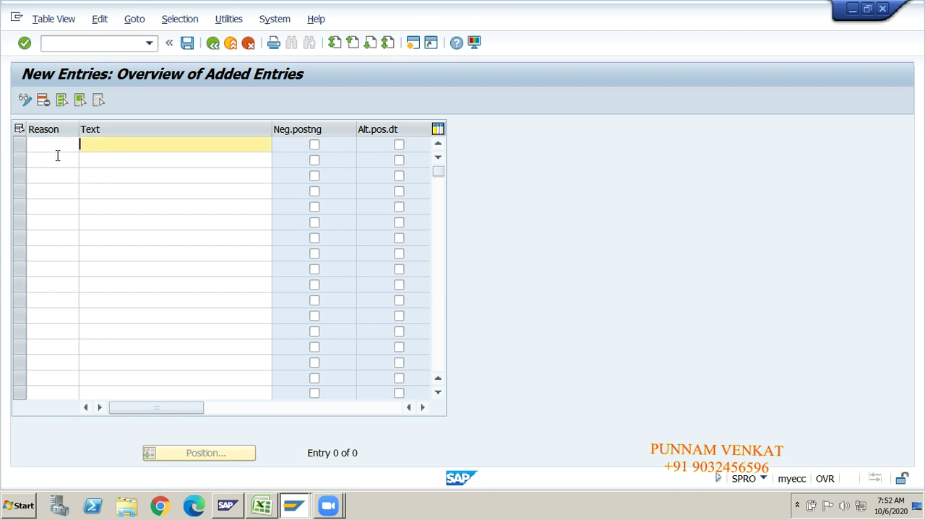
left_click(35, 149)
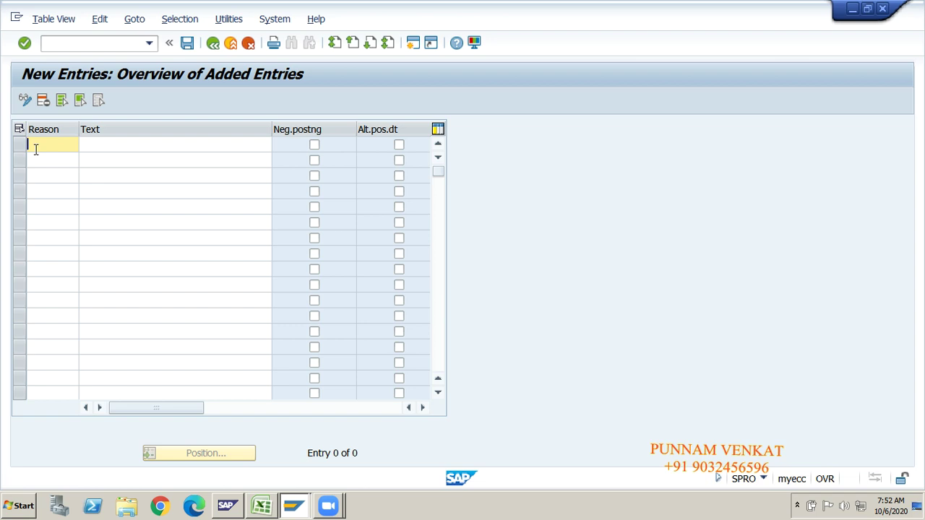
type("G1")
key("Tab")
Step: Copy Posting Date Wrong from the reason code table in Excel and paste it in SAP as the text for reason G1
key("alt+Tab")
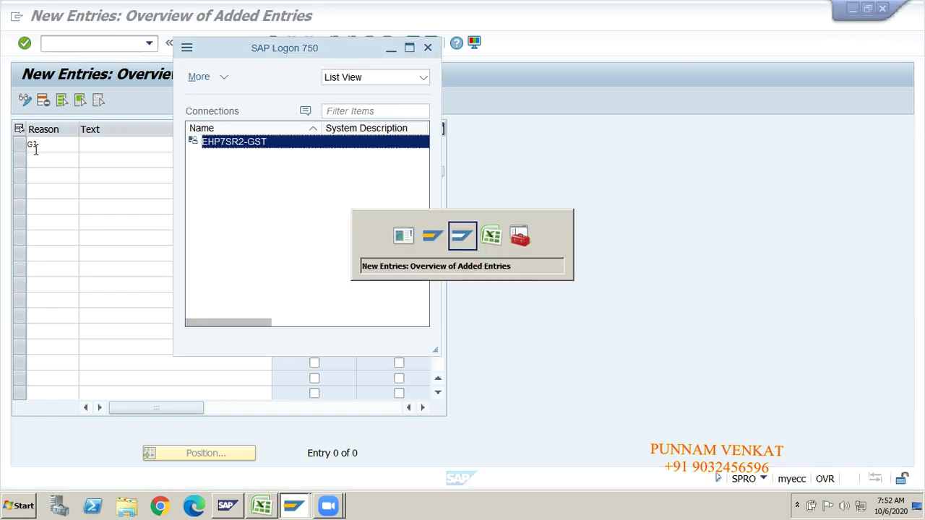
key("Up")
key("Up")
key("Up")
key("Up")
key("Up")
key("Up")
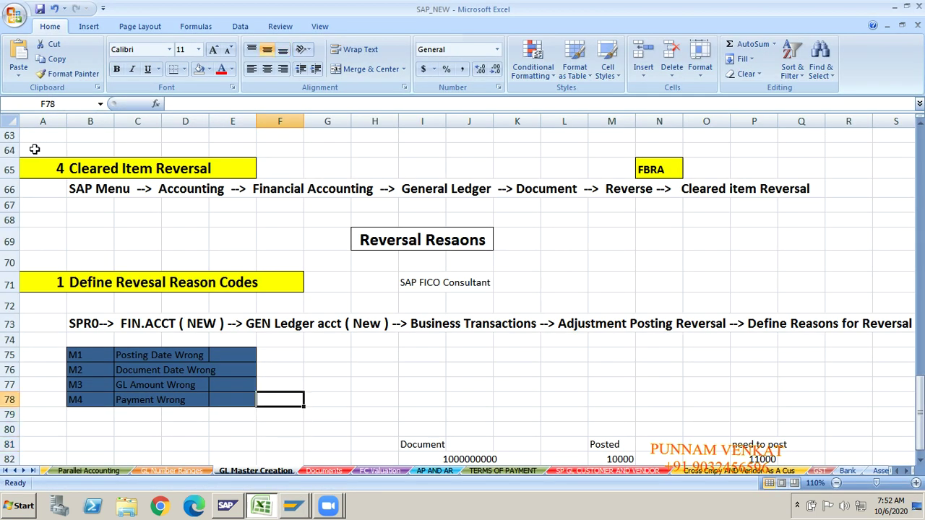
key("Left")
key("Left")
key("Left")
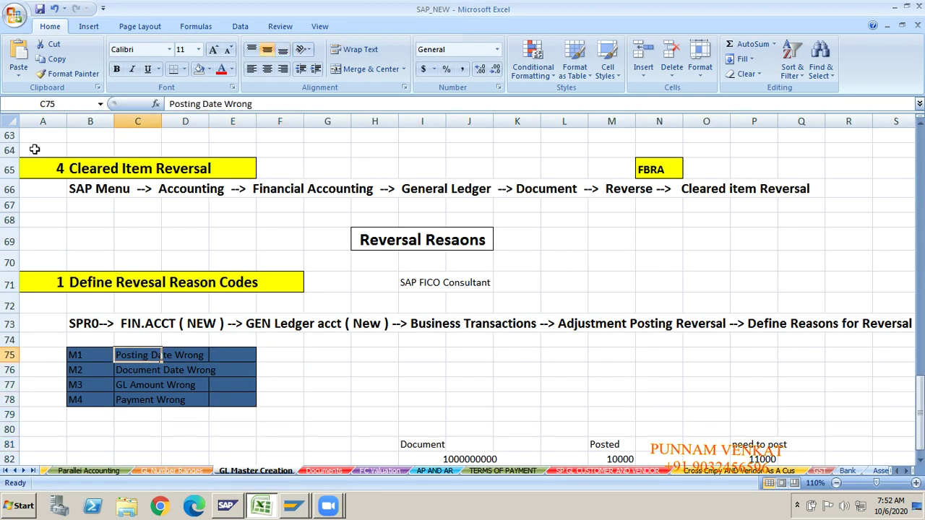
key("ctrl+c")
key("alt+Tab")
key("alt+Tab")
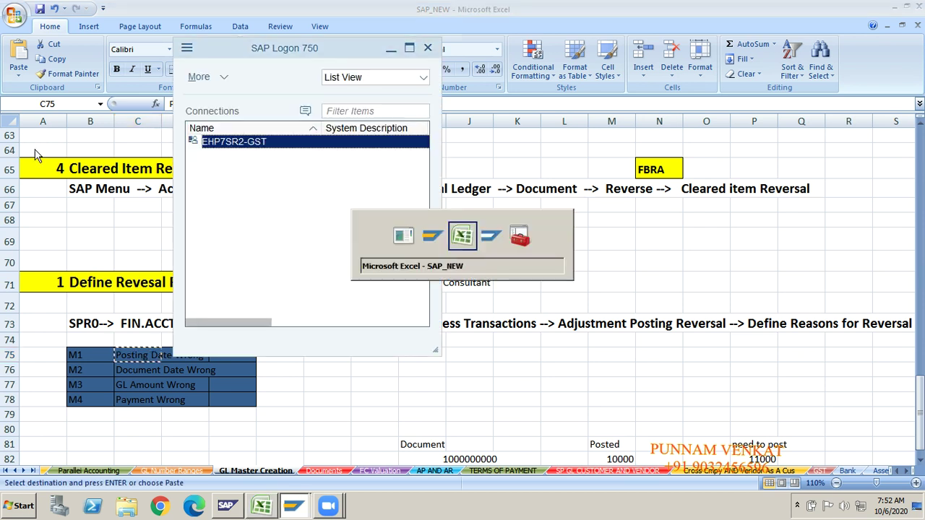
key("ctrl+v")
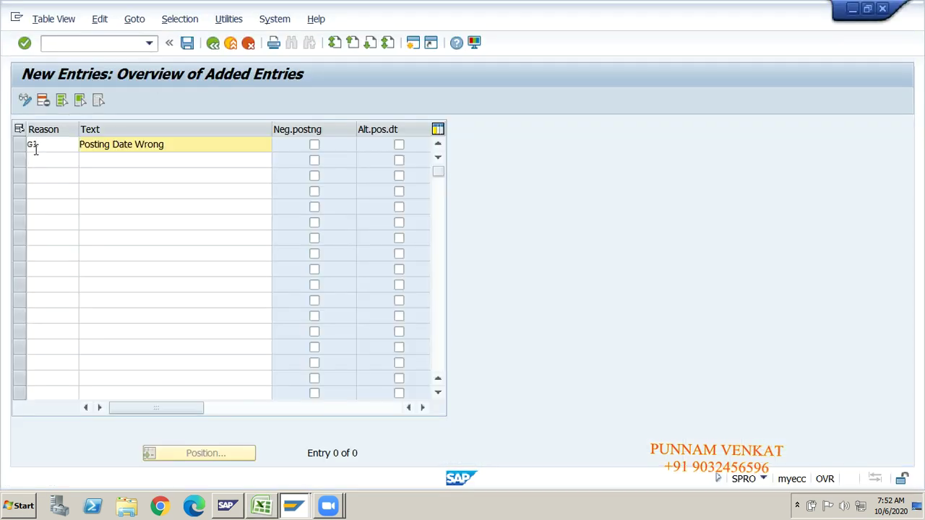
Step: Add reason code G2 in the second row with the text Document Date Wrong copied from the Excel table
left_click(36, 158)
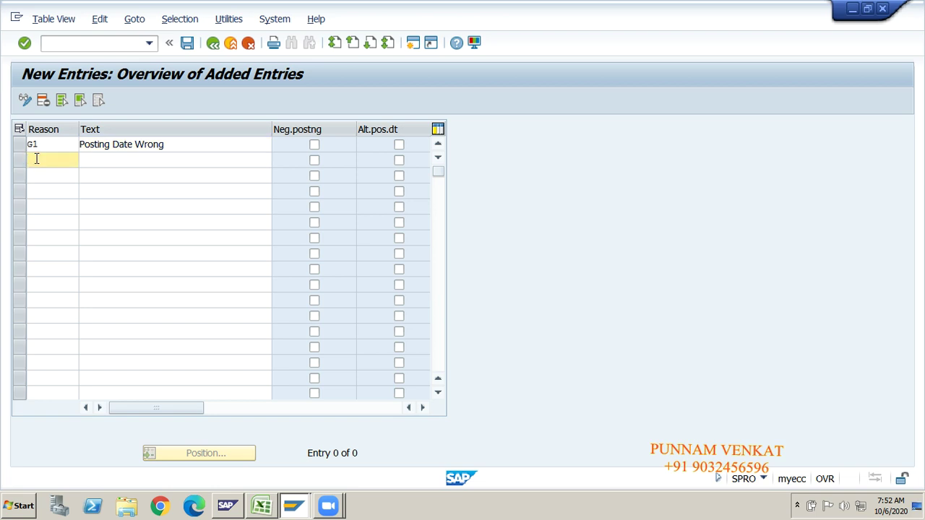
type("G2")
key("Tab")
key("alt+Tab")
key("alt+Tab")
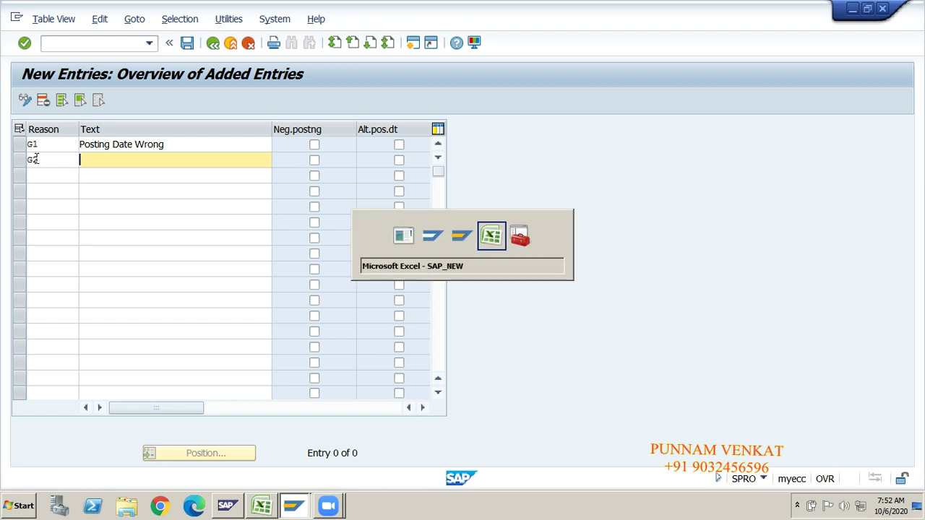
key("Down")
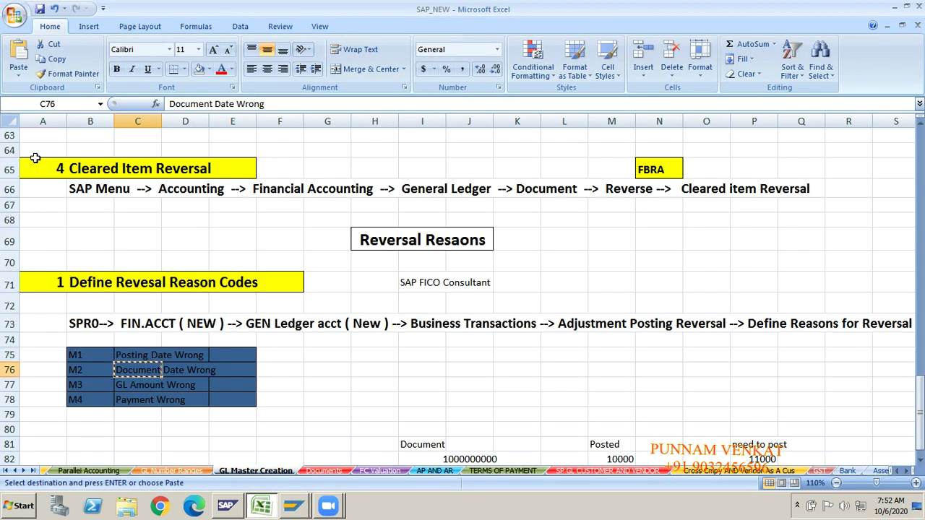
key("alt+Tab")
key("ctrl+v")
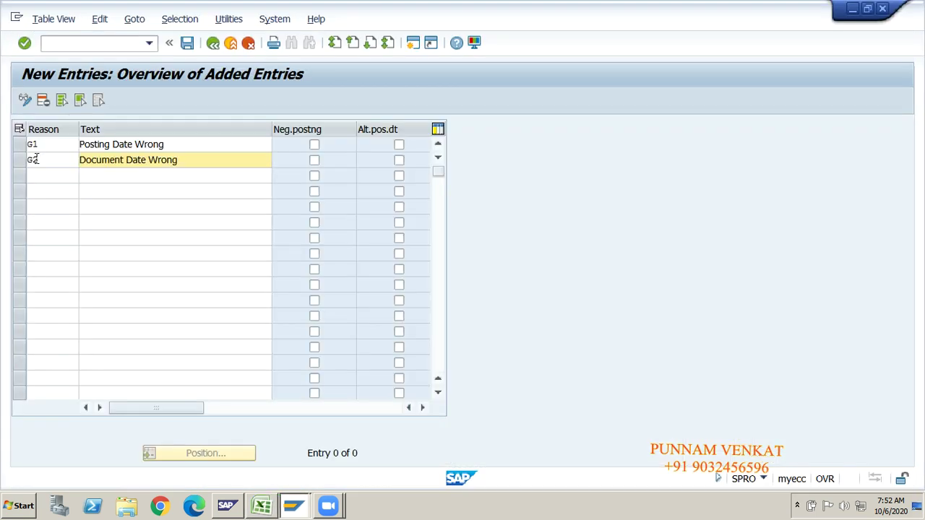
Step: Add reason code G3 in the third row with the text GL Amount Wrong copied from the Excel table
left_click(43, 176)
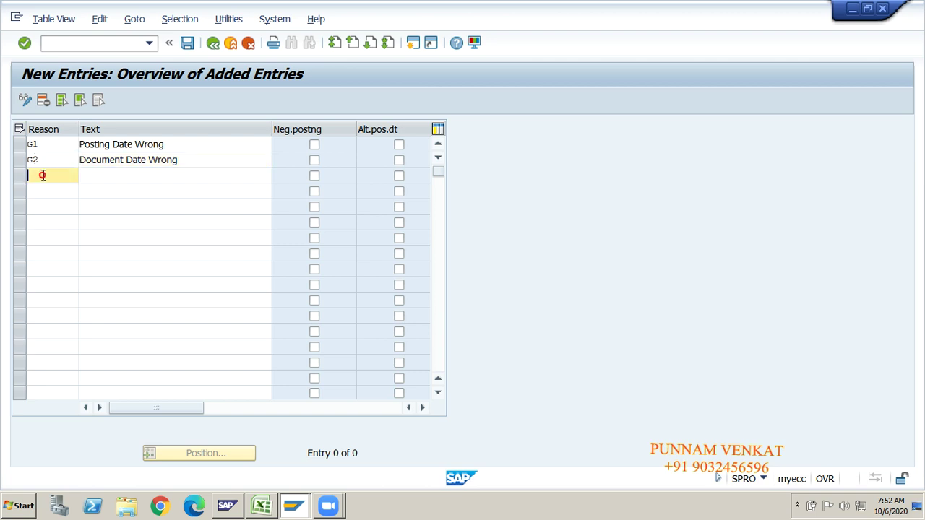
key("Tab")
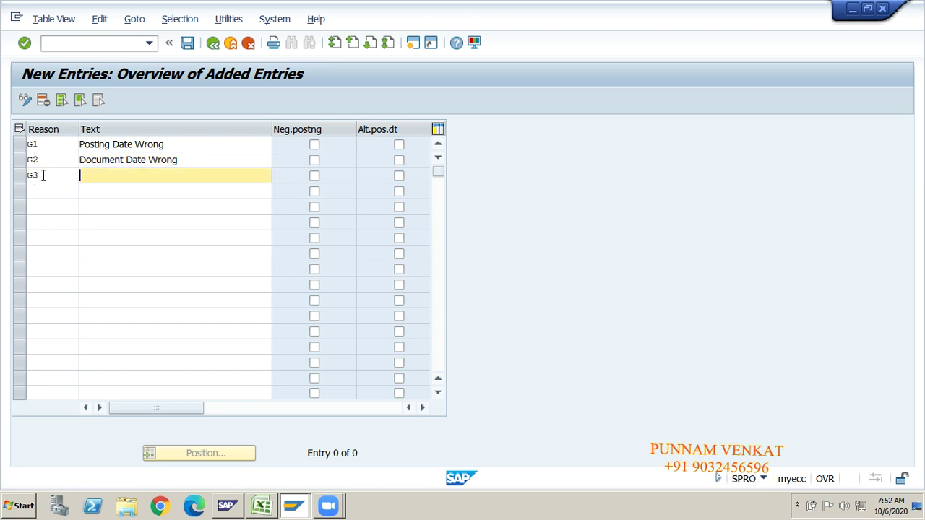
key("alt+Tab")
key("Down")
key("ctrl+c")
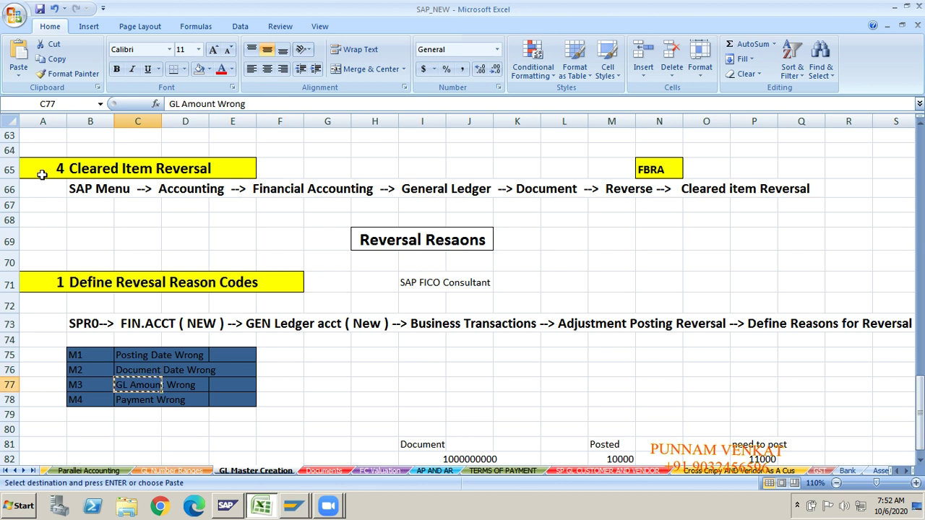
key("alt+Tab")
key("ctrl+v")
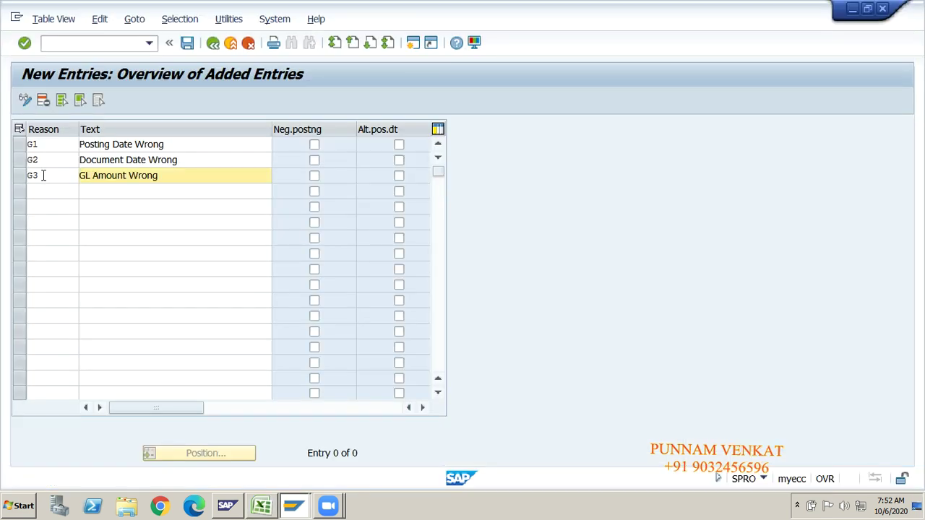
Step: Add reason code G4 with the text Payment Wrong copied from the Excel table and validate the new entries
left_click(44, 190)
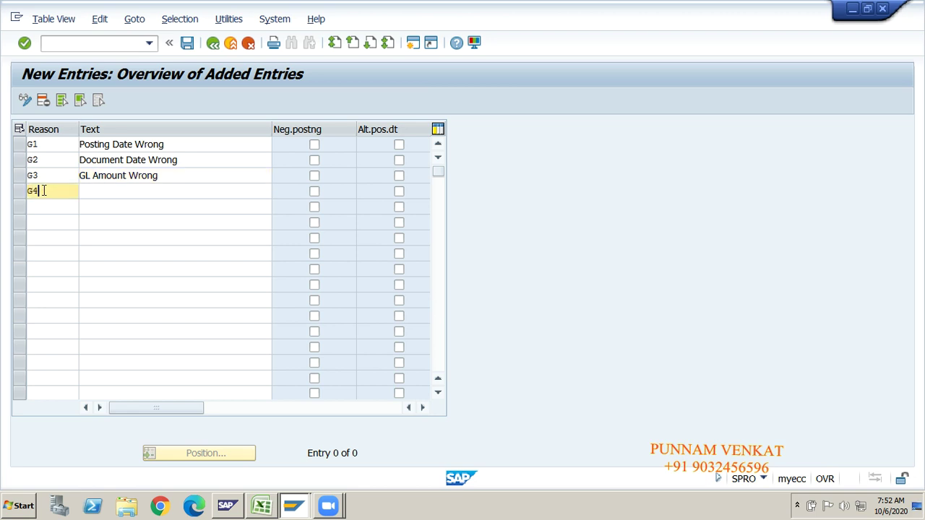
key("Tab")
key("alt+Tab")
key("Down")
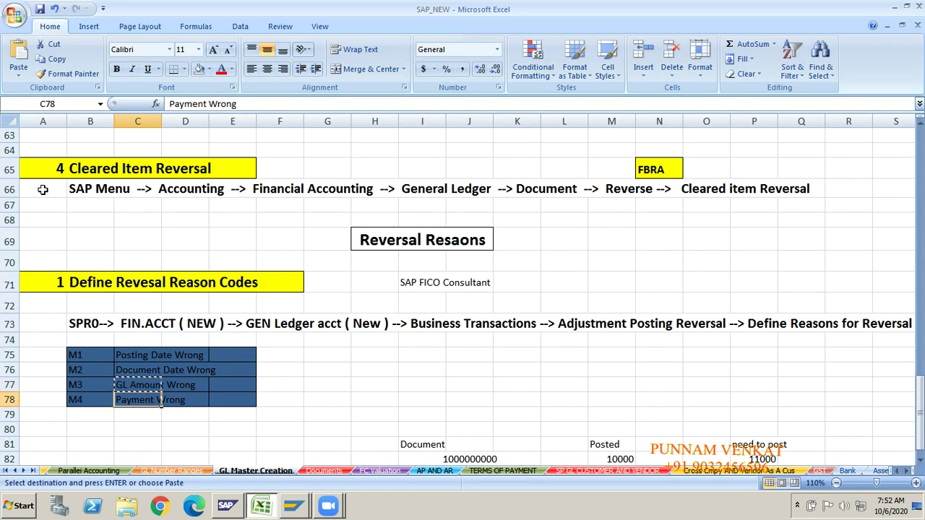
key("alt+Tab")
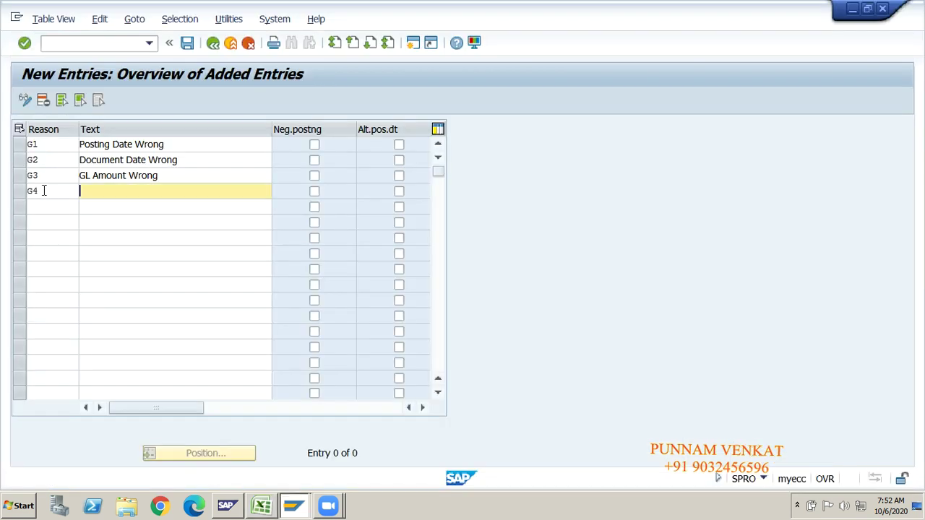
key("ctrl+v")
key("Return")
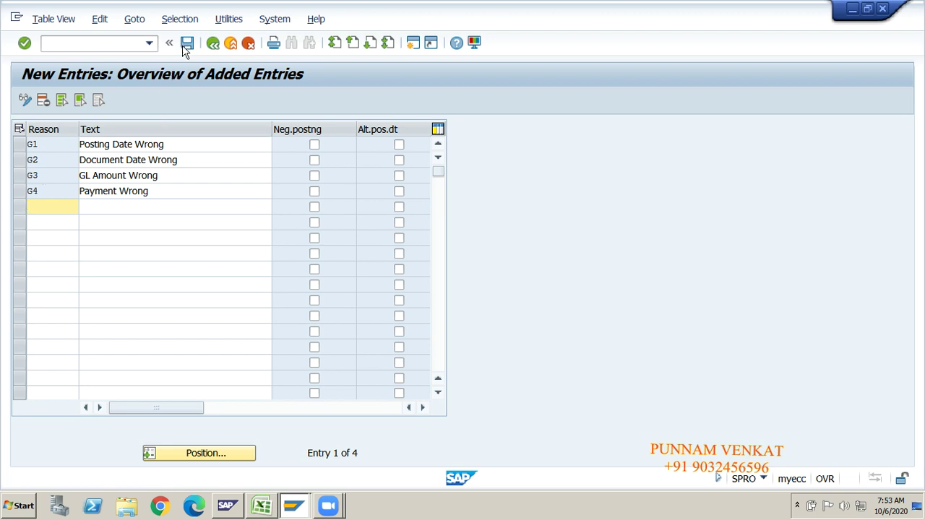
Step: Save the new reversal reasons under customizing request Y01K900067, GM SAP Implimentation project, and return to the IMG structure
left_click(188, 44)
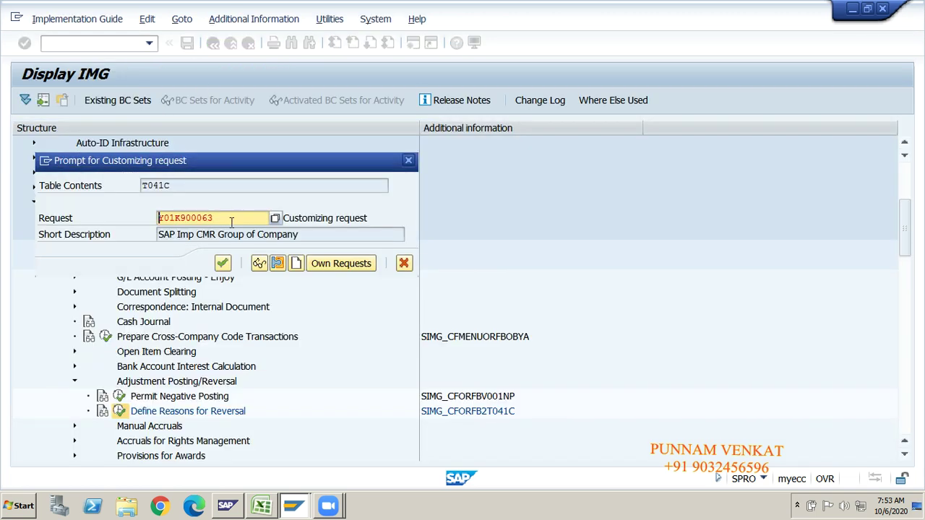
left_click(328, 269)
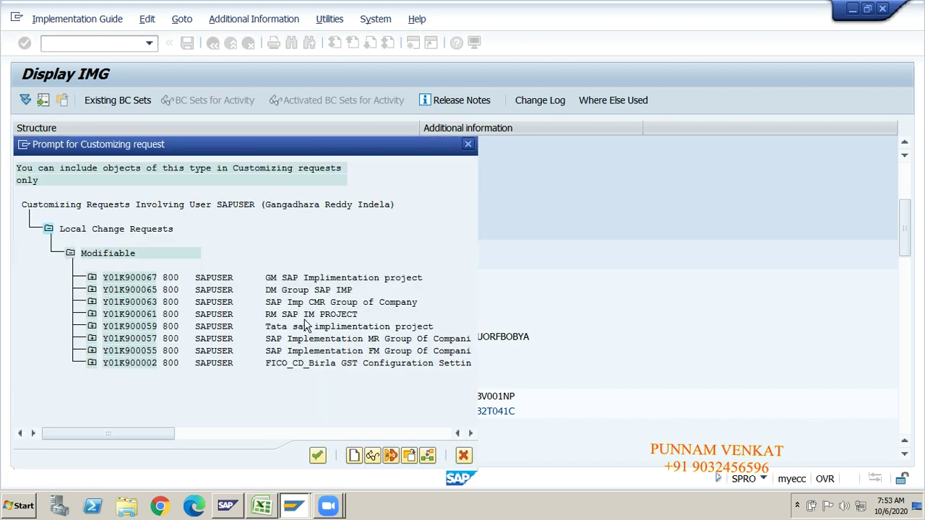
double_click(280, 279)
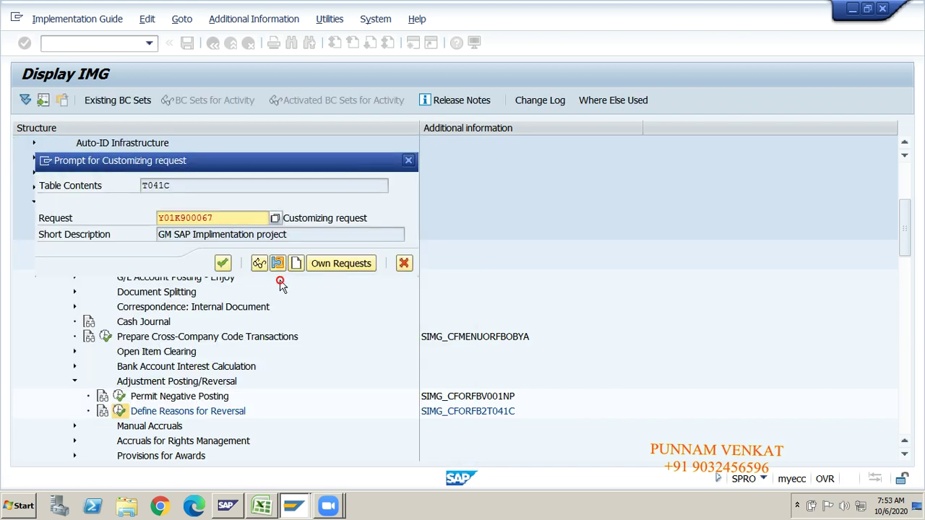
left_click(222, 264)
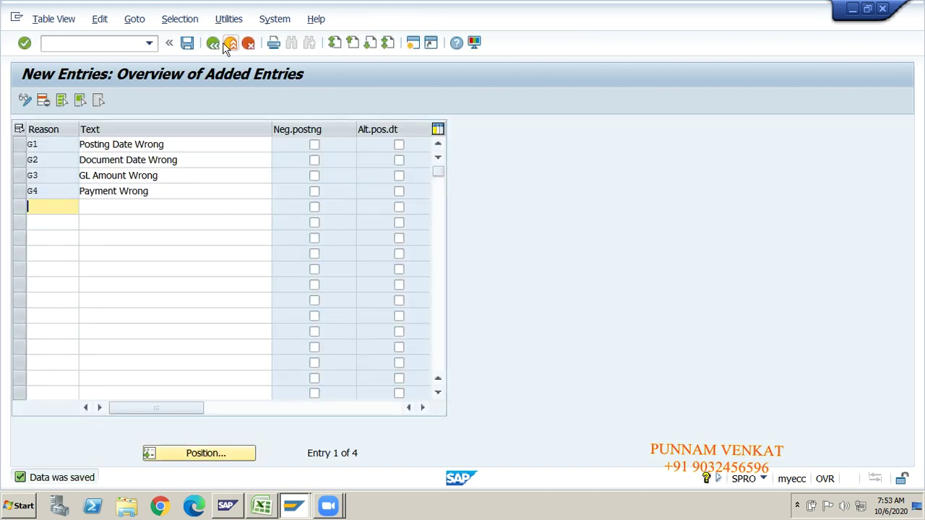
left_click(212, 44)
left_click(212, 44)
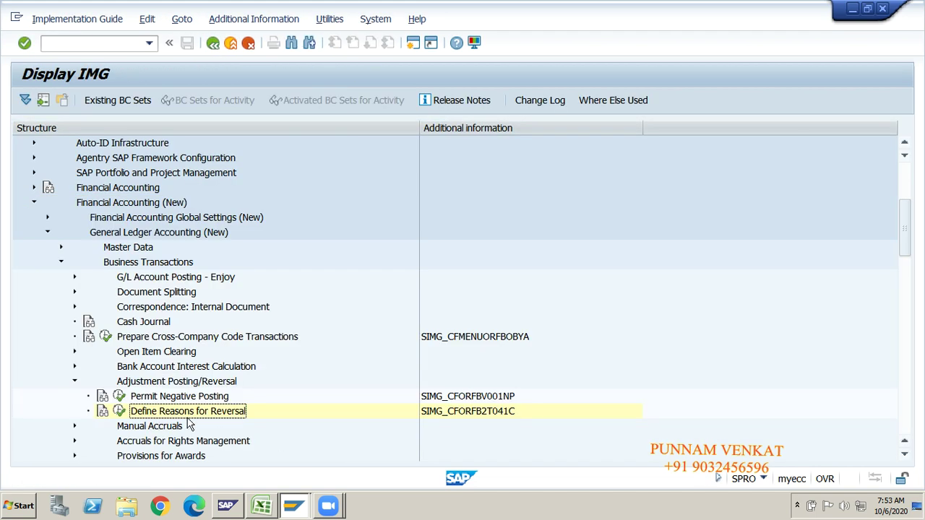
Step: Reopen Define Reasons for Reversal and select the G1 to G4 entries to check them in the overview
left_click(119, 411)
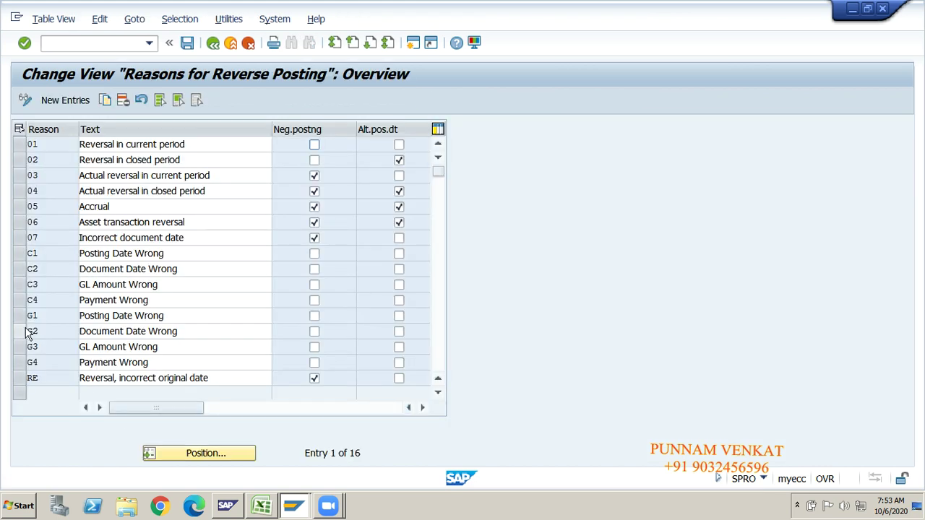
left_click(20, 319)
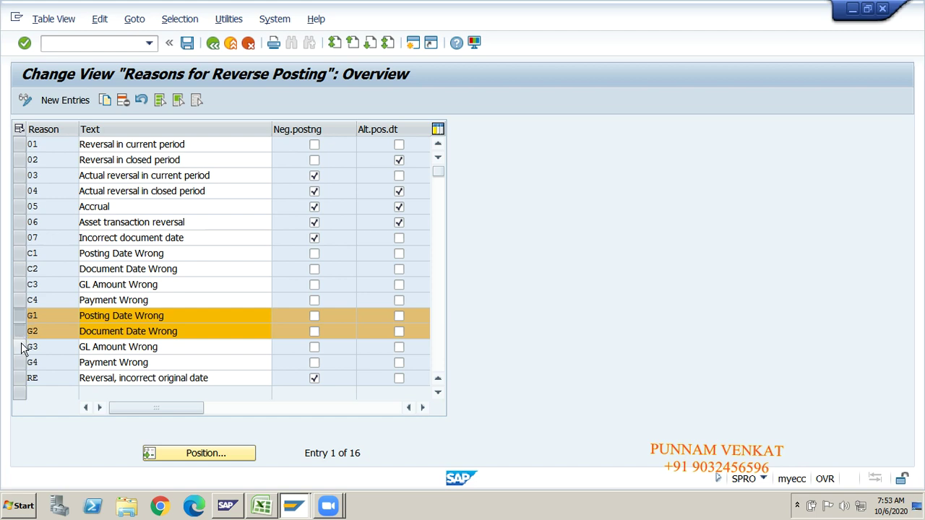
left_click(21, 347)
left_click(20, 361)
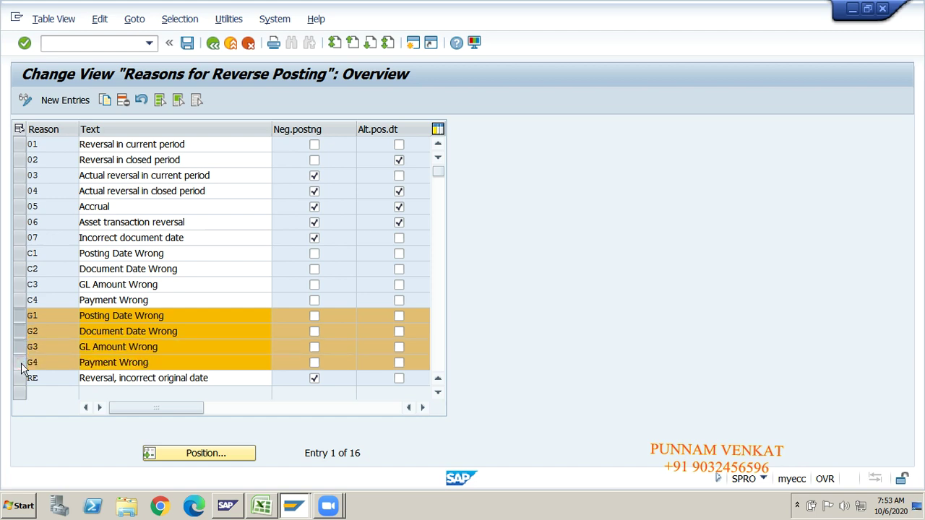
Step: Open a blank new entries list for reversal reasons and leave it for the SAP Menu with /N
left_click(65, 99)
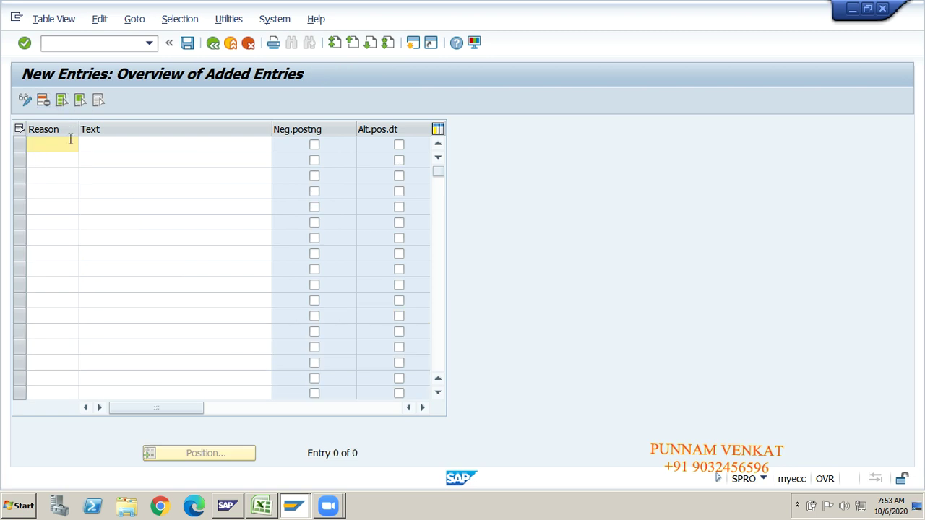
left_click(118, 146)
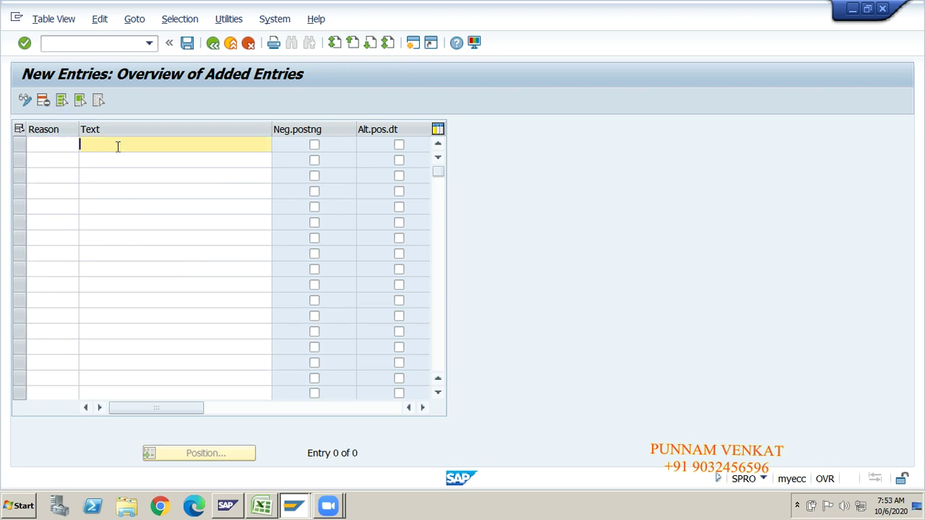
left_click(81, 44)
type("/N")
key("Return")
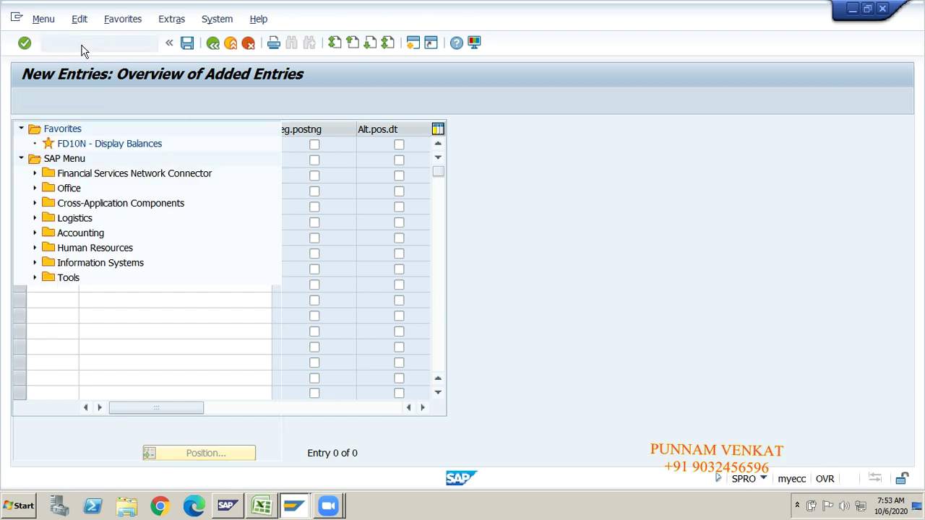
Step: Switch to the SAP_NEW workbook in Excel and go back up to the SAP END USER list of reversal types
key("alt+Tab")
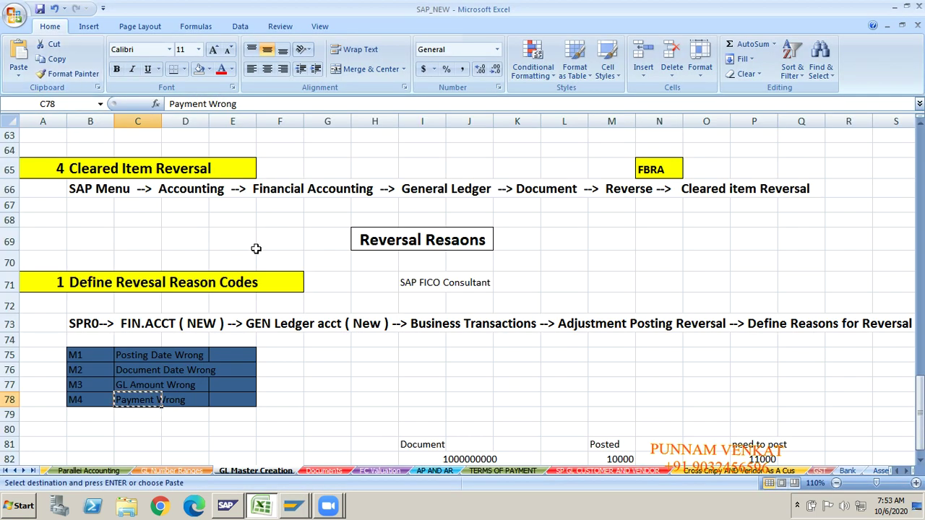
left_click(312, 385)
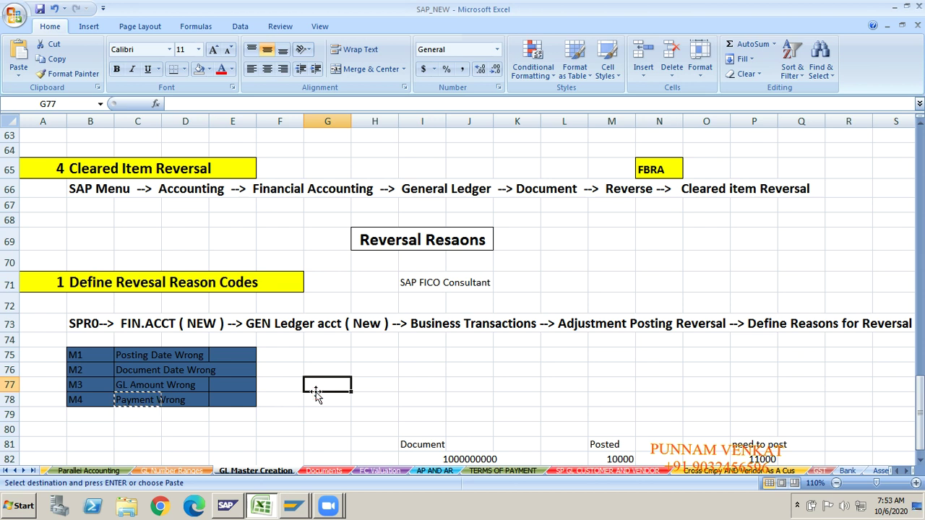
key("Up")
key("Up")
key("Up")
key("Up")
key("Up")
key("Up")
key("Up")
key("Up")
key("Up")
key("Up")
key("Up")
key("Up")
key("Up")
key("Up")
key("Up")
key("Up")
key("Up")
key("Up")
key("Up")
key("Up")
key("Up")
key("Up")
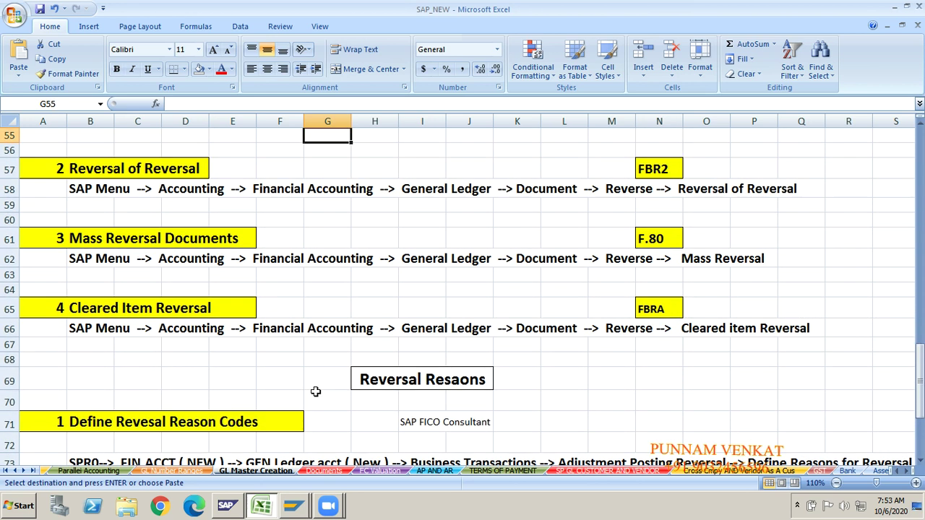
key("Up")
key("Up")
key("Up")
key("Up")
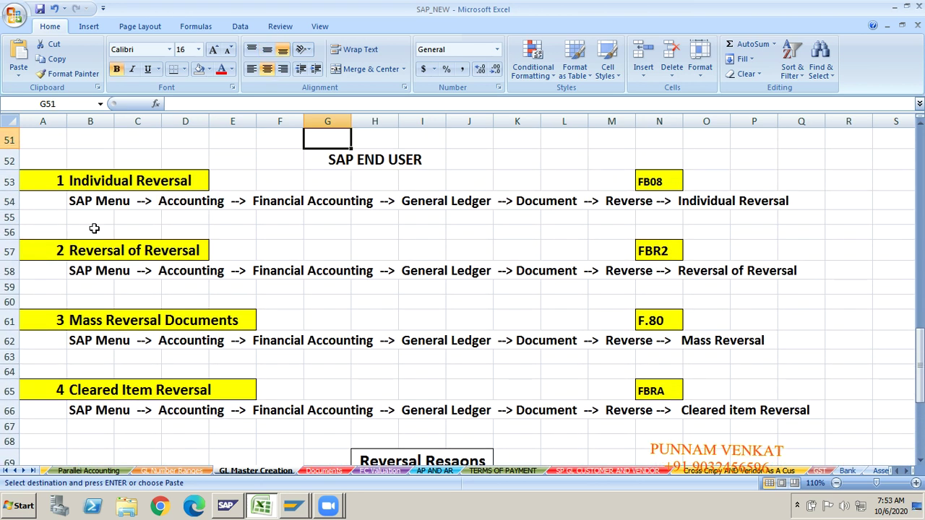
Step: Examine the Individual Reversal heading in row 53 and its transaction code cell
left_click(112, 187)
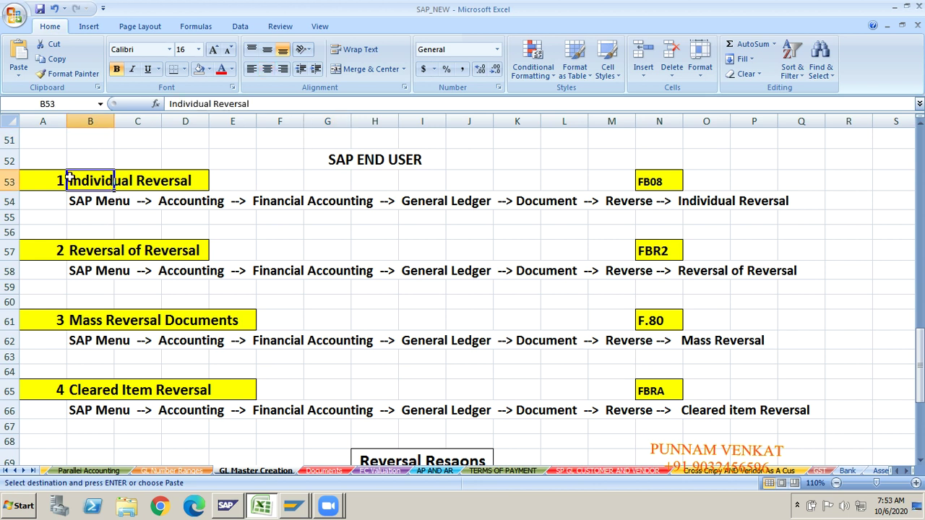
left_click(13, 181)
left_click(31, 181)
key("shift+Right")
key("shift+Right")
key("shift+Right")
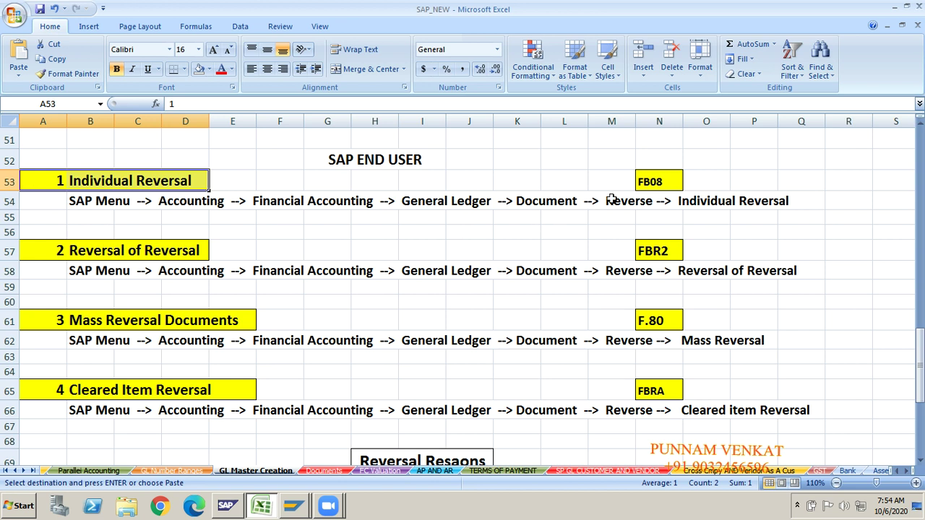
left_click(657, 186)
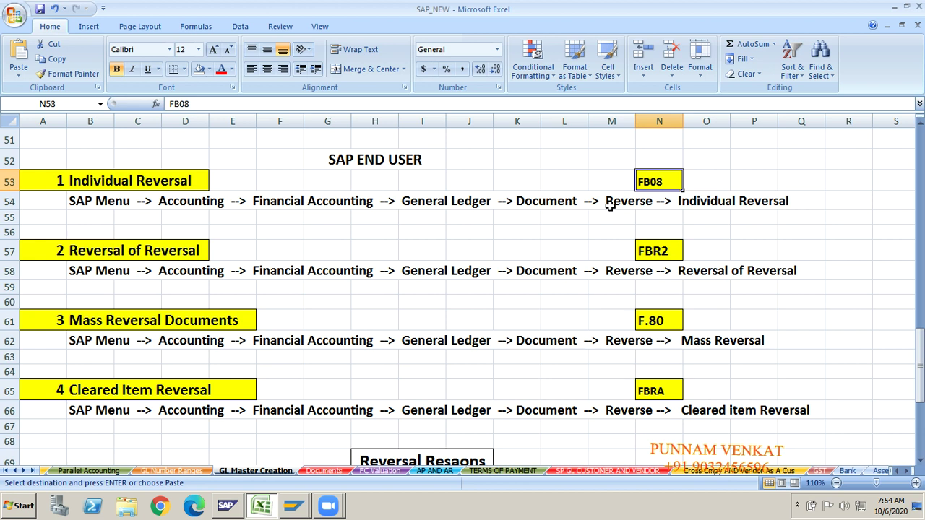
Step: Examine the Mass Reversal Documents heading in row 61 and compare its transaction code with the one for Individual Reversal
left_click(119, 321)
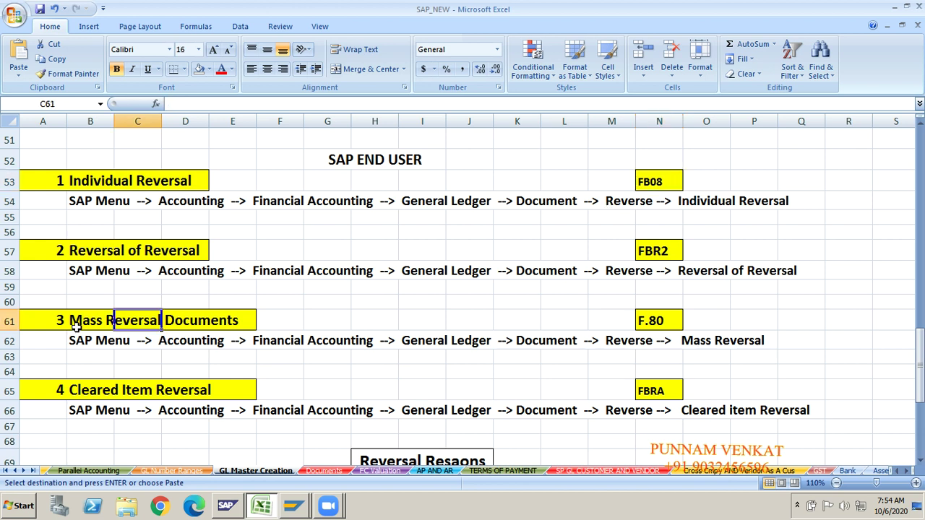
left_click(49, 321)
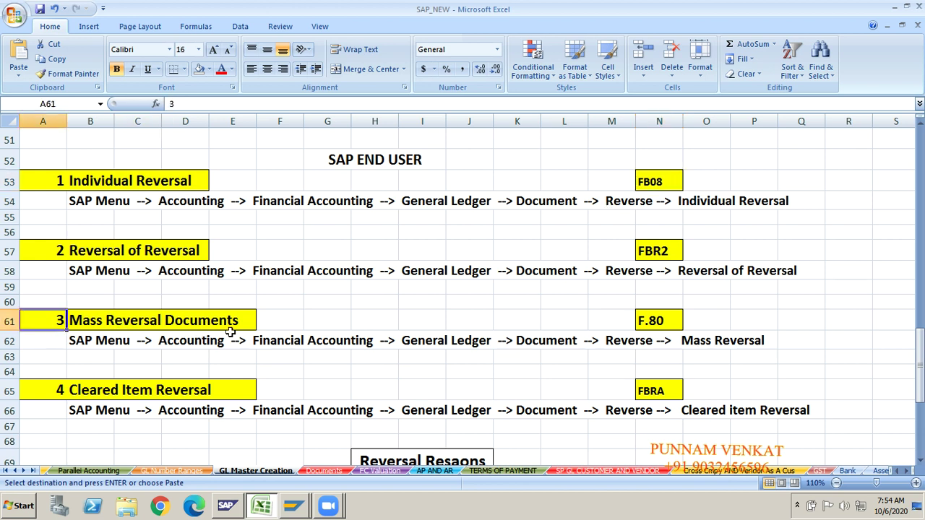
left_click(656, 330)
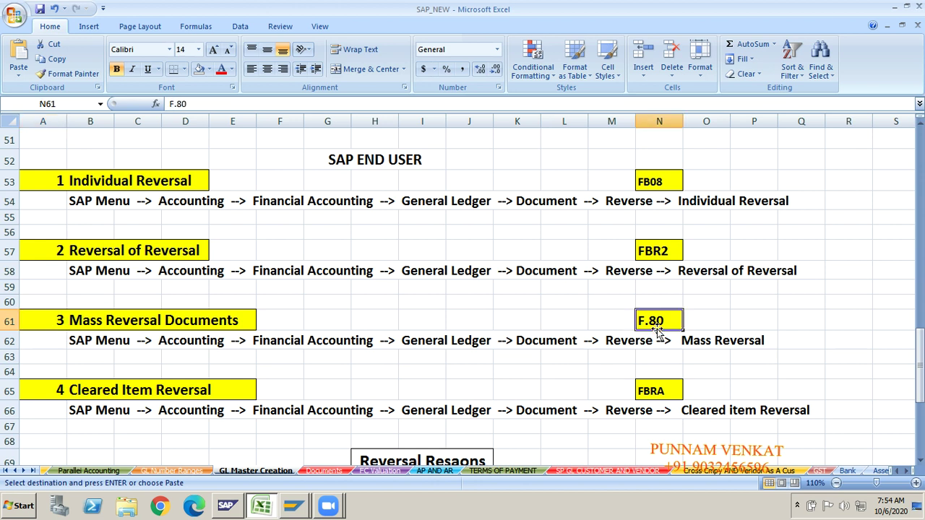
left_click(644, 181)
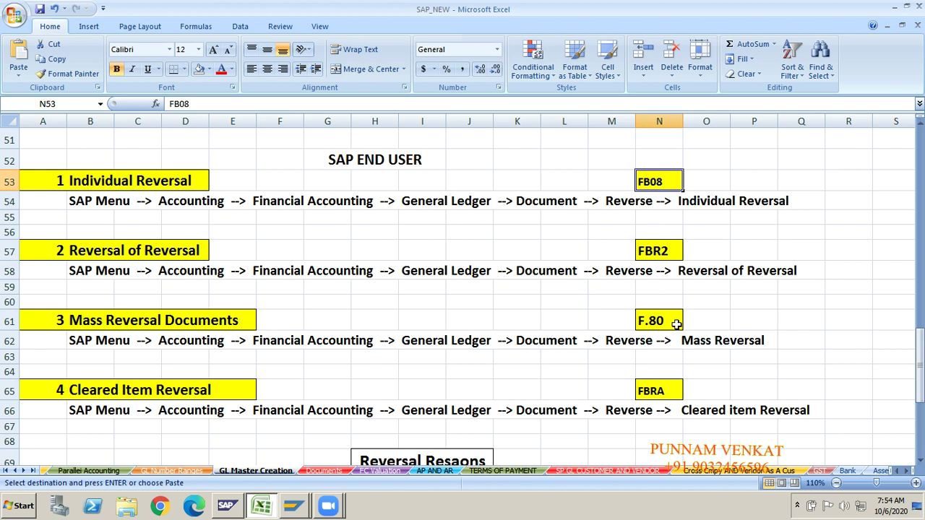
left_click(649, 327)
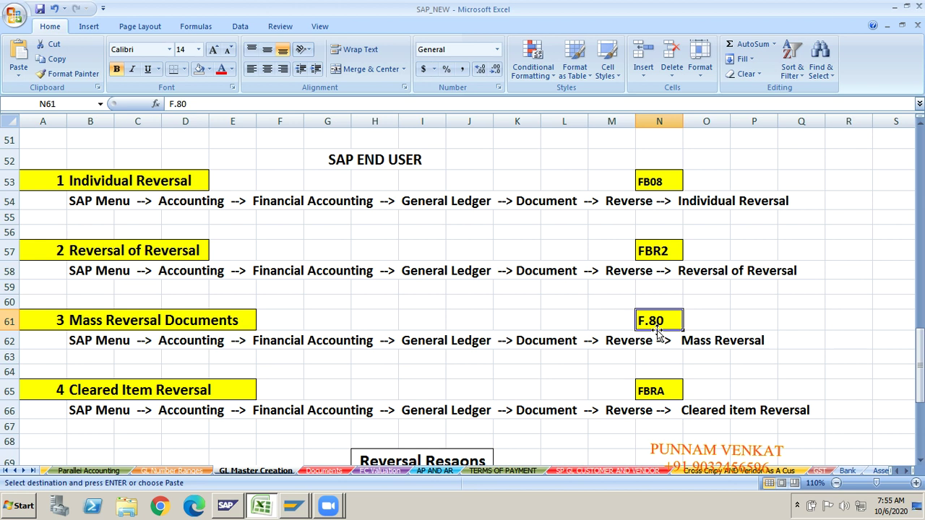
Step: Enter the note "Document Date is wrog" in cell T61, on the Mass Reversal Documents row
key("Right")
key("Right")
key("Right")
key("Right")
key("Right")
key("Right")
key("Right")
key("Right")
key("Right")
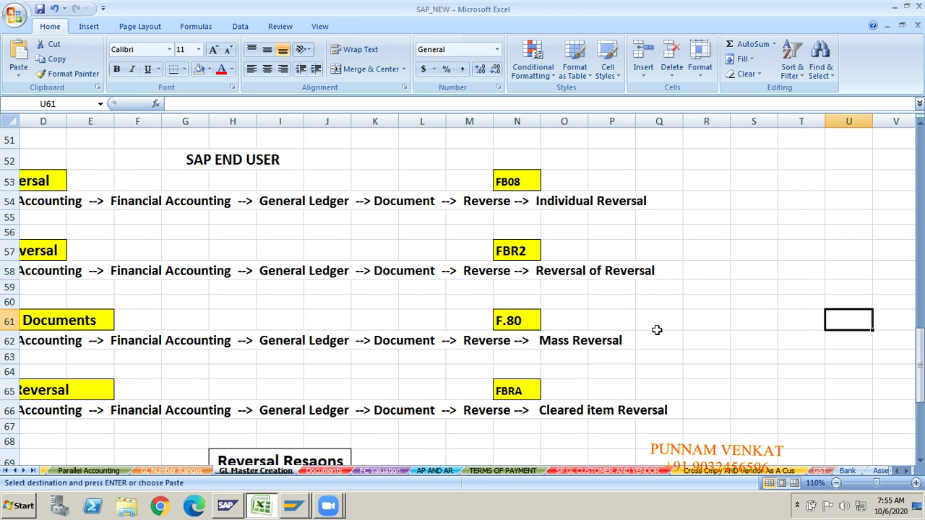
key("Right")
key("Left")
key("Left")
key("Left")
key("Left")
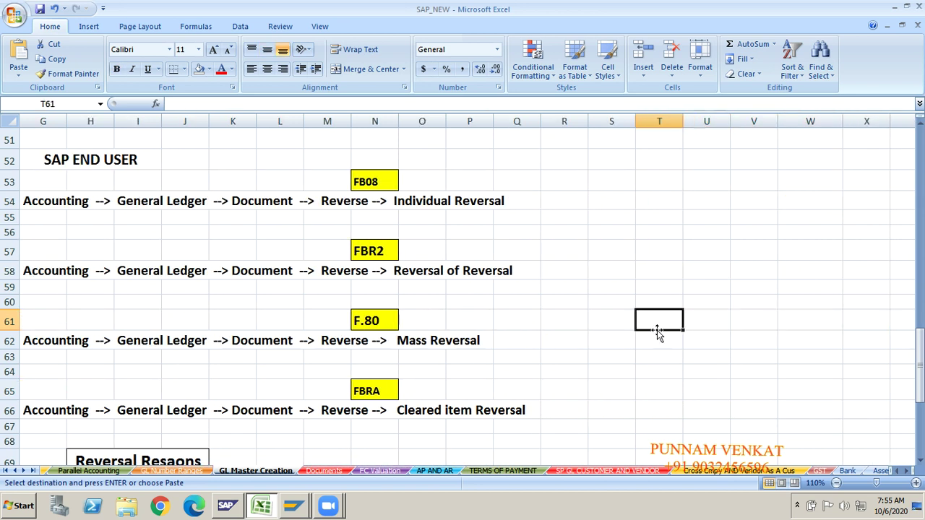
key("Right")
key("Right")
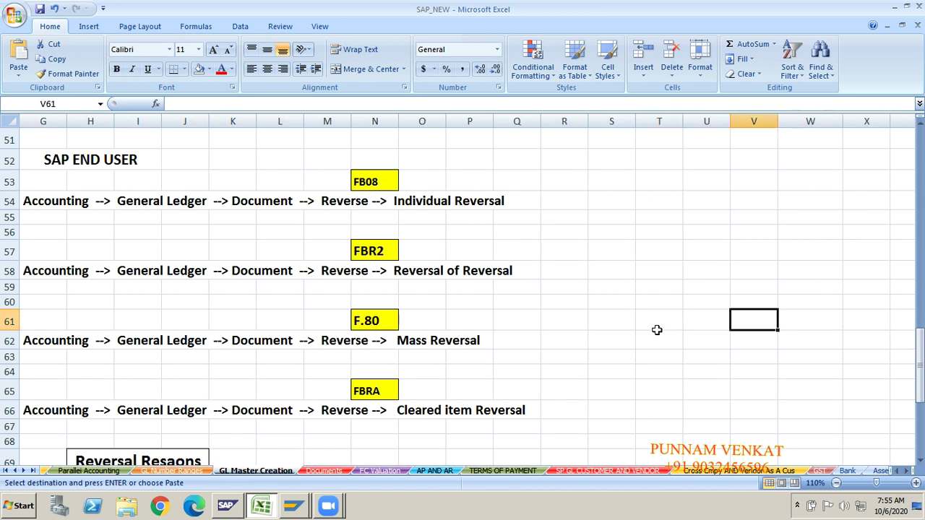
key("Left")
key("Left")
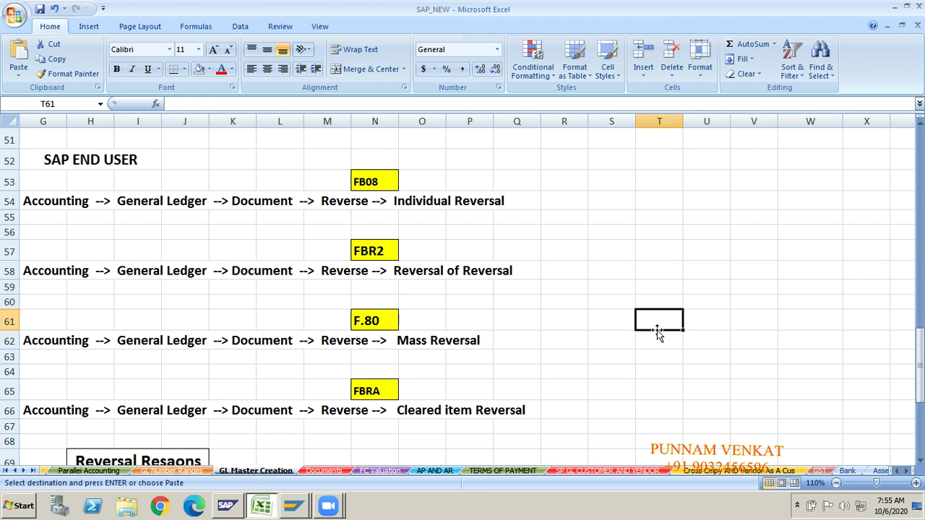
type("do")
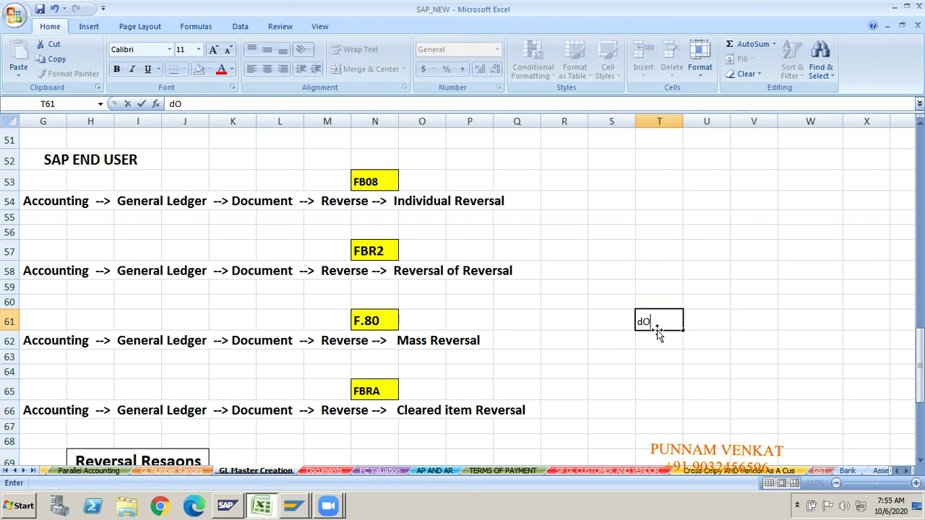
key("BackSpace")
key("BackSpace")
type("Document Date")
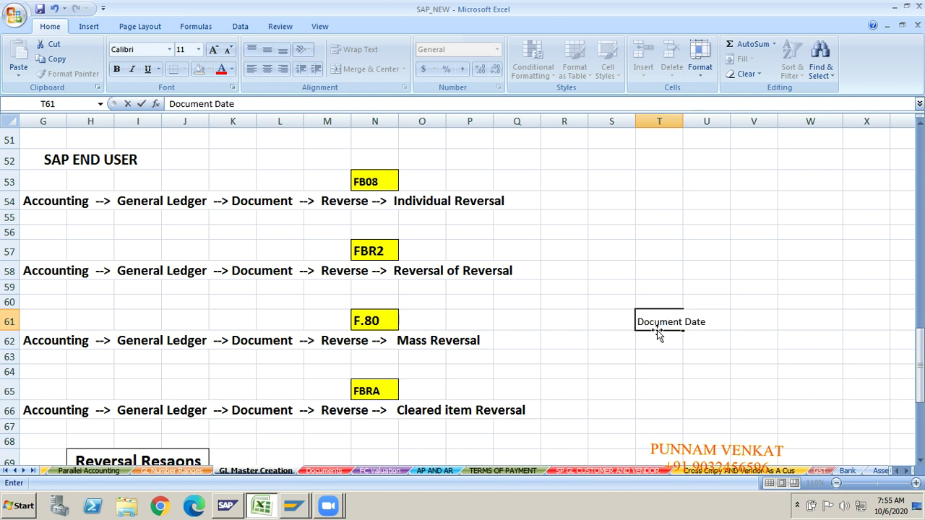
type(" is wrog")
key("Return")
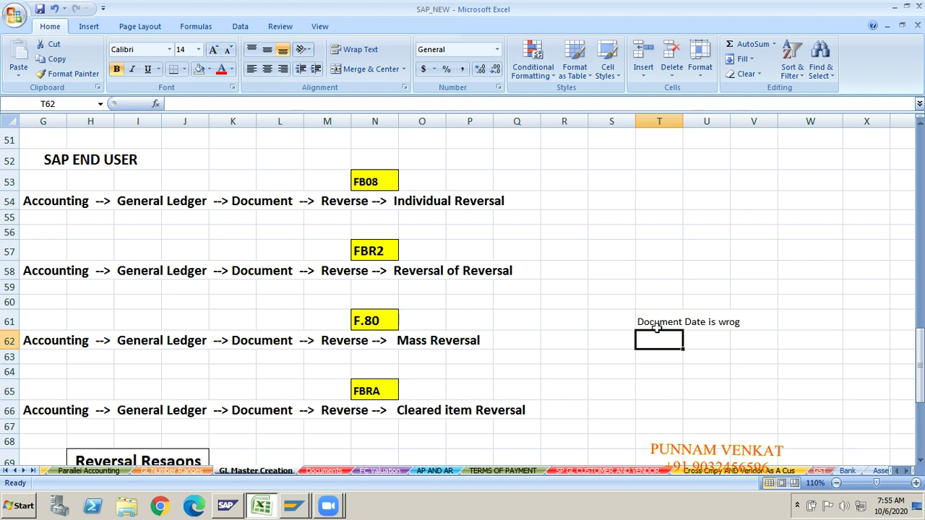
left_click(656, 322)
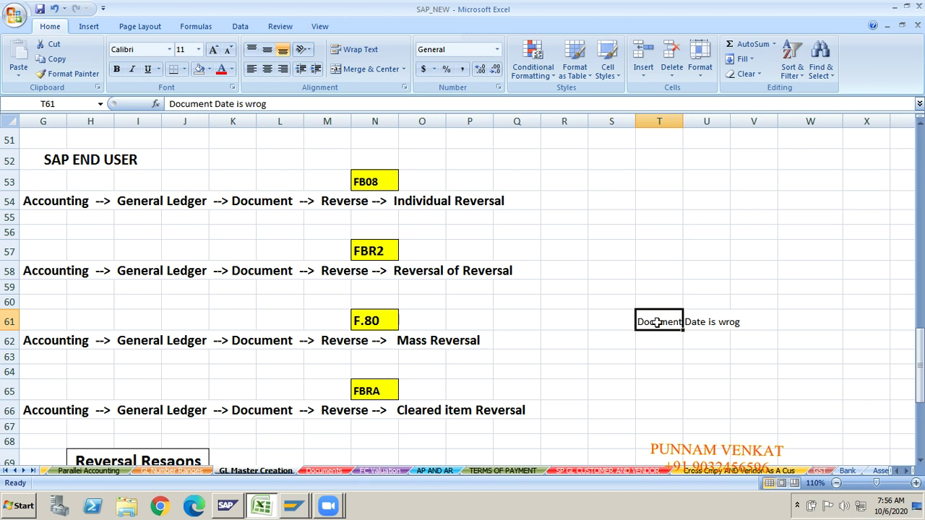
Step: Return to the start of row 61 and review the Mass Reversal Documents heading and its transaction code cell again
left_click(286, 319)
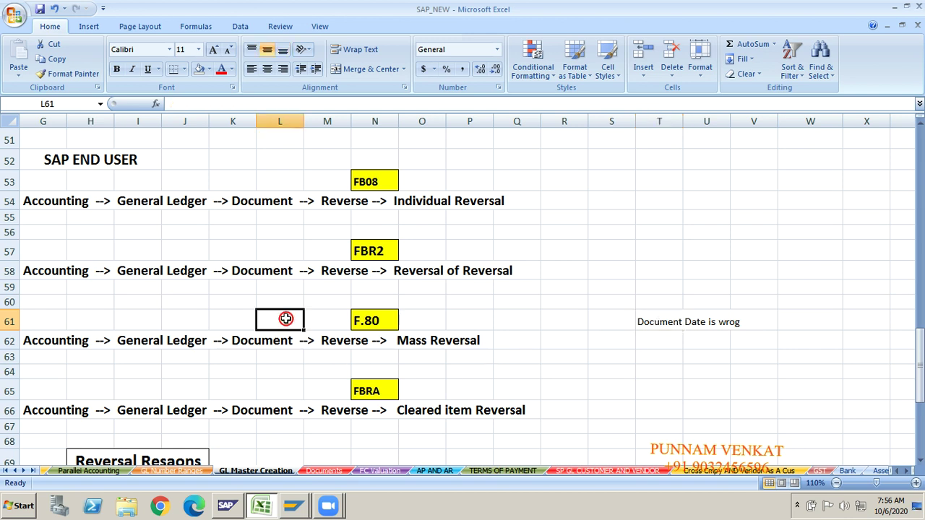
key("Left")
key("Left")
key("Left")
key("Left")
key("Left")
key("Left")
key("Left")
key("Left")
key("Left")
key("Left")
key("Left")
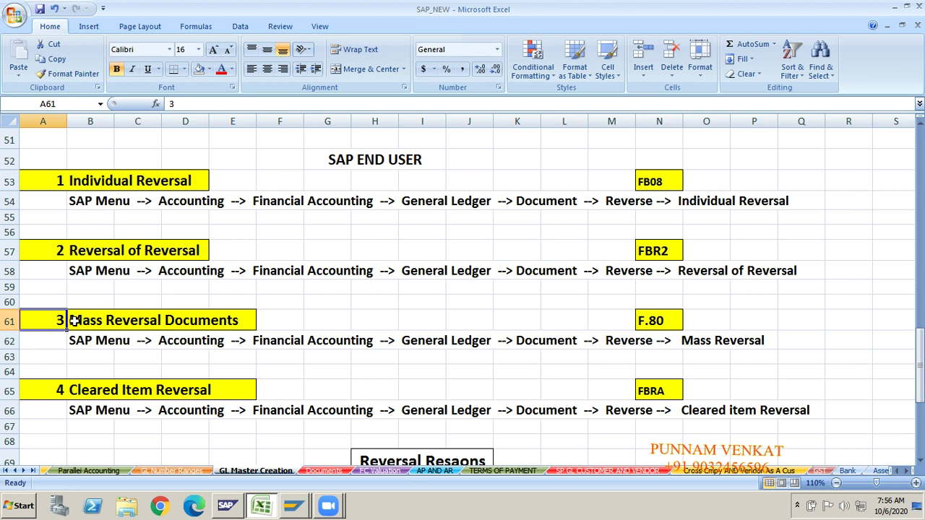
left_click(74, 320)
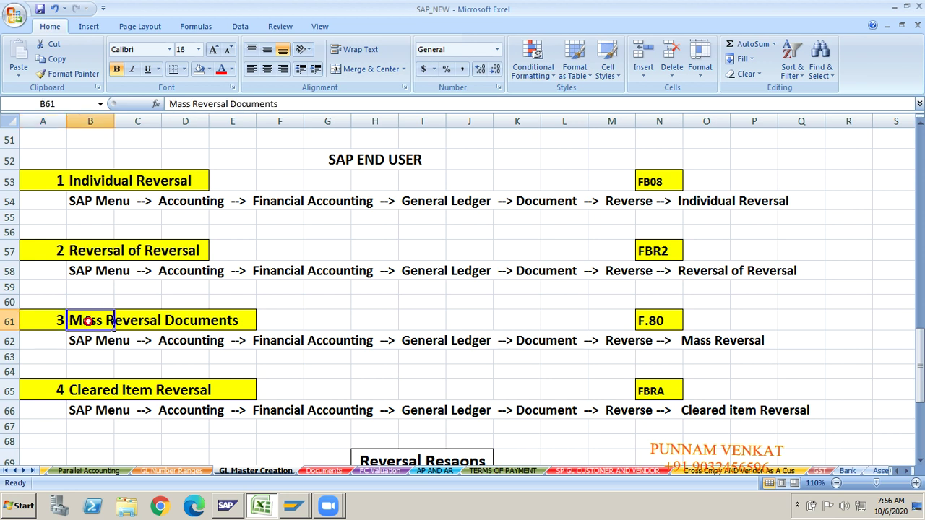
left_click(654, 321)
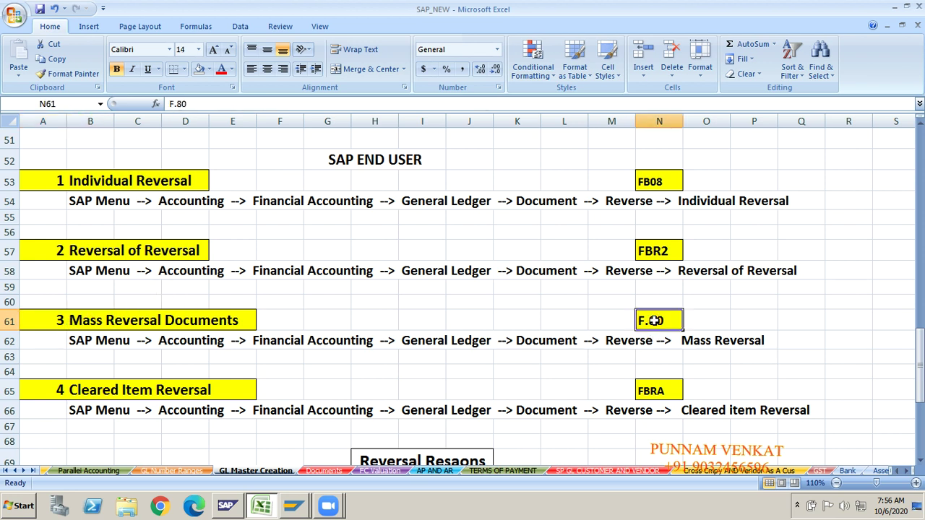
Step: Enter the value 500 in cell T60, directly above the "Document Date is wrog" note
key("Right")
key("Right")
key("Right")
key("Right")
key("Right")
key("Right")
key("Right")
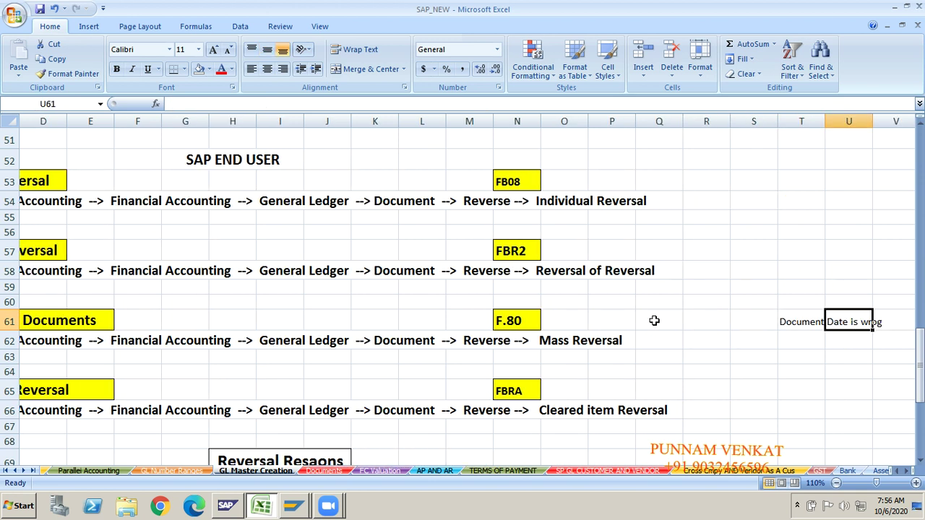
key("Up")
key("Left")
type("500")
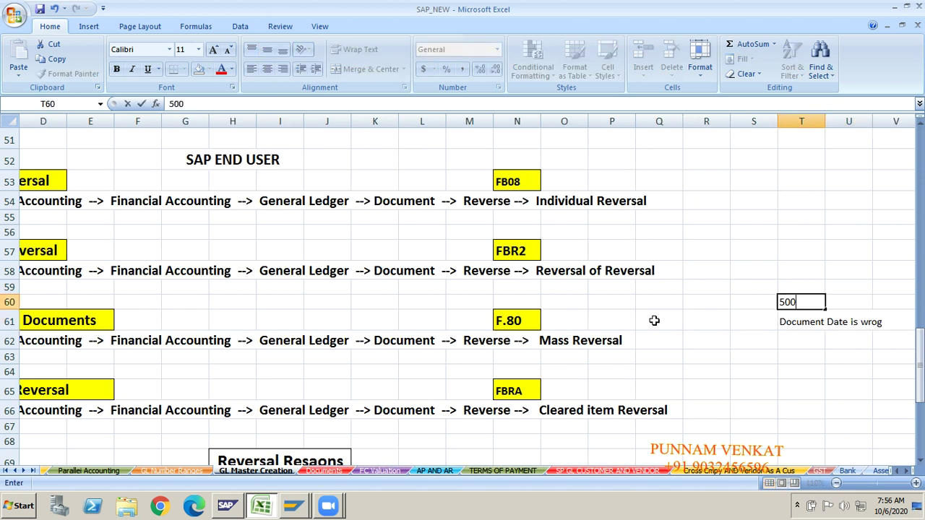
key("Return")
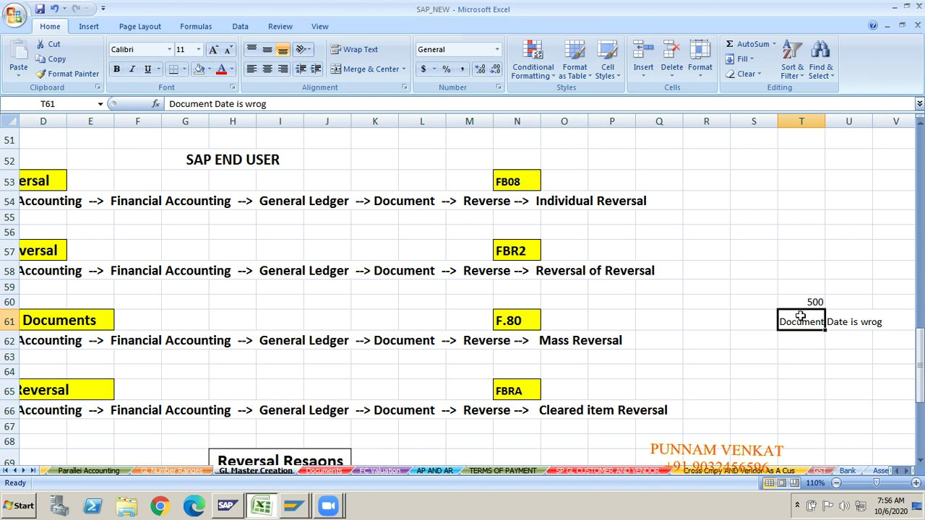
Step: Review row 61 from the Mass Reversal Documents heading across to the 500 and "Document Date is wrog" notes in column T
left_click(749, 326)
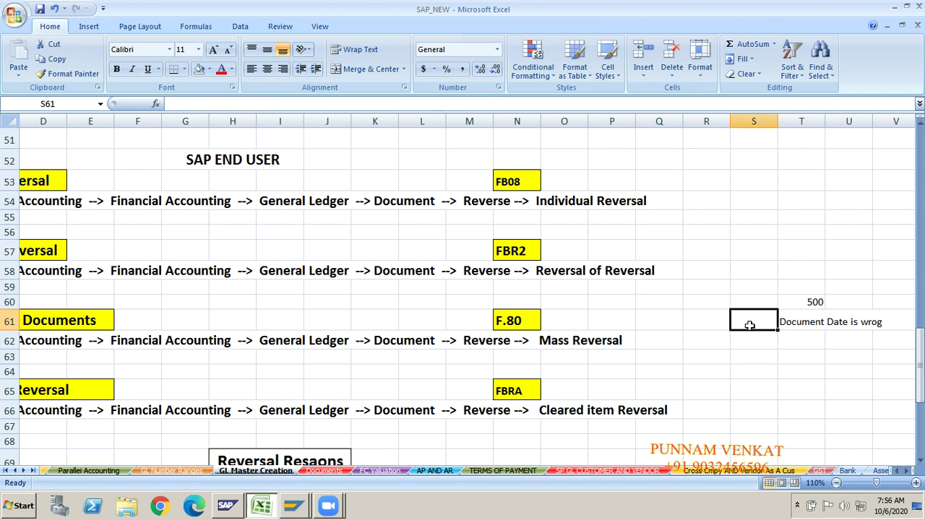
left_click(619, 322)
key("Left")
key("Left")
key("Left")
key("Left")
key("Left")
key("Left")
key("Left")
key("Left")
key("Left")
key("Left")
key("Left")
key("Left")
key("Left")
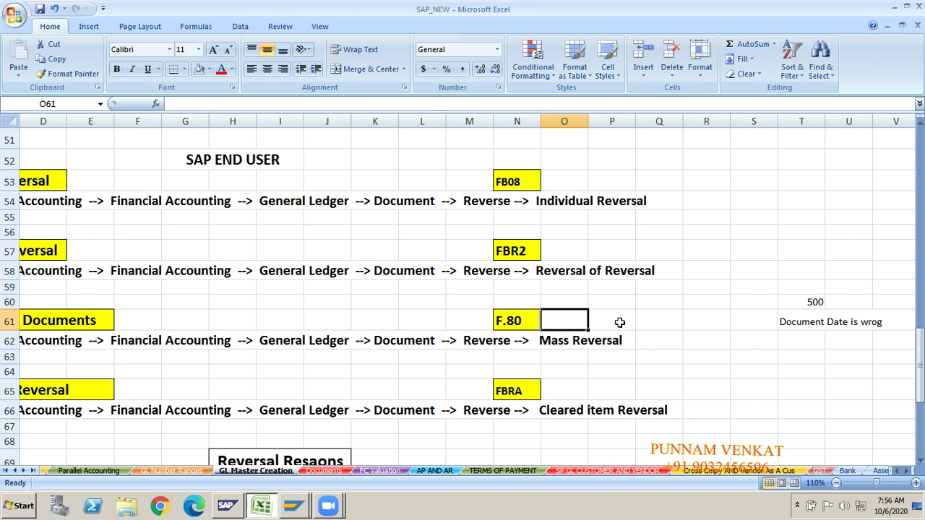
key("Left")
key("Left")
key("Right")
key("Right")
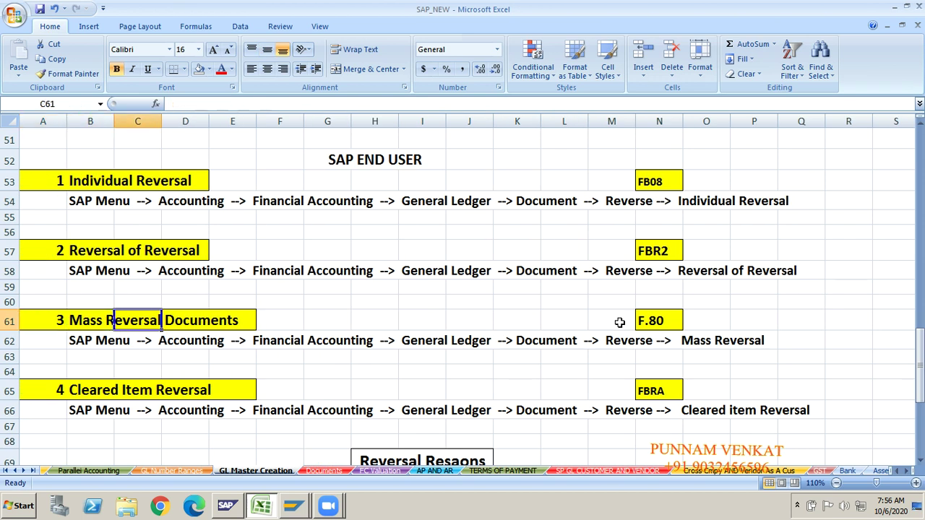
key("Right")
key("Right")
key("Right")
key("Right")
key("Right")
key("Right")
key("Right")
key("Right")
key("Right")
key("Right")
key("Right")
key("Right")
key("Right")
key("Right")
key("Right")
key("Right")
key("Right")
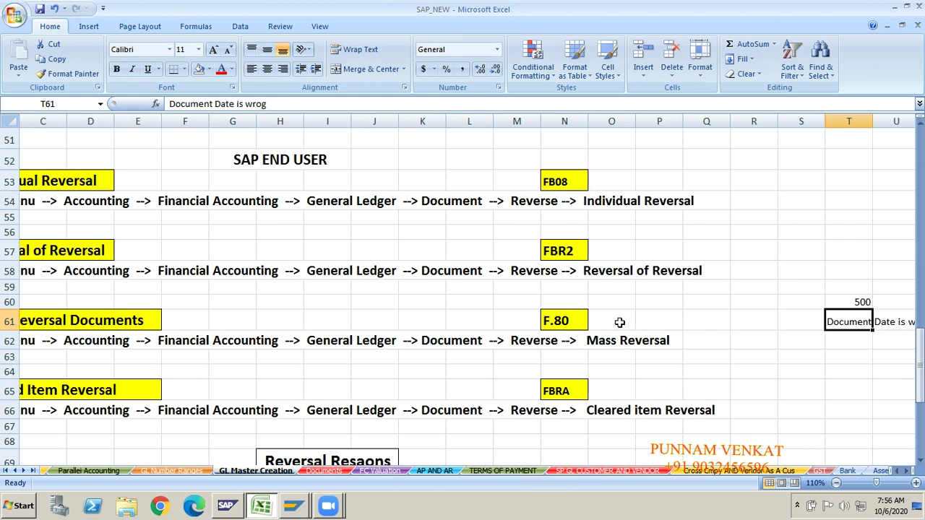
key("Down")
key("Down")
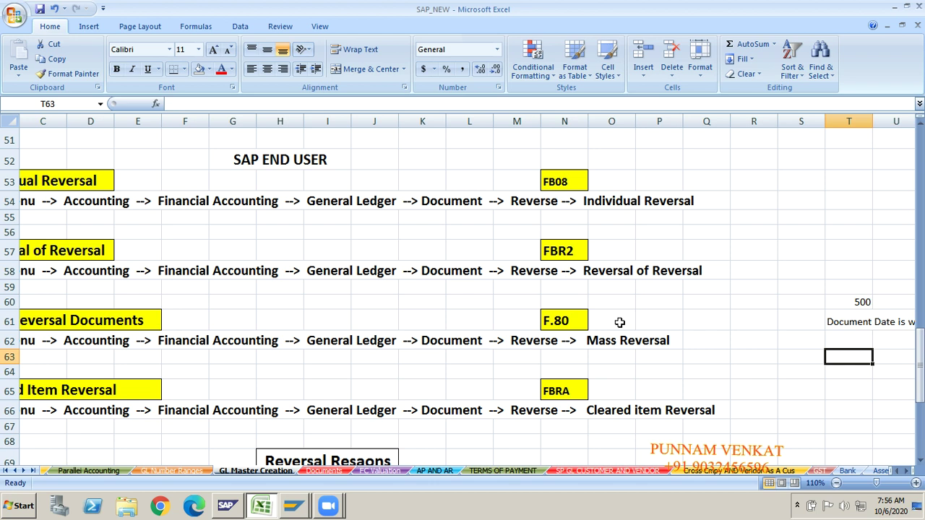
key("Up")
key("Up")
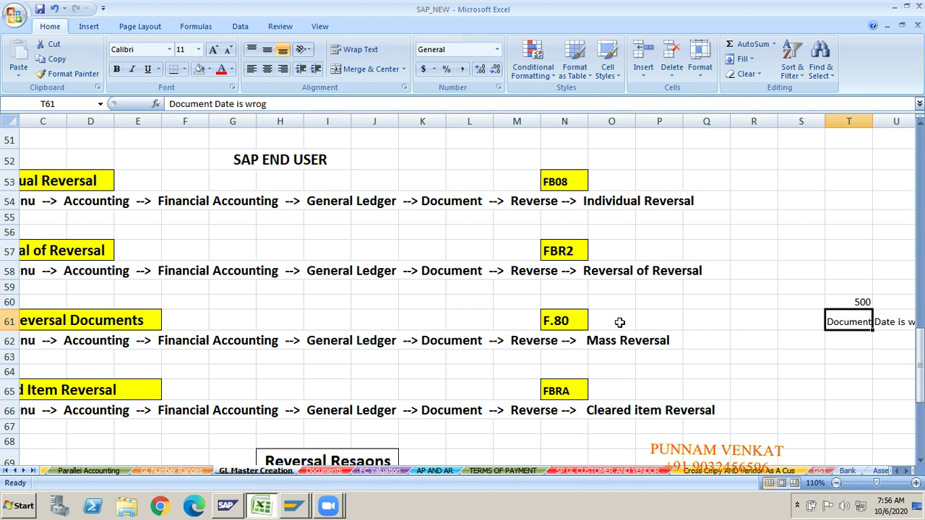
Step: Return to the start of row 57 and look at the Reversal of Reversal heading
key("Up")
key("Up")
key("Up")
key("Up")
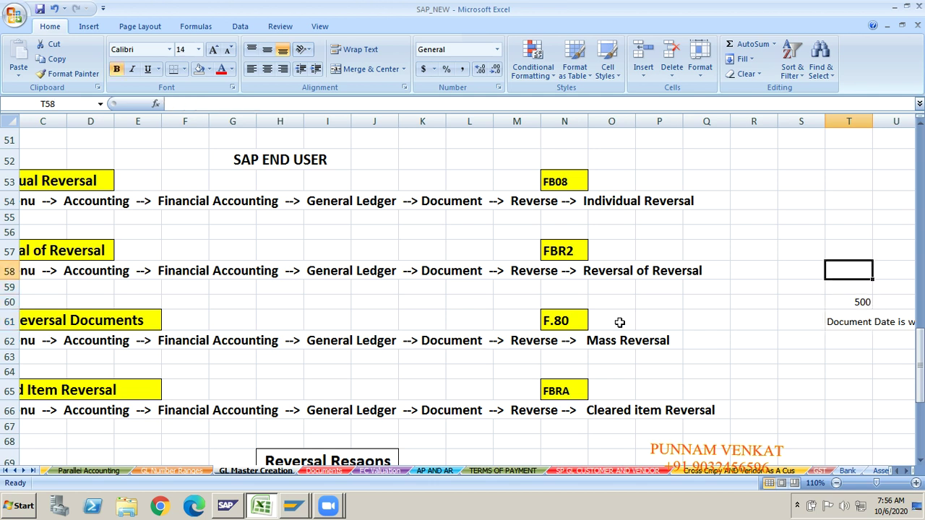
key("Left")
key("Left")
key("Left")
key("Left")
key("Left")
key("Left")
key("Left")
key("Left")
key("Left")
key("Left")
key("Left")
key("Left")
key("Left")
key("Left")
key("Left")
key("Left")
key("Left")
key("Left")
key("Left")
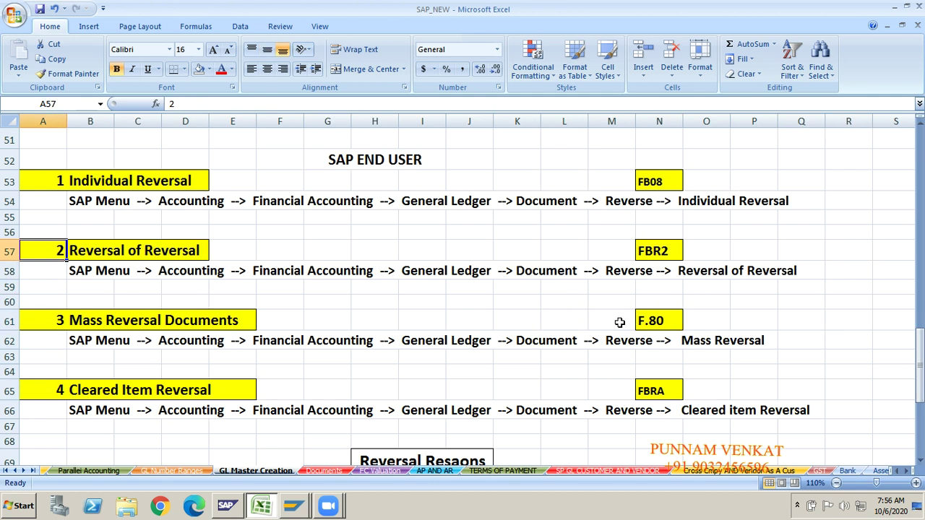
Step: Examine the example in rows 81 and 82, comparing the document's posted amount with the amount that needs to be posted
key("Down")
key("Down")
key("Down")
key("Down")
key("Down")
key("Down")
key("Down")
key("Down")
key("Down")
key("Down")
key("Down")
key("Down")
key("Down")
key("Down")
key("Down")
key("Down")
key("Down")
key("Down")
key("Down")
key("Down")
key("Down")
key("Down")
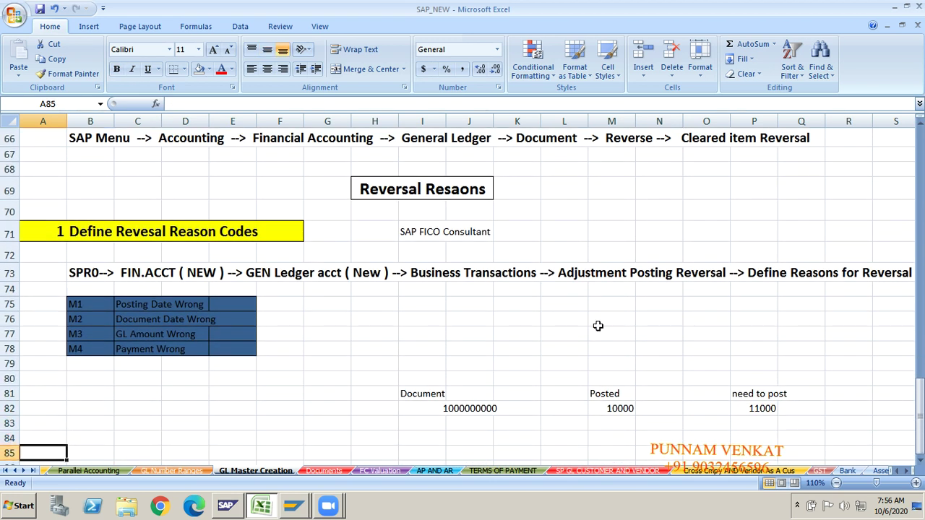
left_click(446, 409)
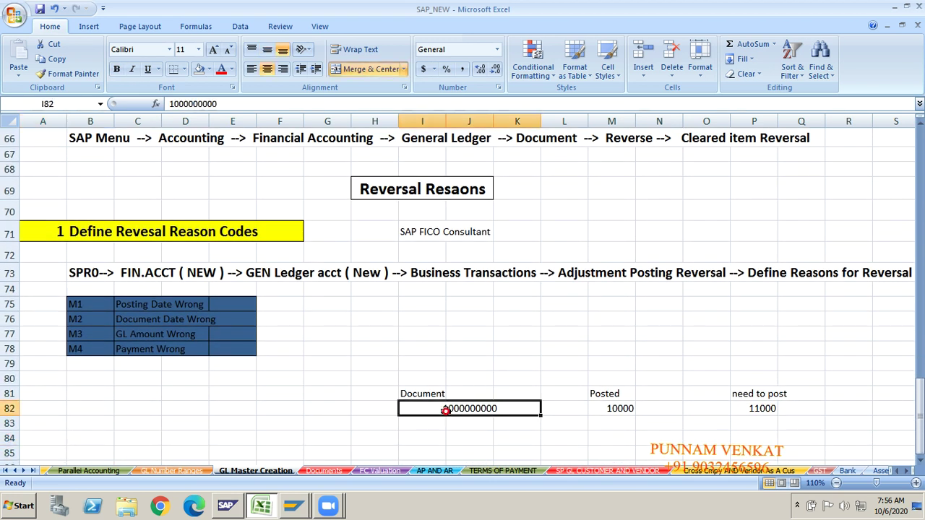
left_click(602, 393)
left_click(605, 409)
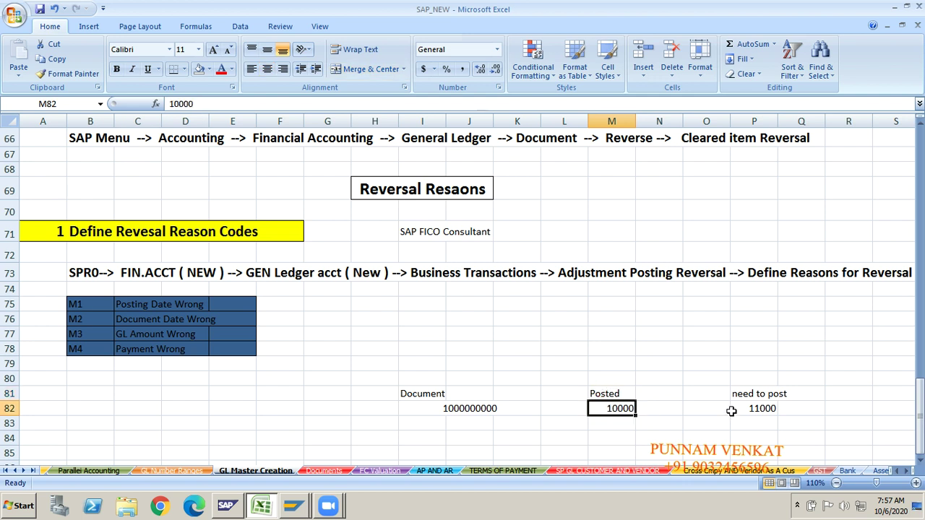
left_click(746, 395)
left_click(748, 409)
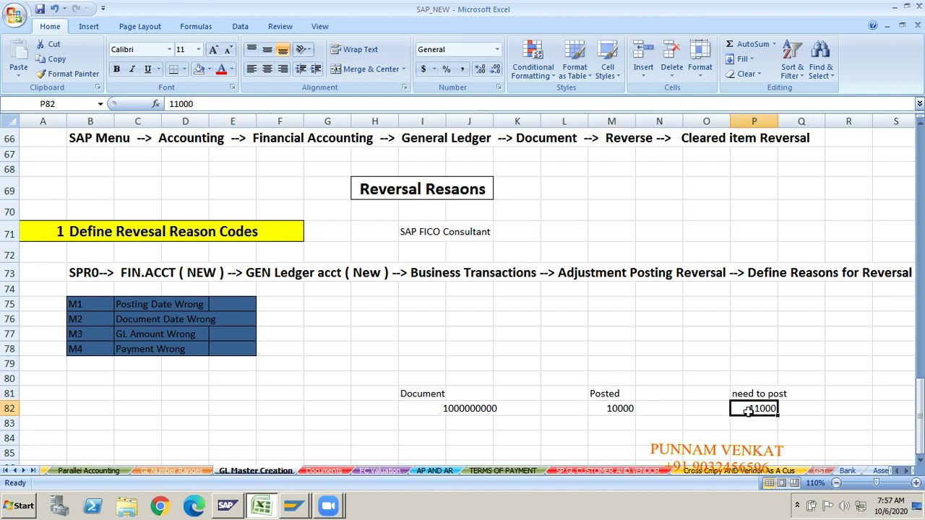
left_click(604, 395)
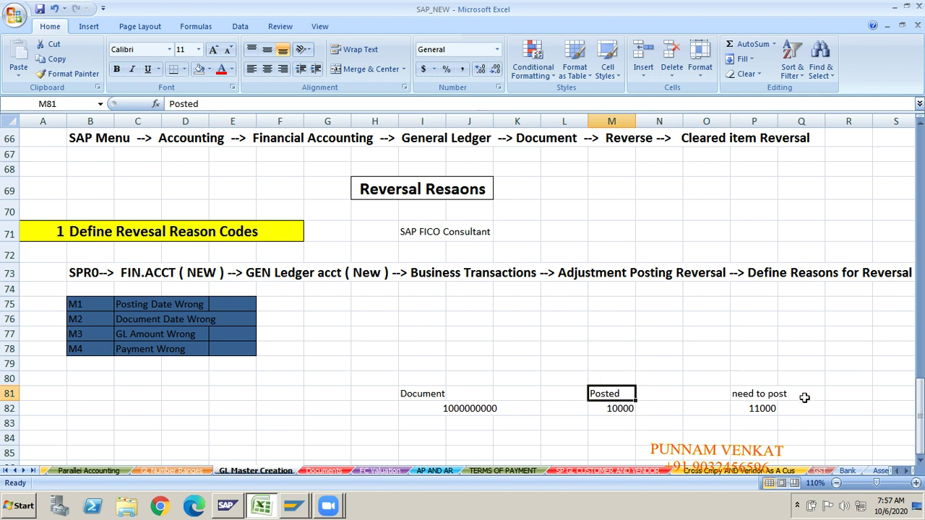
left_click(772, 397)
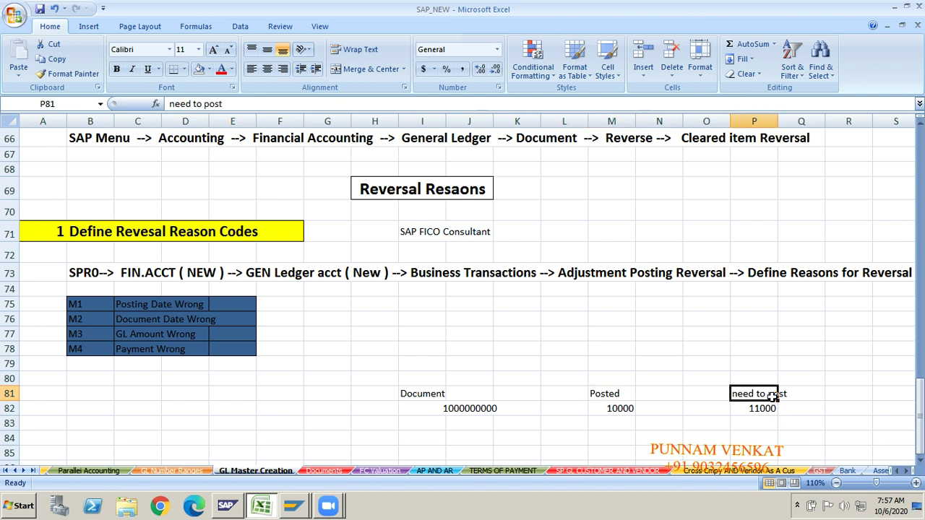
left_click(661, 393)
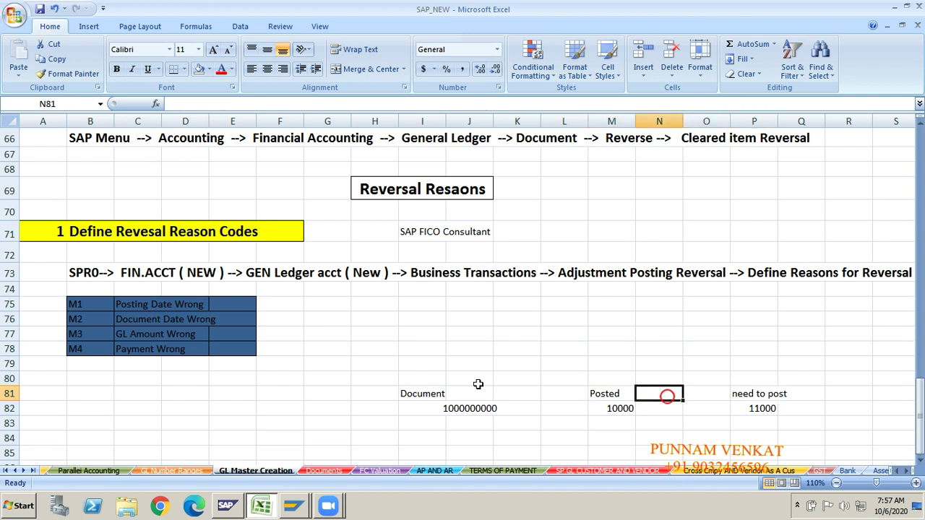
Step: Return to the SAP Reversal Posting section and examine the Individual Reversal heading in row 53 and its transaction code
left_click(356, 382)
key("Up")
key("Up")
key("Up")
key("Up")
key("Up")
key("Up")
key("Up")
key("Up")
key("Up")
key("Up")
key("Up")
key("Up")
key("Up")
key("Up")
key("Up")
key("Up")
key("Up")
key("Up")
key("Up")
key("Up")
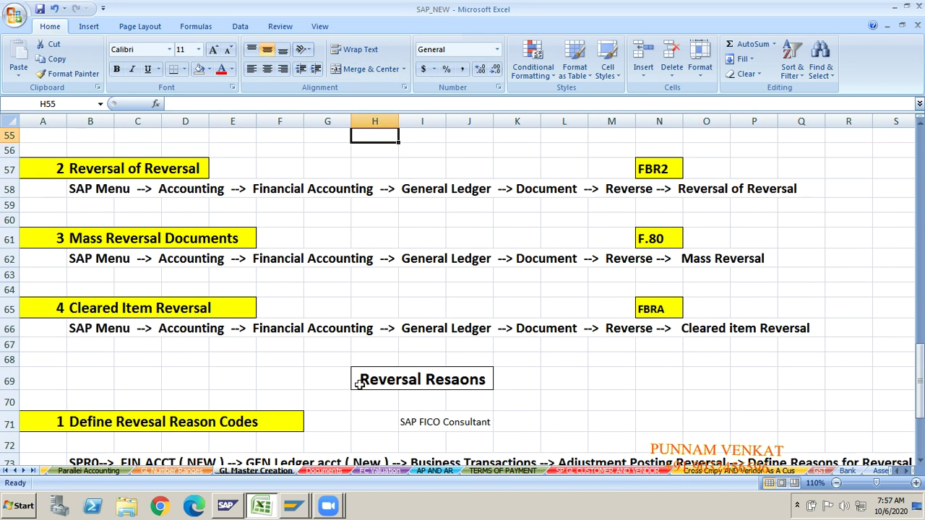
key("Up")
key("Up")
key("Up")
key("Up")
key("Up")
key("Up")
key("Up")
key("Up")
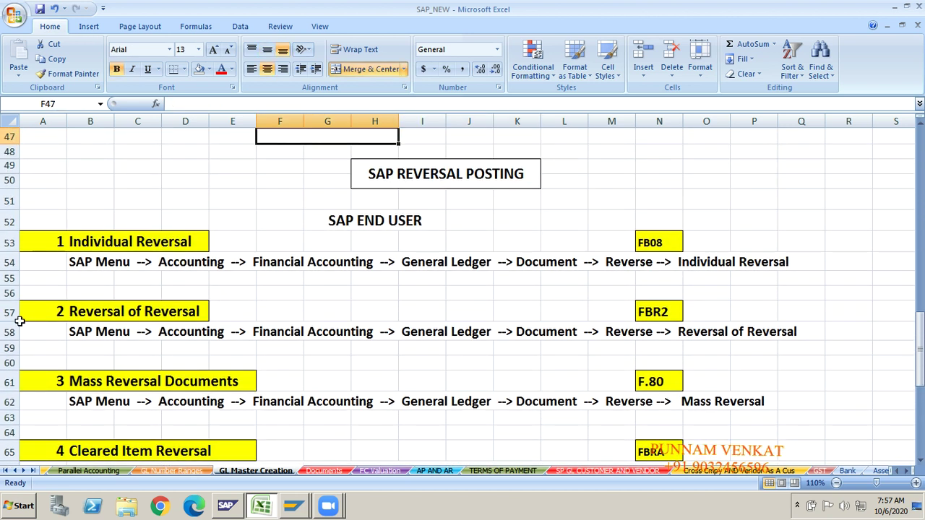
left_click(57, 247)
left_click(179, 247)
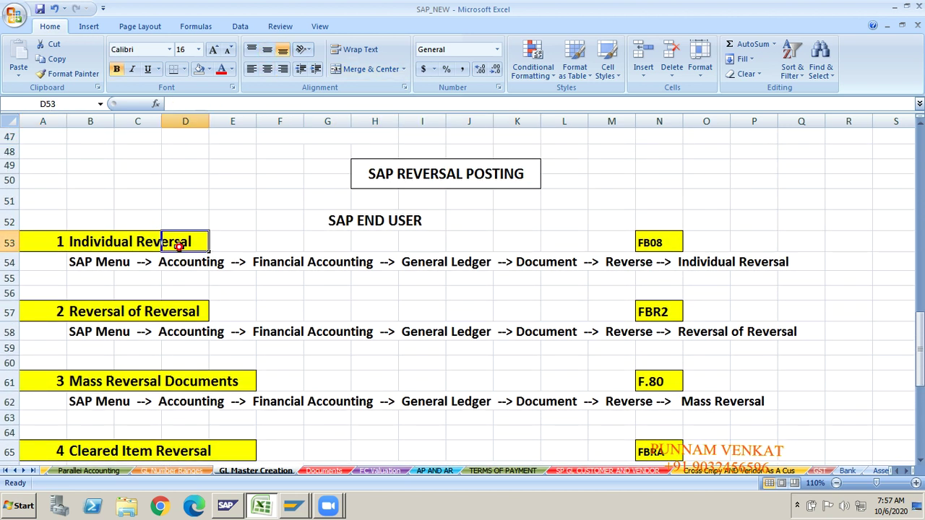
left_click(650, 244)
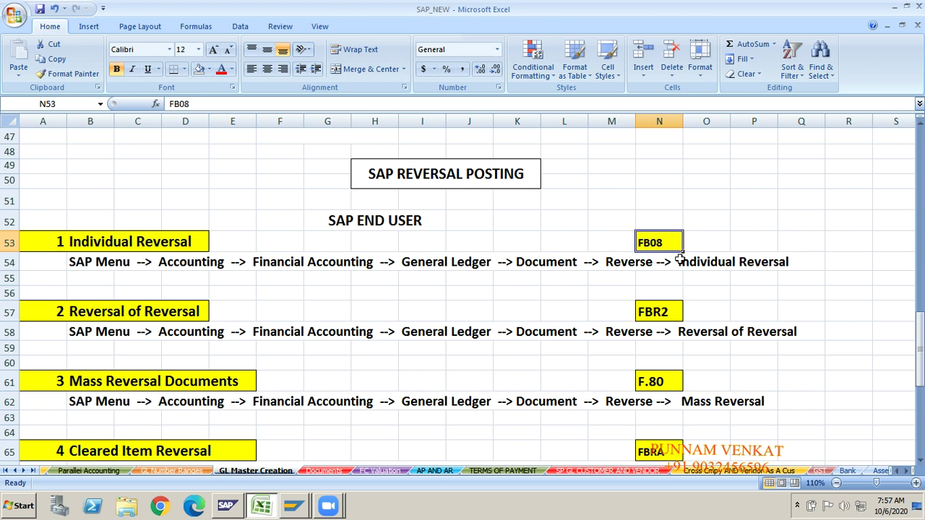
key("ctrl+c")
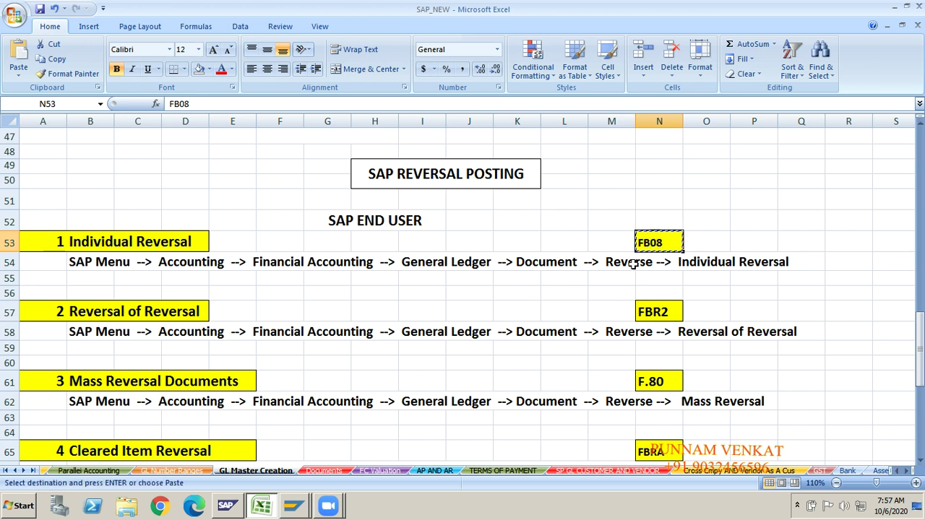
left_click(370, 302)
double_click(364, 296)
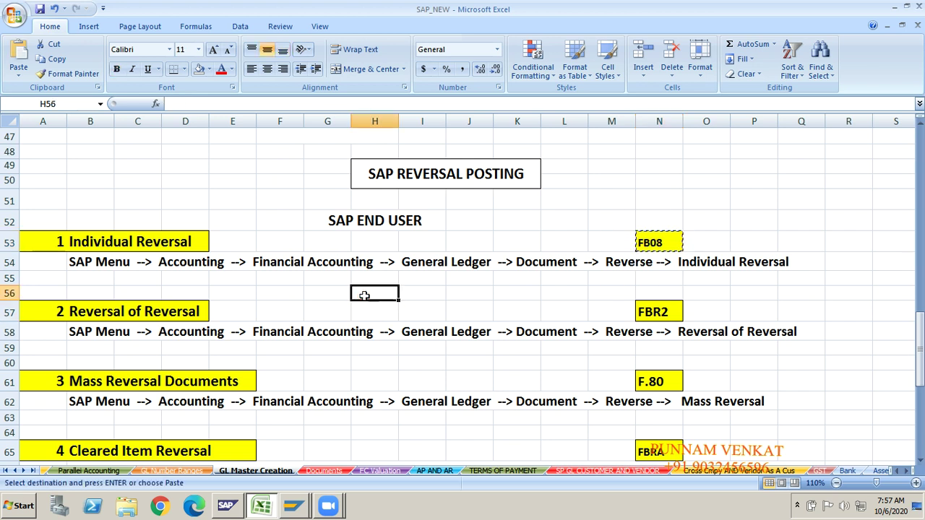
left_click(277, 293)
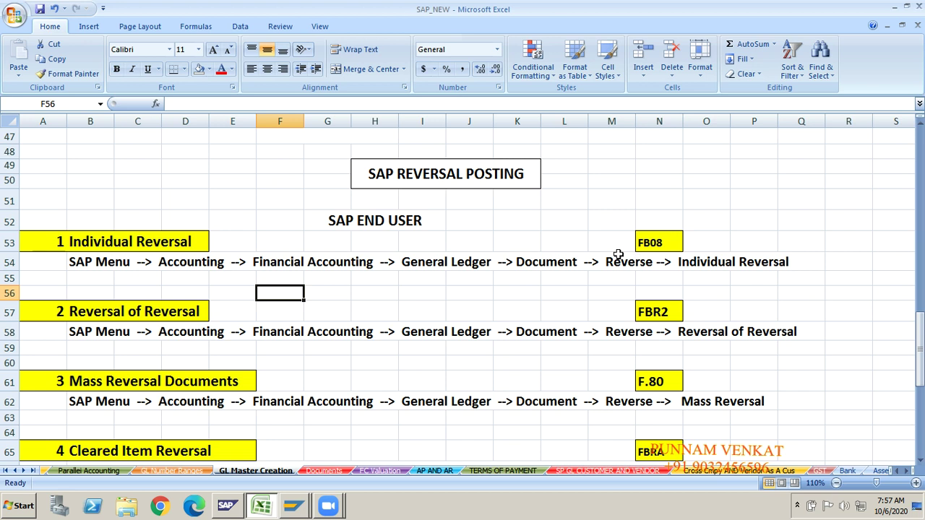
left_click(699, 284)
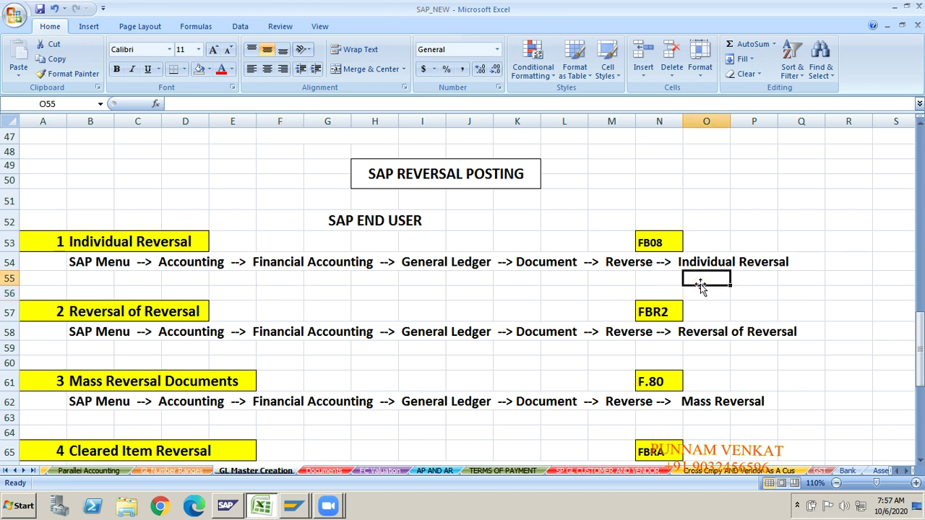
Step: Switch to the SAP Easy Access window and expand Accounting and its Financial Accounting folder in the SAP Menu tree
key("alt+Tab")
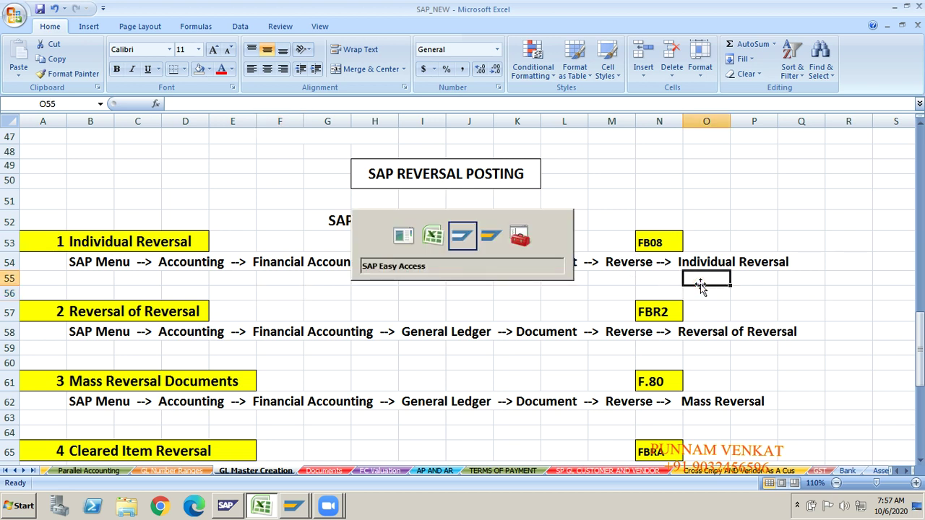
key("alt+Tab")
key("alt+Tab")
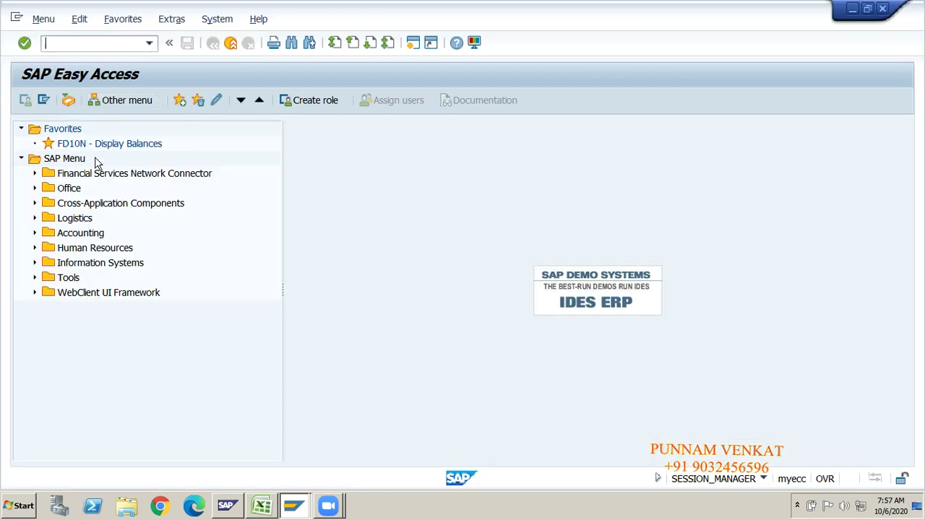
left_click(66, 166)
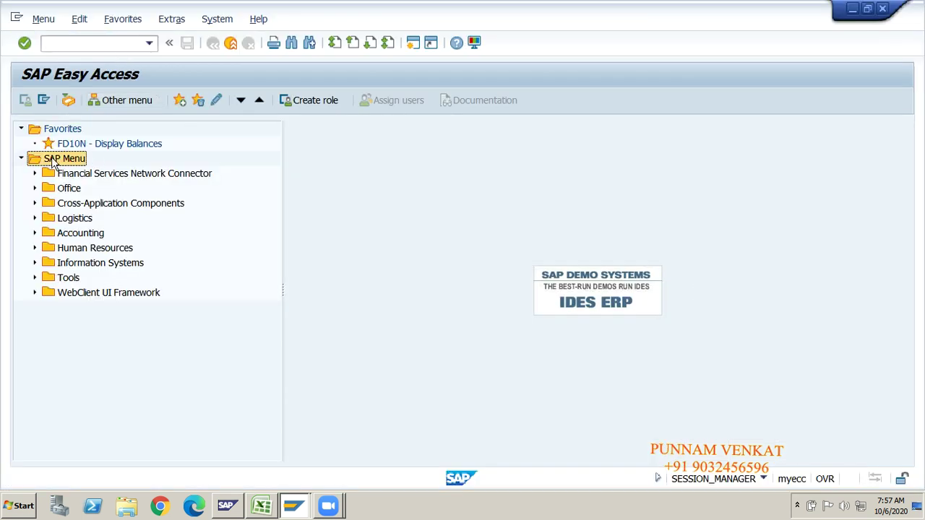
key("Down")
key("Down")
key("Down")
key("Down")
key("Down")
key("Right")
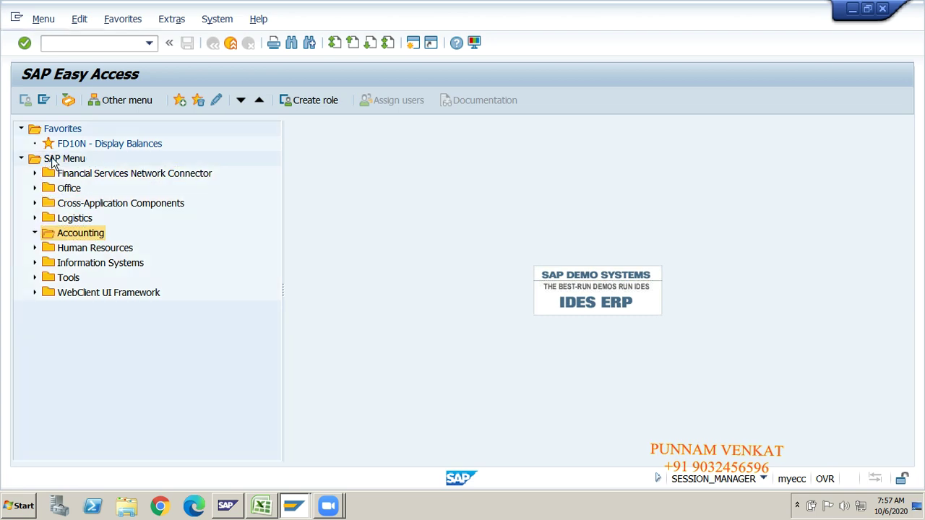
key("Down")
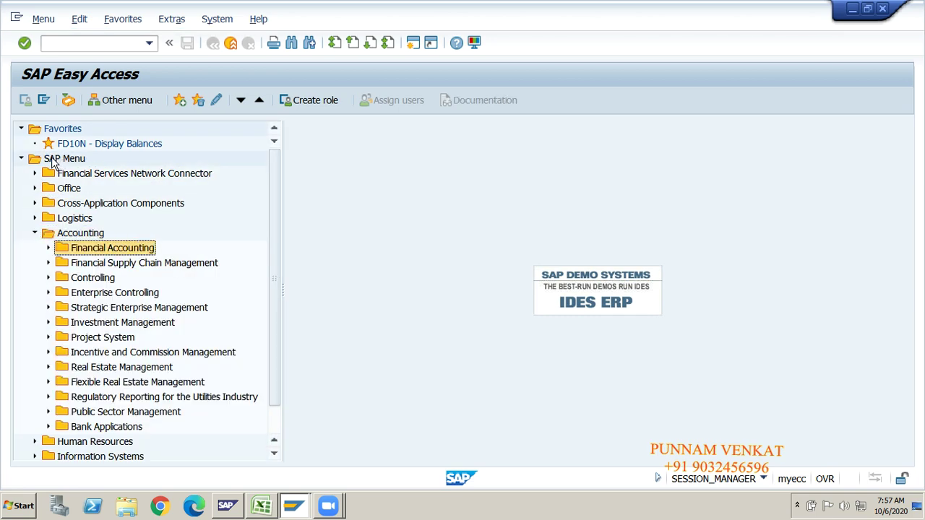
key("Right")
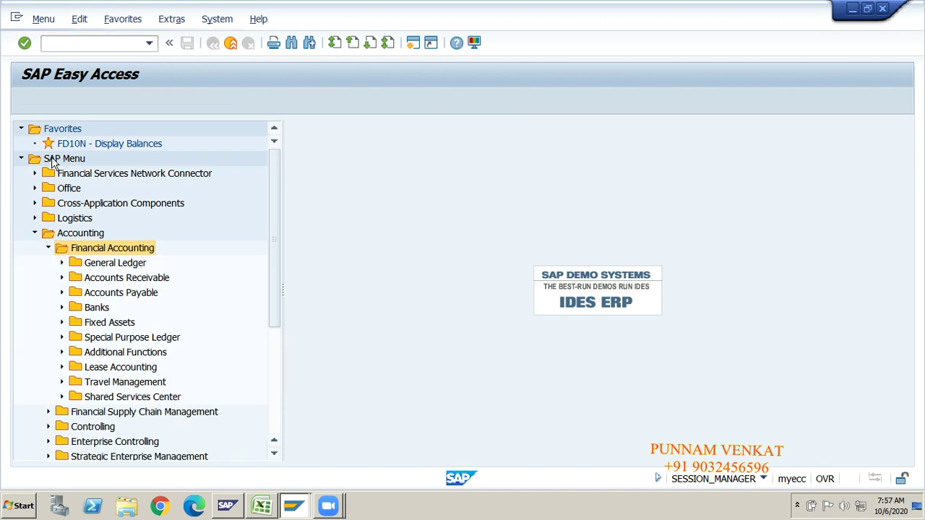
Step: Expand the General Ledger folder and its Document subfolder under Financial Accounting in the SAP Menu tree
key("Down")
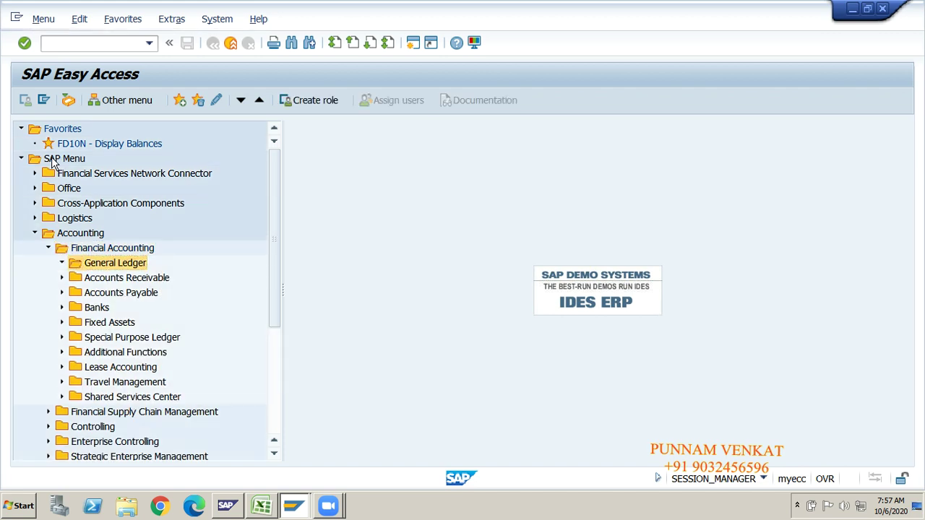
key("Right")
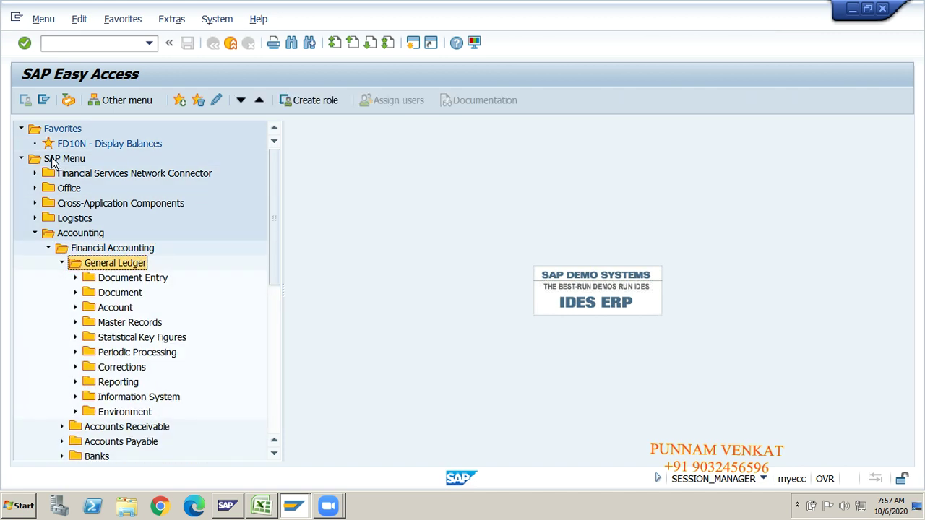
key("Down")
key("Down")
key("Right")
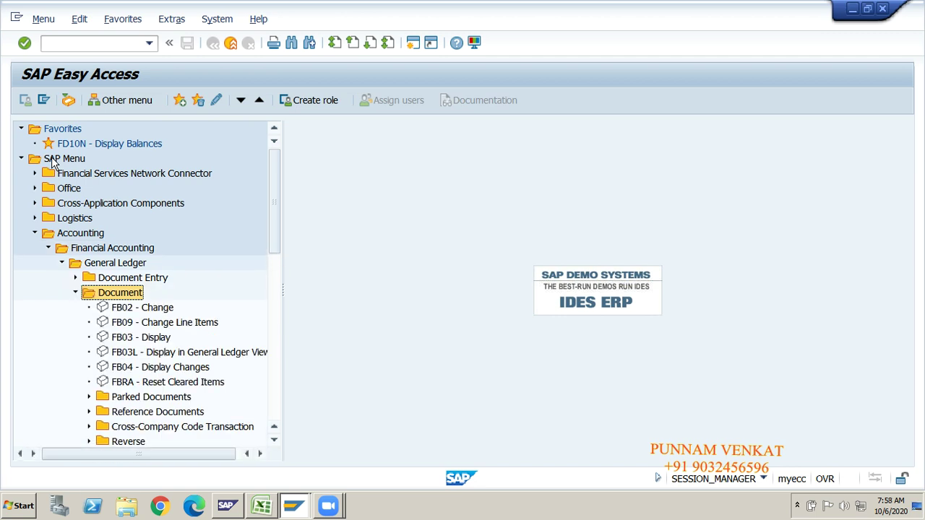
Step: Expand the Reverse folder under Document in the General Ledger tree
key("Down")
key("Down")
key("Down")
key("Down")
key("Down")
key("Down")
key("Down")
key("Down")
key("Down")
key("Down")
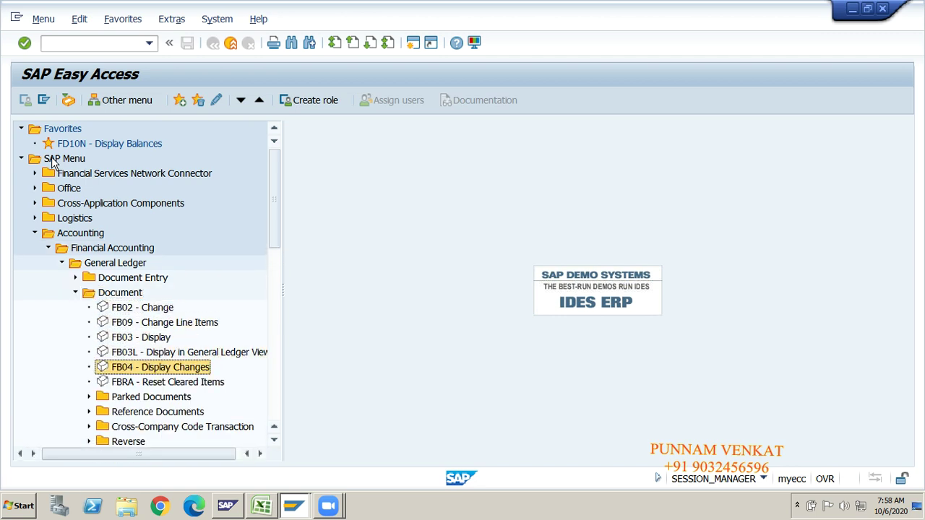
key("Down")
key("Down")
key("Up")
key("Up")
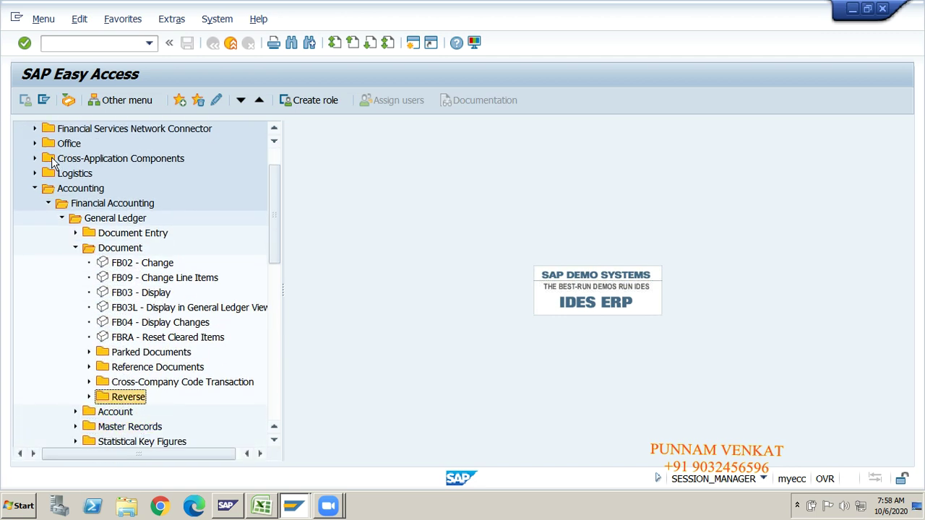
key("Right")
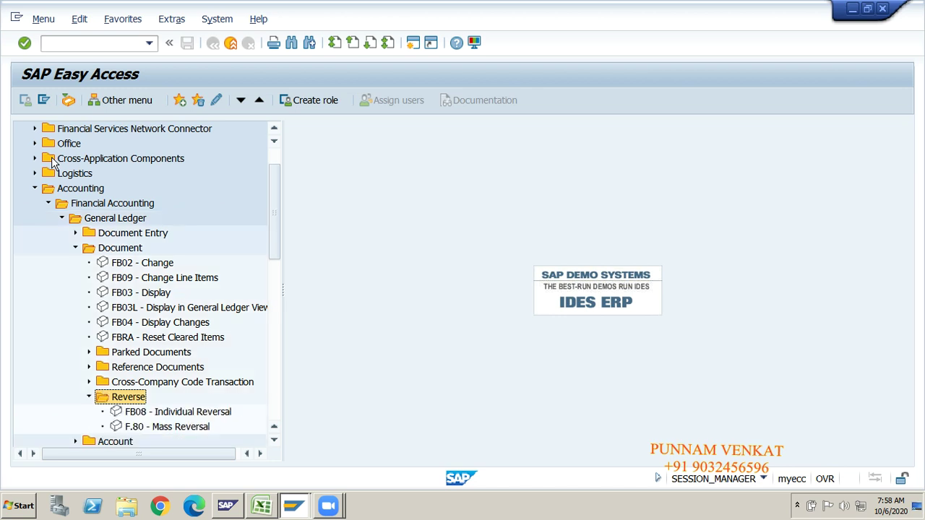
Step: Open the FB08 - Individual Reversal transaction from the Reverse folder
key("Down")
key("Down")
key("Down")
key("Down")
key("Down")
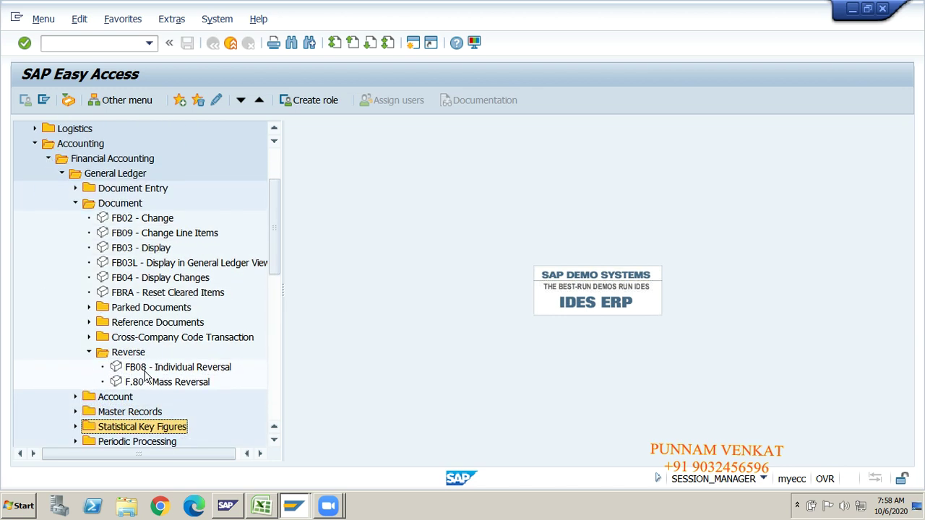
left_click(175, 372)
left_click(181, 382)
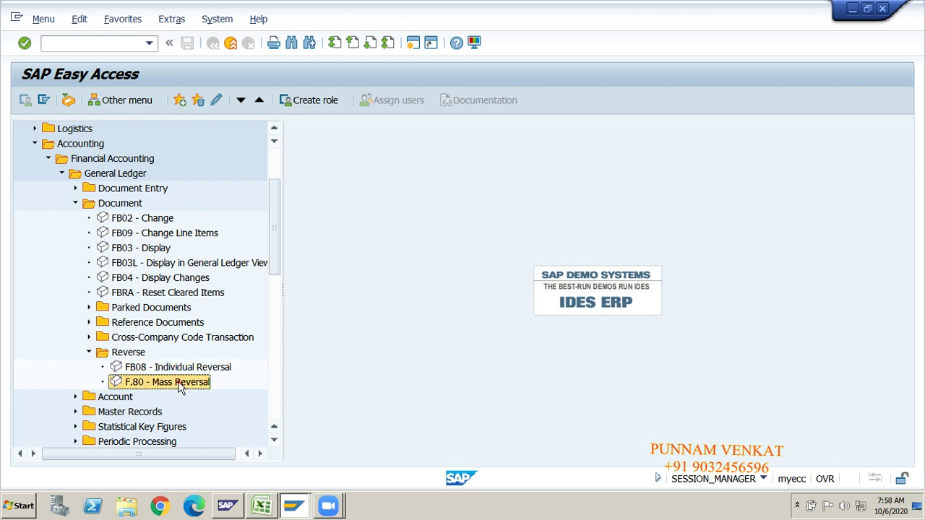
left_click(175, 370)
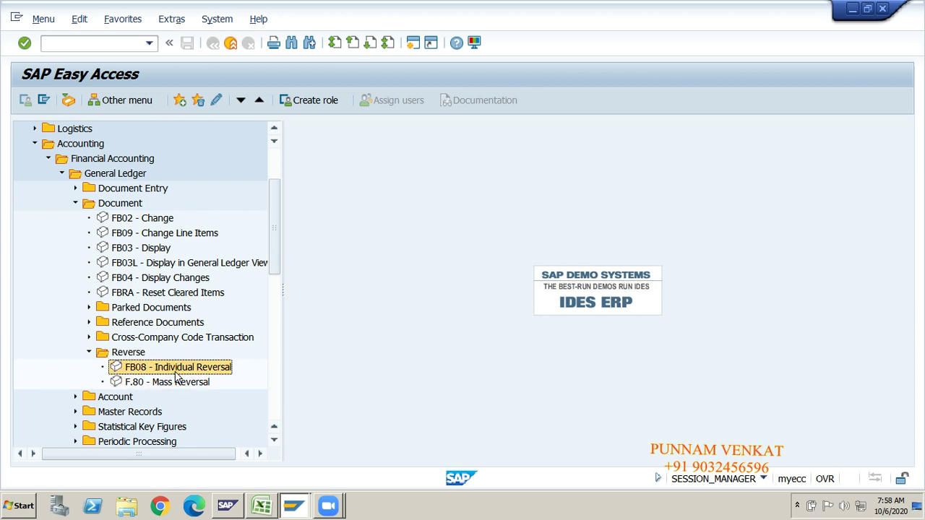
left_click(138, 383)
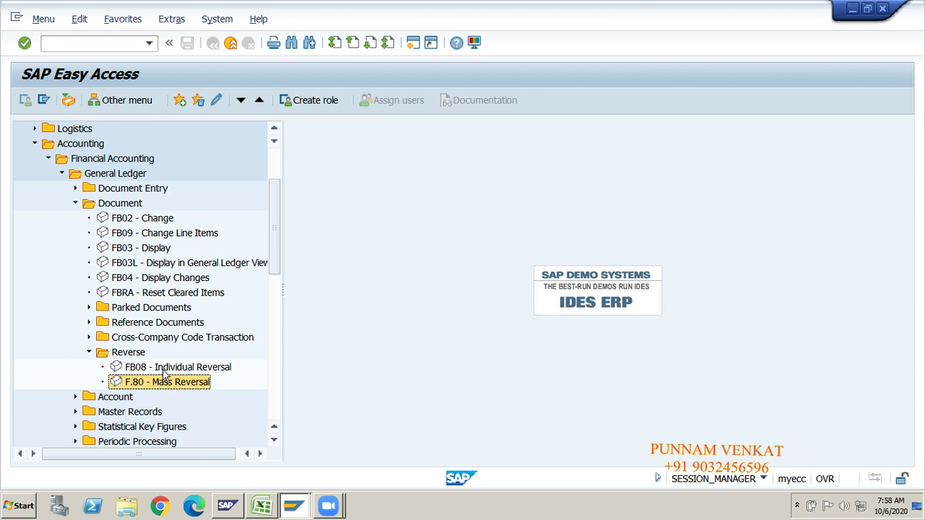
left_click(165, 368)
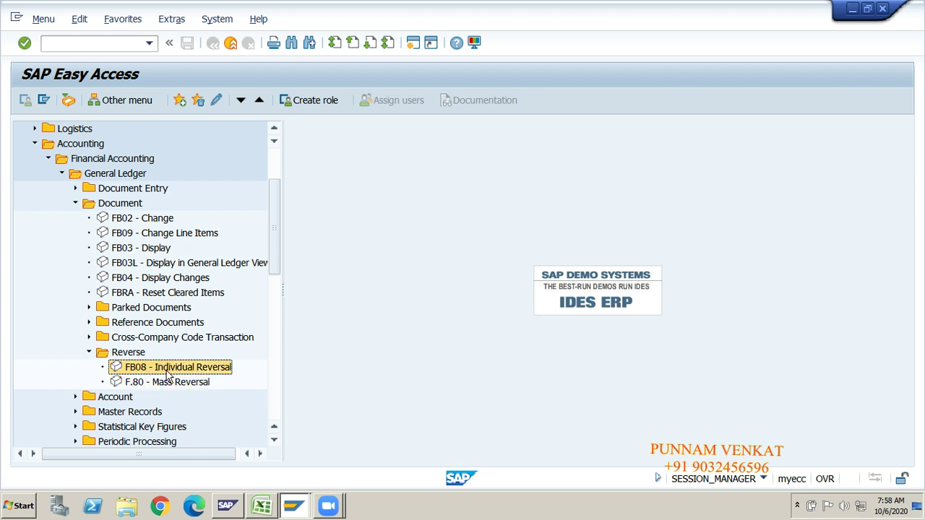
double_click(169, 369)
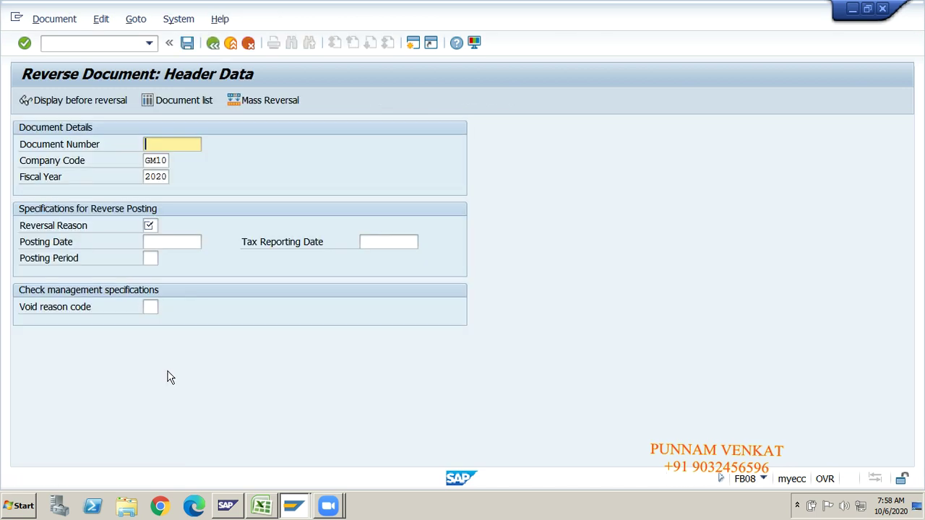
Step: Switch to the Excel notes and select the example's document number in cell I82
key("alt+Tab")
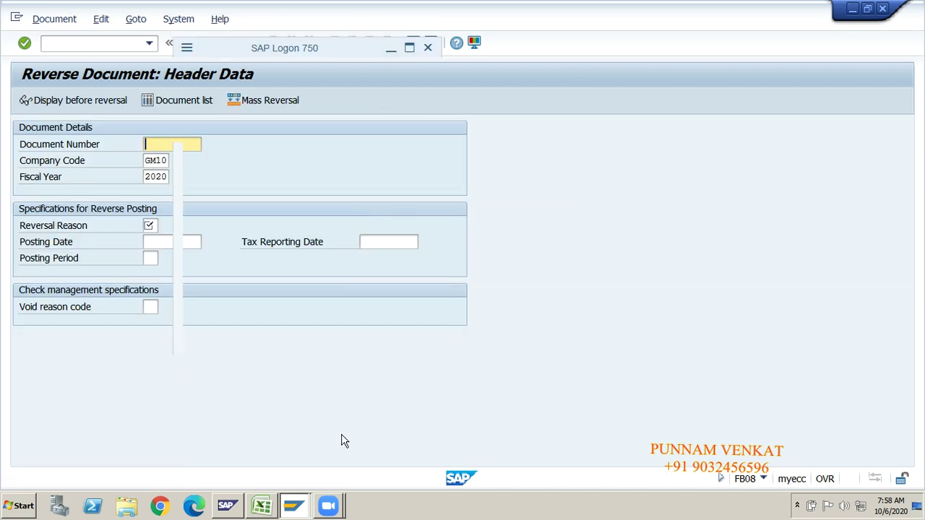
key("alt+Tab")
key("alt+Tab")
left_click(319, 430)
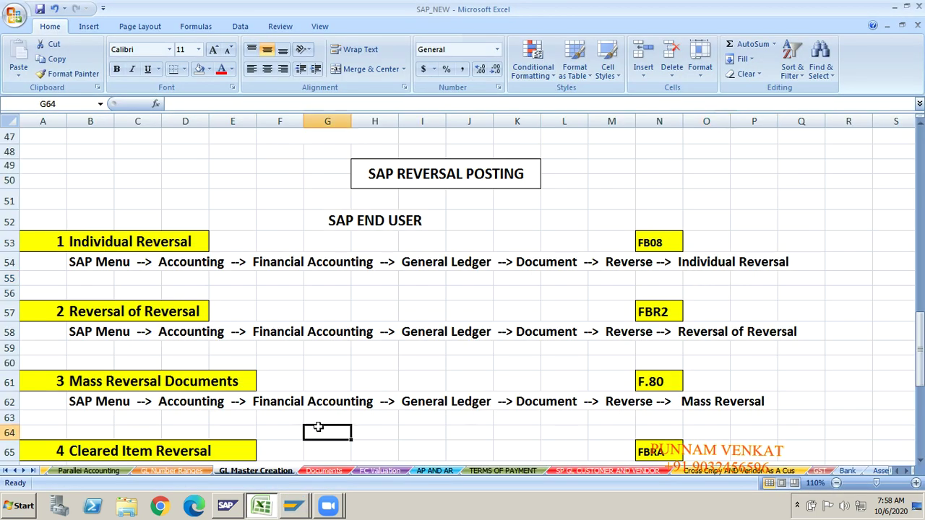
key("Down")
key("Down")
key("Down")
key("Down")
key("Down")
key("Down")
key("Down")
key("Down")
key("Down")
key("Down")
key("Down")
key("Down")
key("Down")
key("Down")
key("Down")
key("Down")
key("Down")
key("Down")
key("Down")
key("Down")
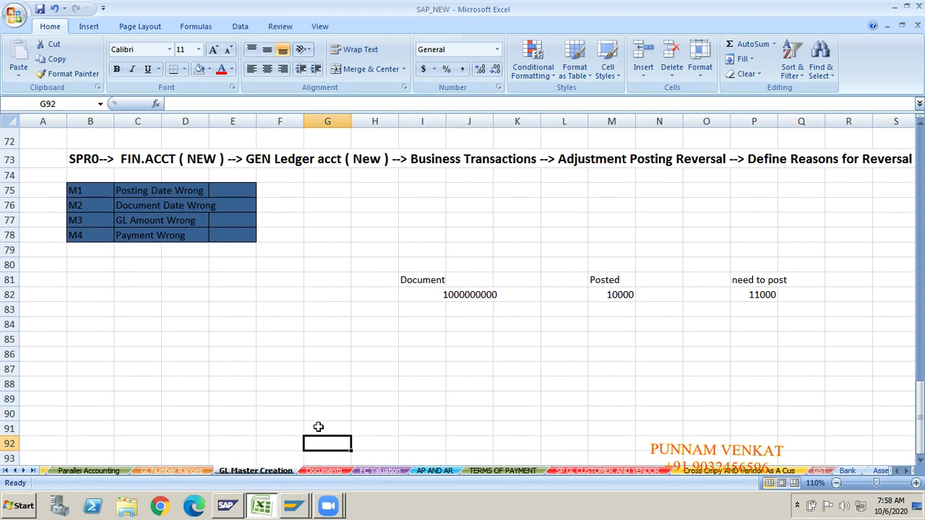
left_click(469, 296)
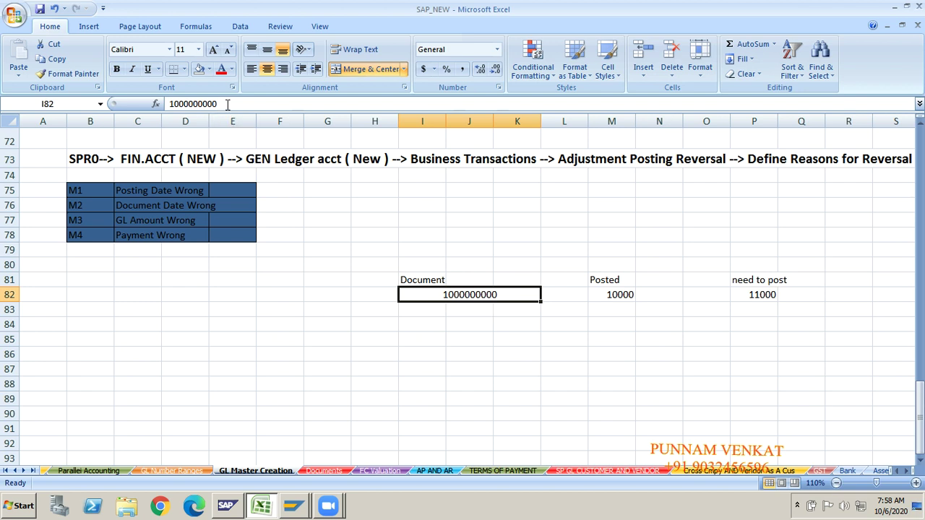
left_click_drag(219, 104, 160, 97)
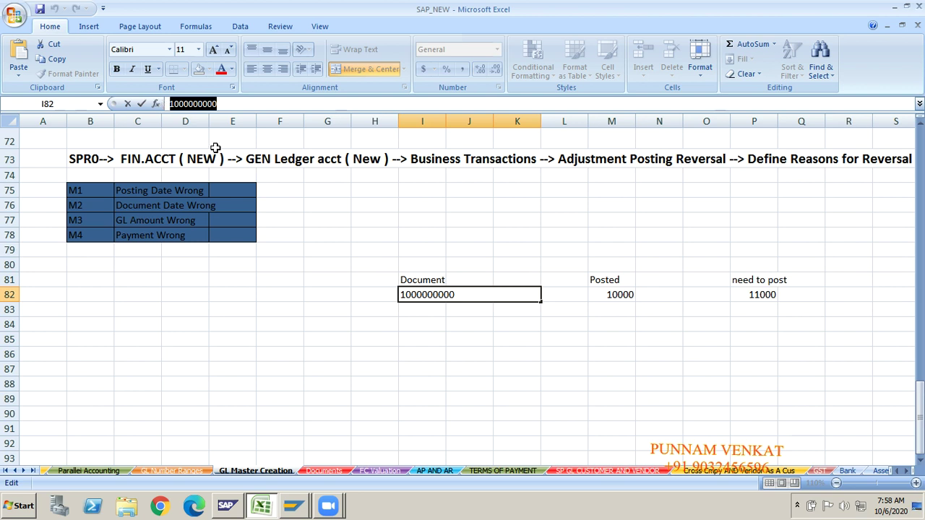
key("alt+Tab")
key("alt+Tab")
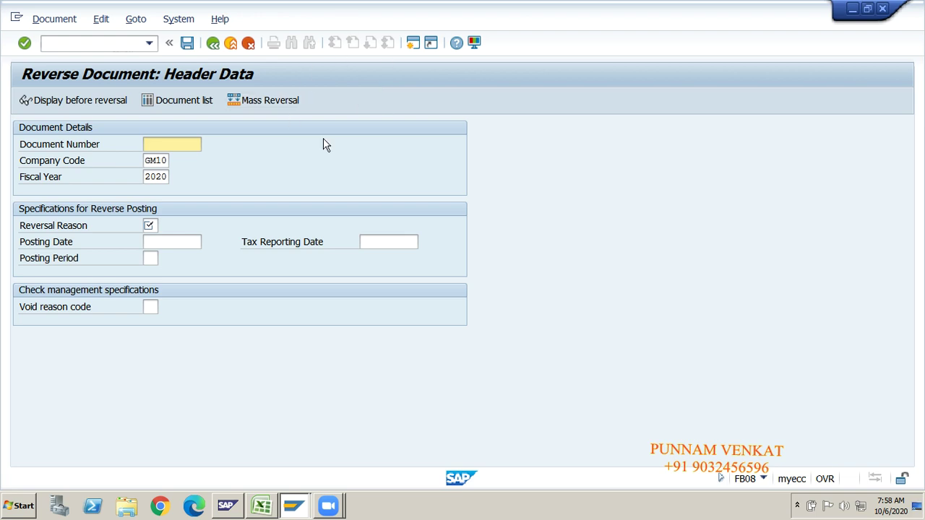
left_click(414, 45)
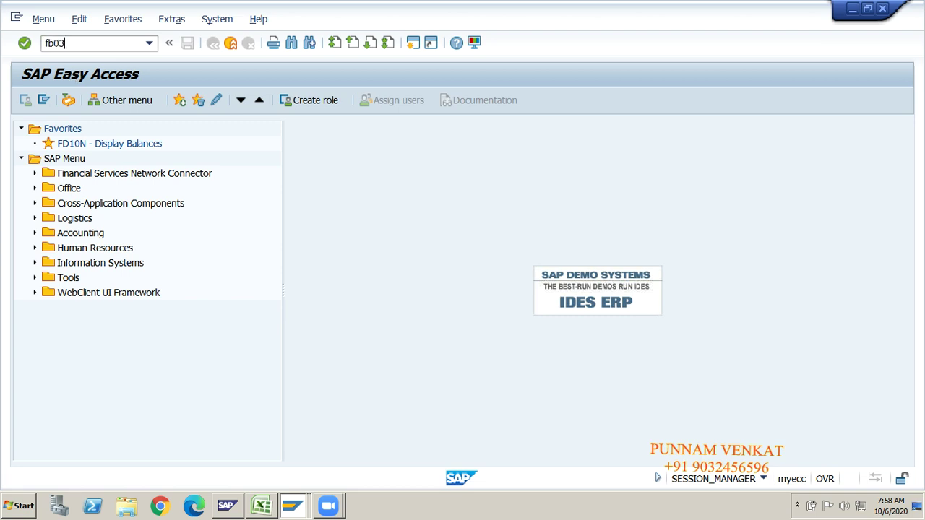
key("Return")
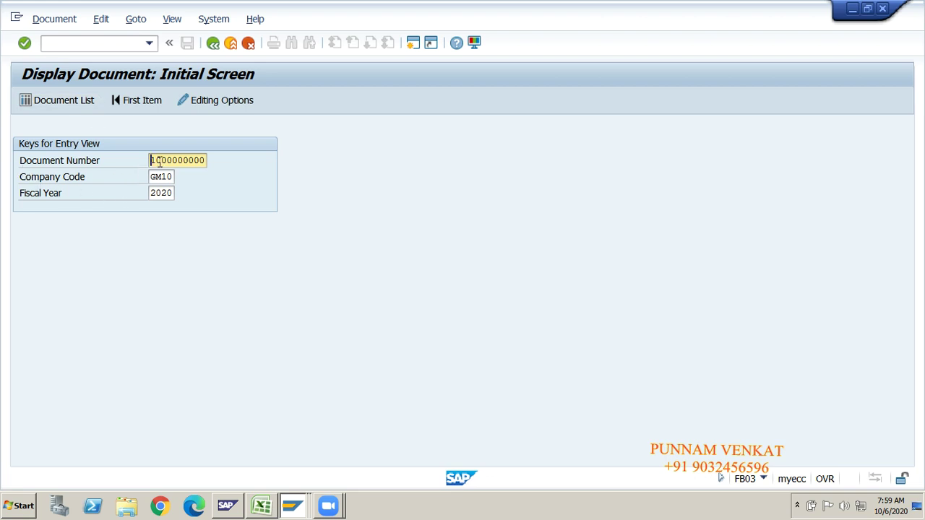
left_click(160, 181)
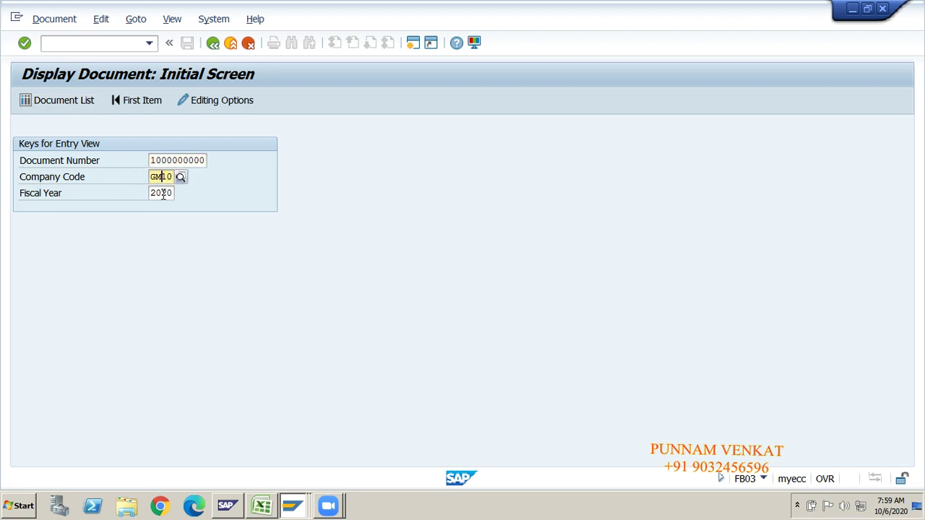
left_click(162, 193)
key("Return")
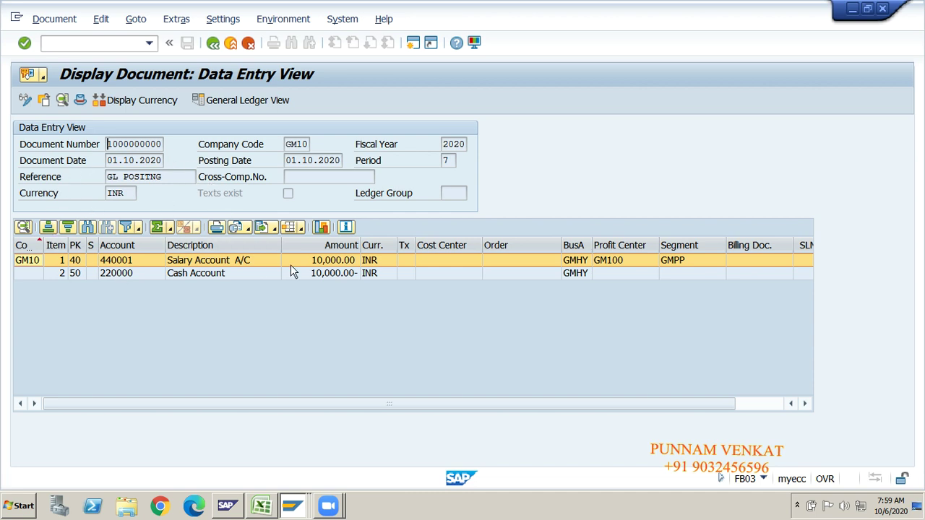
Step: Examine the amounts, account descriptions and posting keys of the document's two line items
left_click(317, 261)
left_click(317, 274)
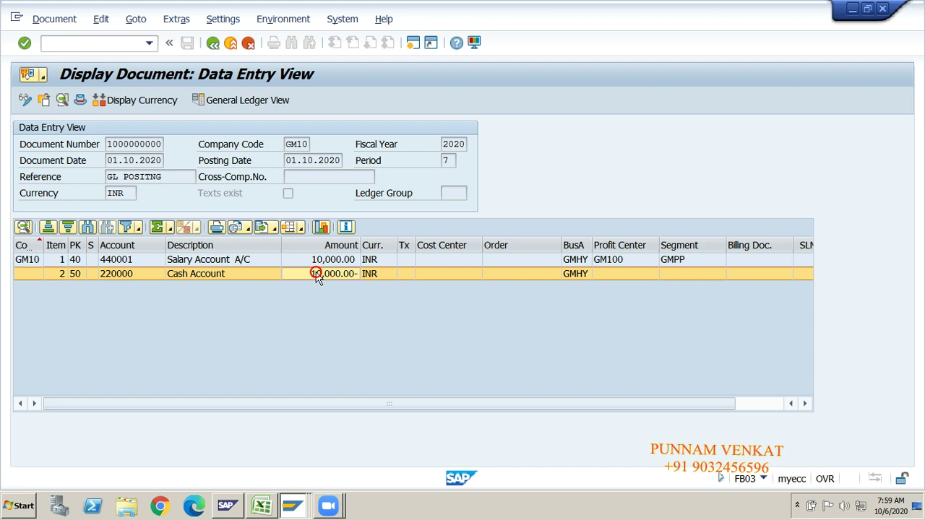
left_click(195, 262)
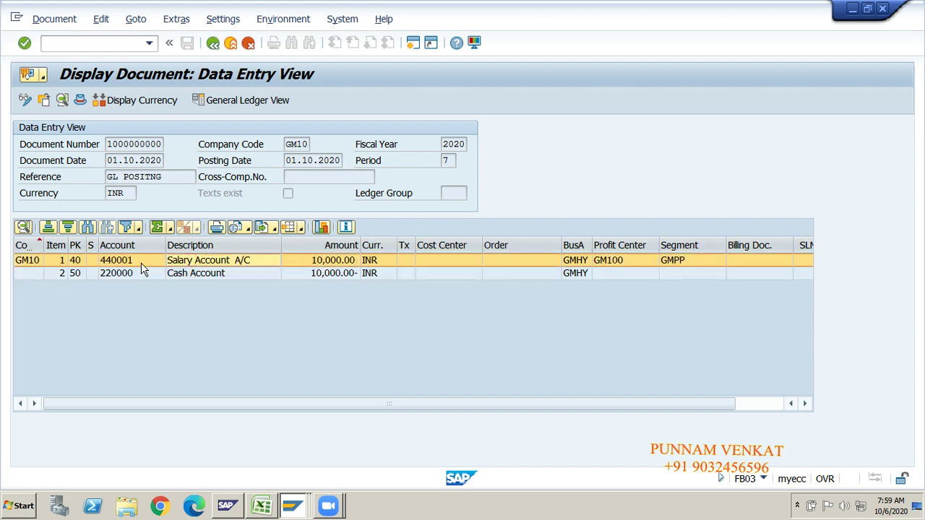
left_click(178, 274)
left_click(94, 261)
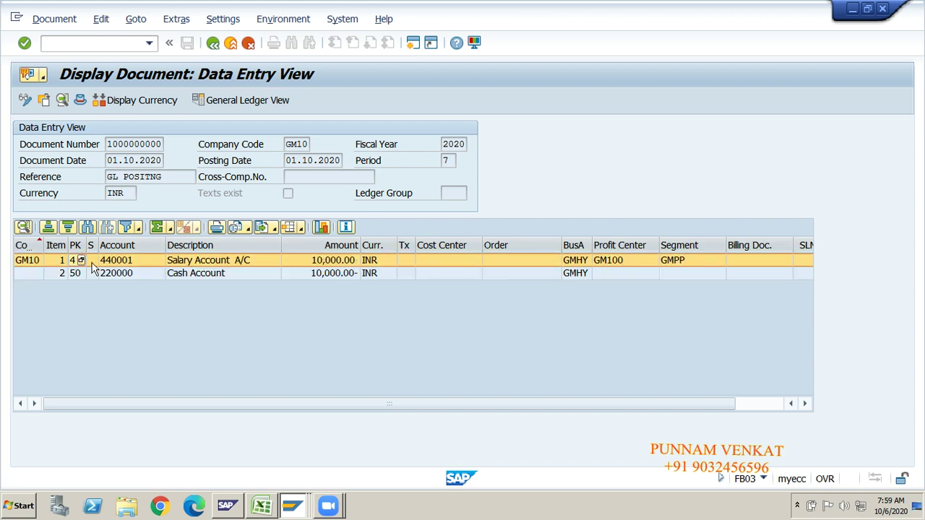
Step: View the details of the Salary Account line item and return to the data entry view
left_click(203, 266)
double_click(203, 266)
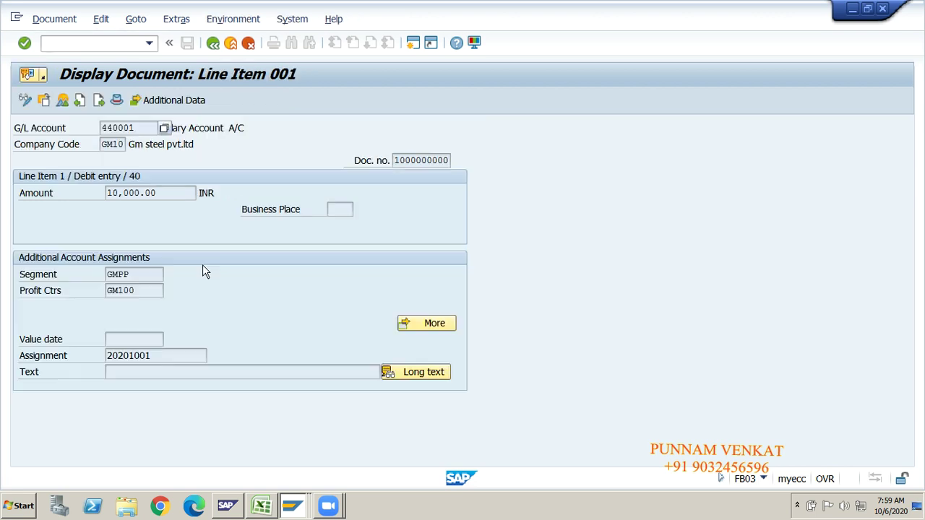
left_click(213, 44)
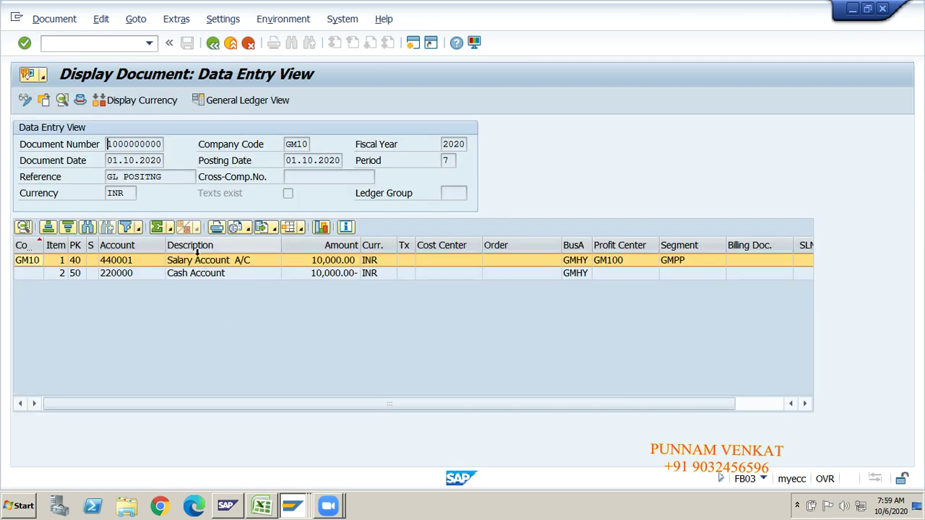
Step: Compare the Cash Account and Salary Account line items of the displayed document
left_click(197, 275)
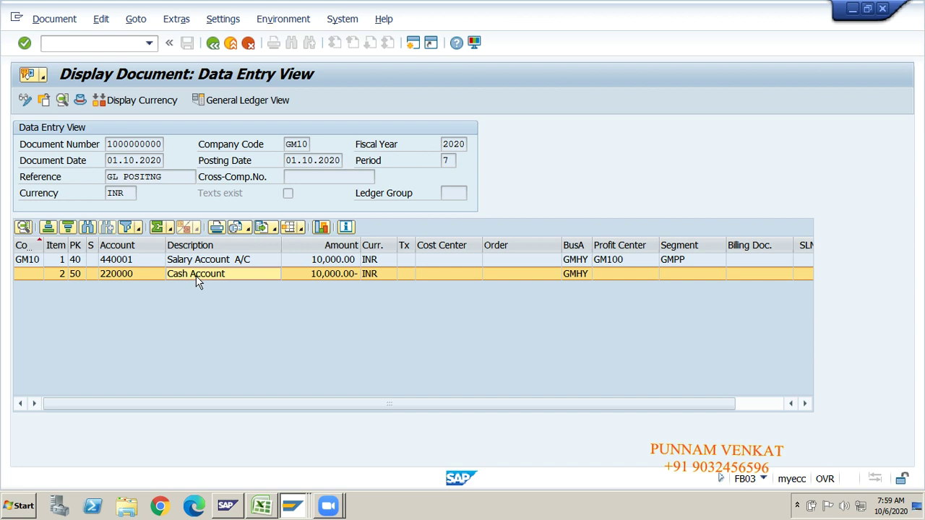
left_click(197, 260)
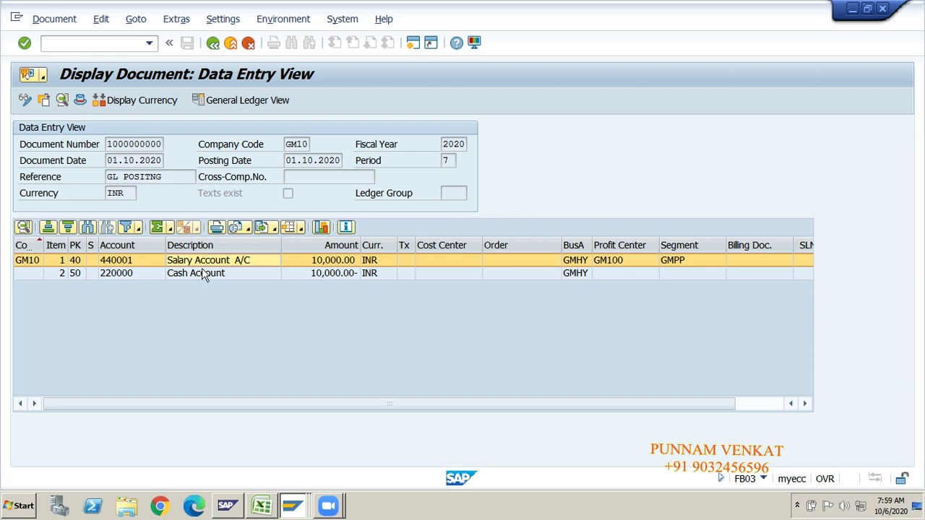
left_click(196, 278)
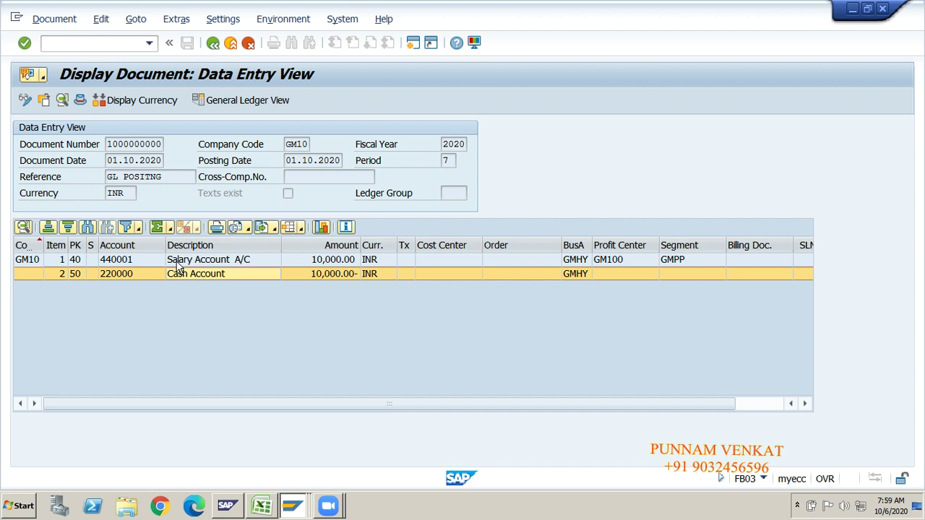
left_click(177, 262)
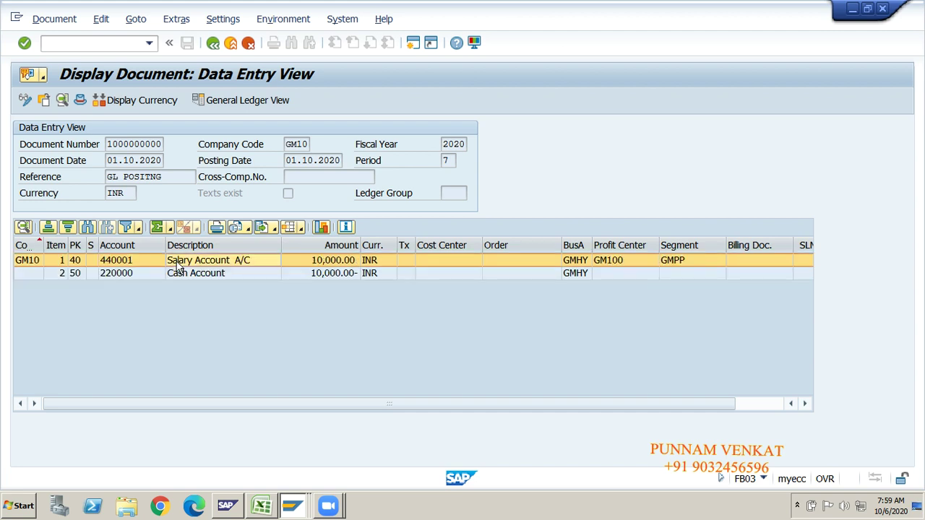
Step: Leave the document display and switch to the Reverse Document: Header Data window
left_click(213, 43)
left_click(212, 43)
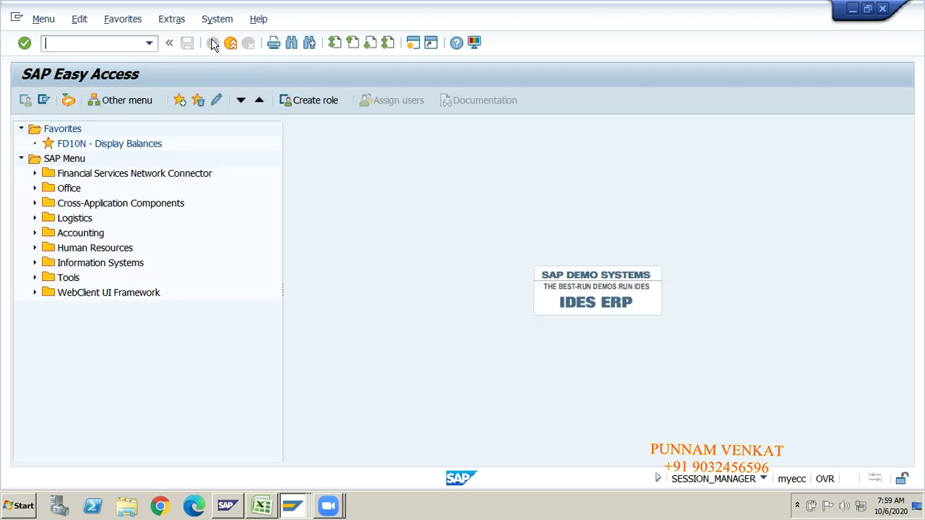
key("alt+Tab")
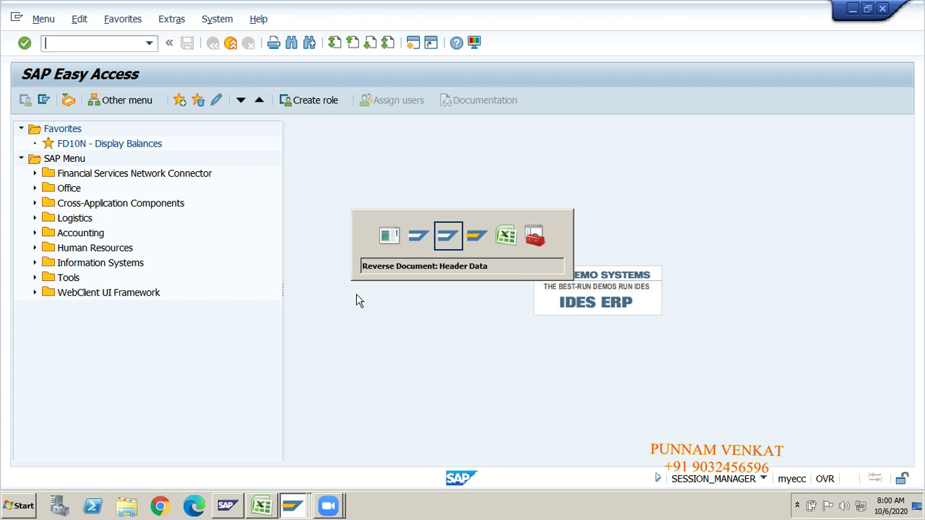
key("alt+Tab")
key("alt+Tab")
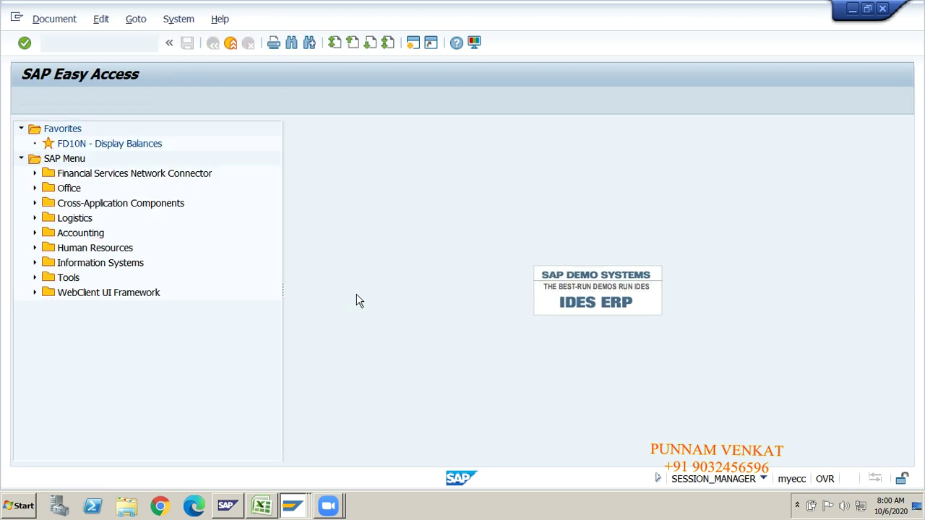
left_click(102, 44)
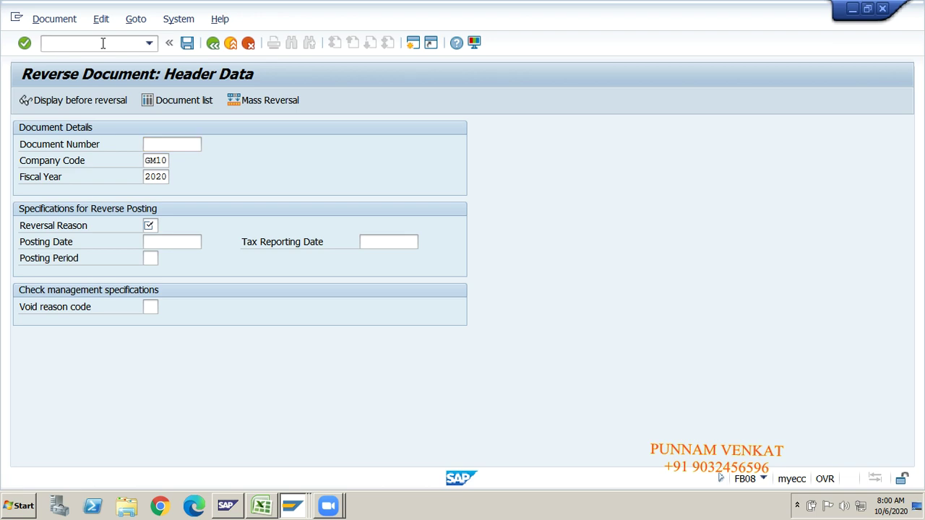
Step: Exit the reversal screen and reopen the FB08 Individual Reversal transaction from SAP Easy Access
left_click(231, 43)
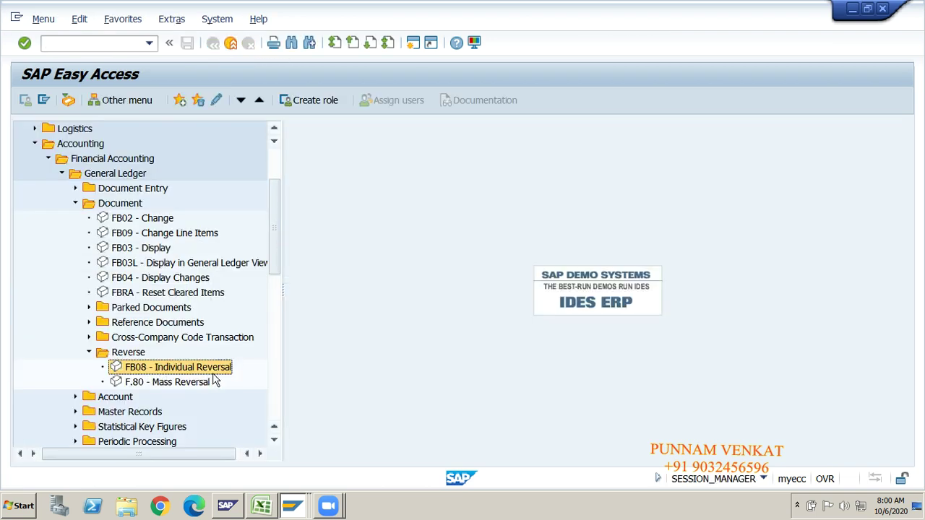
double_click(168, 369)
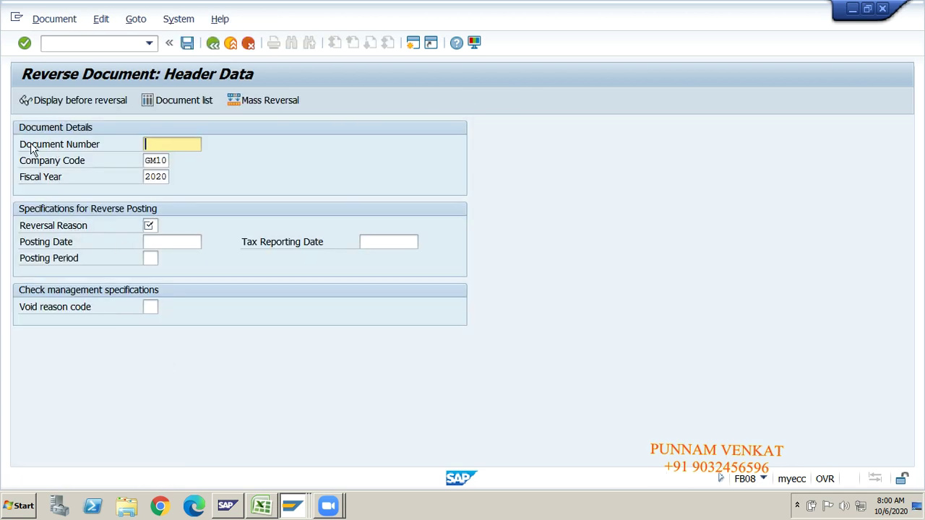
left_click_drag(22, 148, 130, 155)
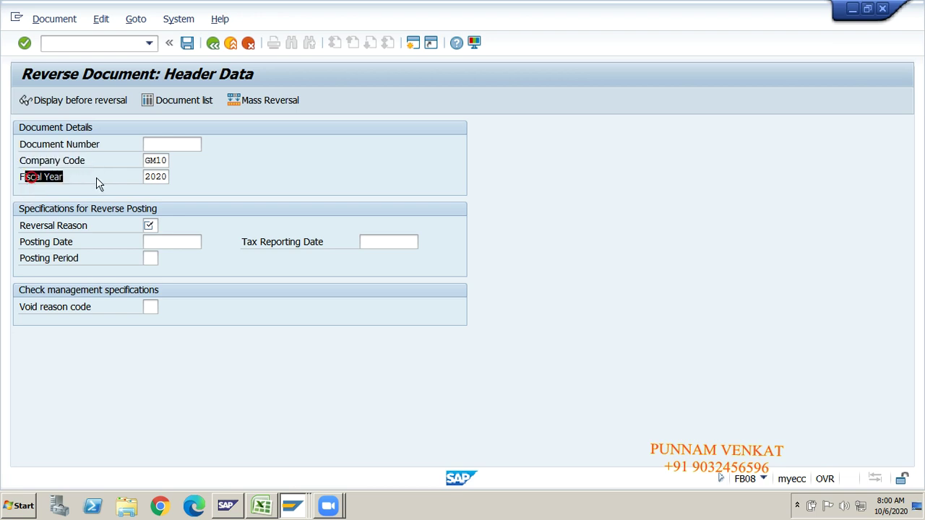
key("alt+Tab")
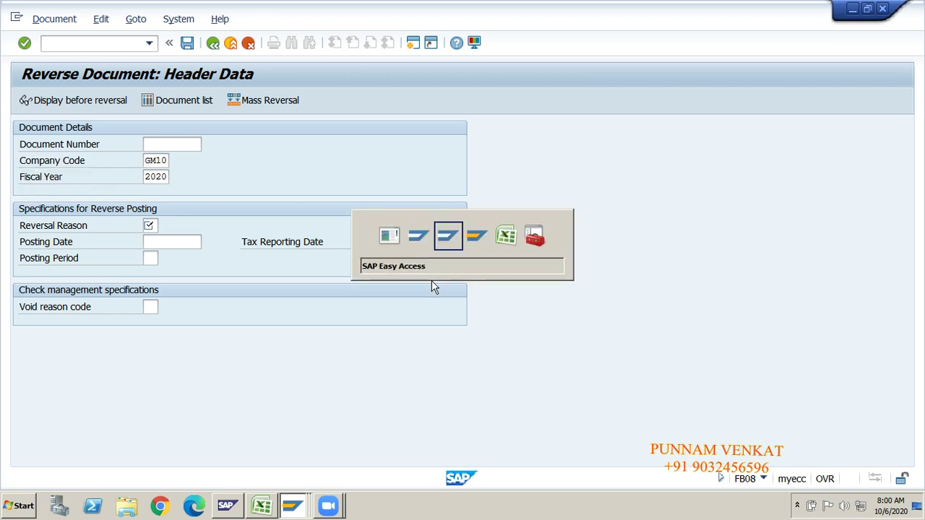
key("alt+Tab")
key("alt+Tab")
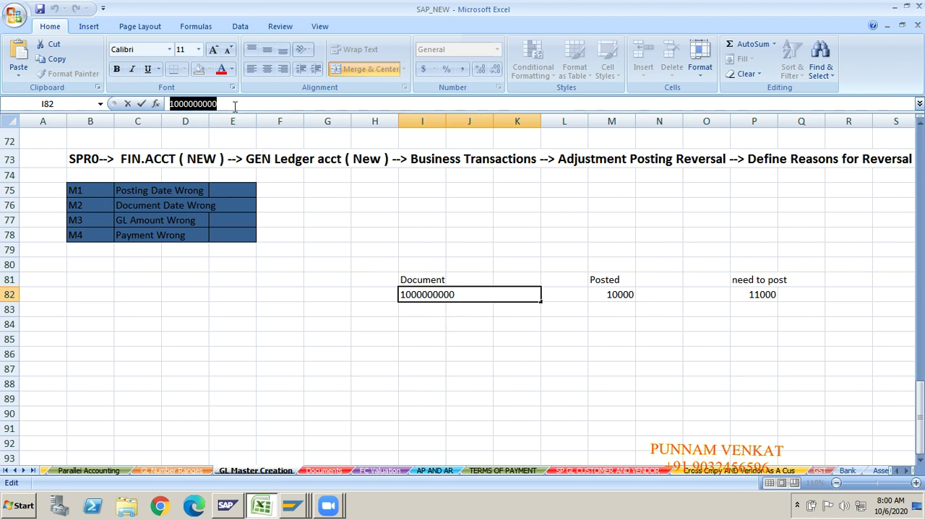
left_click_drag(232, 103, 160, 103)
key("ctrl+c")
key("alt+Tab")
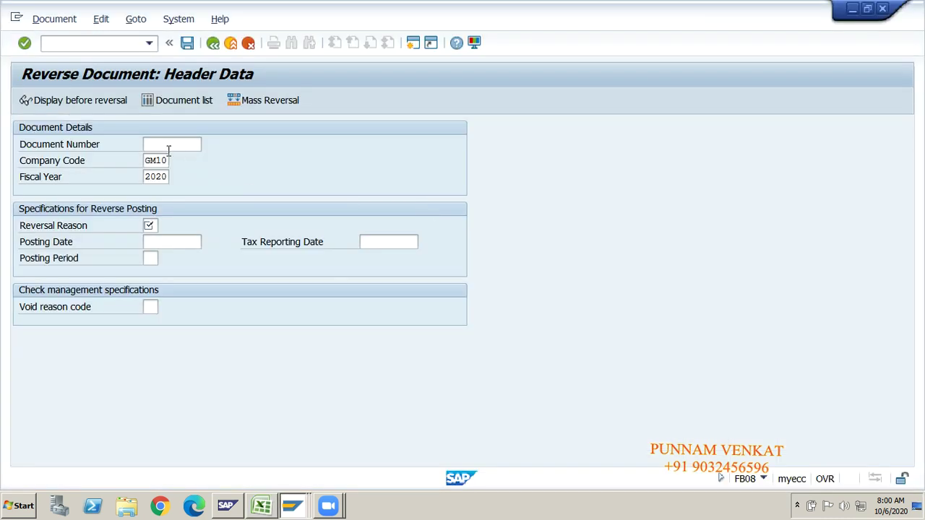
left_click(166, 150)
type("Fiscal Year")
key("BackSpace")
key("BackSpace")
key("BackSpace")
key("BackSpace")
key("BackSpace")
key("BackSpace")
key("BackSpace")
key("BackSpace")
key("BackSpace")
key("BackSpace")
key("alt+Tab")
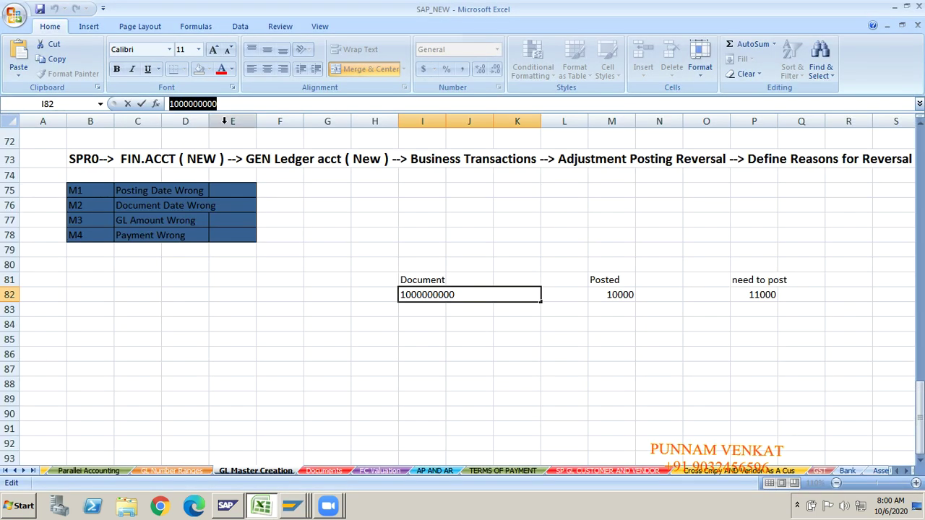
key("alt+Tab")
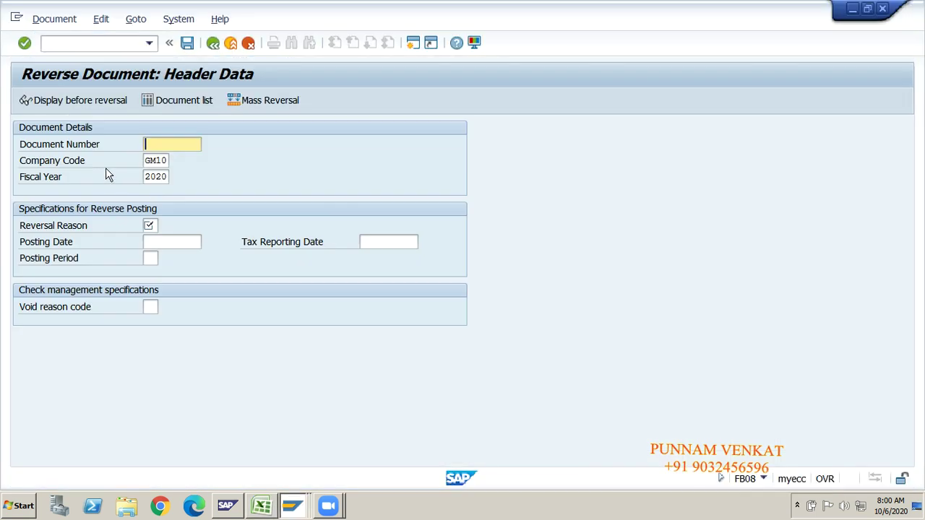
key("ctrl+v")
left_click(152, 161)
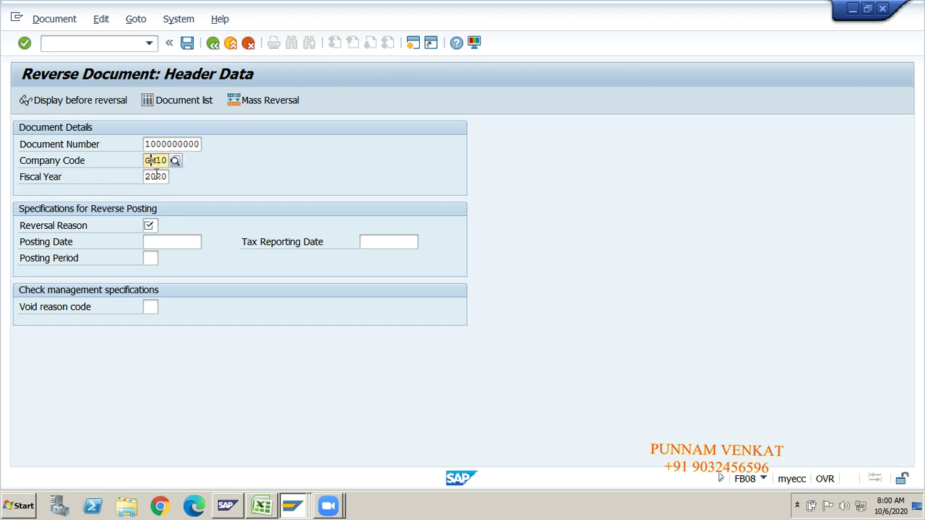
left_click(156, 175)
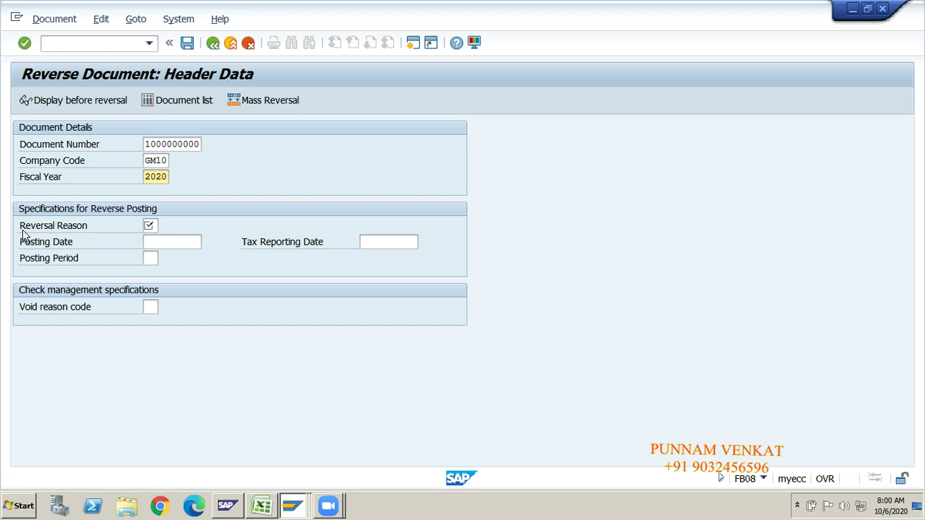
Step: Compare the posted and need-to-post amounts in the Excel notes to work out the reversal reason, and return to SAP
left_click(153, 225)
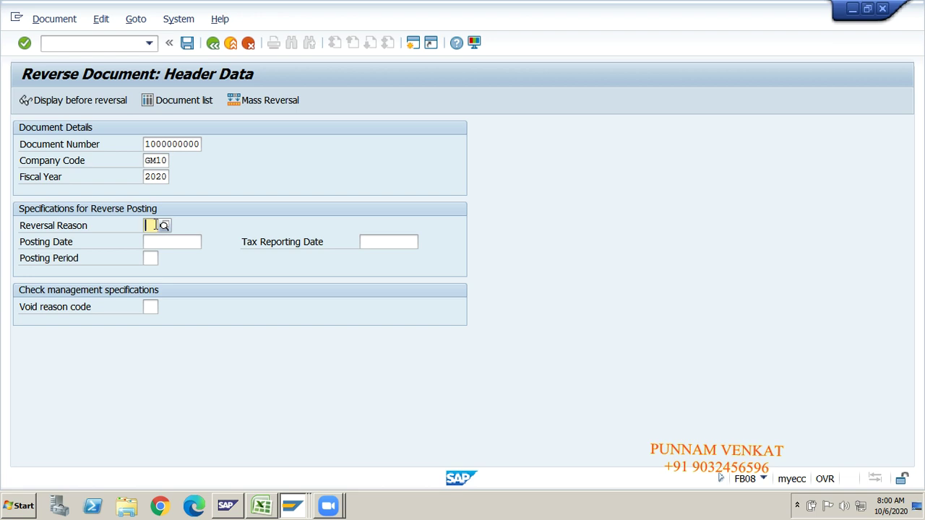
key("alt+Tab")
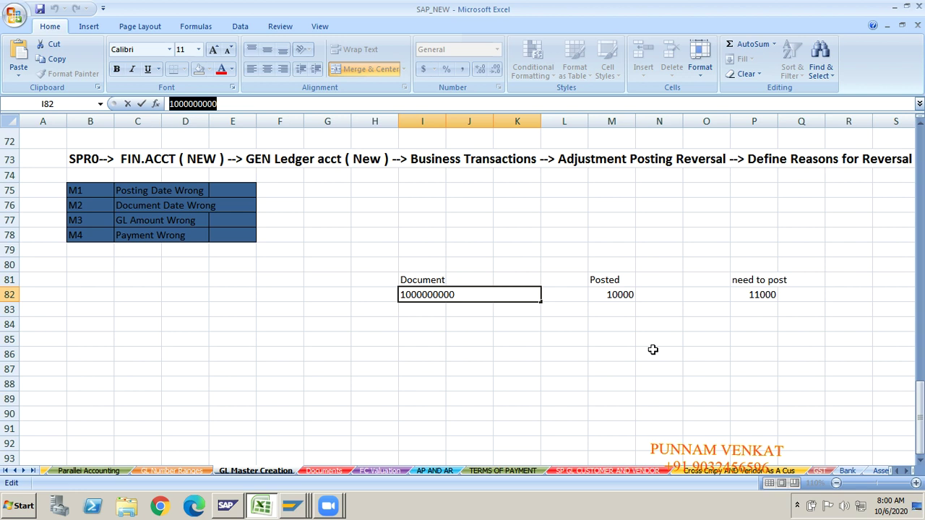
left_click(652, 351)
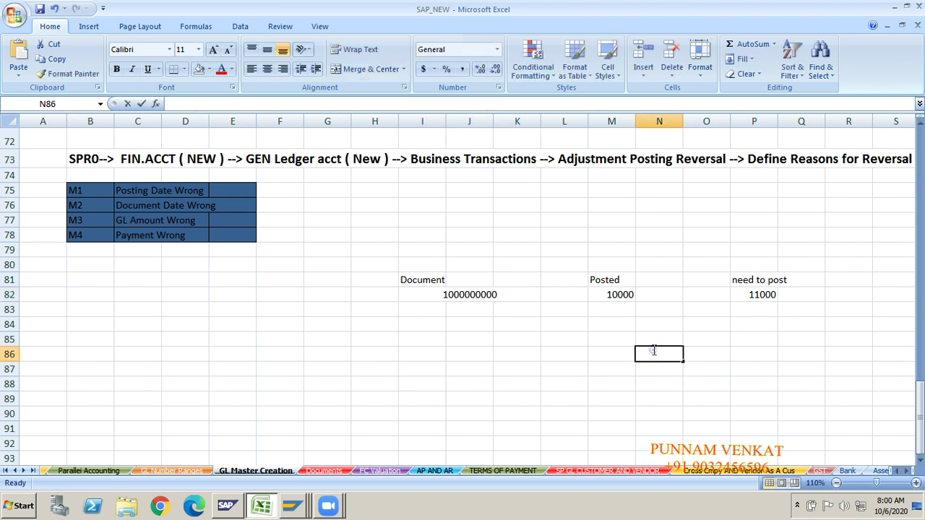
left_click(615, 319)
left_click(762, 321)
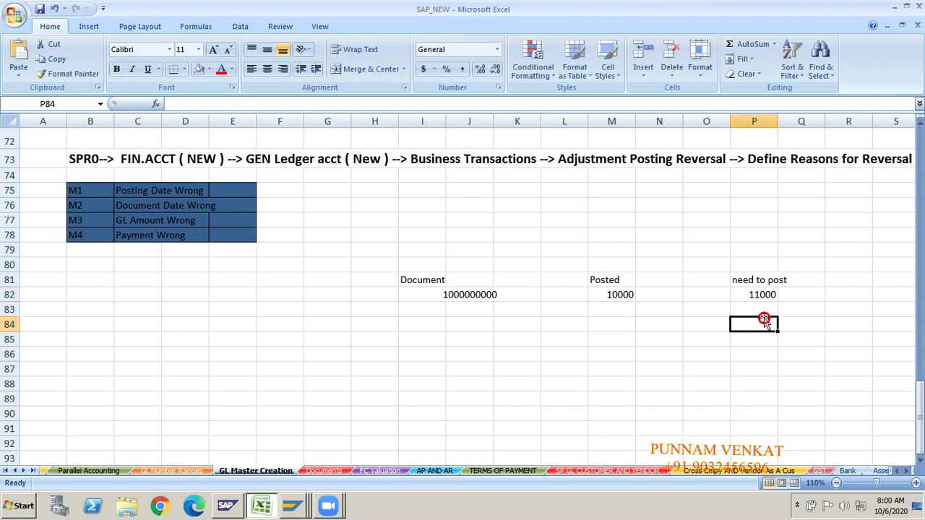
left_click(619, 307)
left_click(780, 315)
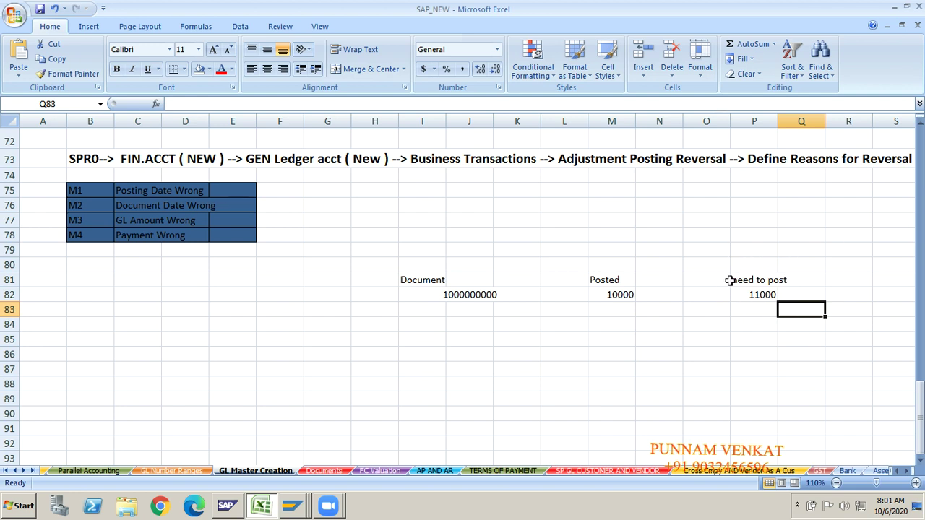
left_click(627, 292)
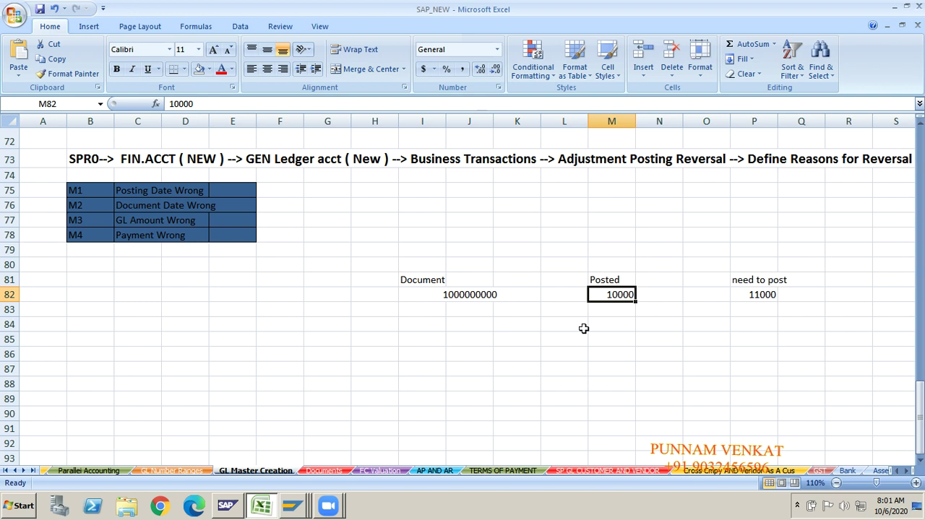
key("alt+Tab")
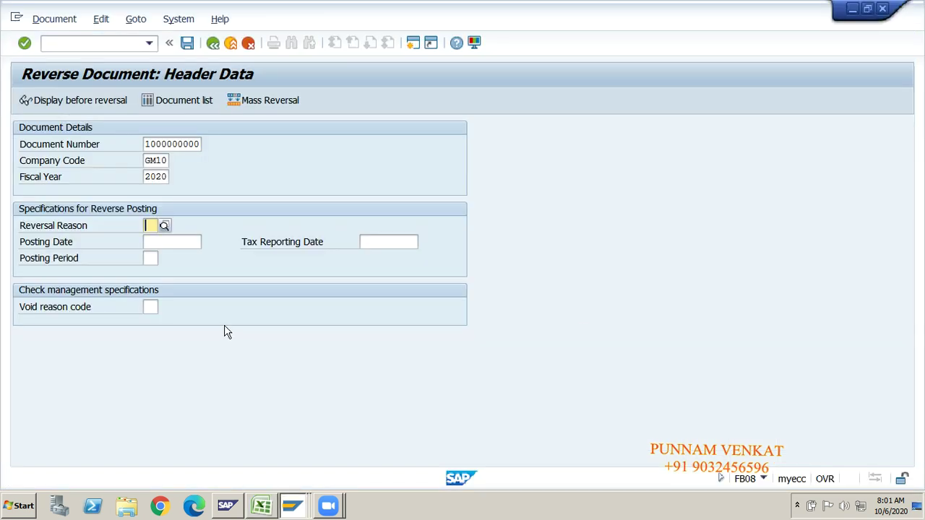
Step: Review the available reversal reasons G1 to G4 and choose G3, GL Amount Wrong, as the reversal reason
left_click(165, 226)
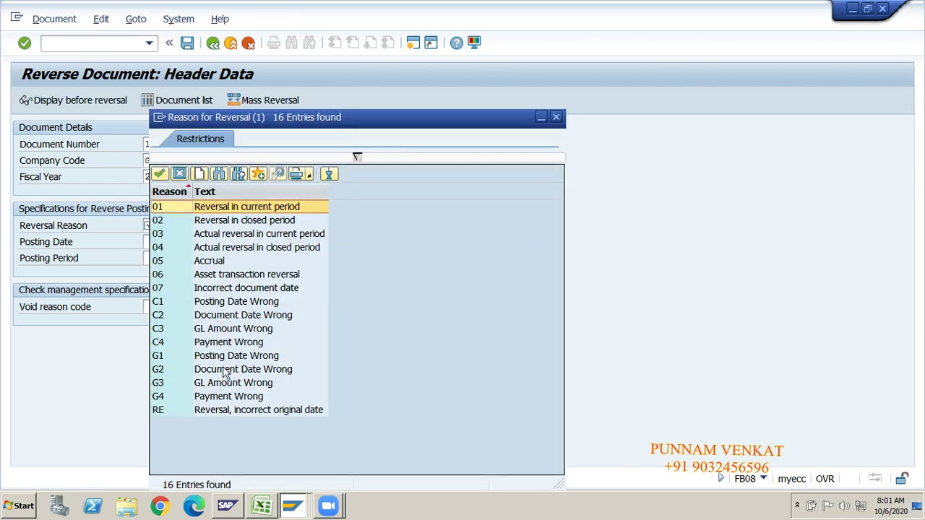
left_click(160, 356)
left_click(160, 370)
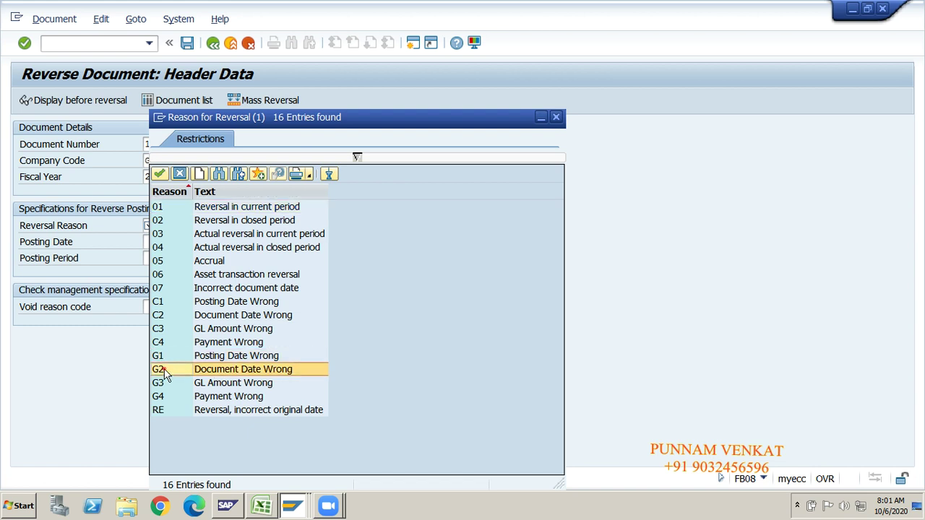
left_click(162, 383)
left_click(162, 396)
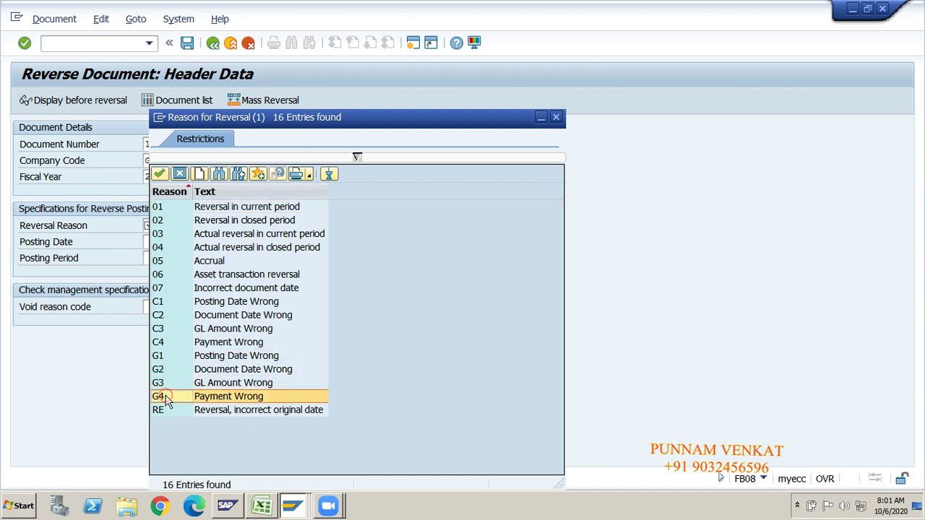
left_click(158, 357)
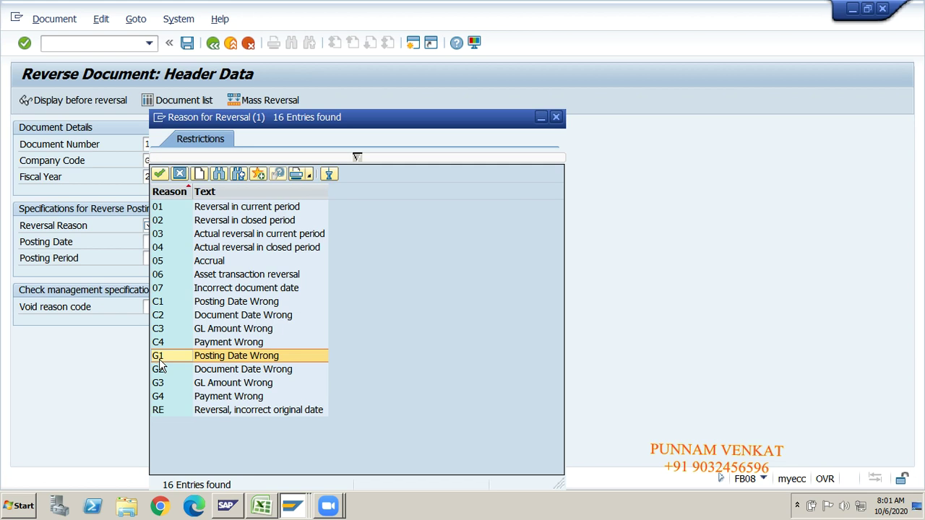
key("Down")
key("Down")
key("Down")
key("Down")
key("Up")
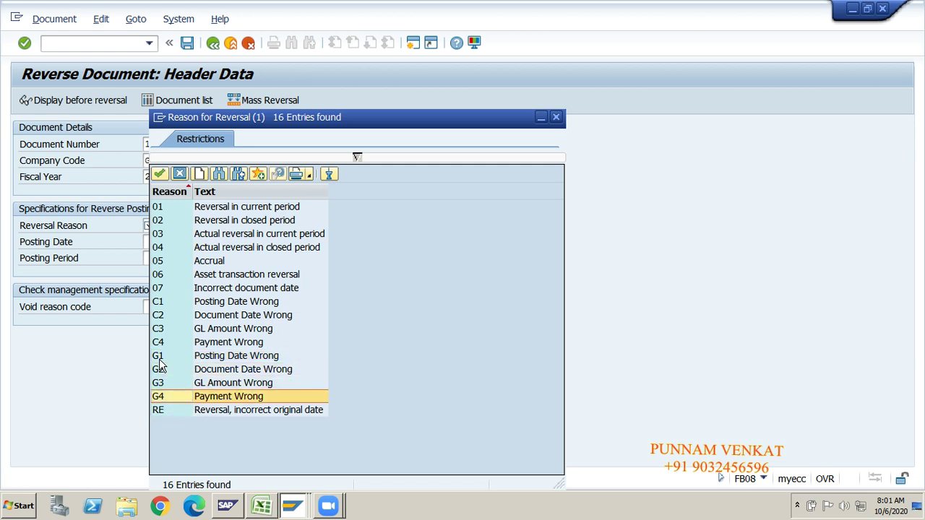
key("Up")
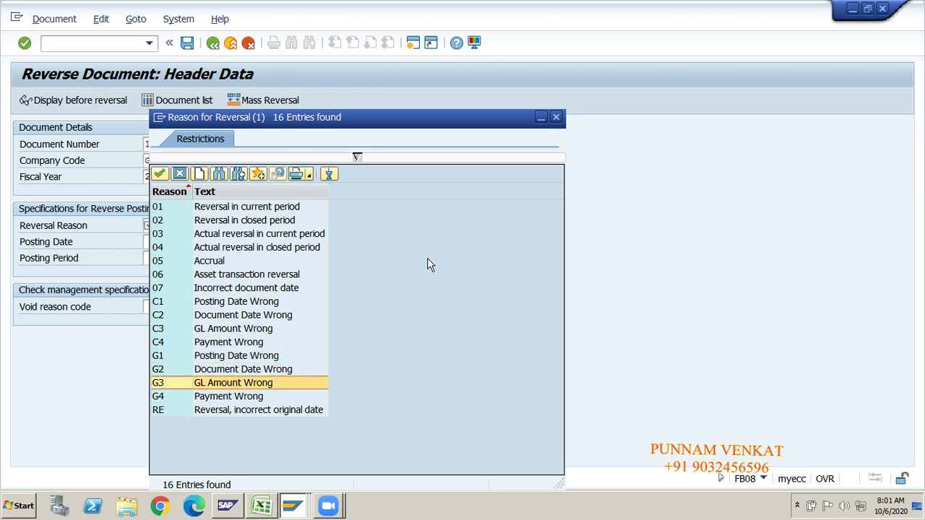
left_click(172, 383)
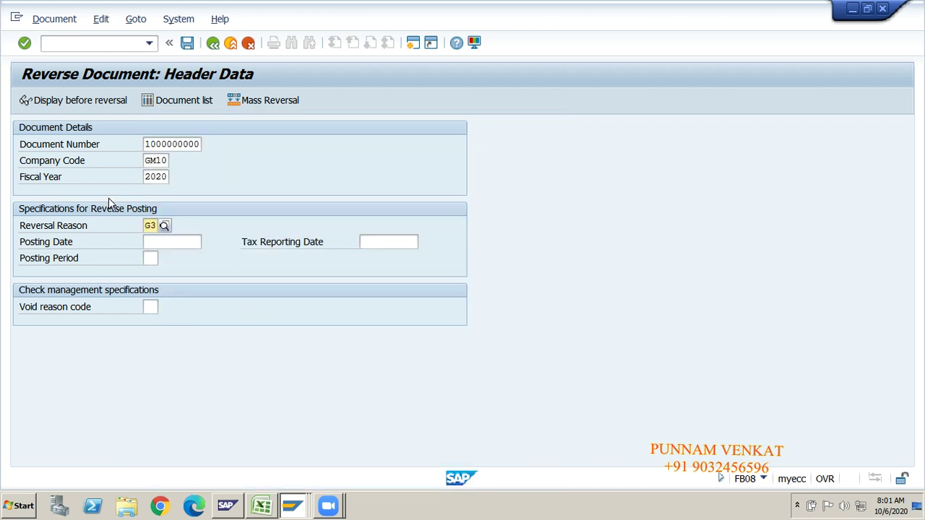
Step: Display the document before reversal, compare its Salary Account and Cash Account line items, and return to the header data
left_click(82, 103)
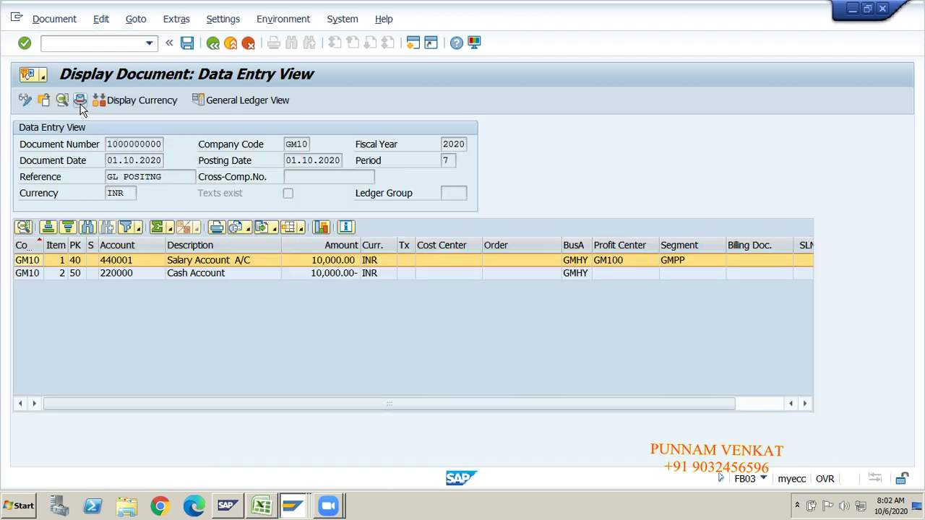
left_click(195, 279)
left_click(195, 274)
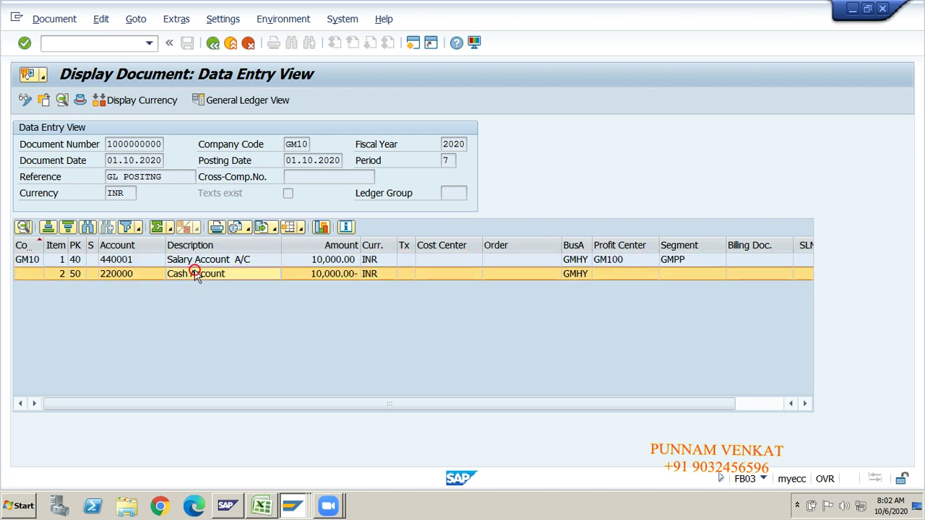
left_click(195, 263)
left_click(196, 274)
left_click(196, 261)
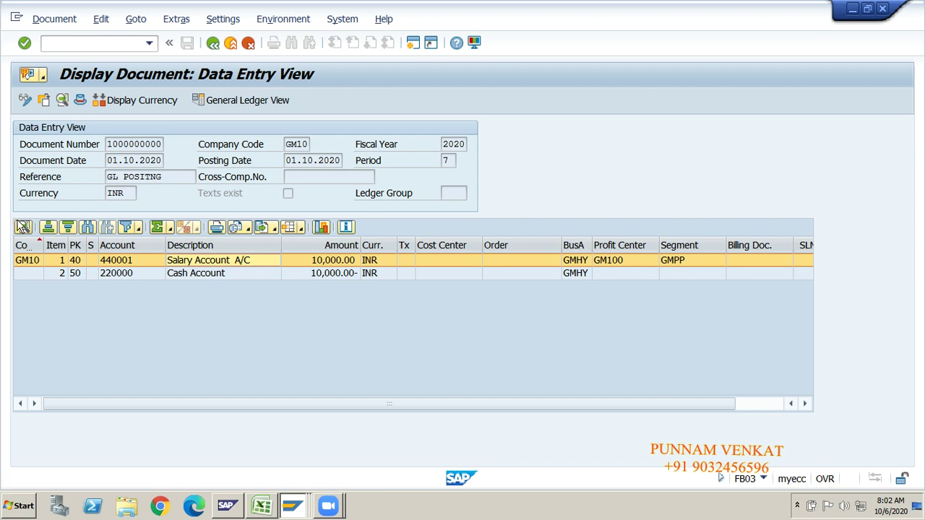
left_click(213, 43)
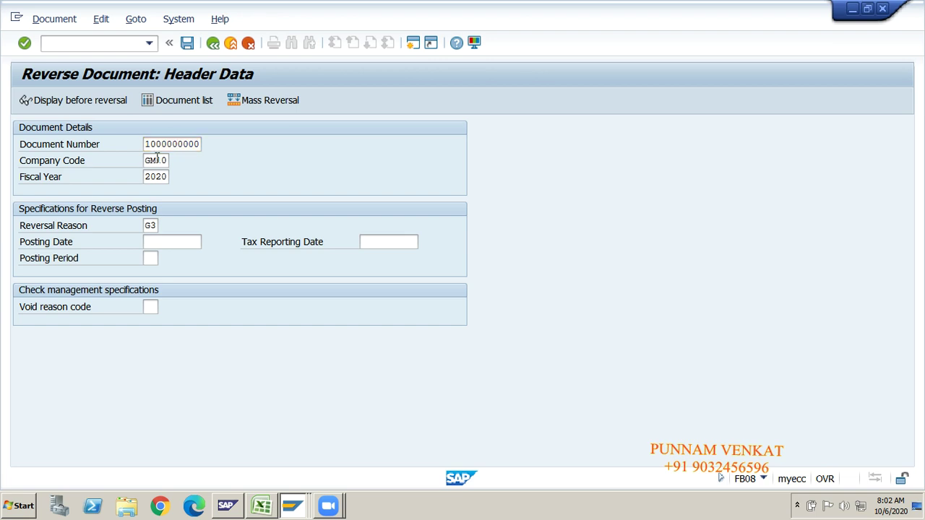
left_click(151, 225)
left_click(188, 47)
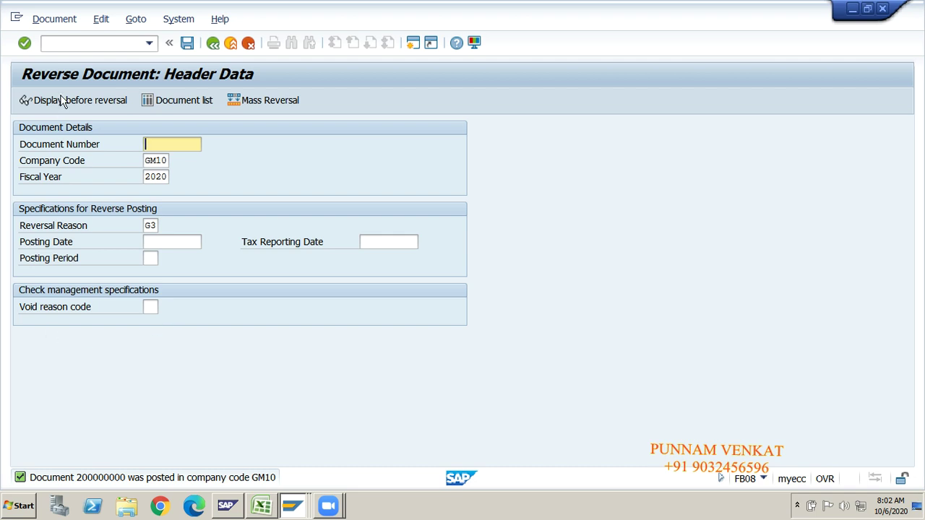
Step: Display the posted reversal document, compare the posting keys and accounts of its two line items, and return to the header data
left_click(53, 20)
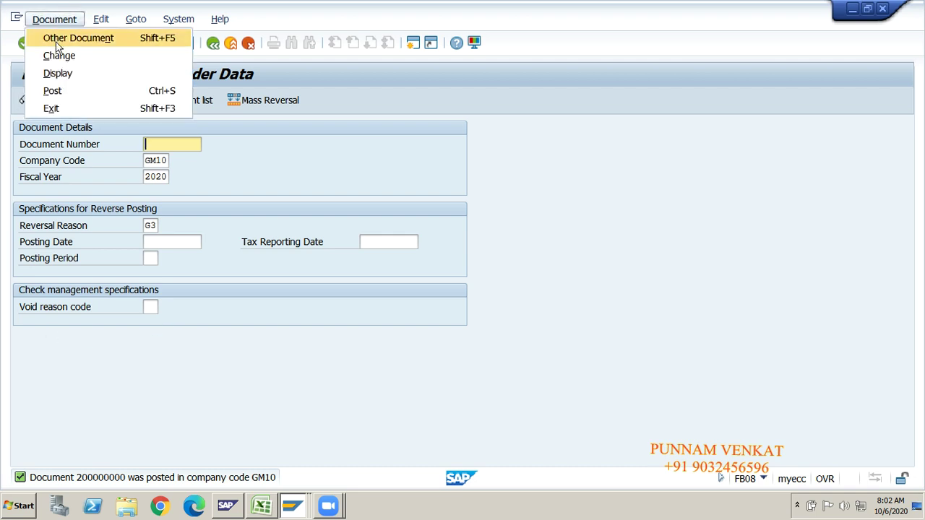
left_click(66, 75)
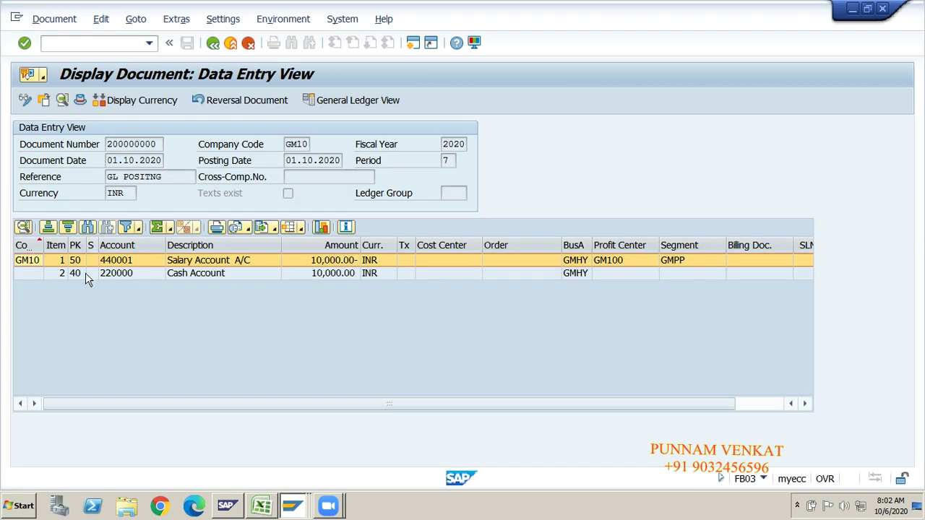
left_click(76, 277)
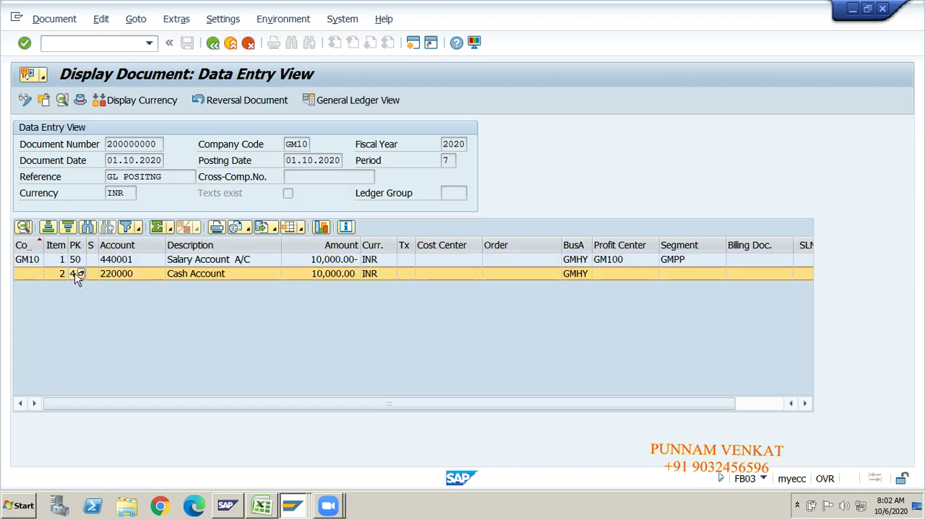
left_click(75, 260)
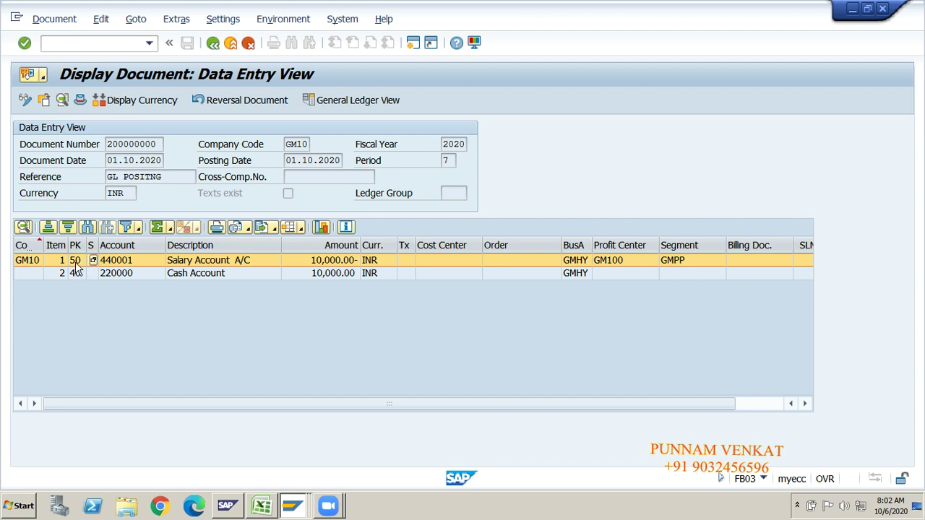
left_click(190, 276)
left_click(195, 263)
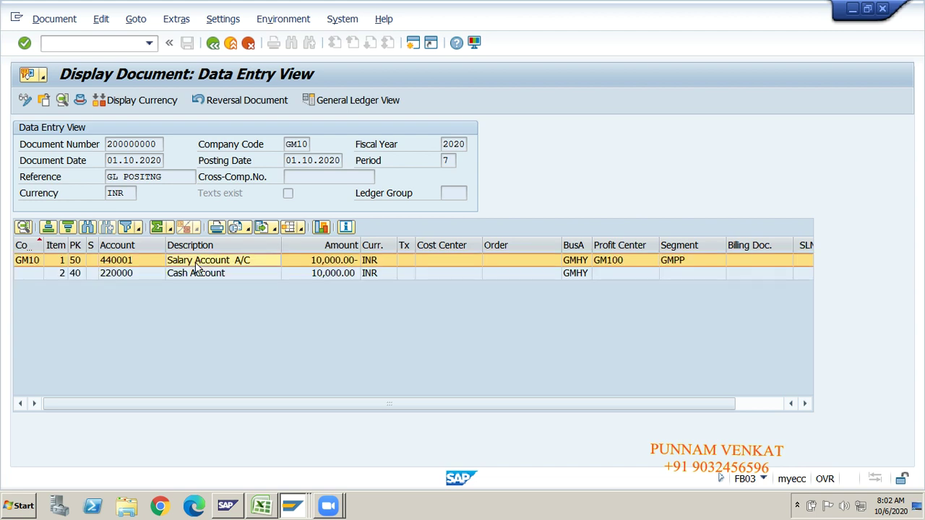
left_click(195, 272)
left_click(200, 263)
left_click(211, 43)
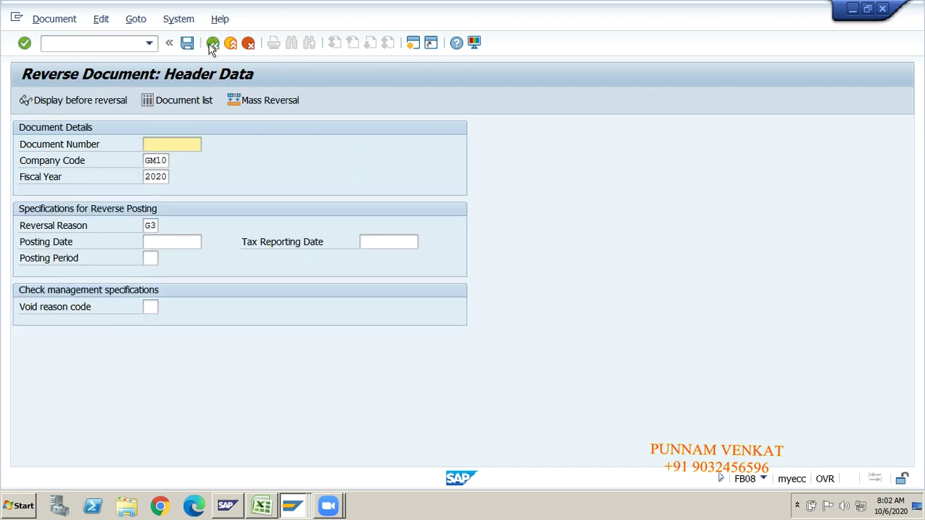
Step: Leave the document reversal transaction and return to the SAP Easy Access screen
left_click(129, 43)
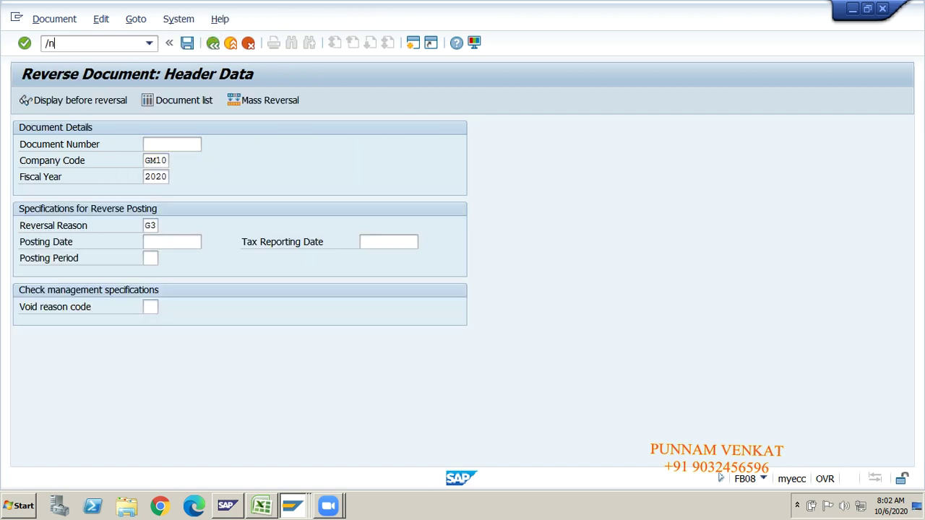
type("/n")
key("Return")
Step: Switch to the Excel workbook and enter FB50 in cell P84, below the 11000 amount that needs posting
key("alt+Tab")
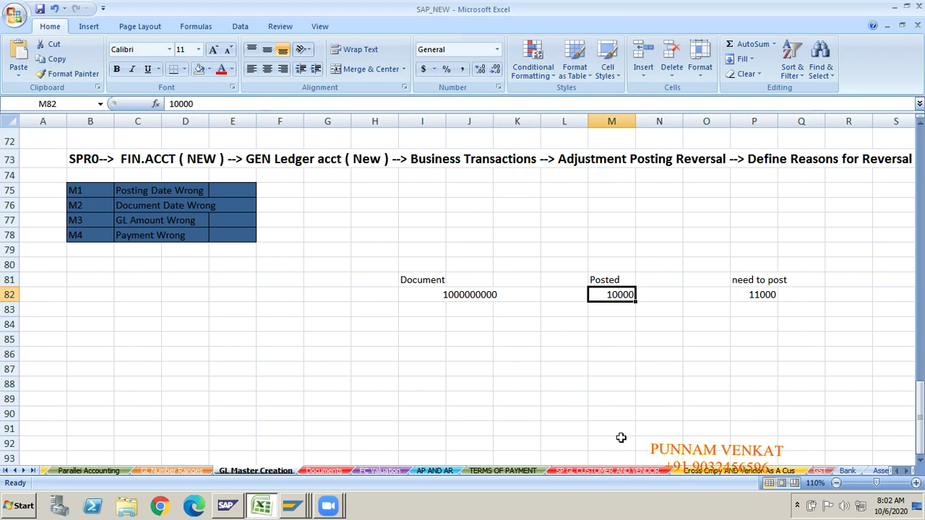
left_click(765, 298)
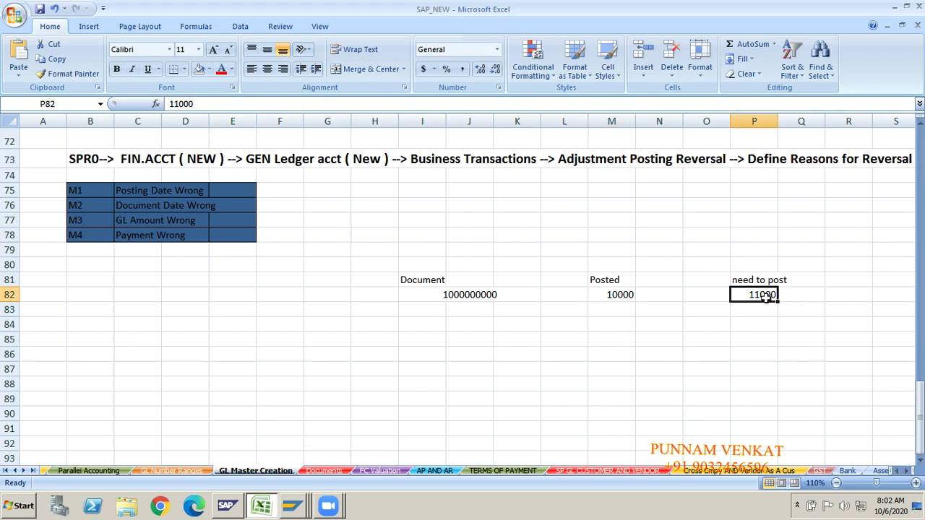
left_click(757, 326)
type("FB50")
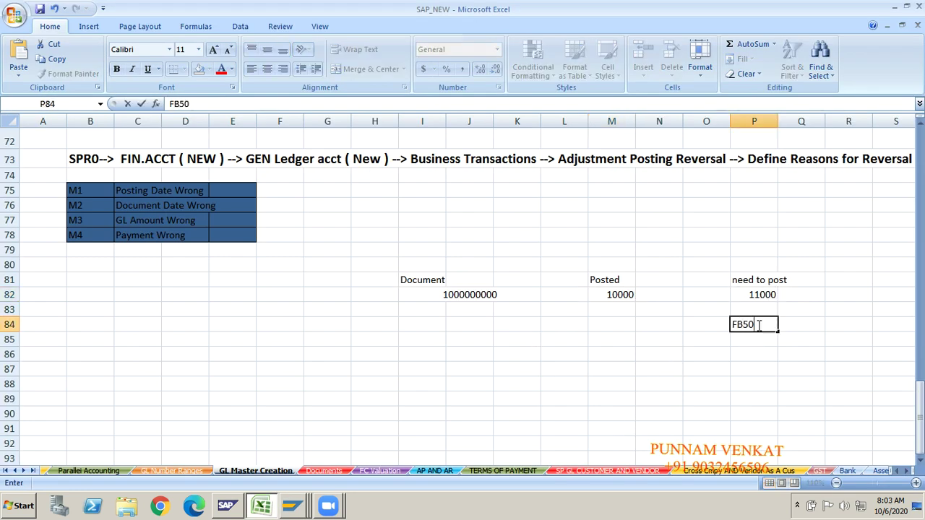
key("Return")
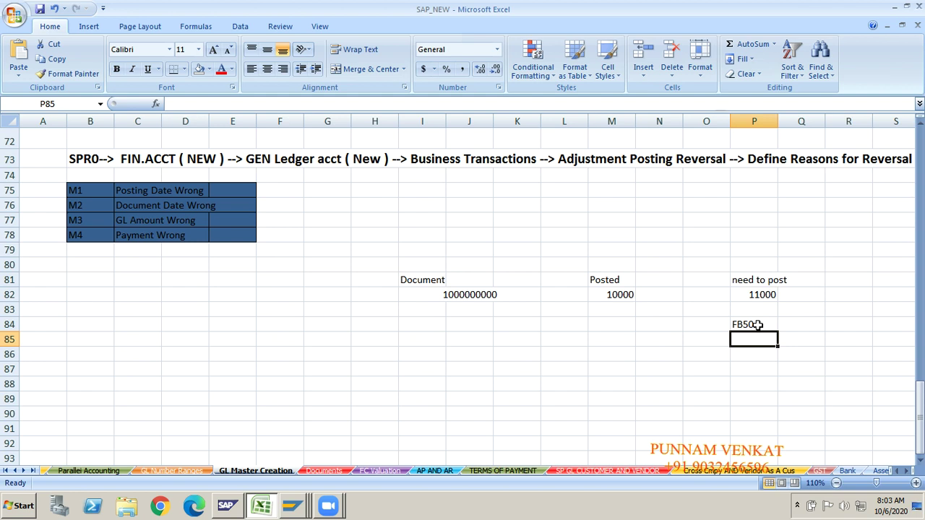
Step: Highlight the FB50 cell P84 with a yellow fill and return to the 11000 amount
left_click(753, 372)
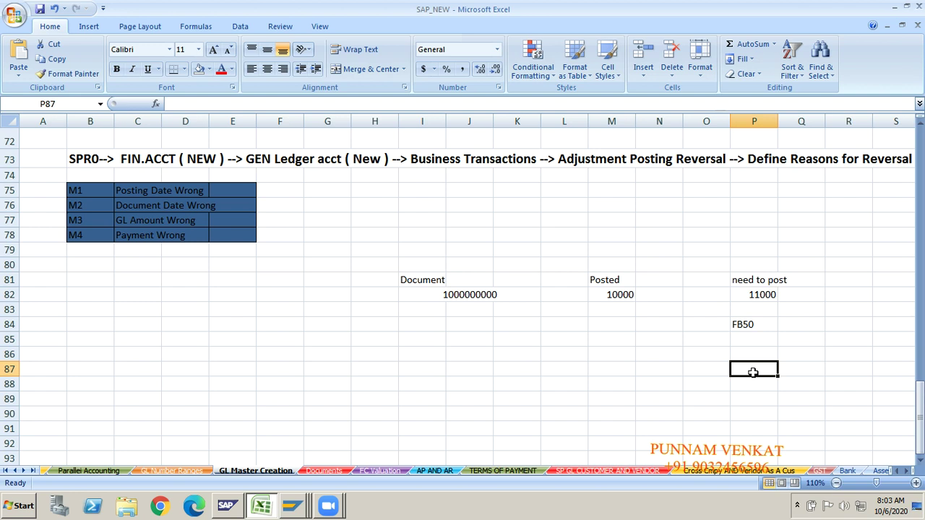
left_click(733, 263)
key("Down")
key("Down")
key("Down")
key("Down")
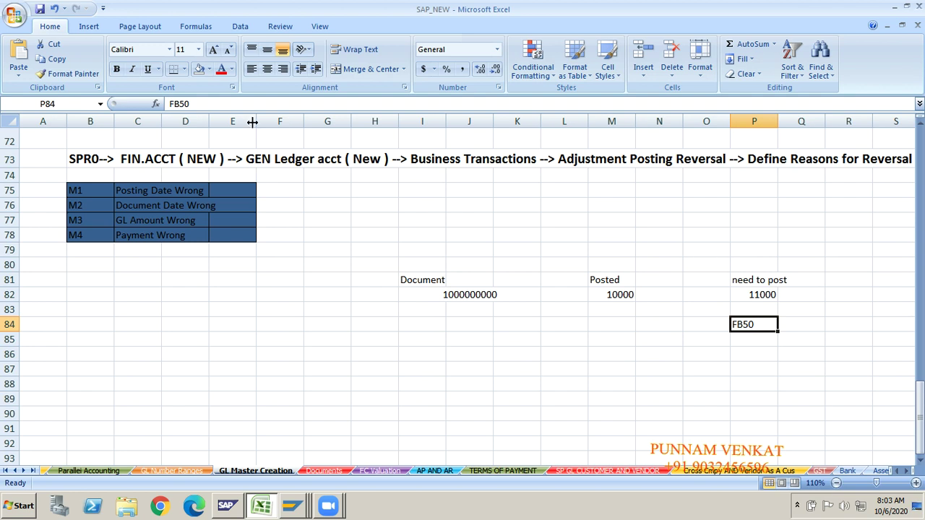
left_click(209, 75)
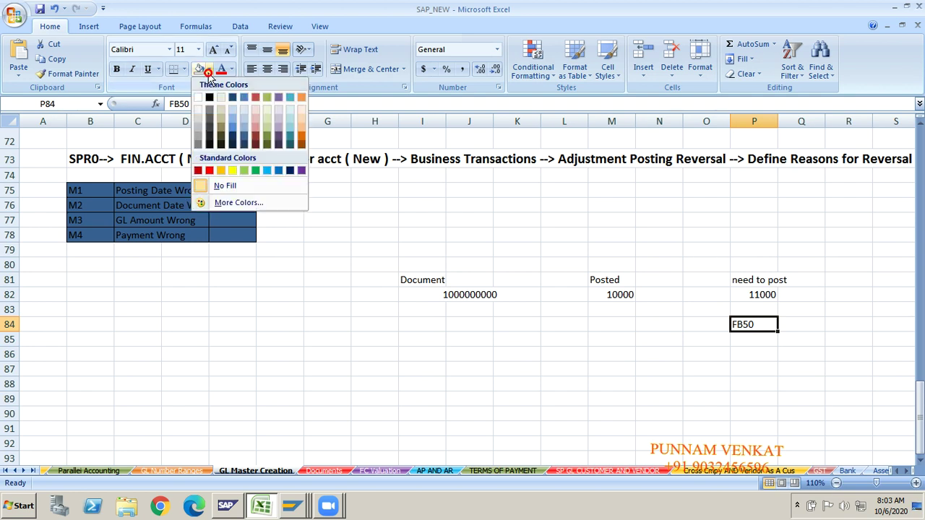
left_click(231, 169)
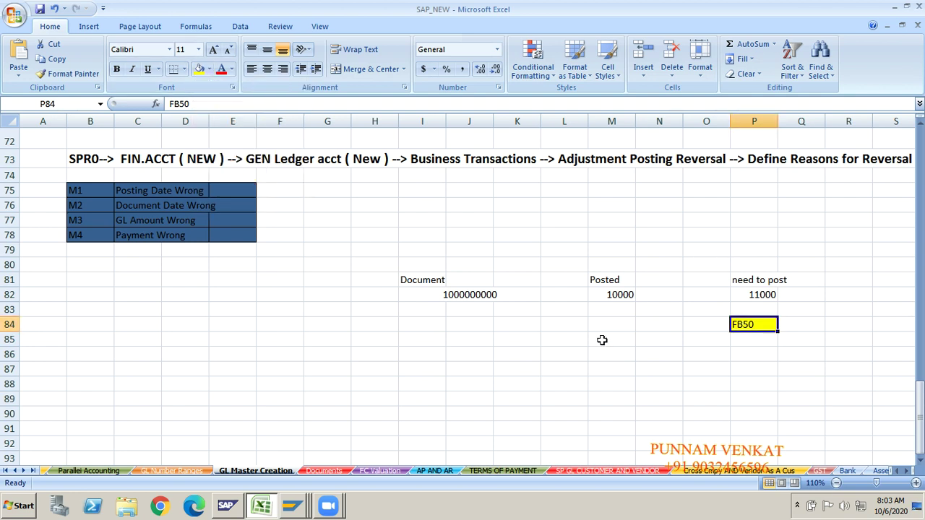
left_click(767, 299)
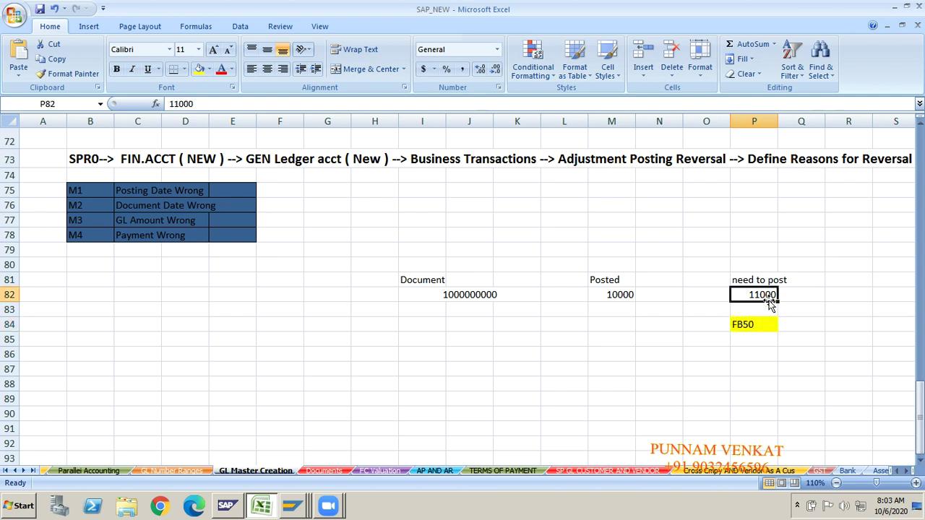
Step: Open FB08 Individual Reversal in SAP, check its available document functions, exit without posting and switch back to Excel
key("alt+Tab")
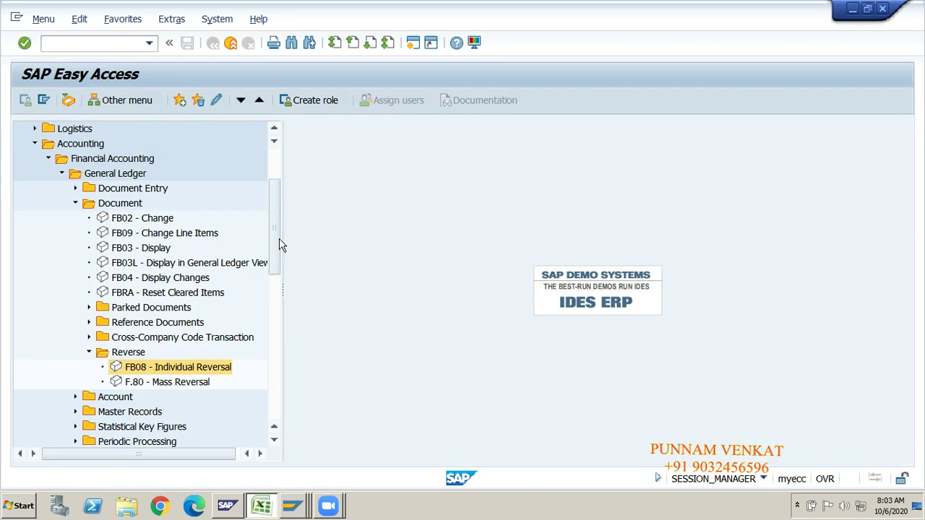
double_click(160, 367)
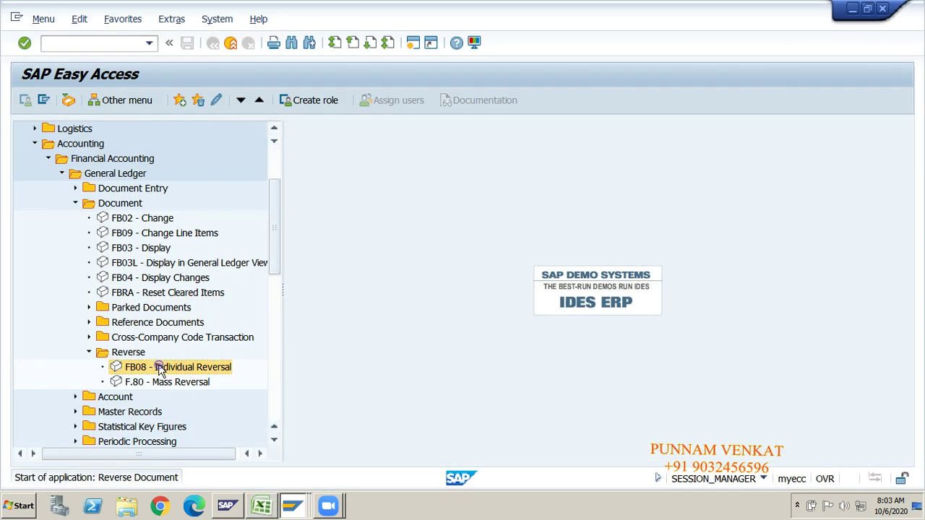
left_click(54, 19)
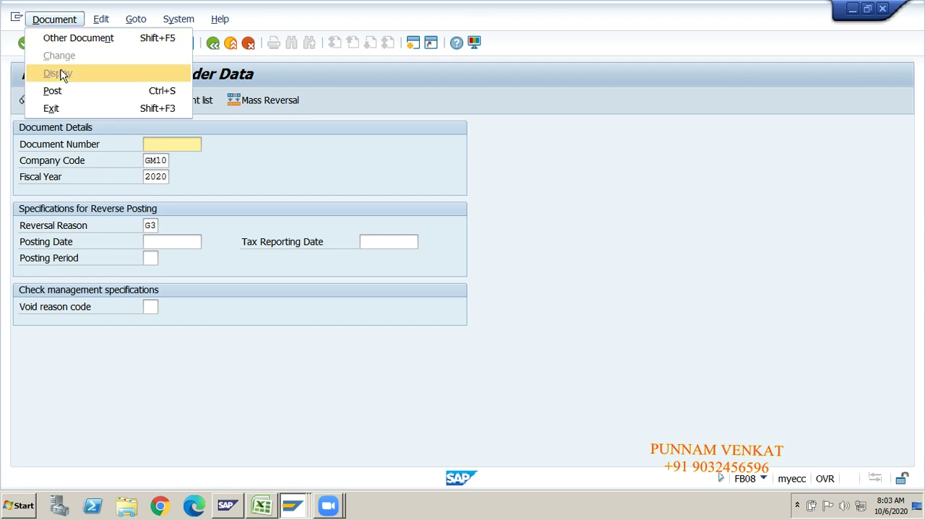
left_click(138, 288)
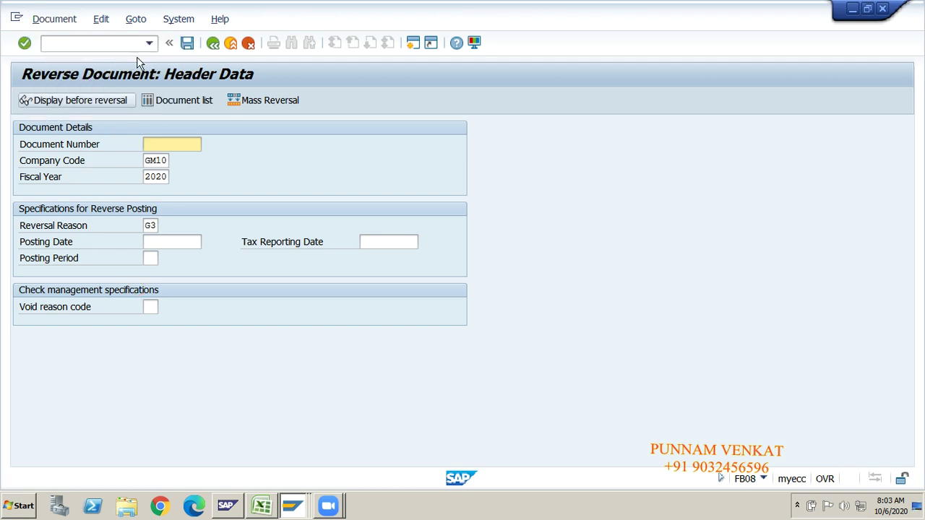
left_click(214, 51)
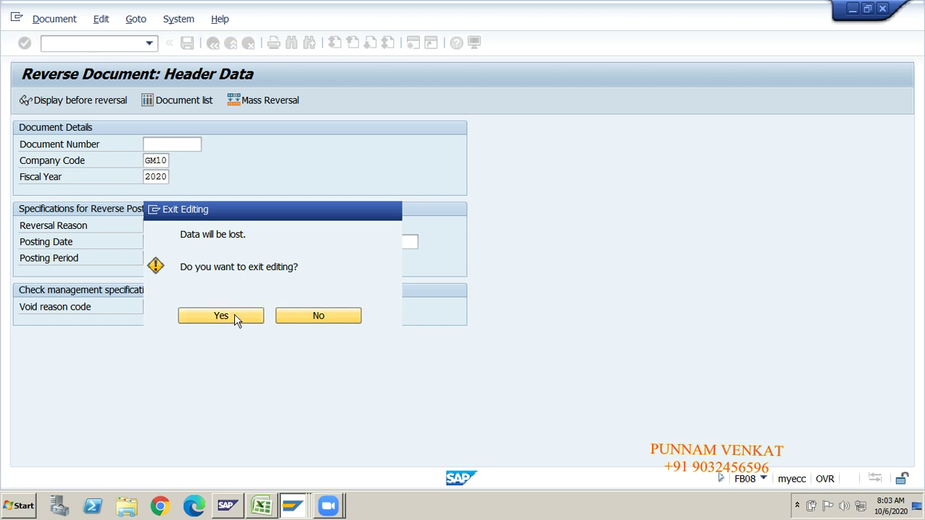
left_click(221, 316)
key("alt+Tab")
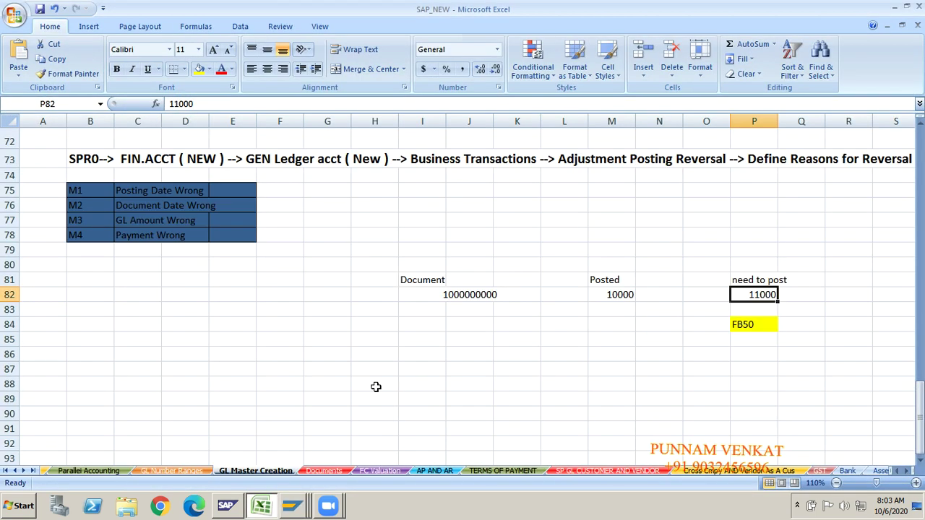
left_click(450, 327)
type("20000")
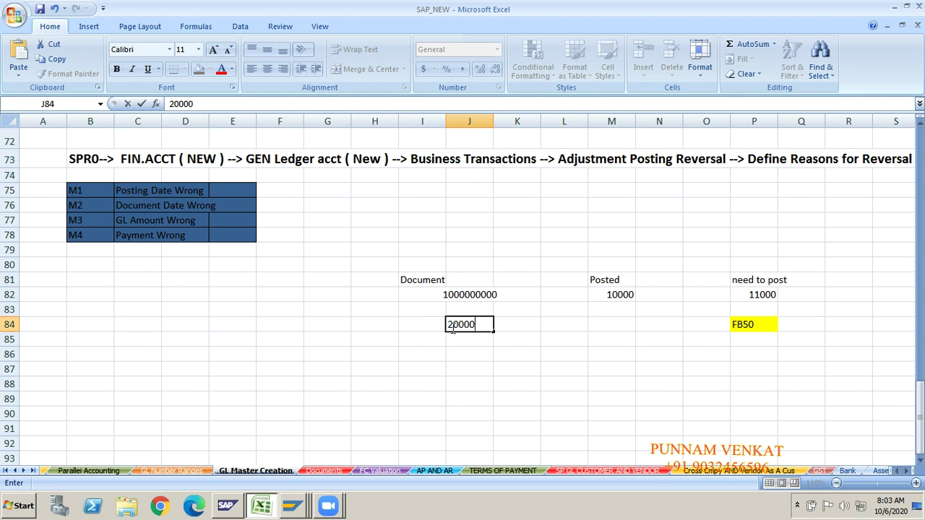
key("BackSpace")
key("BackSpace")
key("BackSpace")
key("BackSpace")
key("BackSpace")
key("Up")
key("Up")
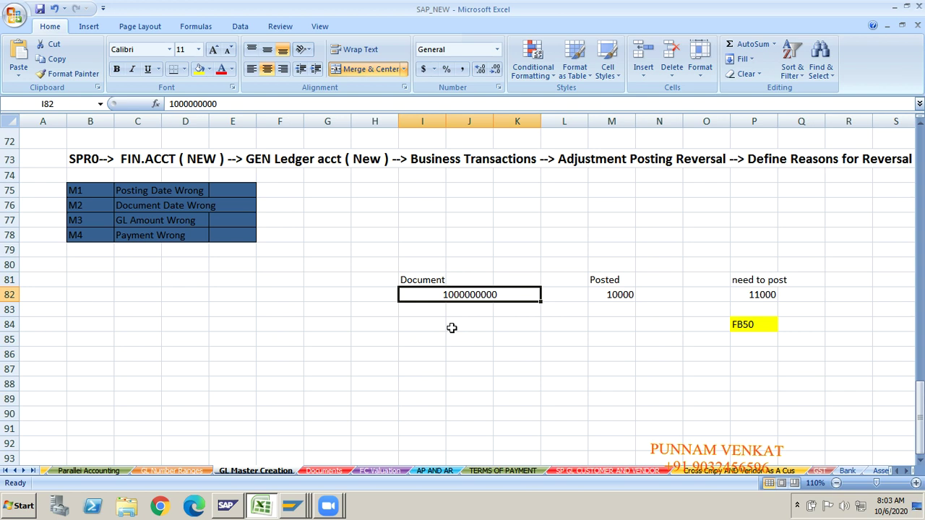
key("ctrl+c")
Step: Switch to SAP, leave SAP Easy Access and open the Display Document transaction FB03
key("alt+Tab")
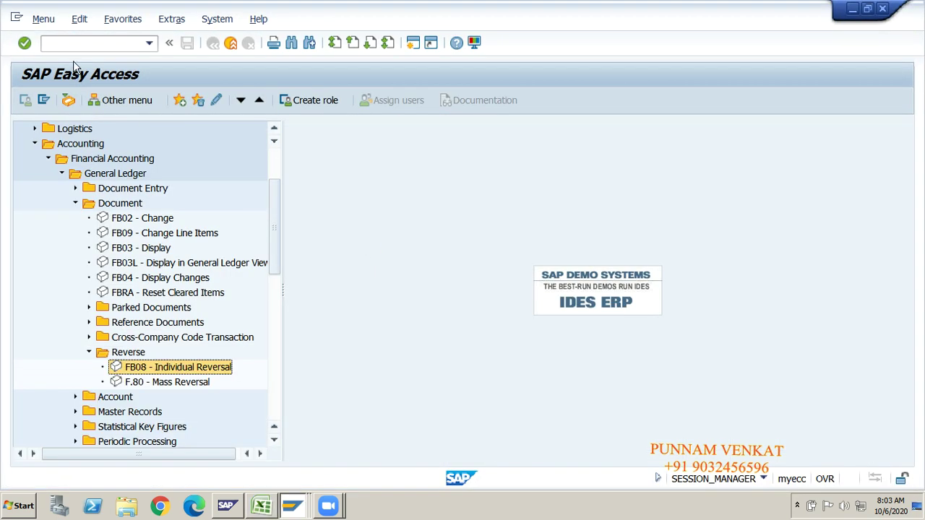
left_click(70, 42)
type("/N")
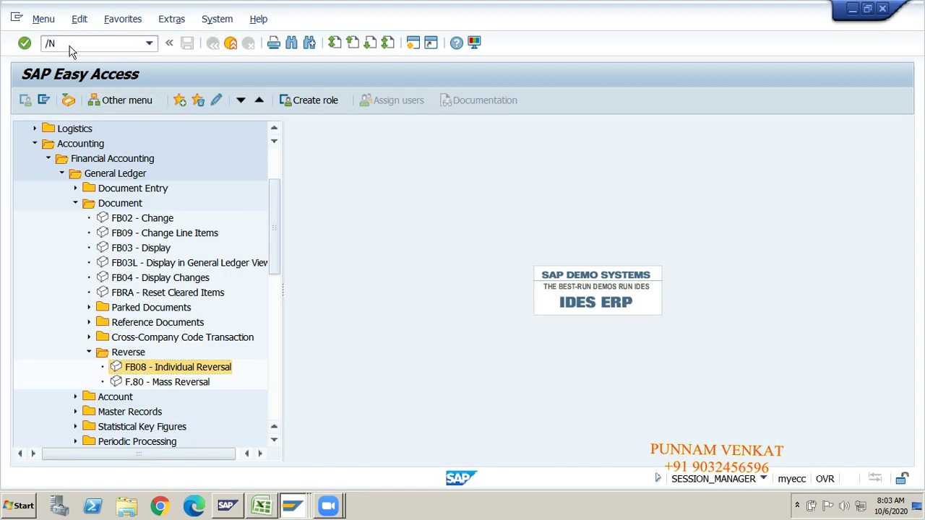
key("Return")
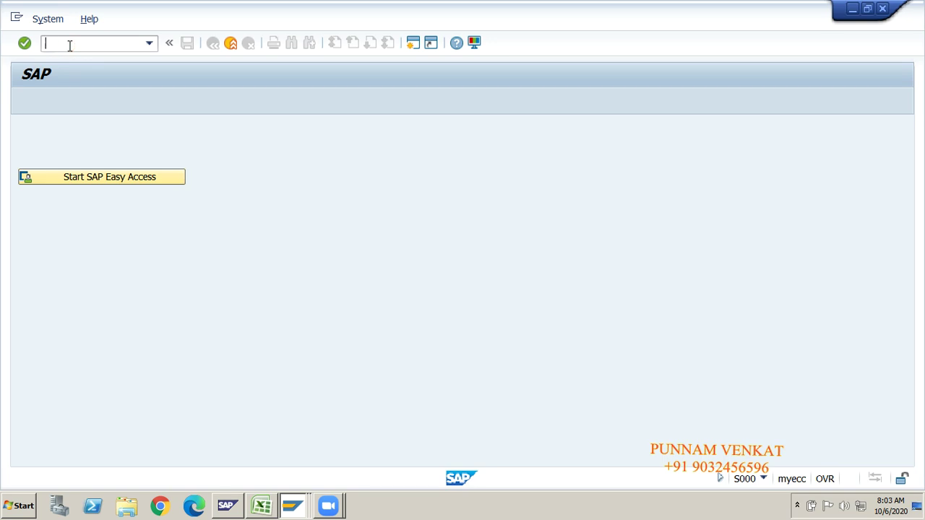
type("FB03")
key("Return")
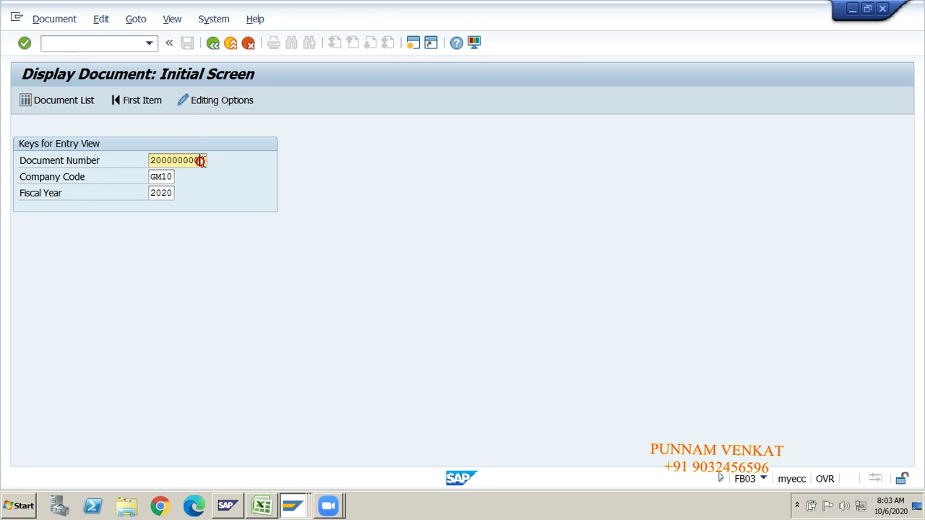
Step: Copy document number 200000000 from the Display Document screen into cell J85 of the Excel sheet
left_click_drag(202, 160, 142, 156)
key("alt+Tab")
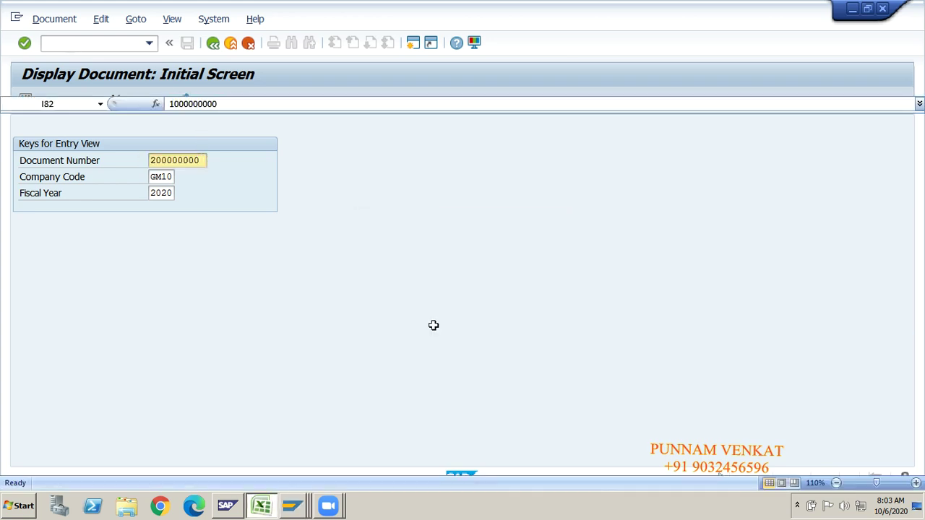
left_click(471, 340)
key("ctrl+v")
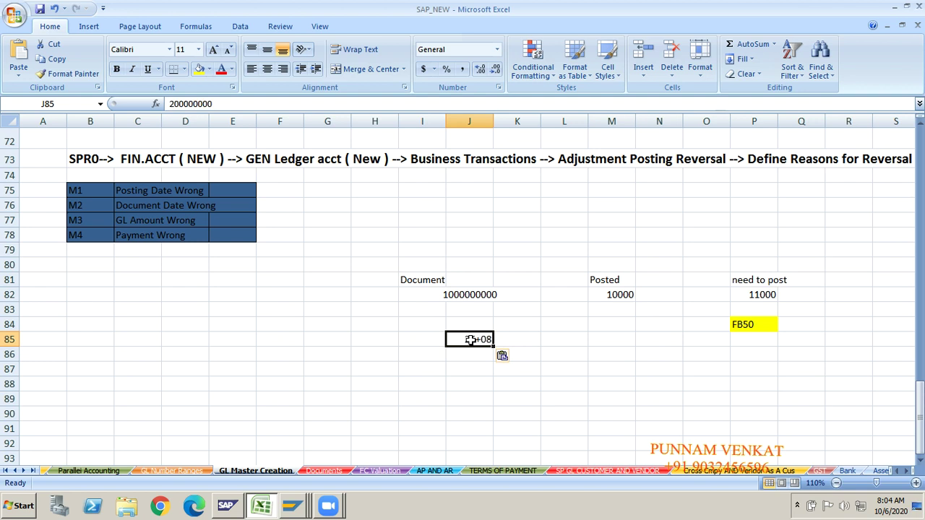
Step: Merge and center cells I85 to K85 around the pasted document number
left_click(431, 340)
key("shift+Right")
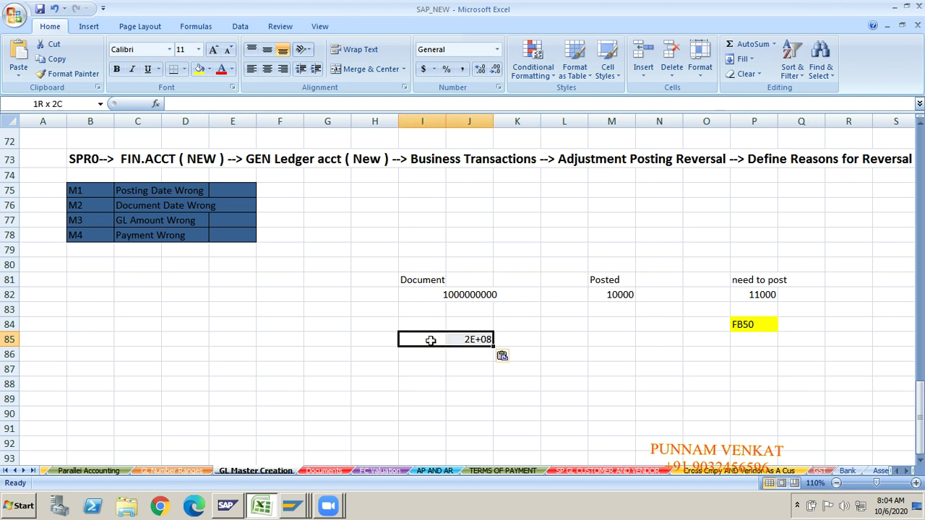
key("shift+Right")
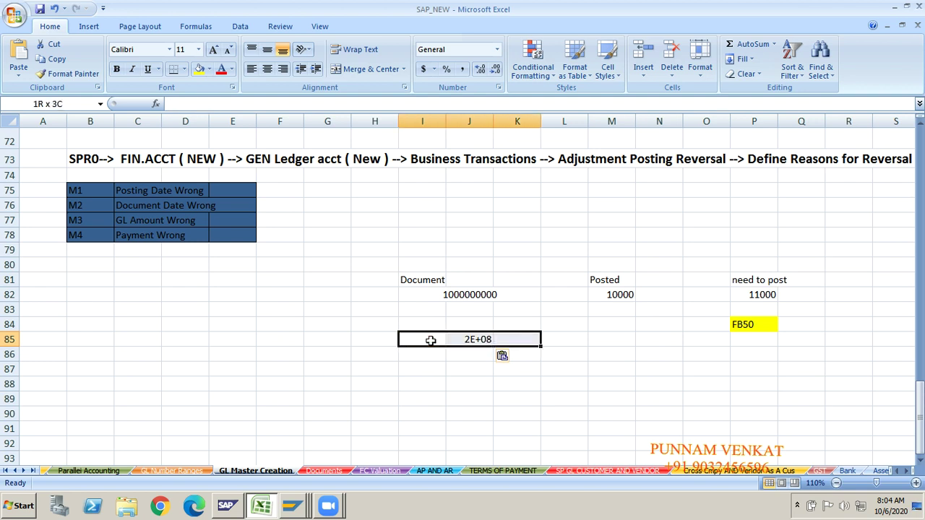
left_click(367, 69)
Step: Switch to SAP, clear the document number and run the document list for company code GM10
key("alt+Tab")
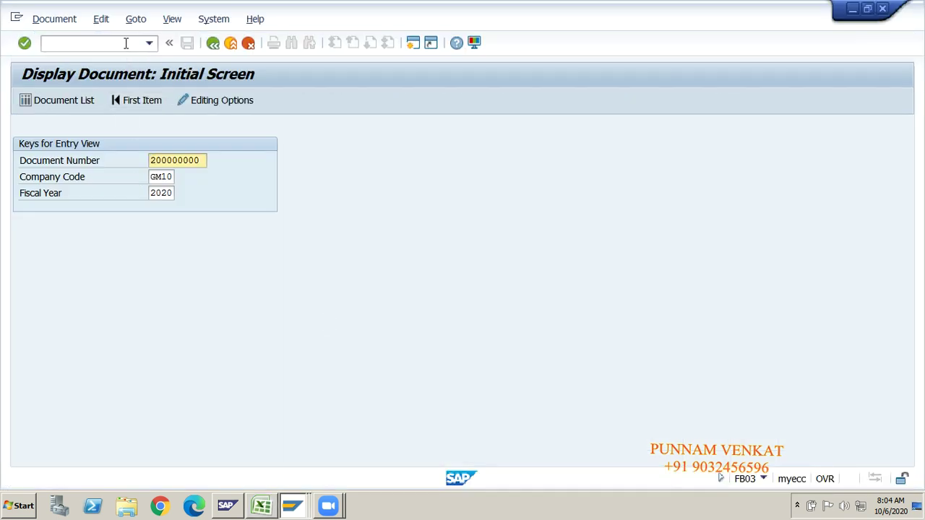
key("End")
key("BackSpace")
key("BackSpace")
key("BackSpace")
key("BackSpace")
key("BackSpace")
key("BackSpace")
key("BackSpace")
key("BackSpace")
key("BackSpace")
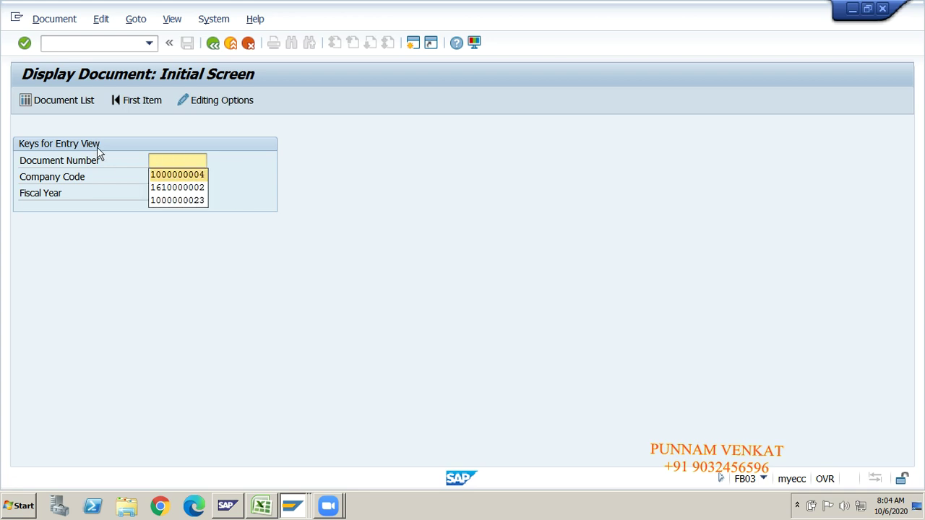
left_click(61, 105)
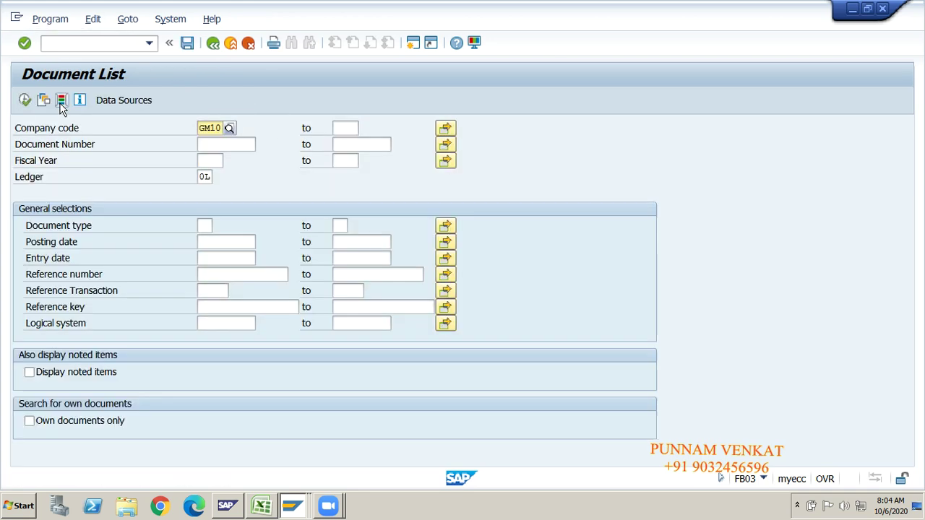
left_click(24, 101)
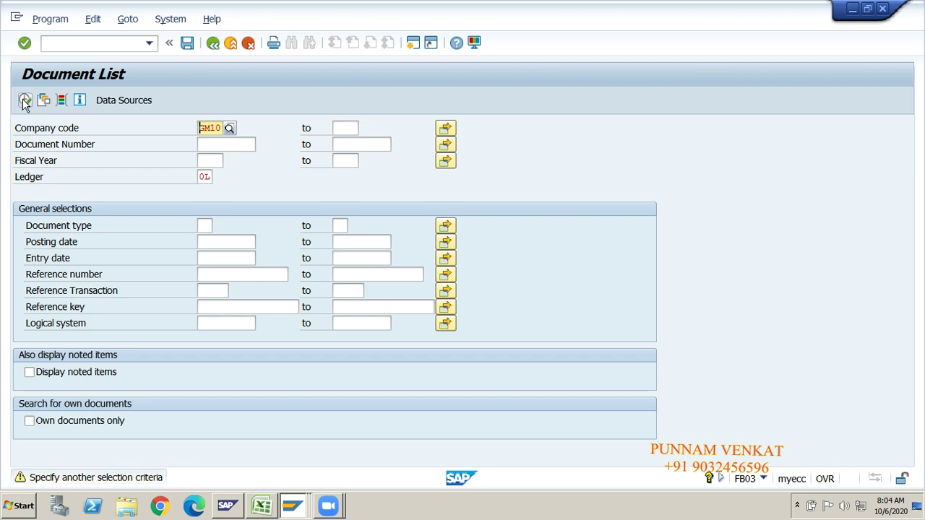
left_click(25, 101)
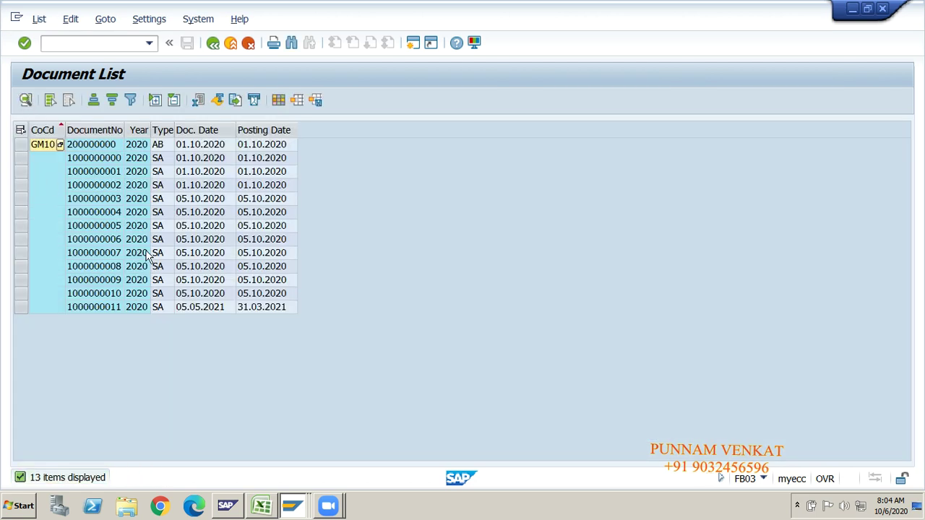
left_click(76, 162)
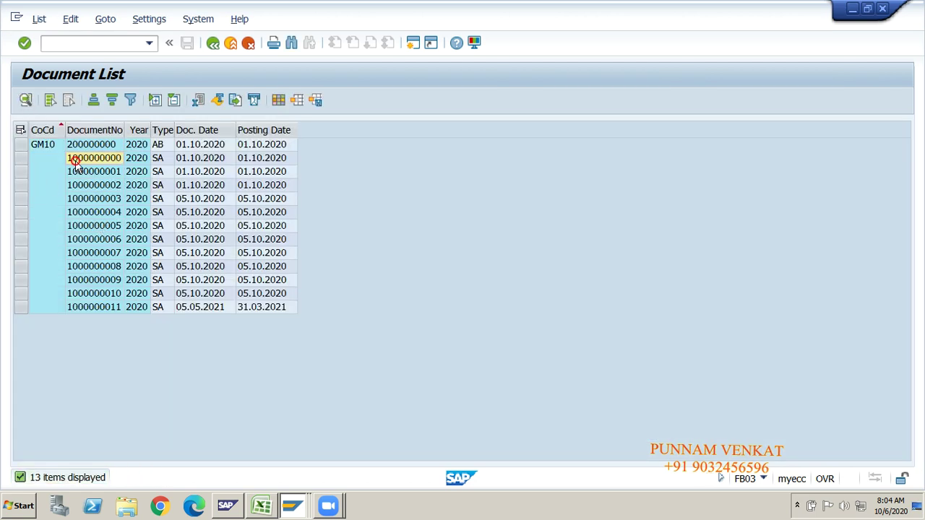
double_click(115, 164)
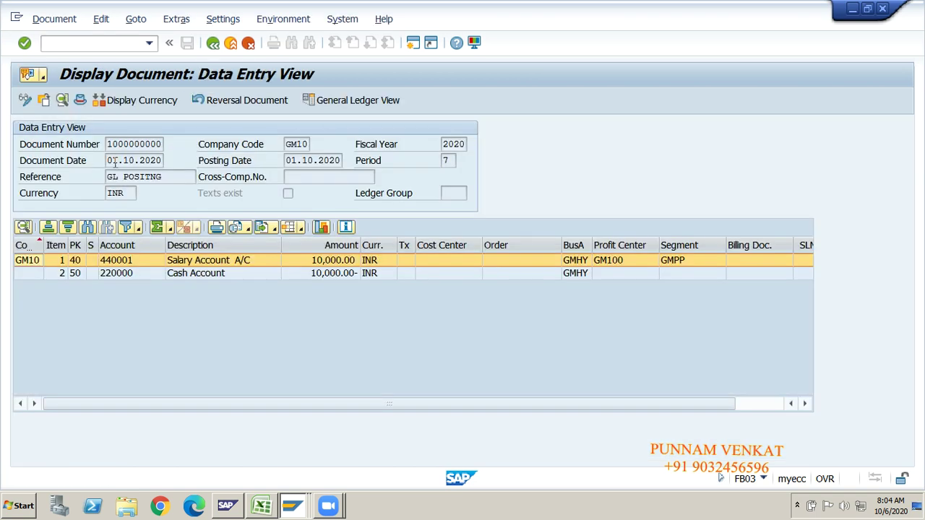
left_click(186, 279)
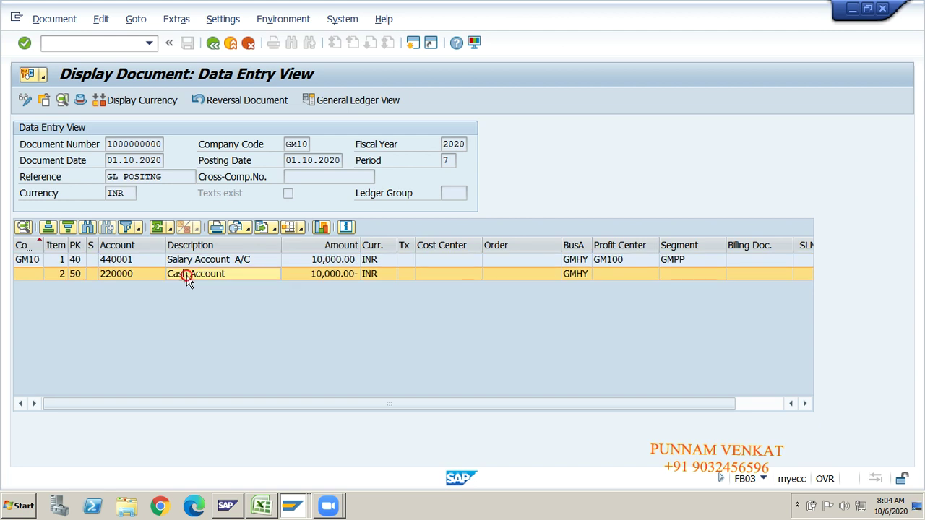
left_click(213, 43)
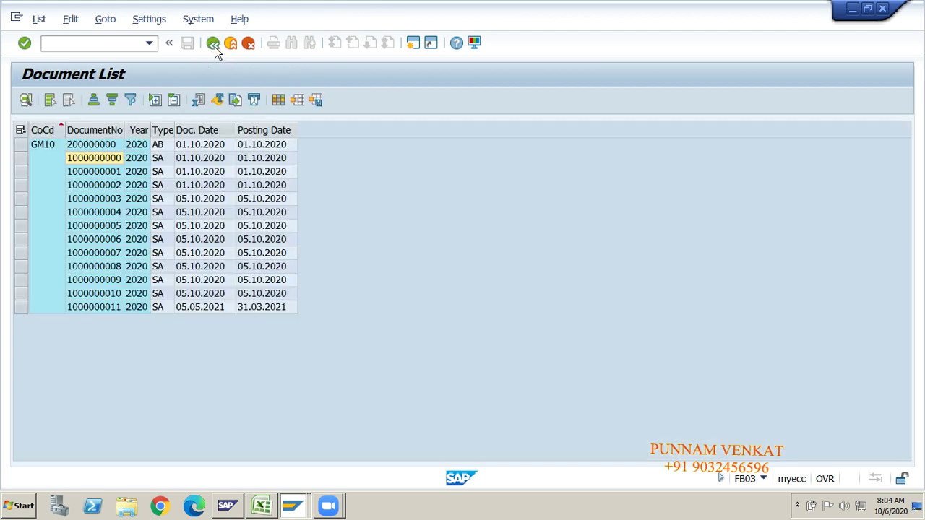
left_click(94, 146)
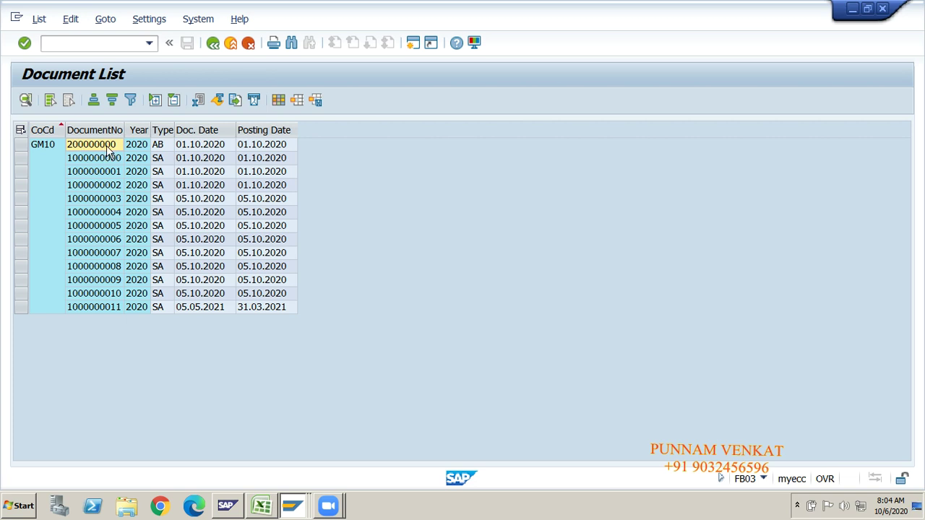
left_click(158, 159)
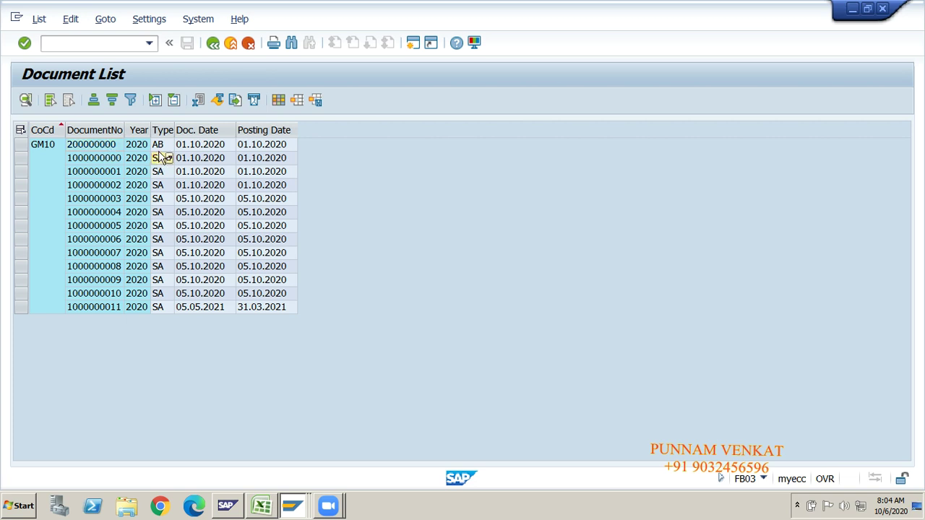
left_click(159, 146)
left_click(161, 157)
left_click(158, 146)
left_click(159, 154)
left_click(159, 146)
Step: Open document 200000000, examine its posting keys and accounts, and return to the Display Document initial screen
left_click(77, 148)
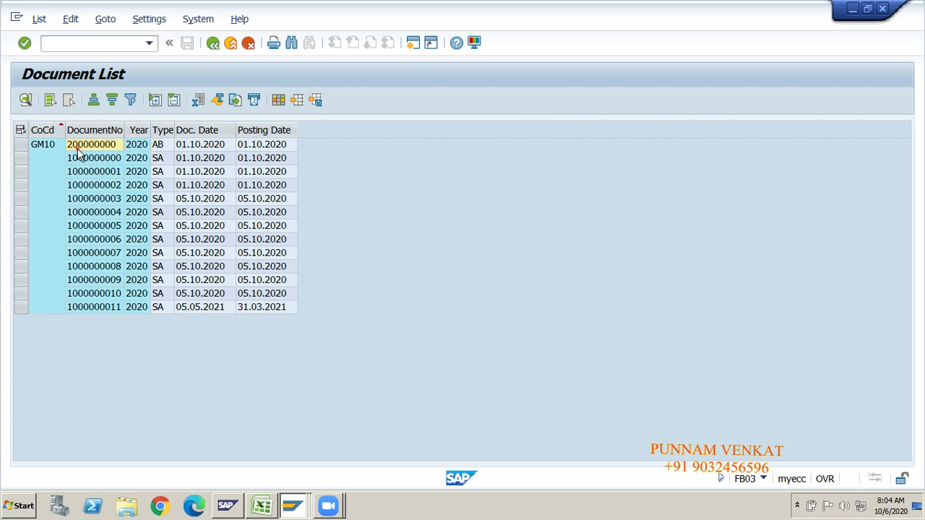
double_click(86, 146)
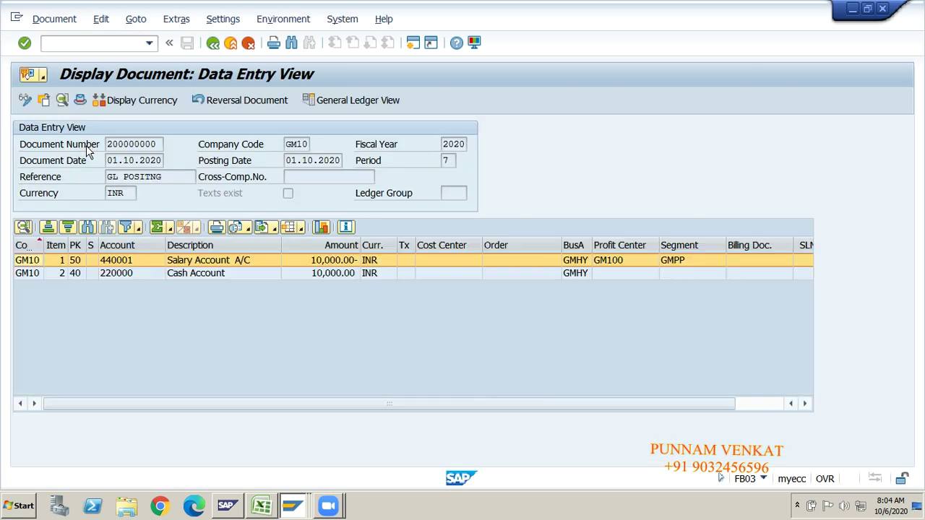
left_click(77, 273)
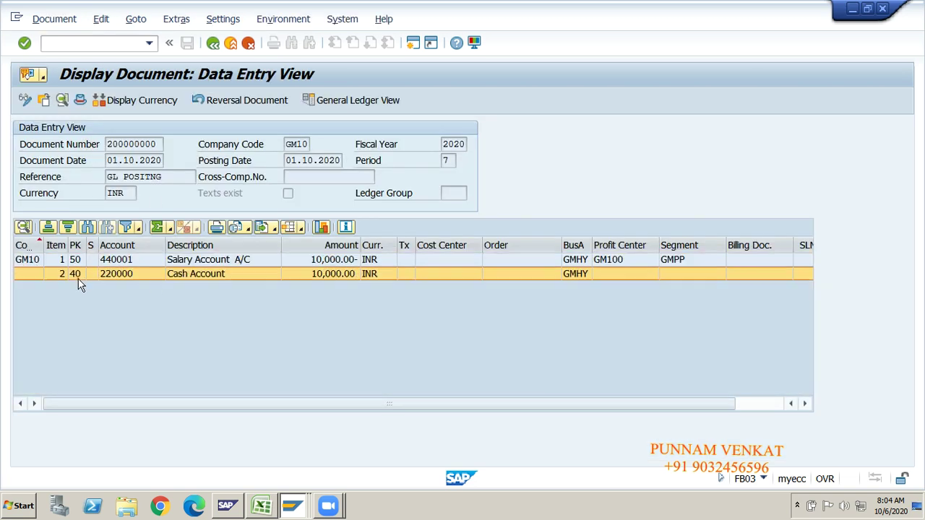
left_click(75, 261)
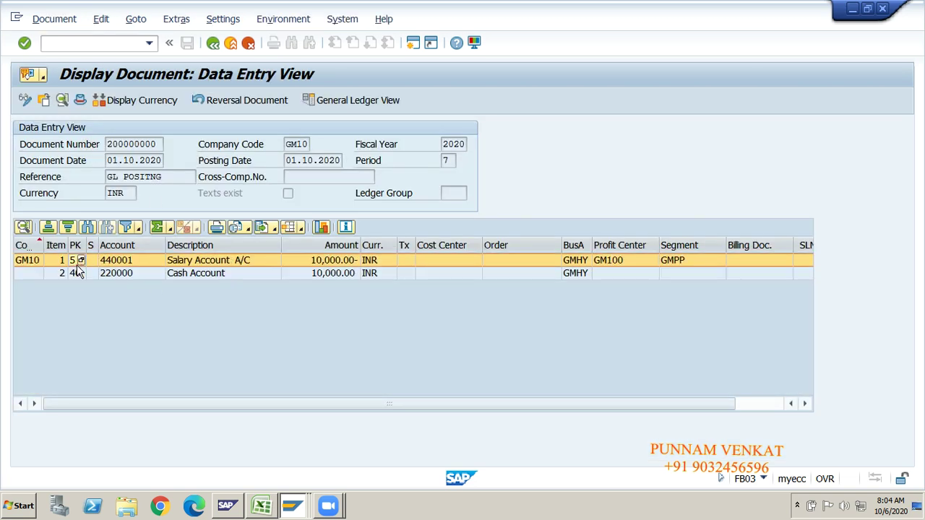
left_click(202, 273)
left_click(200, 262)
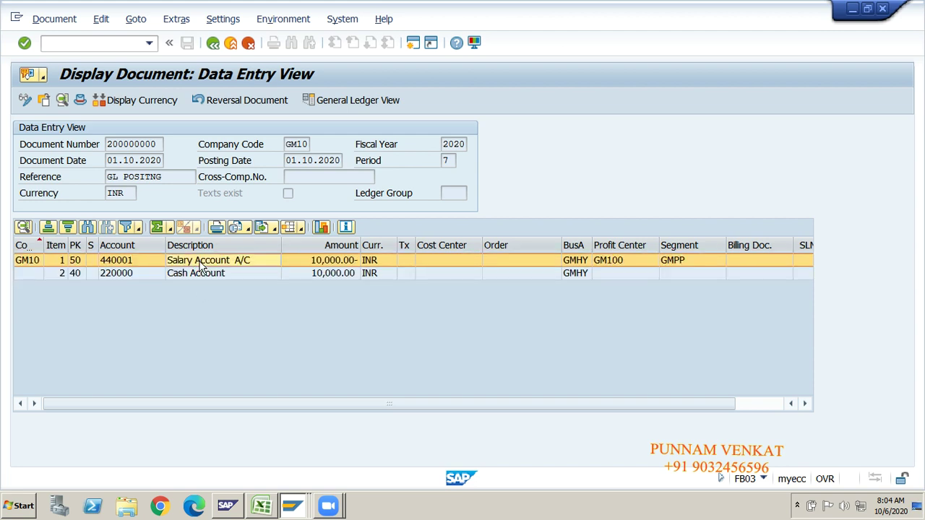
left_click(213, 43)
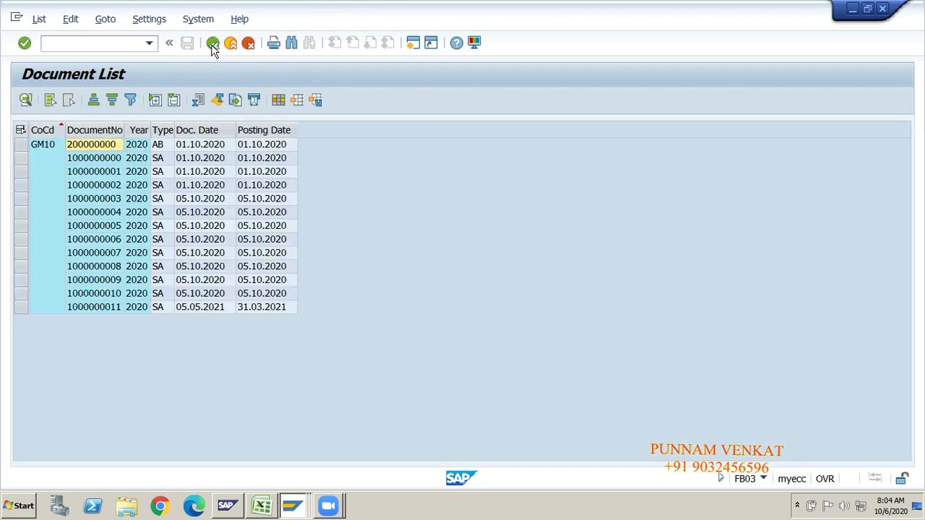
left_click(213, 44)
left_click(213, 44)
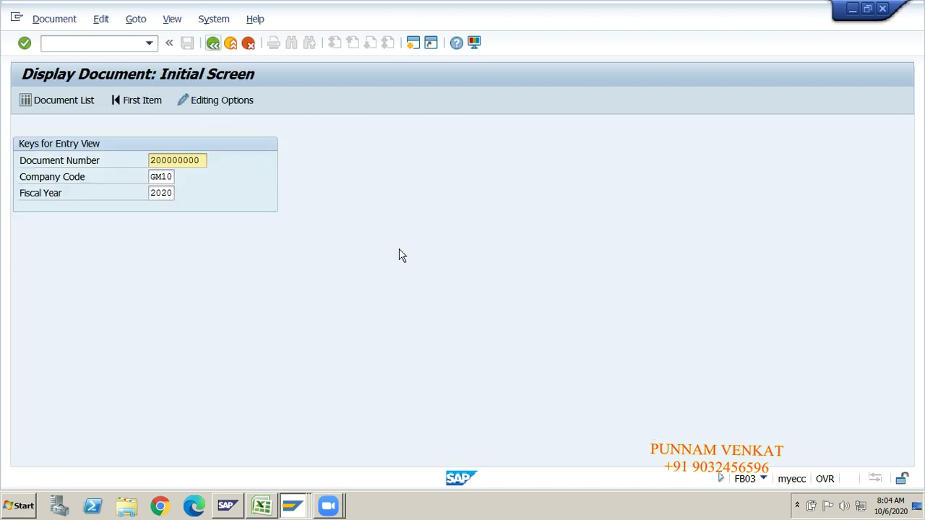
Step: Switch to Excel and highlight the Reversal of Reversal heading in A57:D57 of the SAP reversal posting notes
key("alt+Tab")
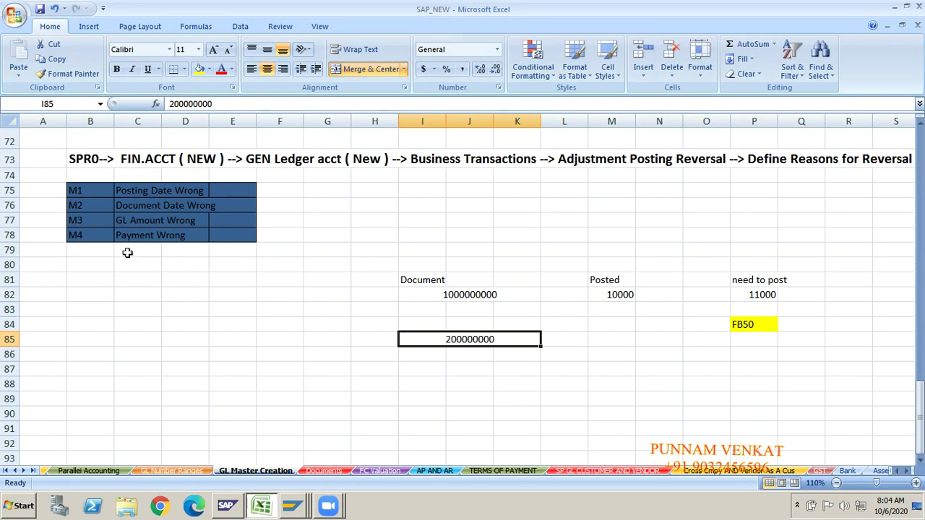
left_click(95, 283)
key("Up")
key("Up")
key("Up")
key("Up")
key("Up")
key("Up")
key("Up")
key("Up")
key("Up")
key("Up")
key("Up")
key("Up")
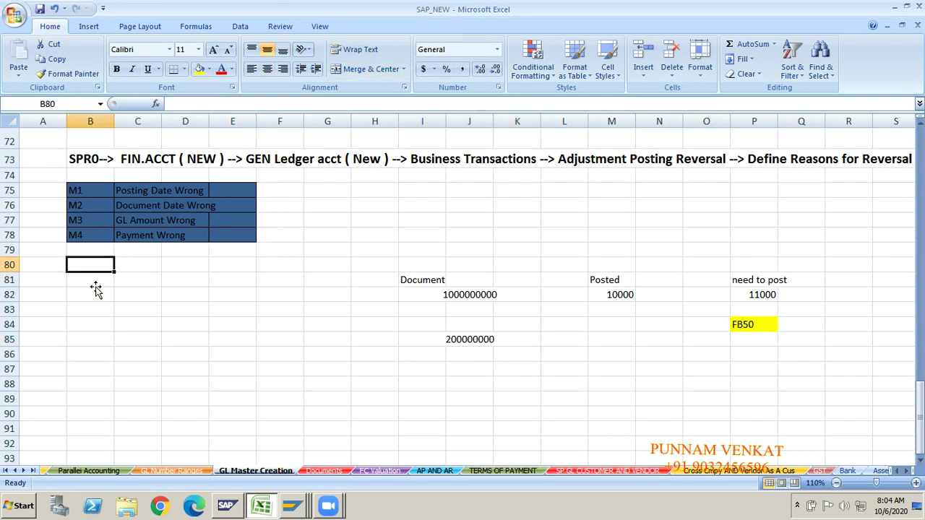
key("Up")
key("Up")
key("Up")
key("Up")
key("Up")
key("Up")
key("Up")
key("Up")
key("Up")
key("Up")
key("Up")
key("Up")
key("Up")
key("Up")
key("Up")
key("Up")
key("Up")
key("Up")
key("Up")
key("Up")
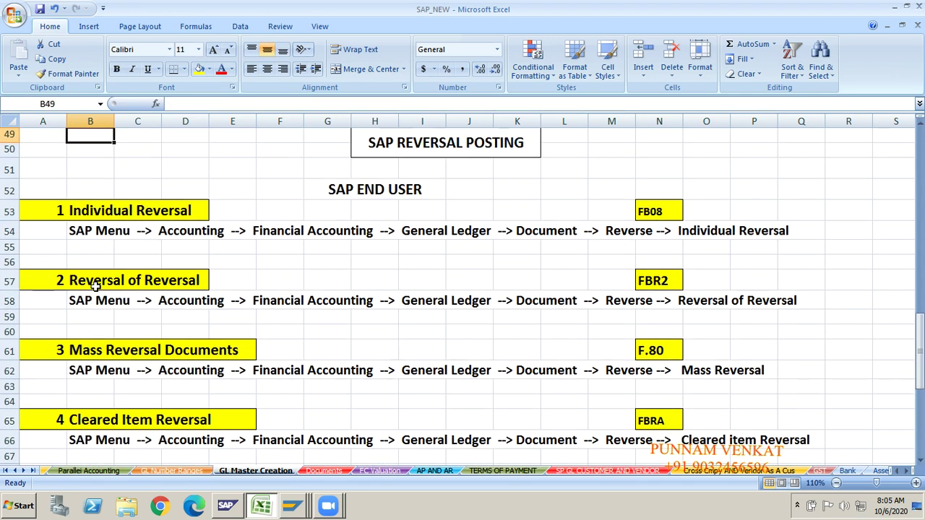
left_click(123, 283)
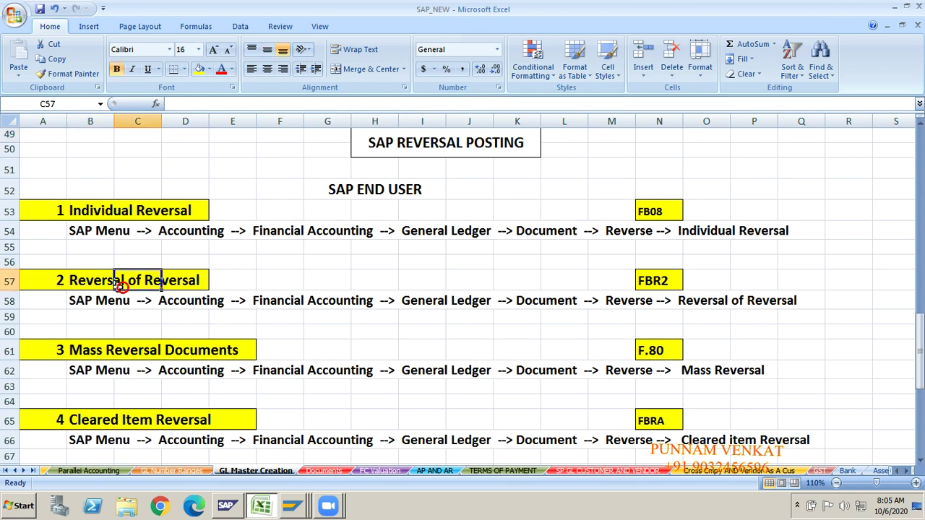
left_click(35, 281)
key("shift+Right")
key("shift+Right")
key("shift+Right")
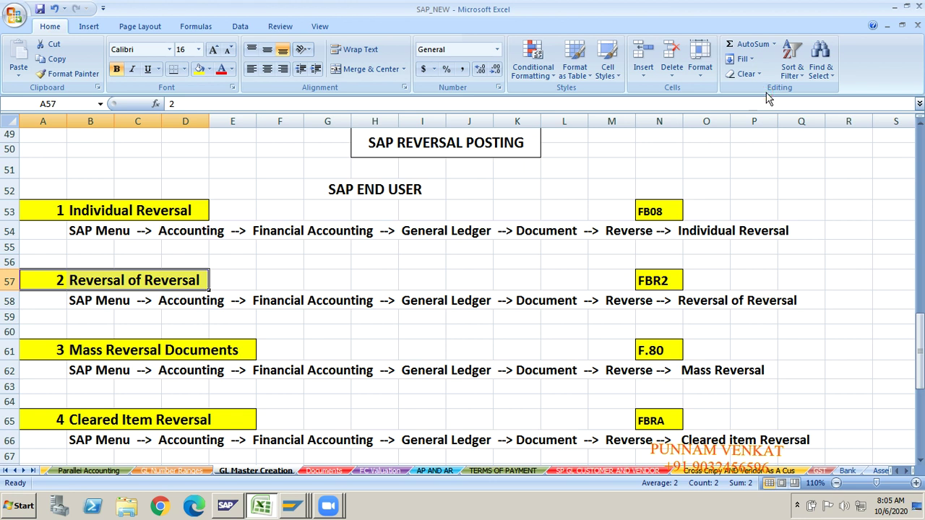
left_click(808, 100)
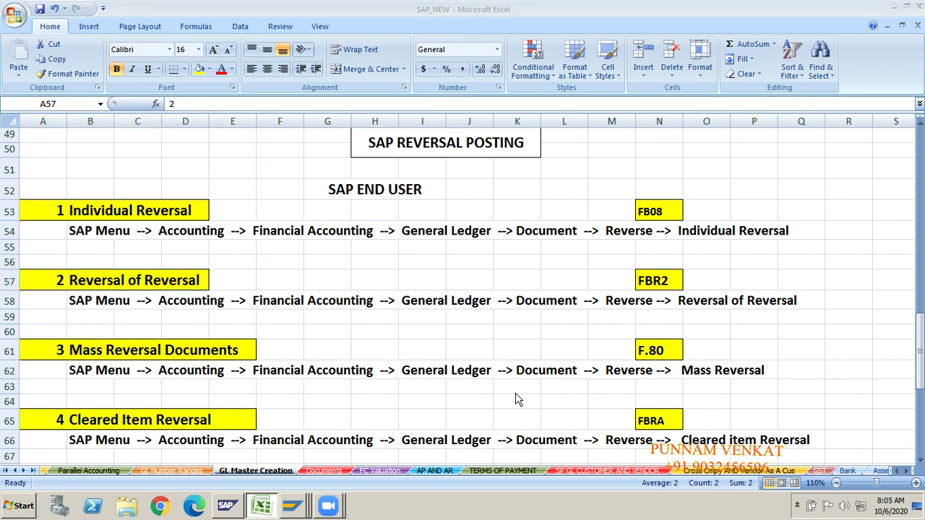
key("Down")
key("Down")
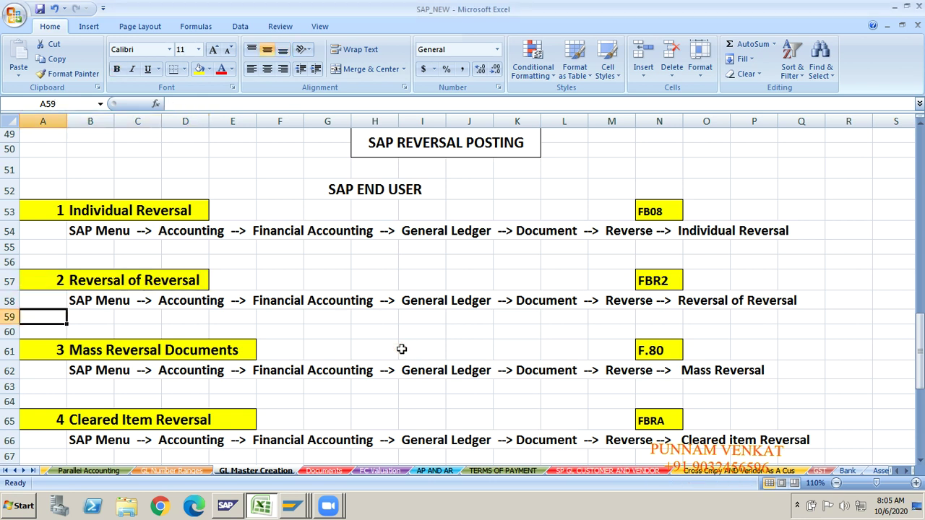
key("Down")
key("Down")
key("Down")
key("Down")
key("Down")
key("Down")
key("Down")
key("Down")
key("Down")
key("Down")
key("Down")
key("Down")
key("Down")
key("Down")
key("Down")
key("Down")
key("Down")
key("Down")
key("Down")
key("Down")
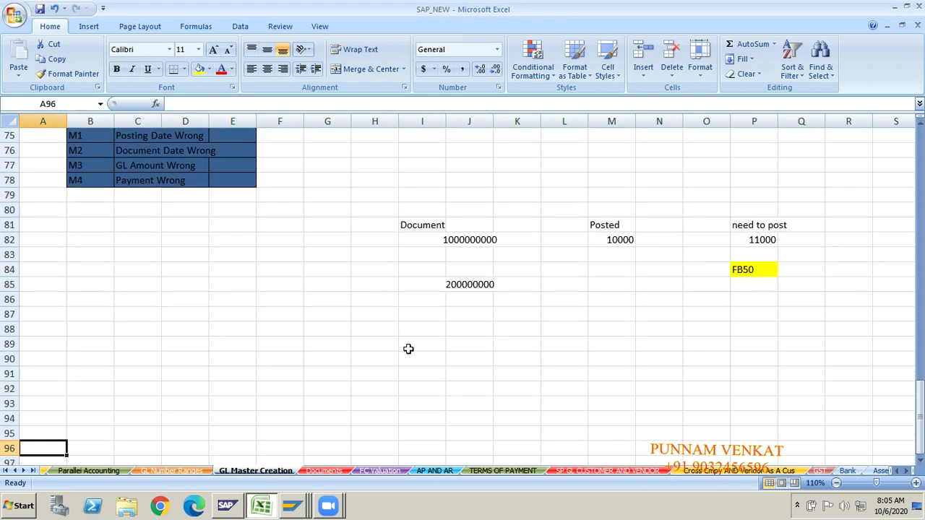
left_click(618, 240)
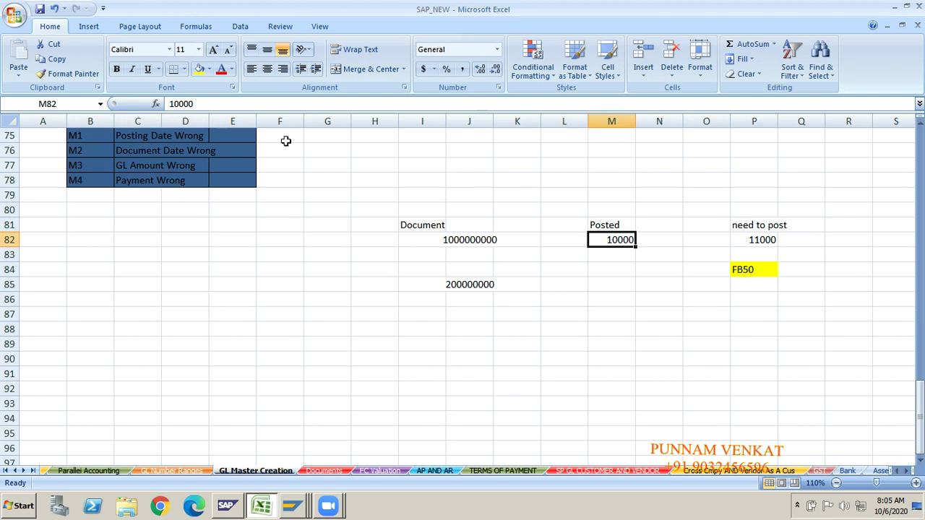
left_click(200, 69)
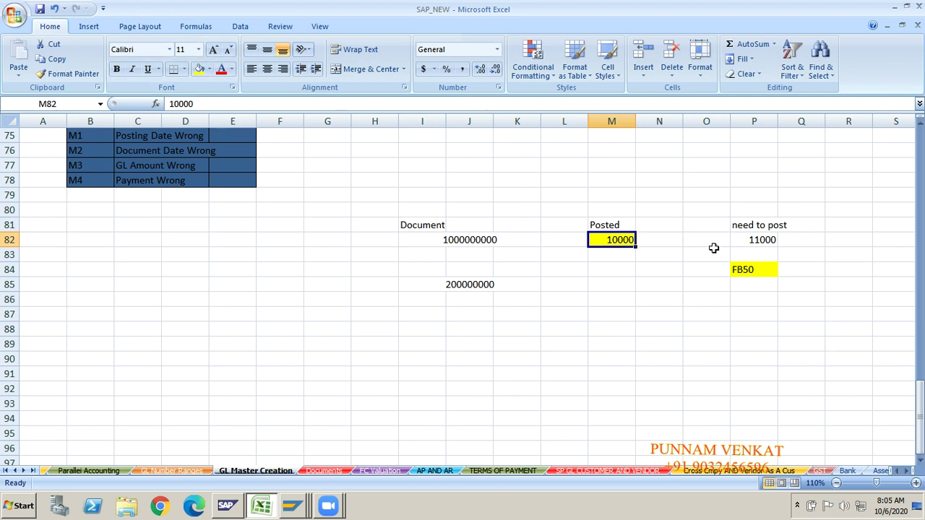
Step: Clear the contents of cells P79:P84, including the need to post heading, its amount and FB50
left_click(737, 224)
left_click_drag(738, 196, 739, 271)
key("Delete")
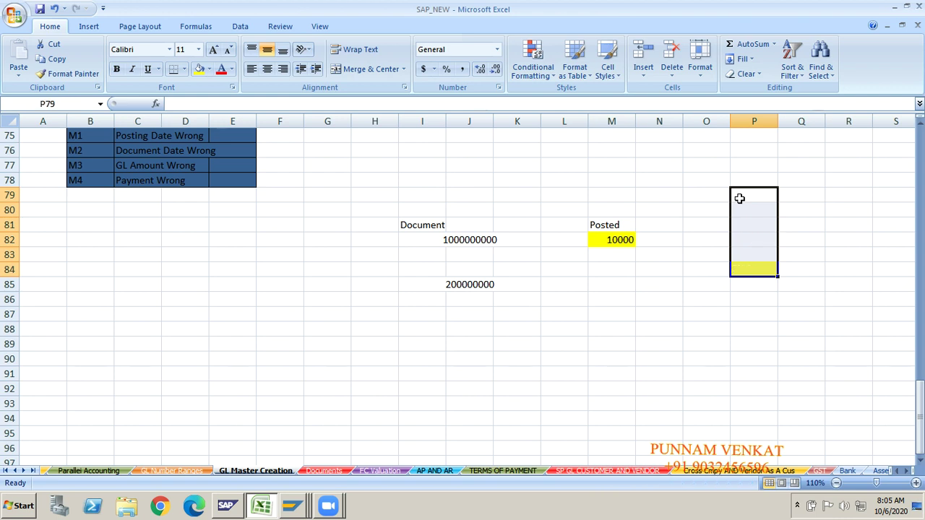
left_click(534, 205)
left_click(559, 311)
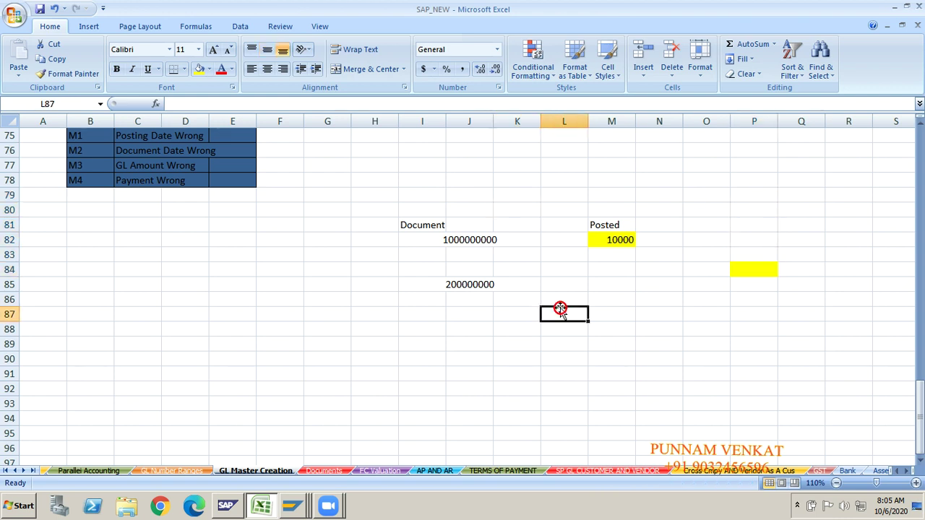
Step: Enter 10000 in M85 as the posted amount for document 200000000 and fill the cell with yellow
left_click(595, 294)
left_click(599, 286)
type("10")
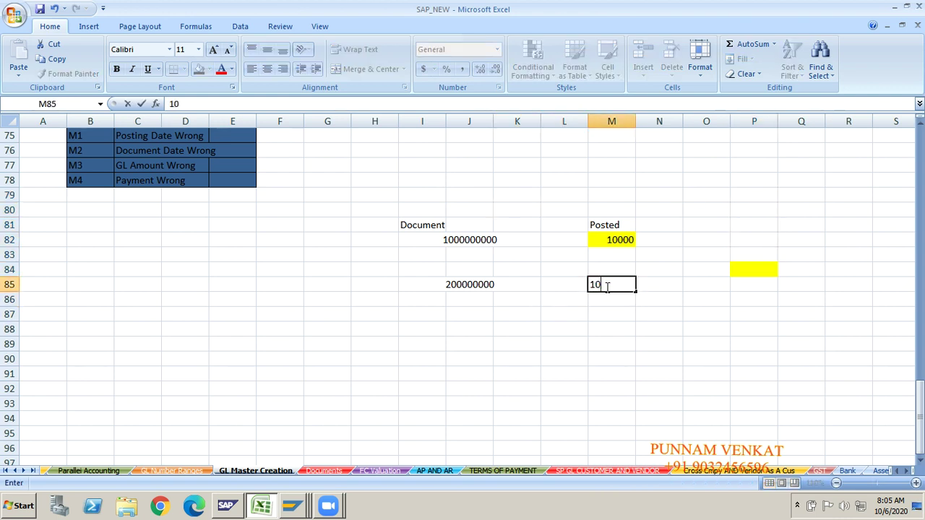
type("000")
key("Return")
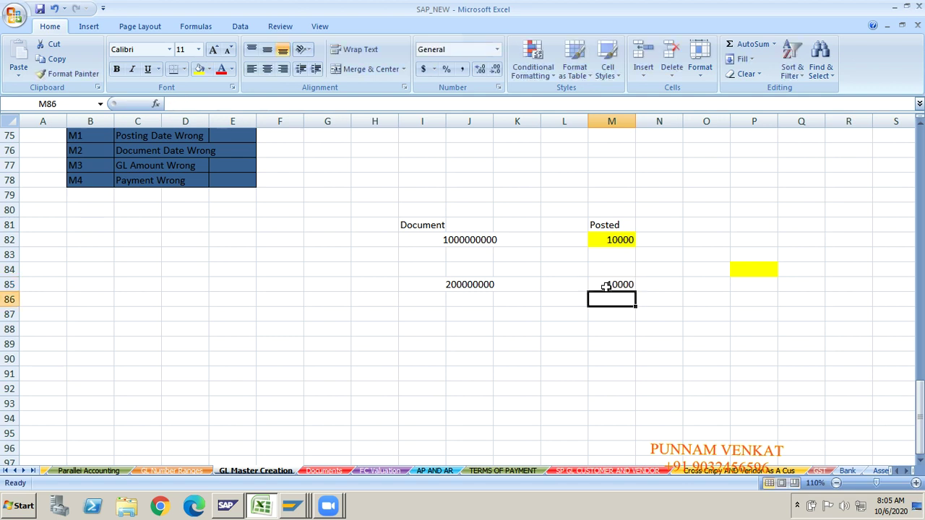
left_click(586, 345)
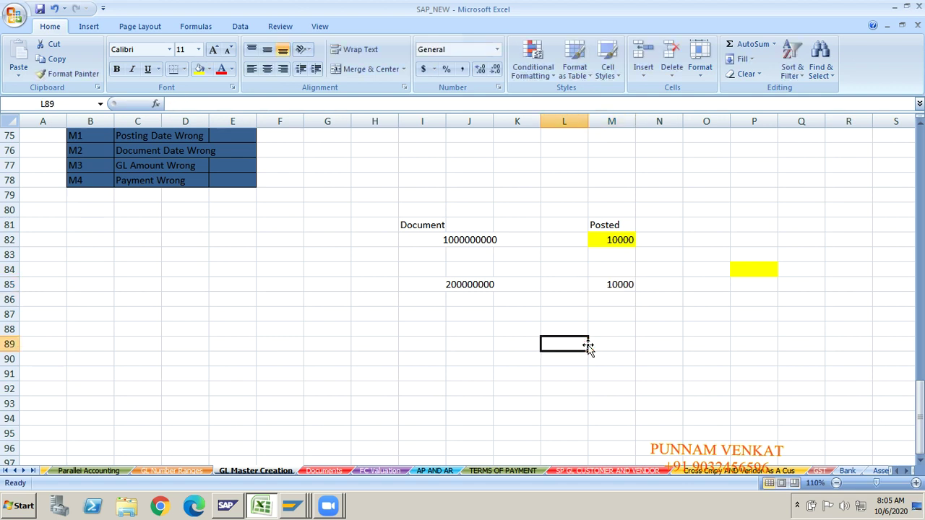
left_click(614, 287)
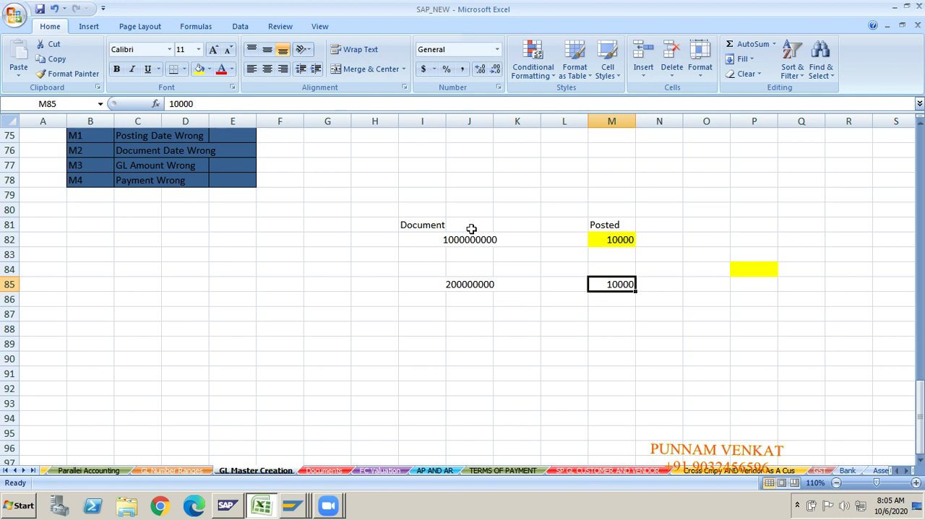
left_click(199, 70)
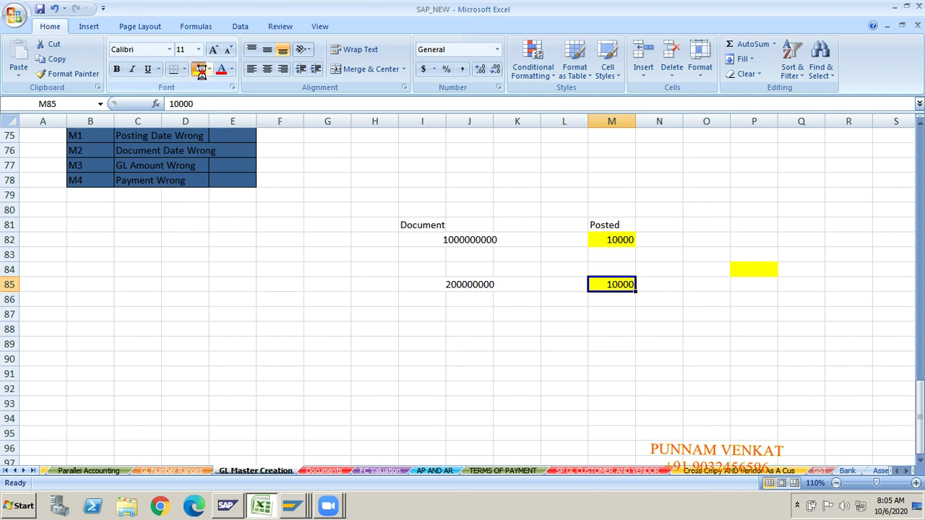
left_click(407, 343)
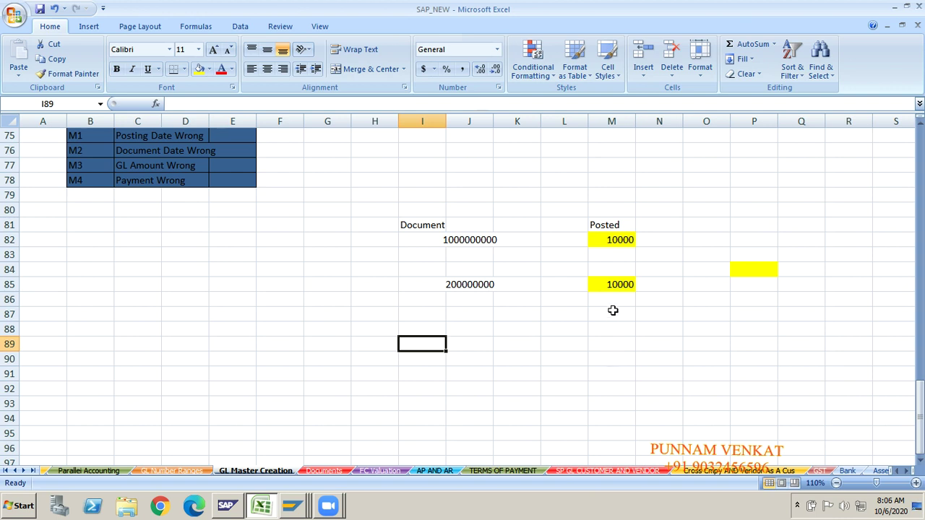
left_click(612, 284)
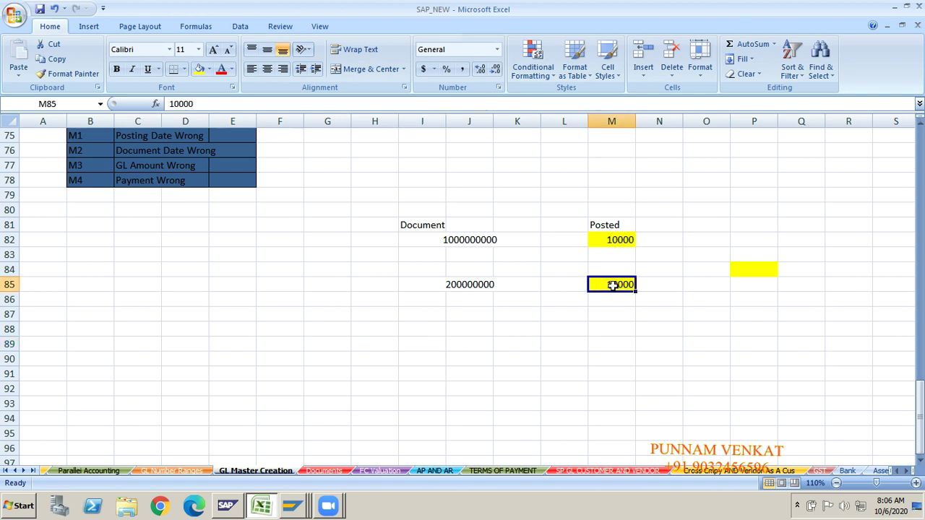
left_click(744, 303)
type("11000")
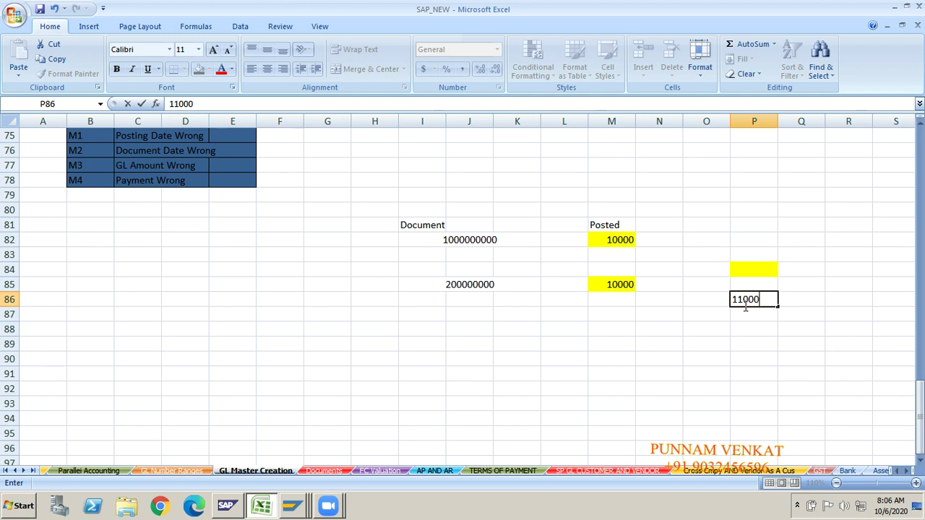
key("Return")
left_click(744, 304)
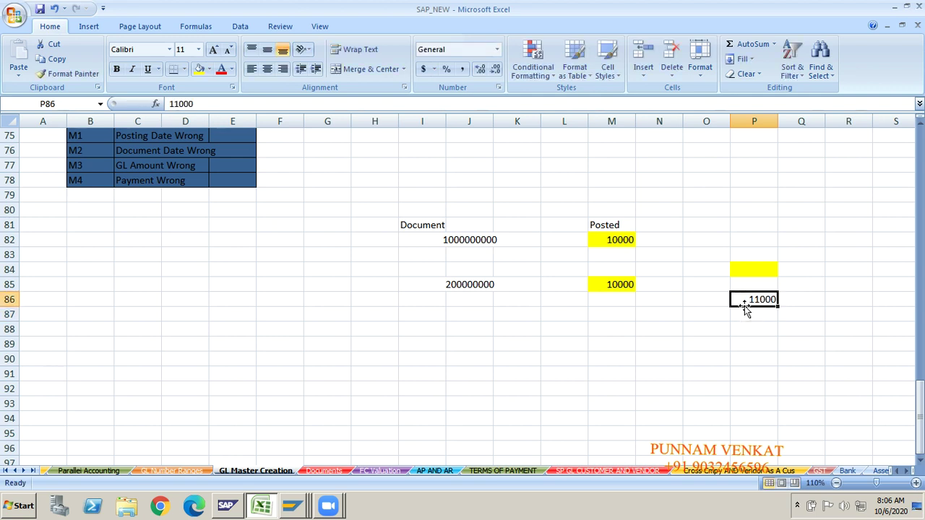
key("Delete")
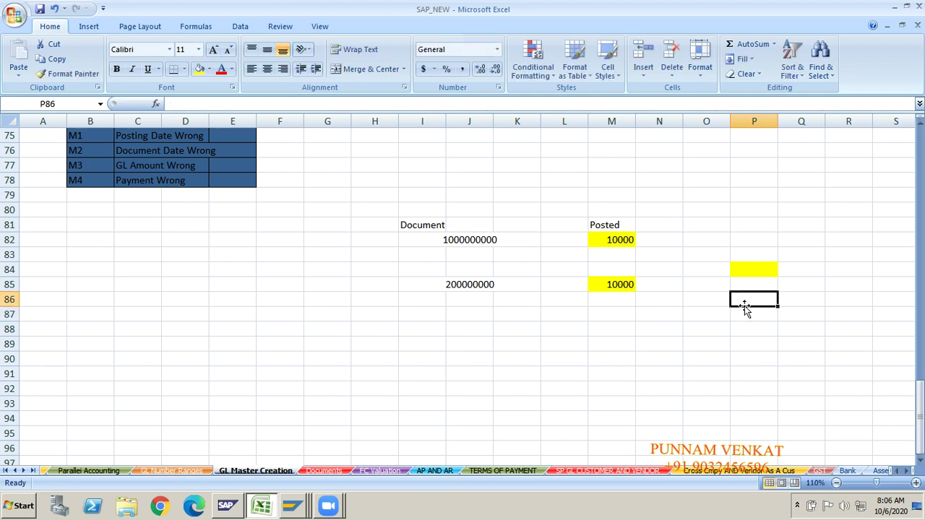
Step: Compare the posted amounts in M82 and M85 and review the Reversal of Reversal menu path in rows 57 and 58
left_click(623, 235)
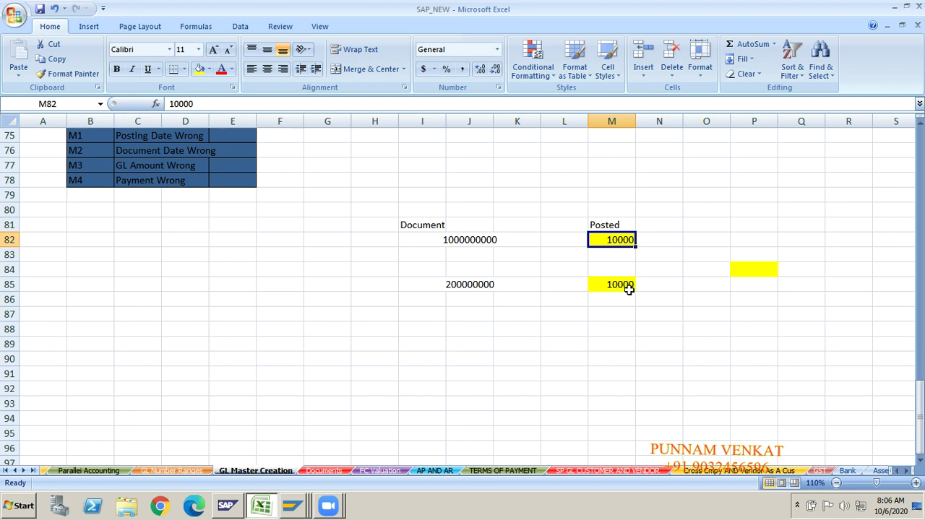
left_click(627, 288)
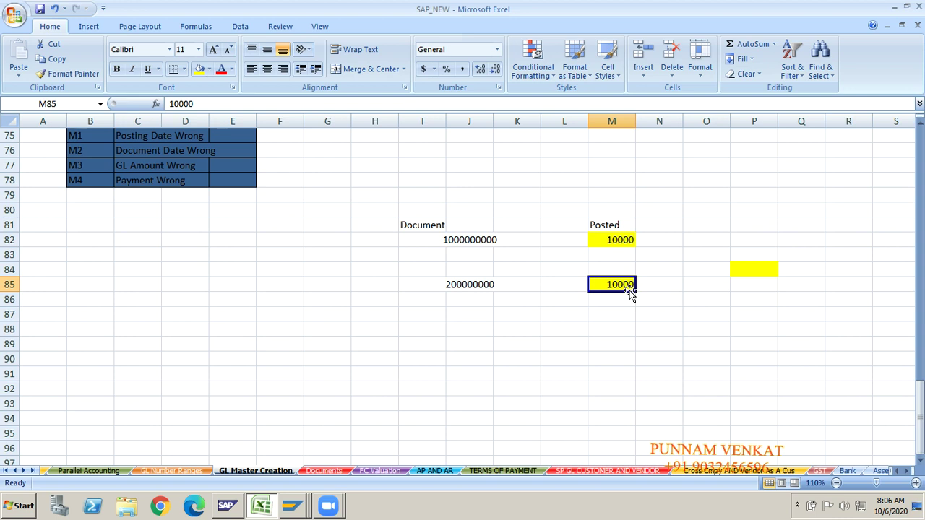
left_click(279, 258)
key("Up")
key("Up")
key("Up")
key("Up")
key("Up")
key("Up")
key("Up")
key("Up")
key("Up")
key("Up")
key("Up")
key("Up")
key("Up")
key("Up")
key("Up")
key("Up")
key("Up")
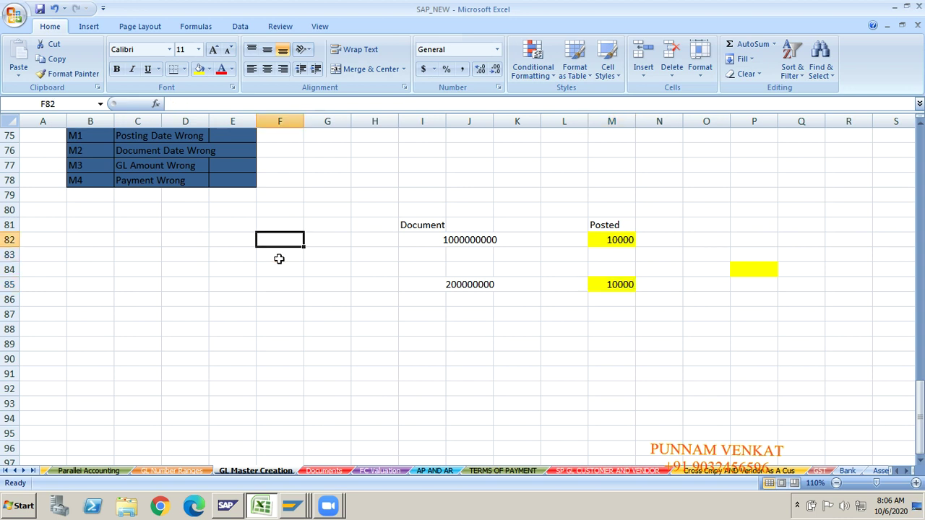
key("Up")
key("Up")
key("Up")
key("Up")
key("Up")
key("Up")
key("Up")
key("Up")
key("Up")
key("Up")
key("Left")
key("Left")
key("Left")
key("Left")
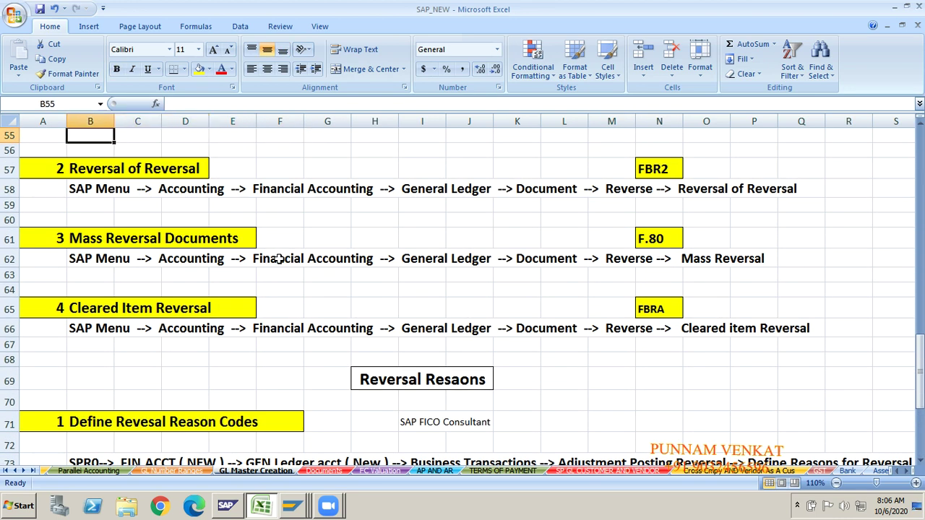
key("Up")
key("Up")
key("Up")
key("Up")
key("Up")
key("Down")
key("Down")
key("Down")
key("Down")
key("Down")
key("Down")
key("Down")
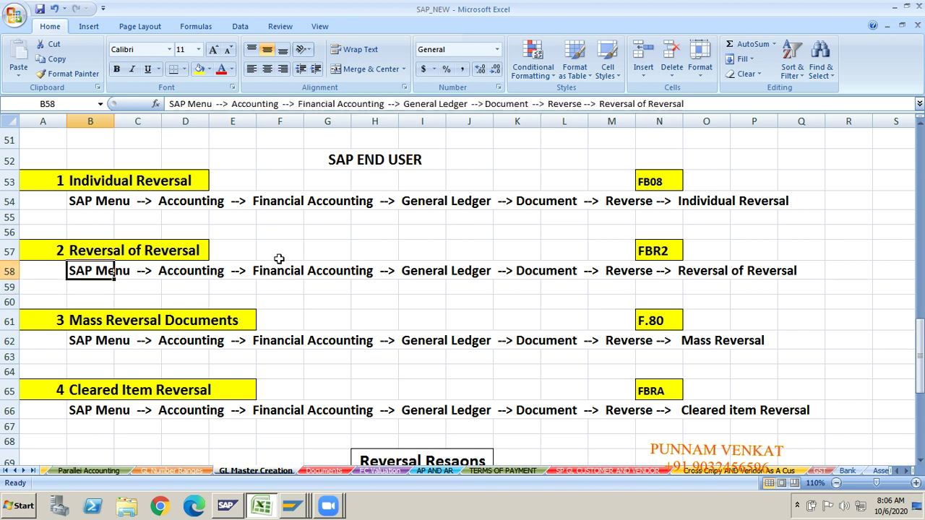
key("Up")
key("Up")
key("Left")
key("Down")
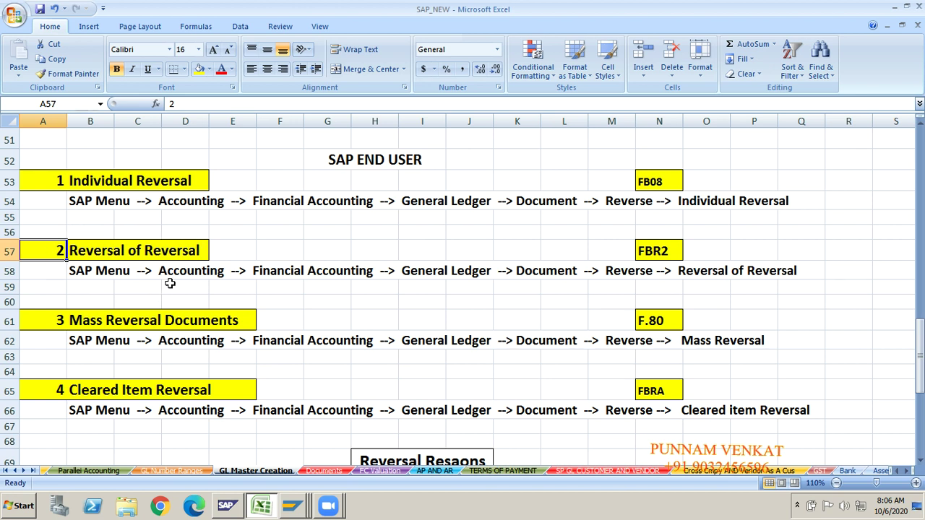
left_click(148, 264)
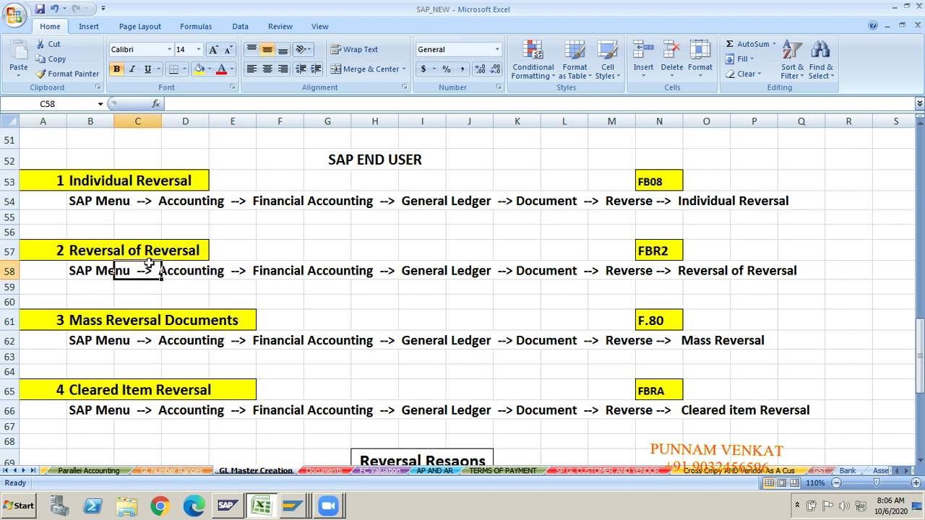
left_click(99, 275)
key("alt+Tab")
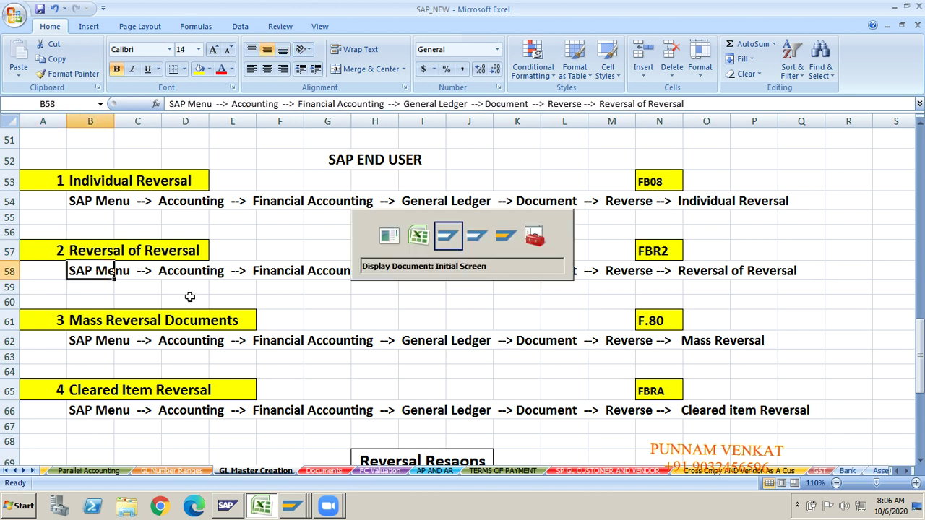
key("alt+Tab")
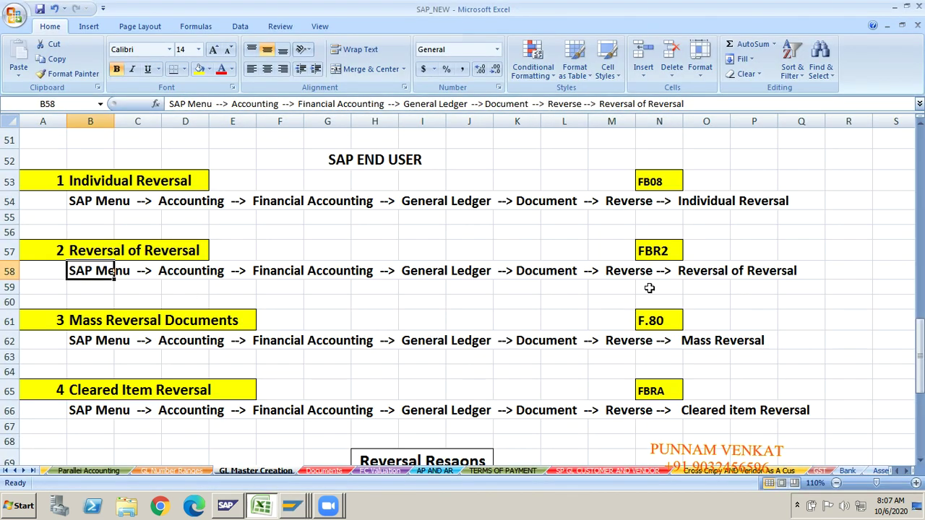
Step: Copy transaction code FBR2 from N57, switch to SAP, leave the document display and start FBR2
left_click(661, 250)
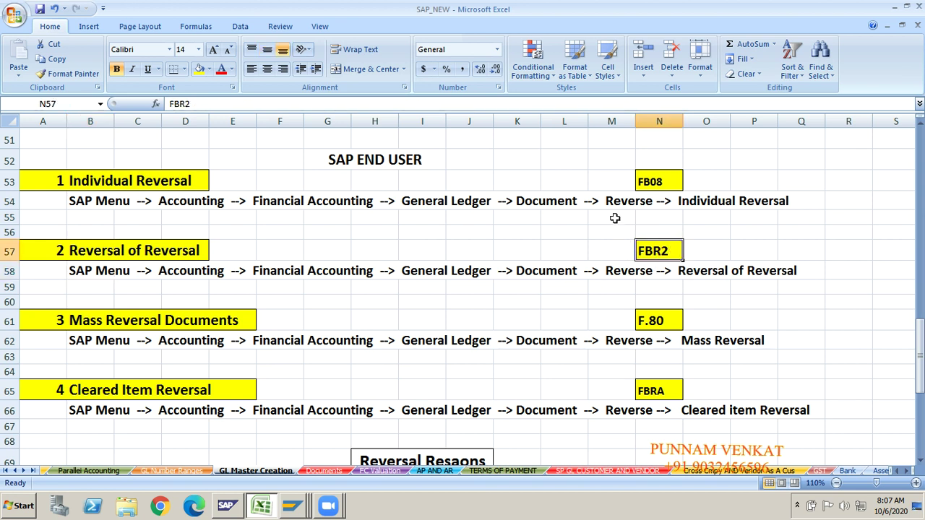
key("ctrl+c")
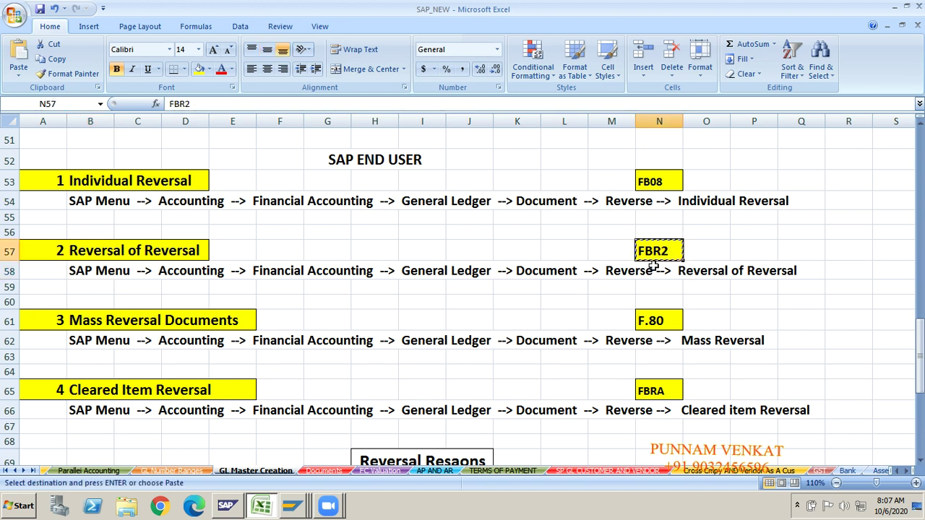
key("alt+Tab")
left_click(65, 41)
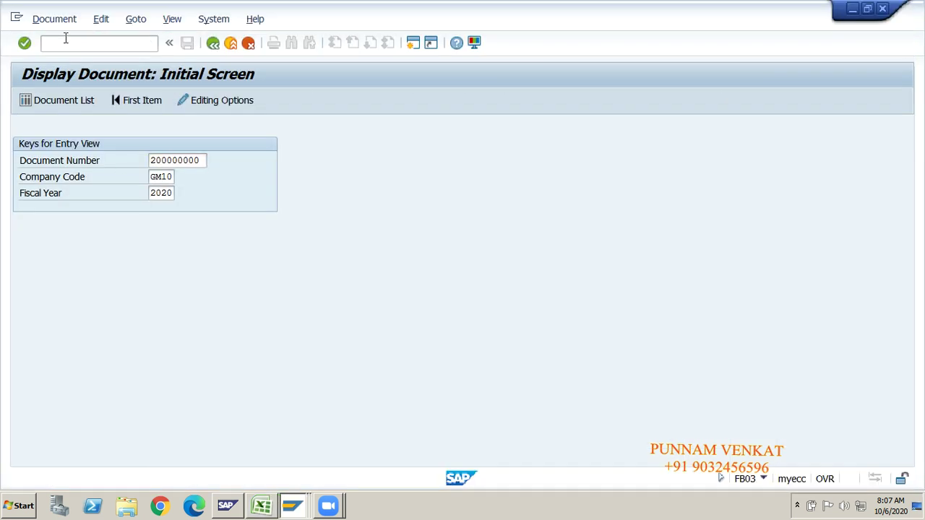
key("Return")
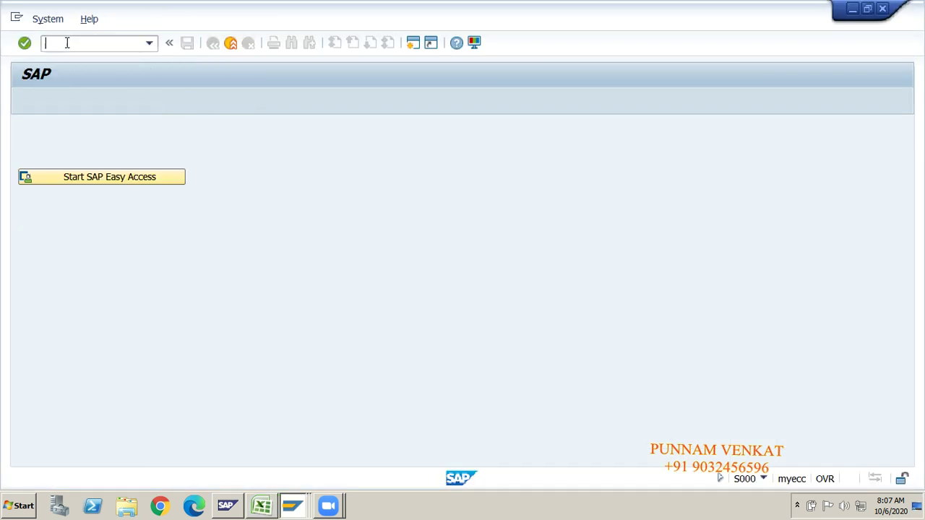
key("ctrl+v")
key("Return")
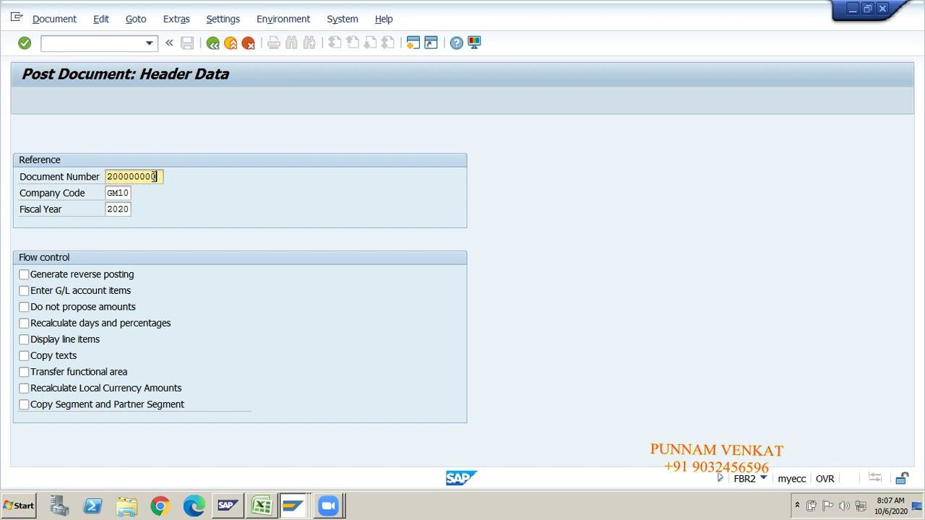
left_click(124, 193)
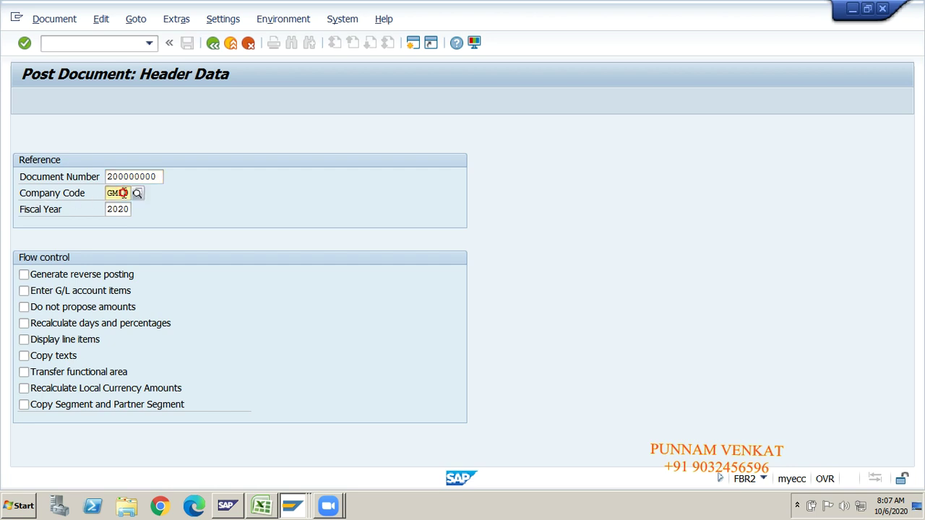
left_click(123, 208)
key("alt+Tab")
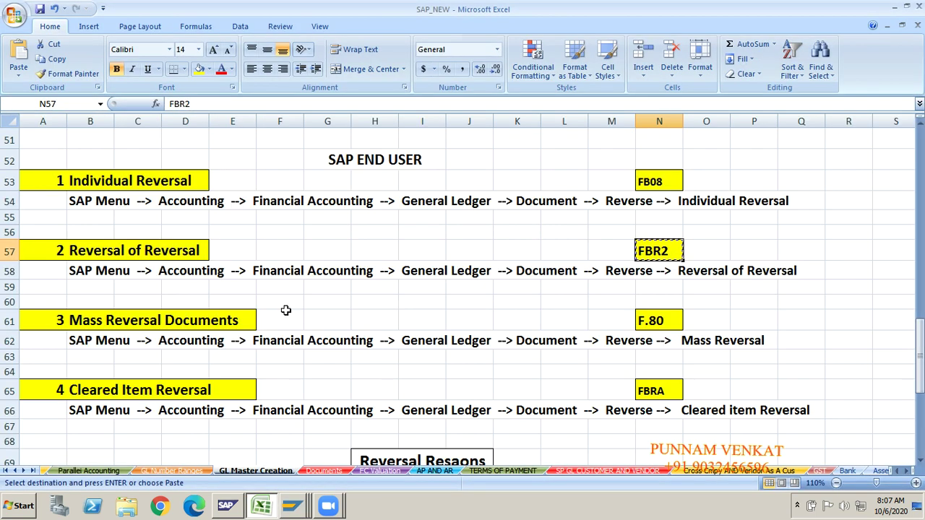
key("Down")
key("Down")
key("Down")
key("Down")
key("Down")
key("Down")
key("Down")
key("Down")
key("Down")
key("Down")
key("Down")
key("Down")
key("Down")
key("Down")
key("Down")
key("Down")
key("Down")
key("Down")
key("Down")
key("Down")
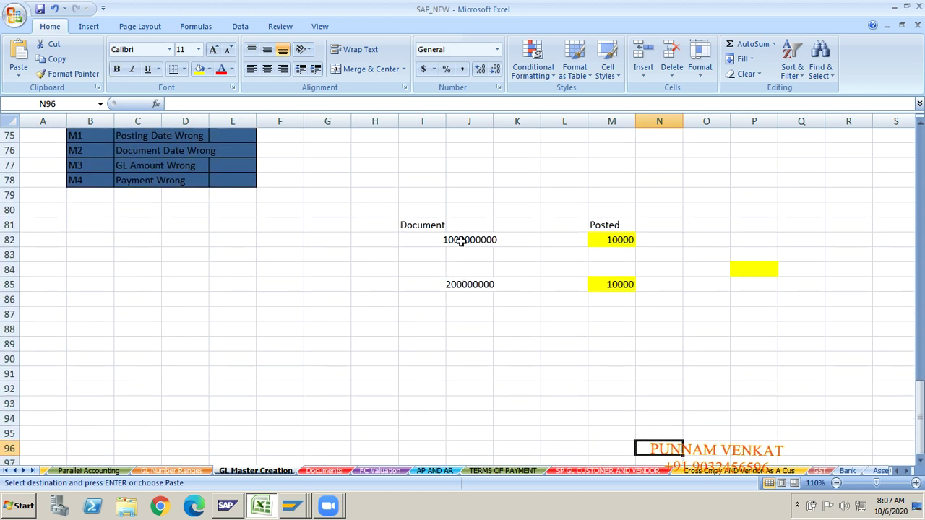
left_click(463, 240)
left_click(329, 238)
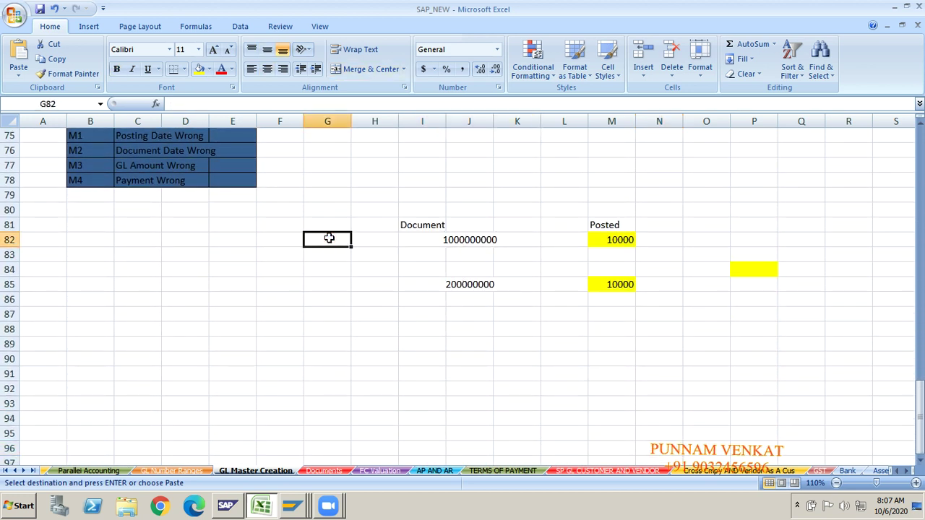
type("OR")
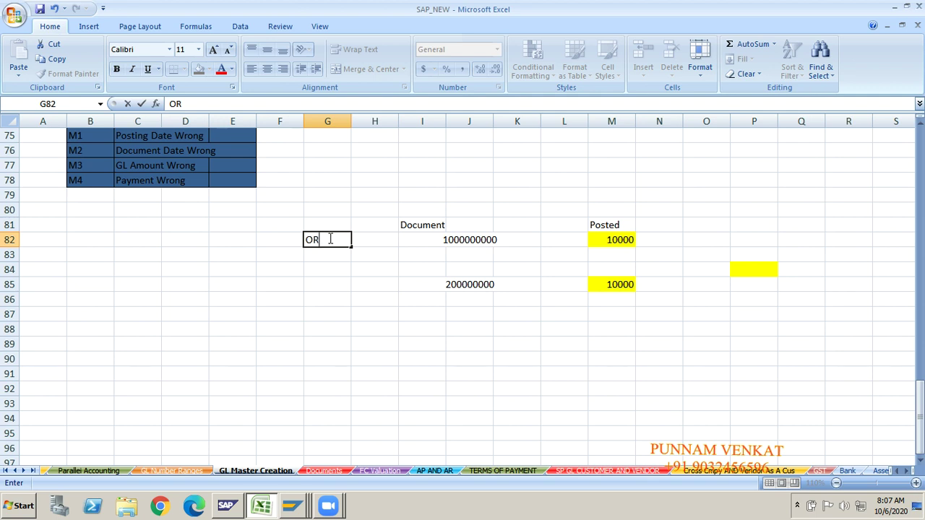
type("IGINAL")
key("BackSpace")
key("BackSpace")
key("BackSpace")
key("BackSpace")
key("BackSpace")
key("BackSpace")
type("ginal Document")
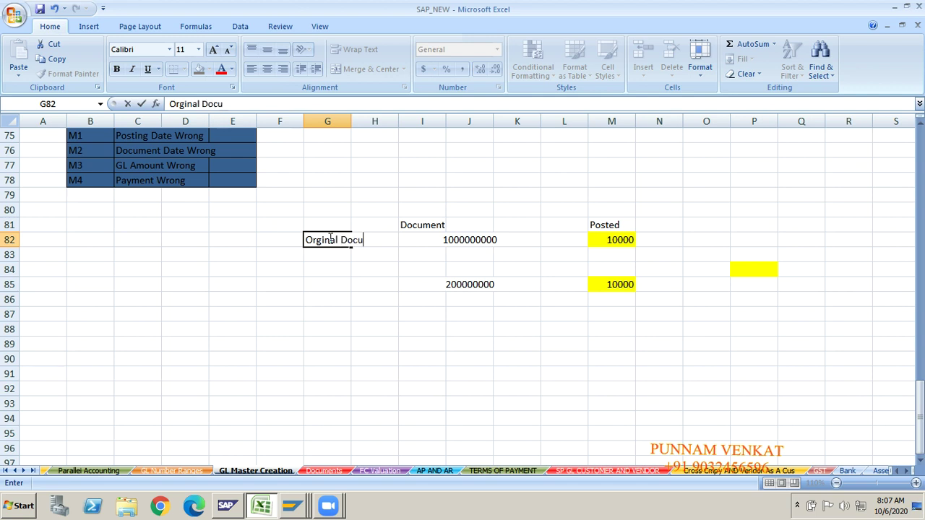
key("Return")
Step: Enter the label Reversel in G85, beside document 200000000
key("Down")
key("Down")
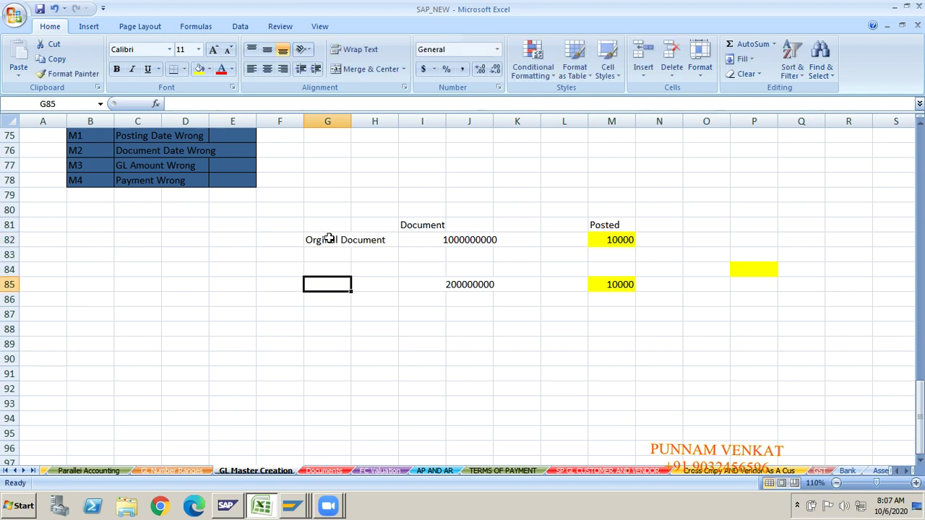
type("Reve")
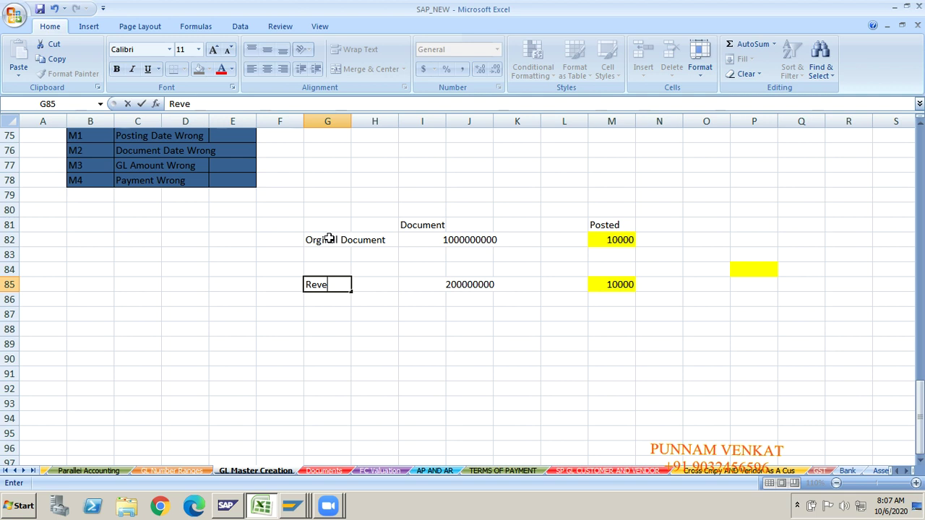
type("rser")
key("Return")
Step: Check the reversal headings higher up the sheet and correct the spelling of the label in G85 to Reversal
key("Up")
key("Up")
key("Up")
key("Up")
key("Up")
key("Up")
key("Up")
key("Up")
key("Up")
key("Up")
key("Up")
key("Up")
key("Up")
key("Up")
key("Up")
key("Up")
key("Up")
key("Up")
key("Up")
key("Up")
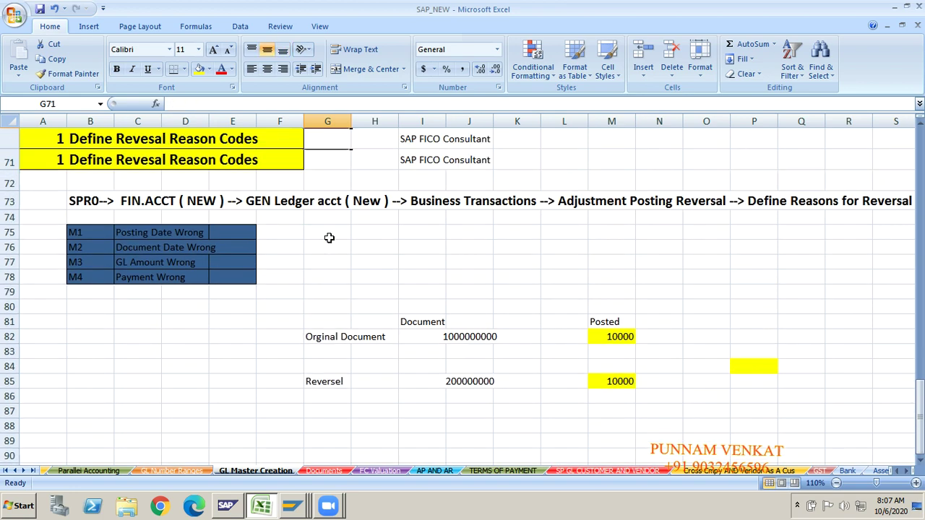
key("Down")
key("Down")
key("Down")
key("Down")
key("Down")
key("Down")
key("Down")
key("Down")
key("Down")
key("Down")
key("Down")
key("Down")
key("Down")
key("Down")
key("Down")
key("Down")
key("Down")
key("Down")
key("Down")
key("Down")
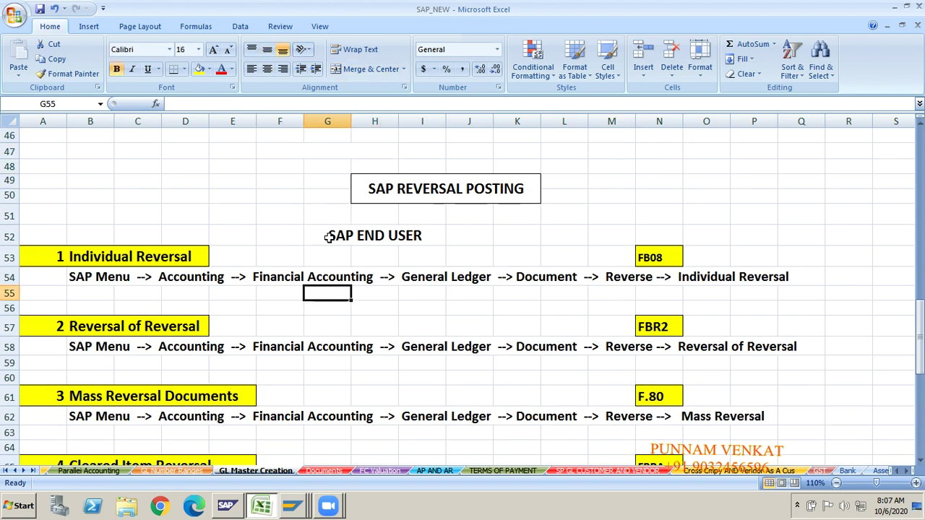
key("Up")
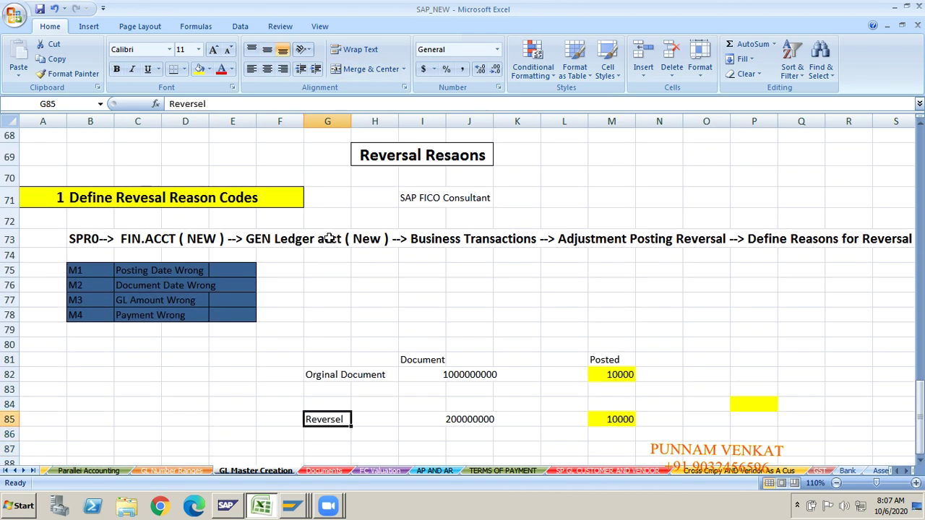
left_click(237, 102)
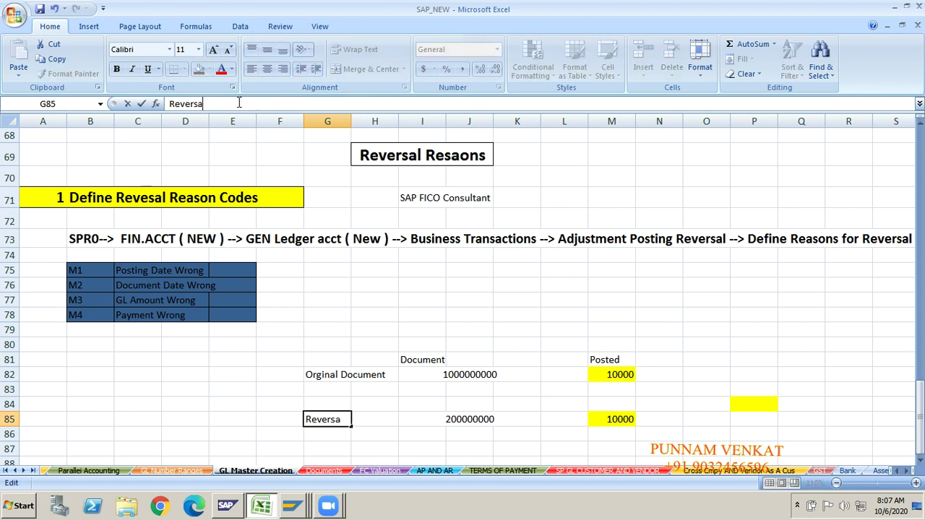
type("l")
key("Return")
key("Up")
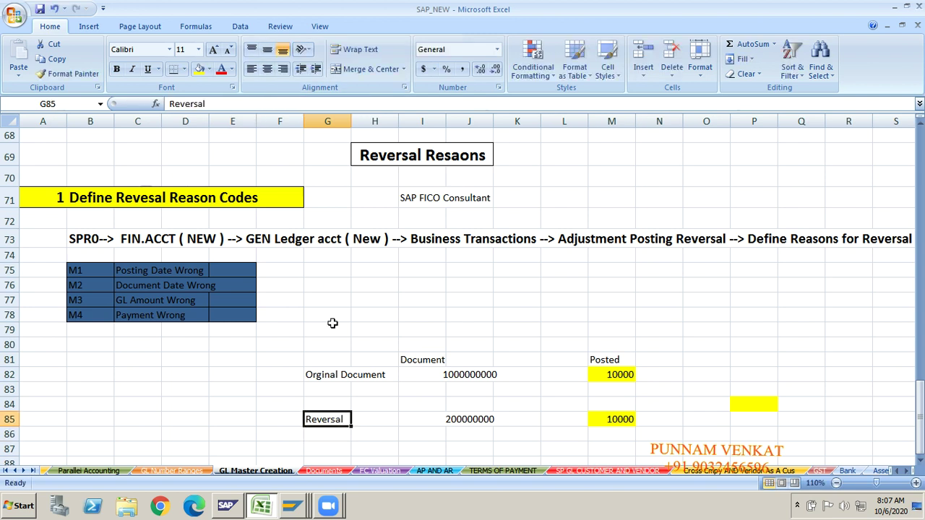
Step: Add the label Reversal of Reversal in G89, below the Orginal Document and Reversal rows
left_click(322, 376)
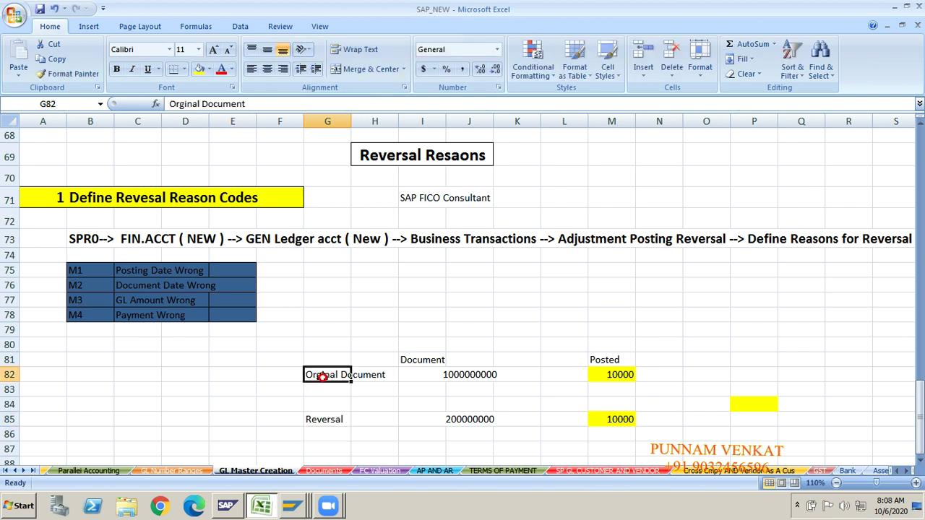
left_click(323, 421)
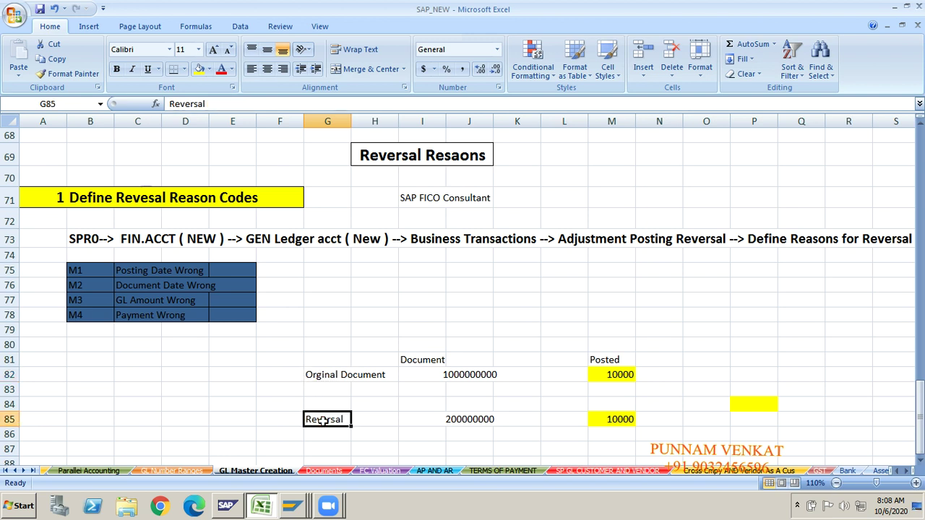
key("Down")
key("Down")
key("Down")
key("Down")
type("Re")
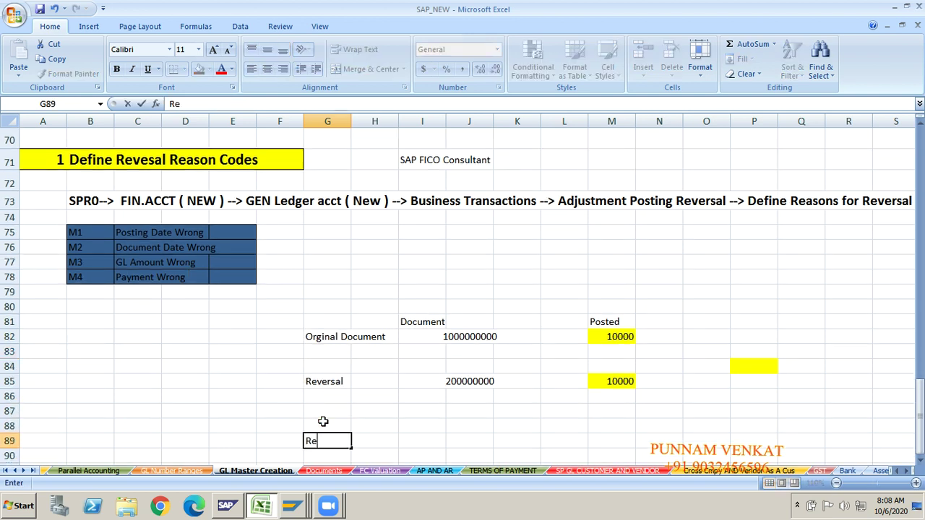
type("versal of Re")
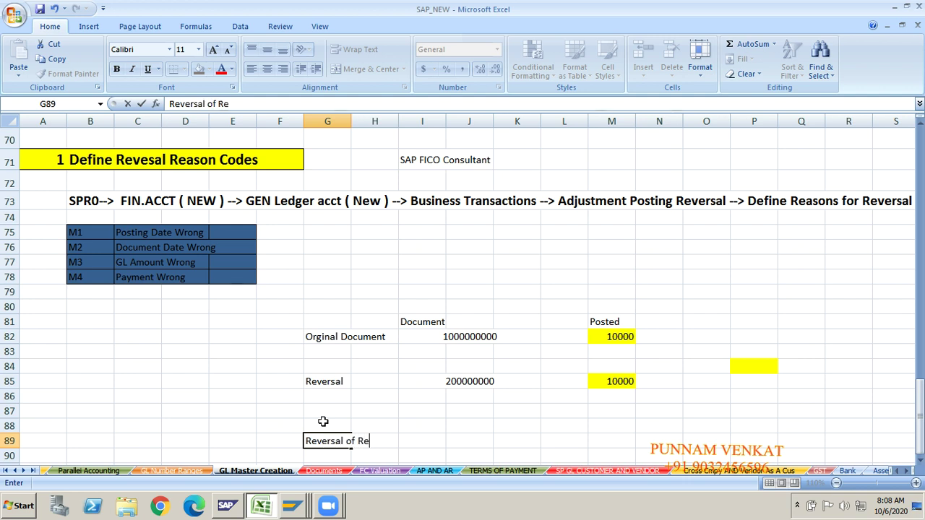
type("versal")
key("Return")
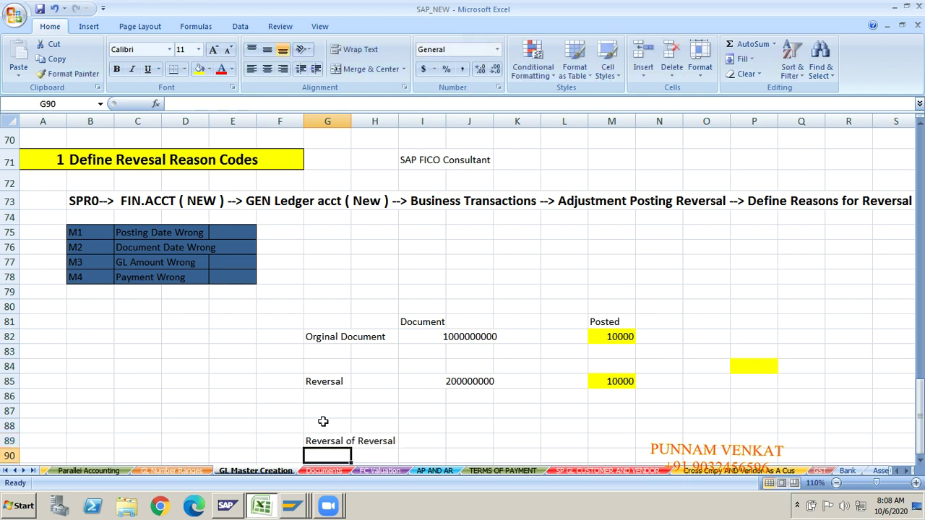
Step: Review the labels and document numbers in rows 82, 85 and 89 to trace the original, its reversal and the reversal of reversal
left_click(336, 445)
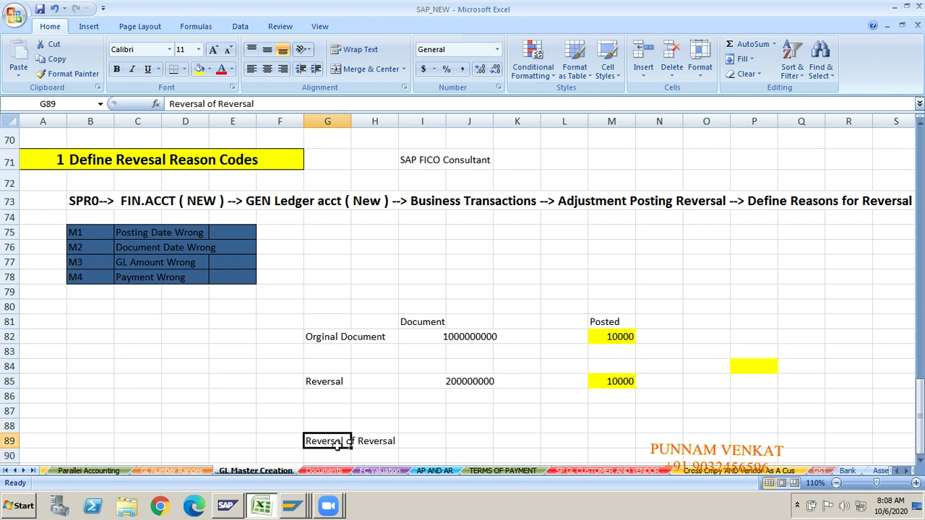
left_click(466, 382)
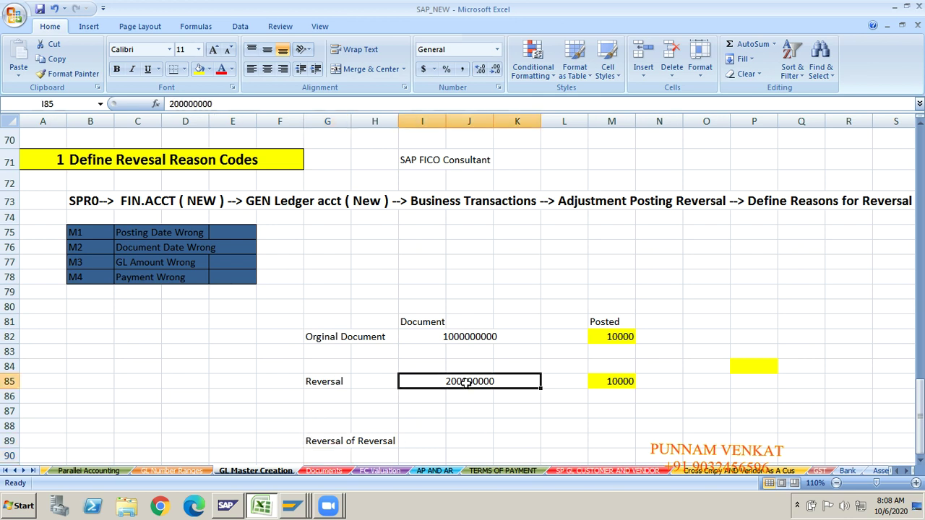
left_click(462, 341)
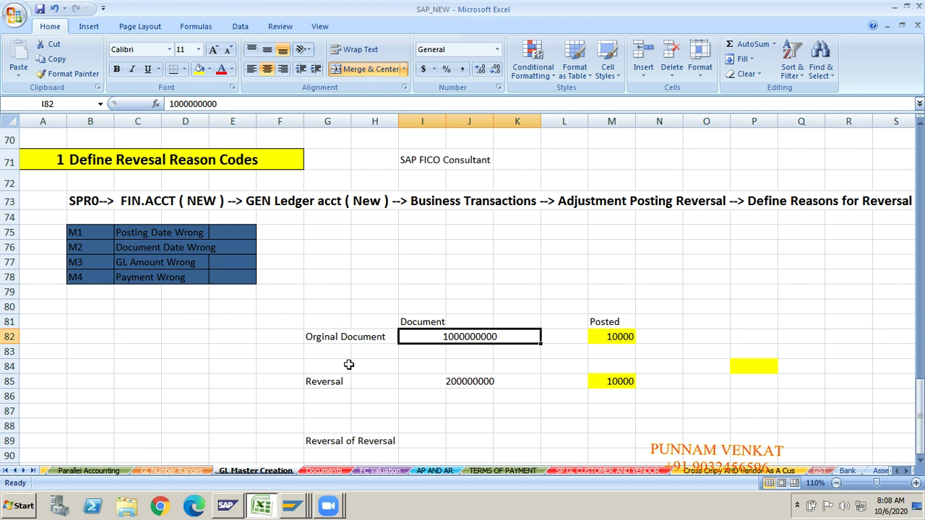
left_click(323, 341)
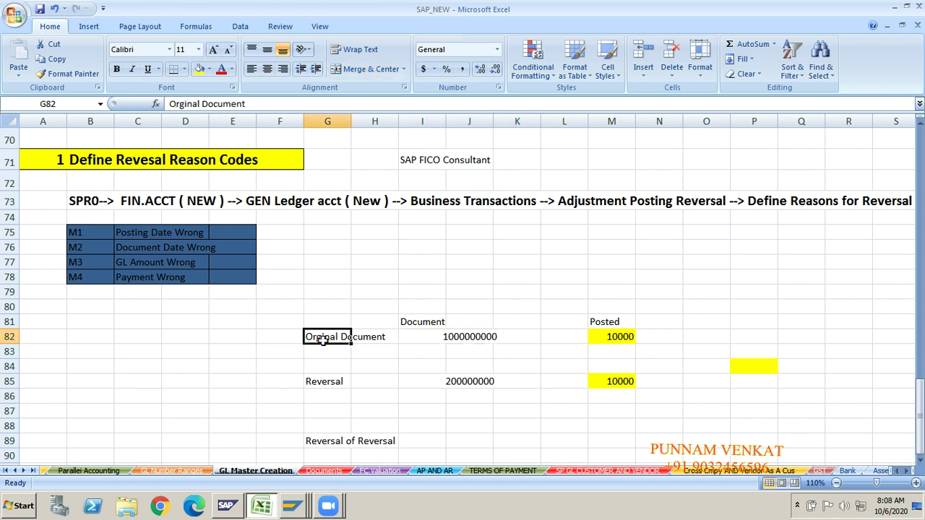
left_click(331, 382)
left_click(467, 337)
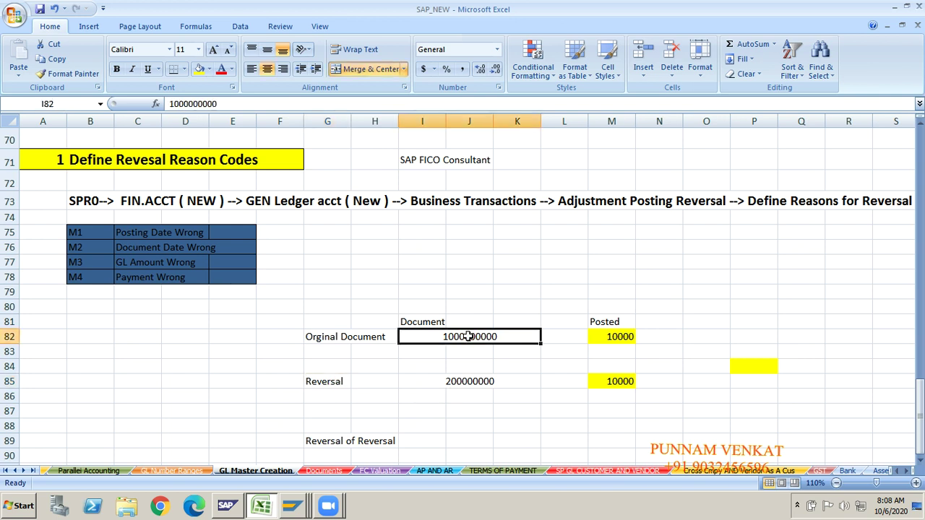
left_click(458, 384)
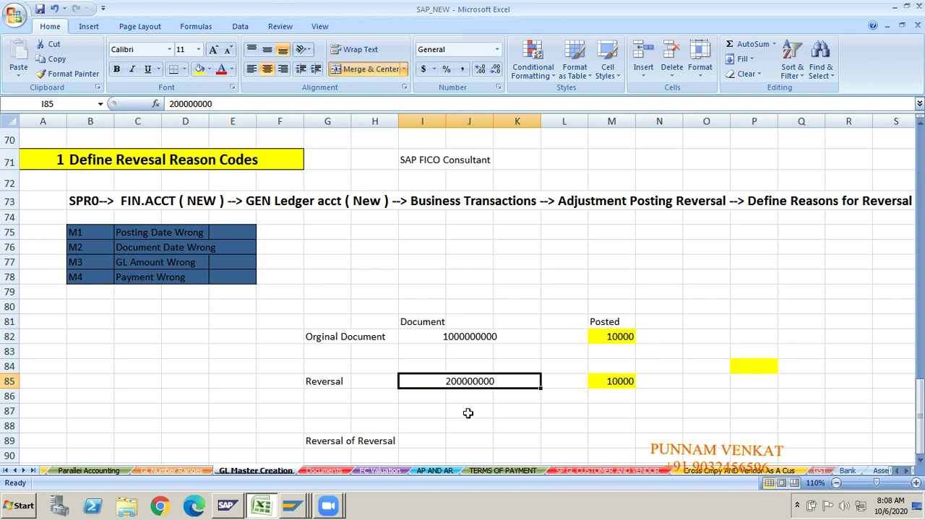
left_click(440, 442)
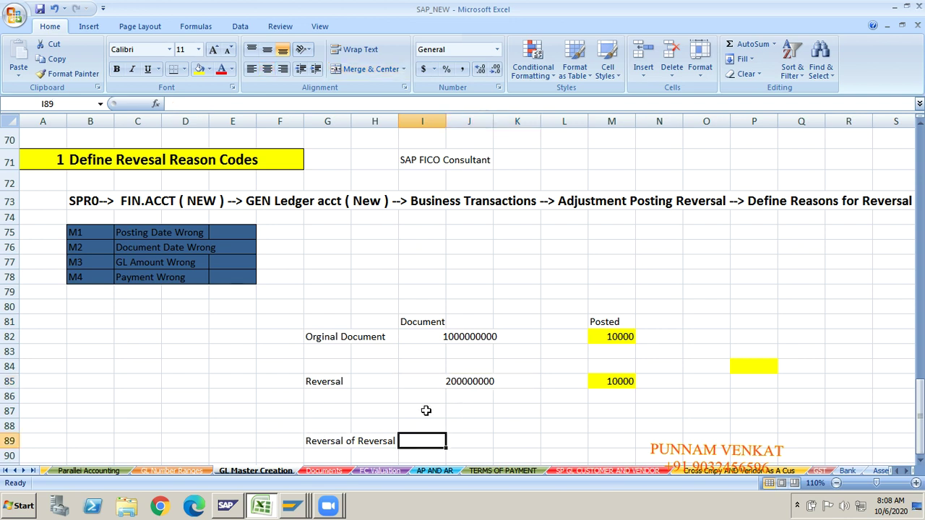
left_click(477, 376)
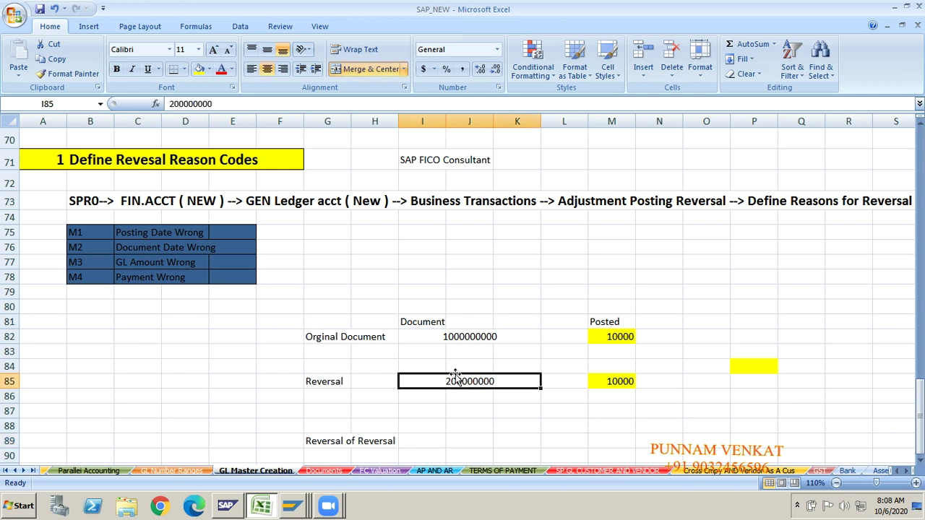
Step: Switch to SAP and check FBR2's reference document number against I85 in the Excel notes, plus its company code and fiscal year
key("alt+Tab")
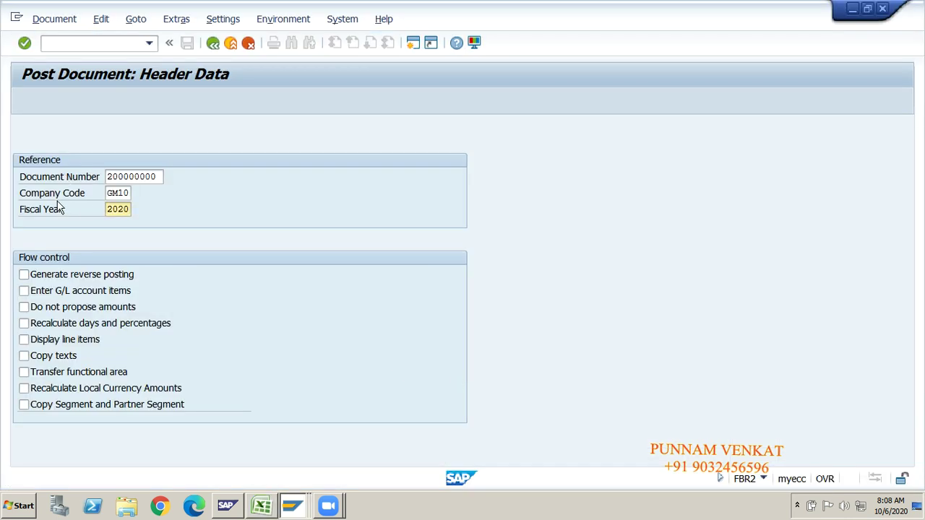
left_click(133, 176)
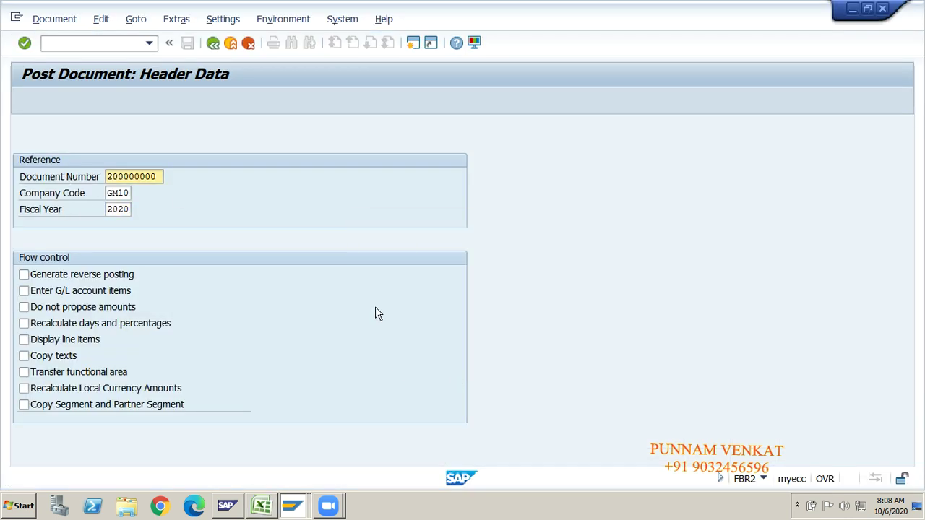
key("alt+Tab")
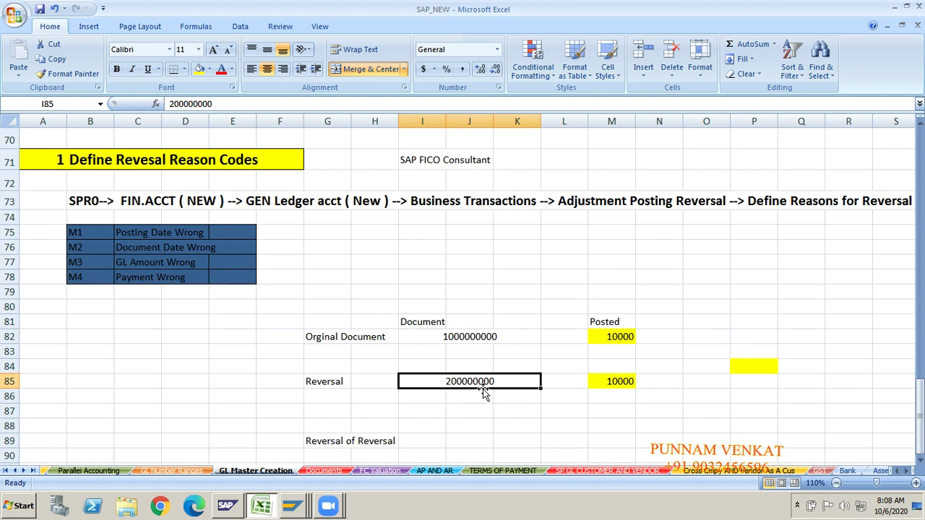
key("alt+Tab")
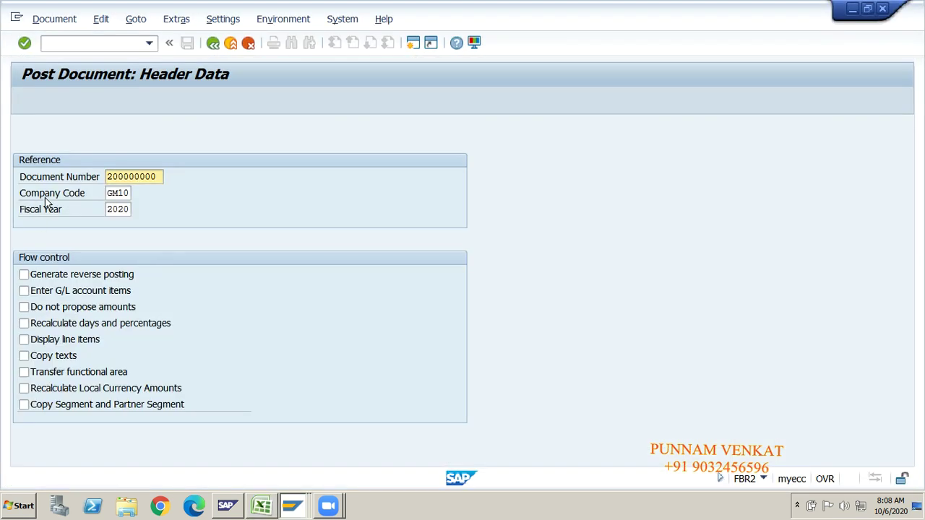
left_click(114, 194)
left_click(113, 211)
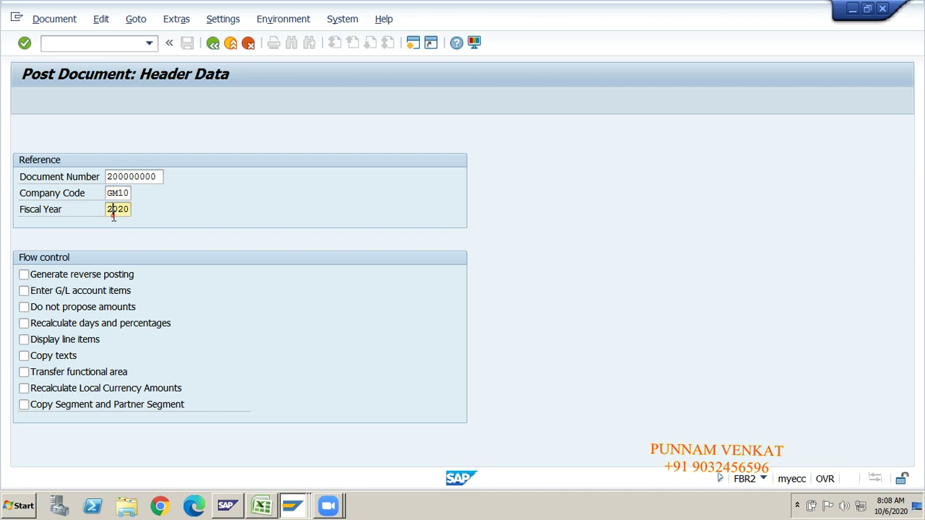
Step: Enable Generate reverse posting, Enter G/L account items and Copy texts, and continue through the header data to the document overview
left_click(41, 279)
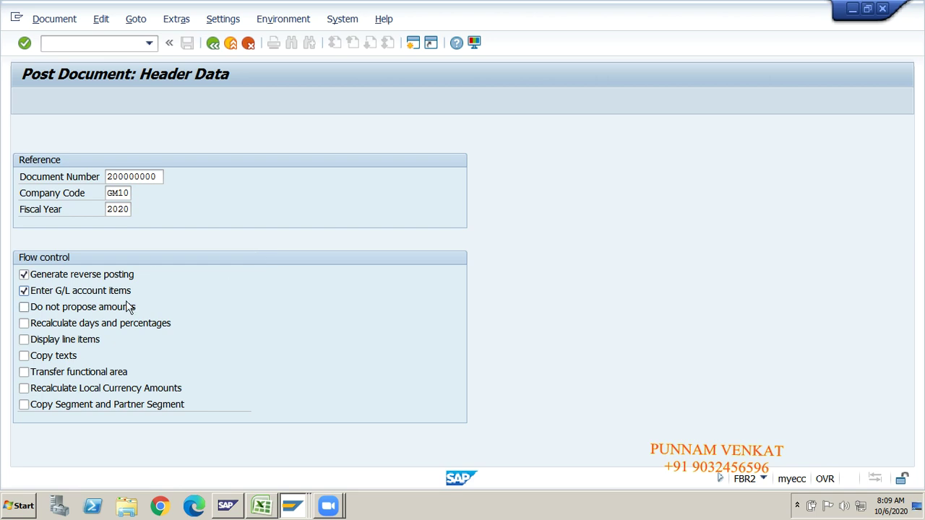
left_click(50, 360)
left_click(119, 194)
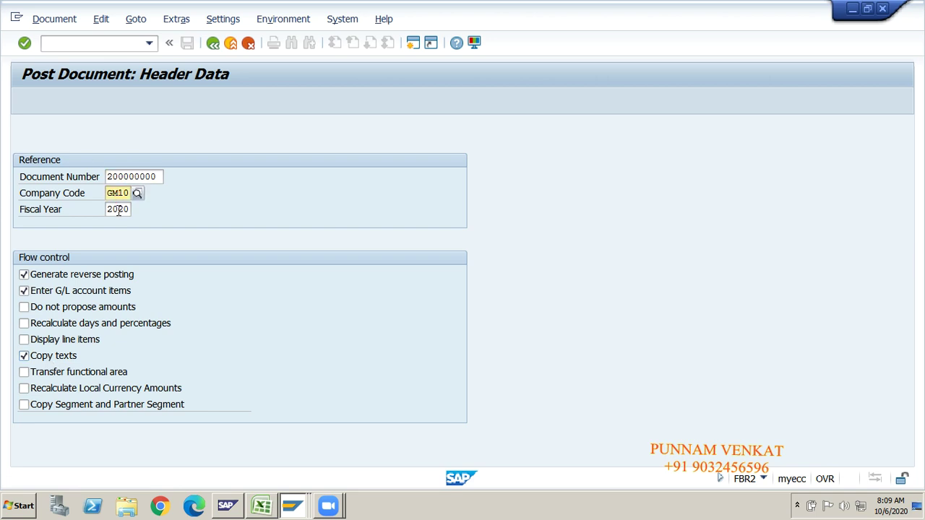
left_click(117, 209)
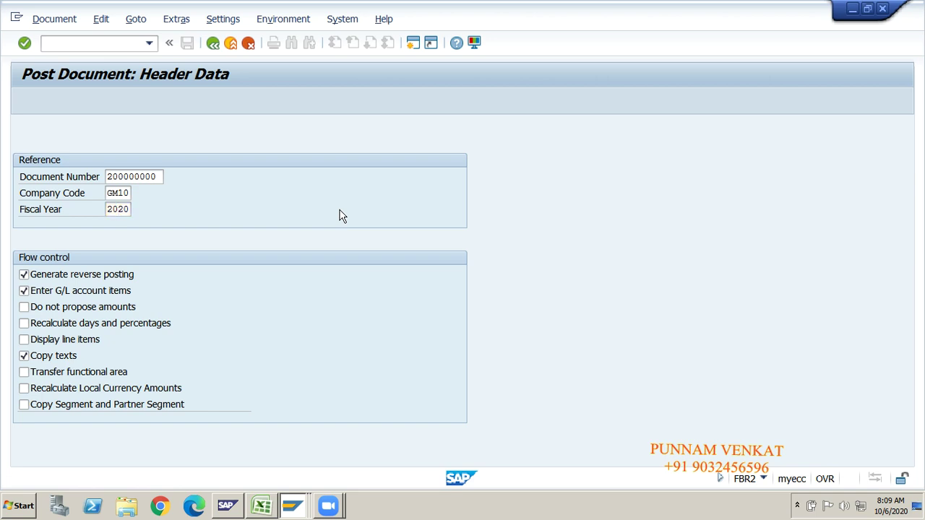
key("Return")
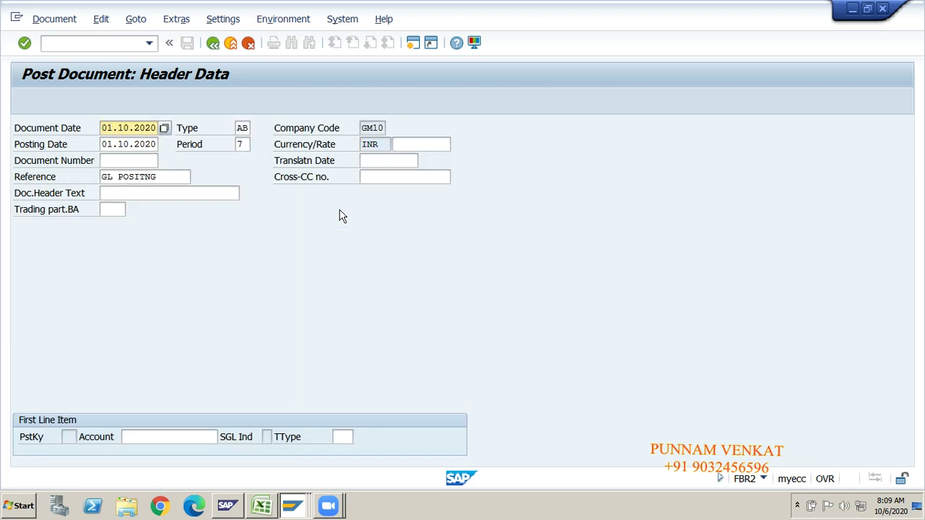
key("Return")
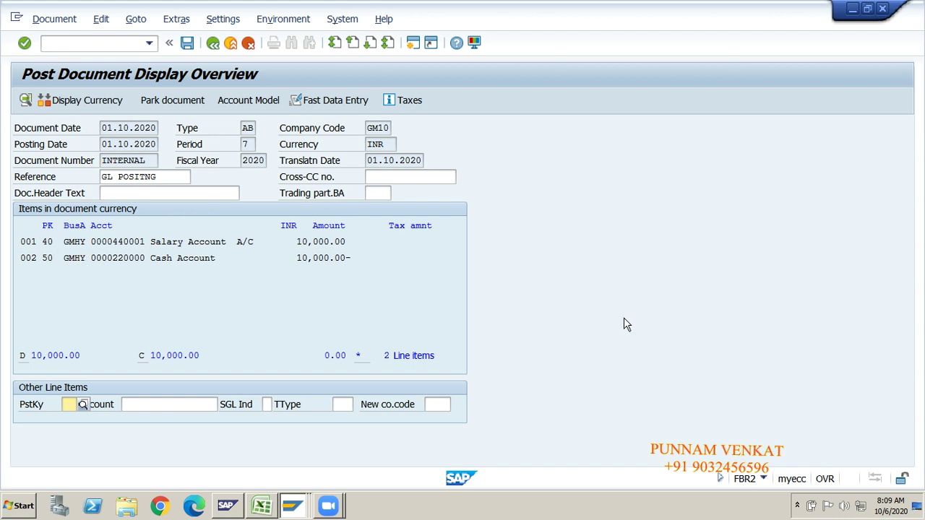
Step: Switch to the Excel notes and enter Cash A/c Dr in P85 on the Reversal row
key("alt+Tab")
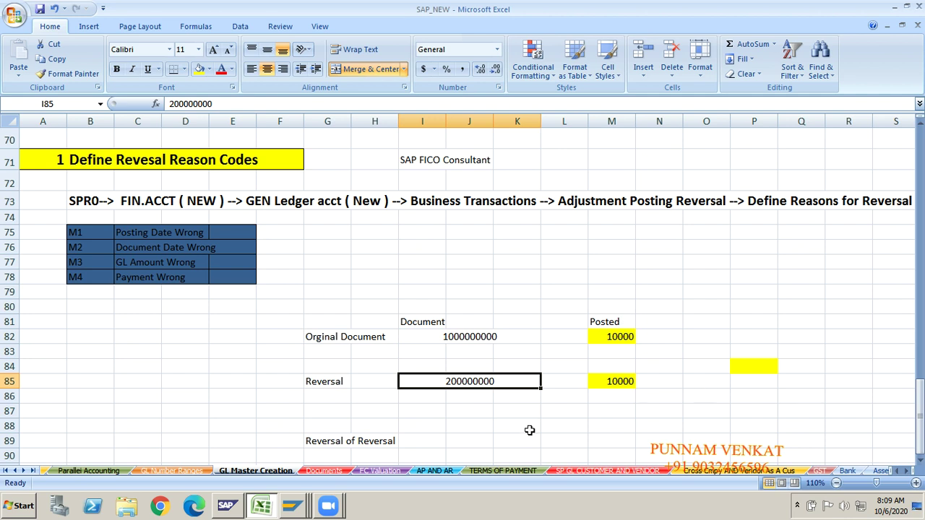
left_click(733, 409)
key("Right")
key("Right")
key("Right")
key("Right")
key("Right")
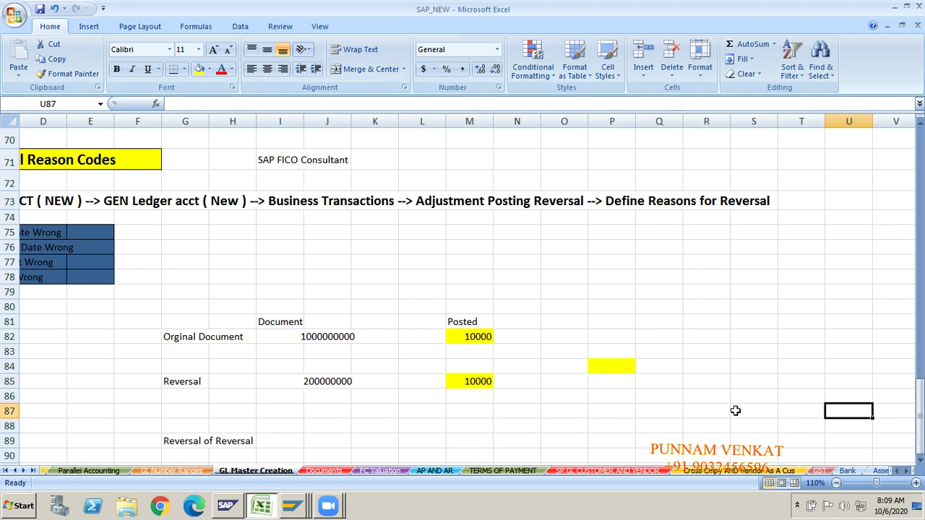
key("Up")
key("Up")
key("Left")
key("Left")
key("Left")
key("Left")
key("Left")
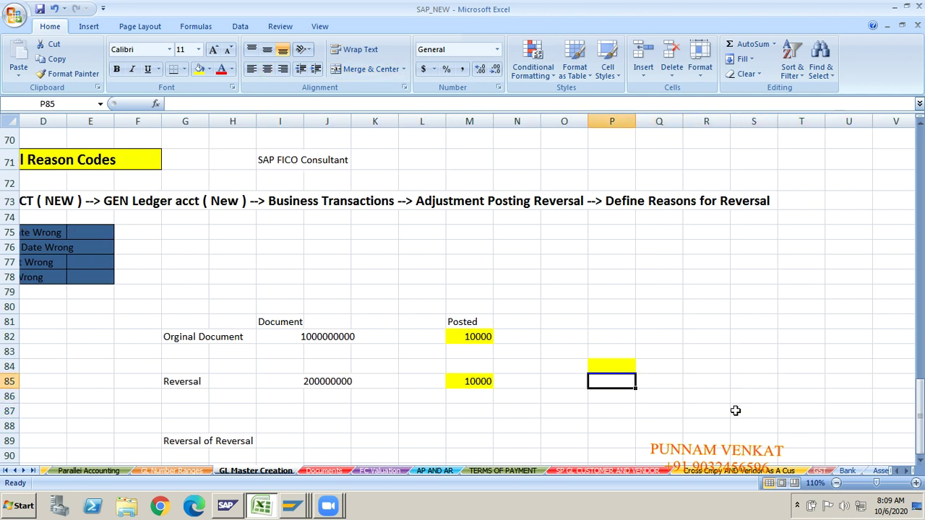
type("Cahs")
key("BackSpace")
key("BackSpace")
type("sh ")
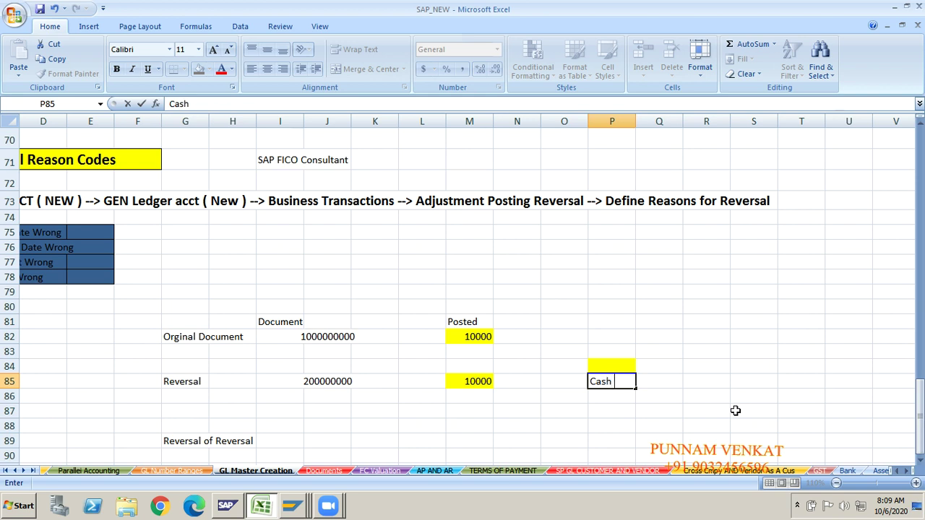
type("A/c D")
type("r To")
key("BackSpace")
key("BackSpace")
key("BackSpace")
key("Return")
Step: Enter To Salary in P86 as the credit line of the reversal entry
type("To Ca")
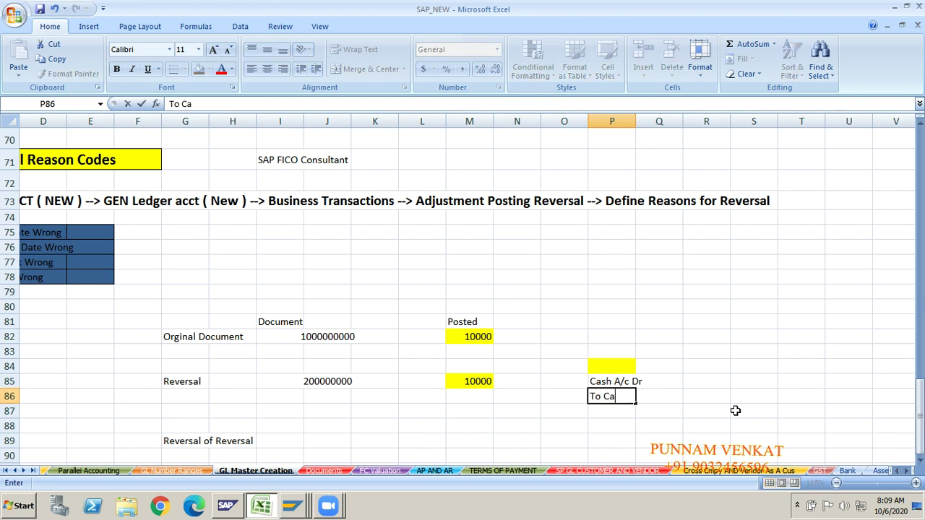
key("BackSpace")
key("BackSpace")
type("Salary")
key("Return")
key("Up")
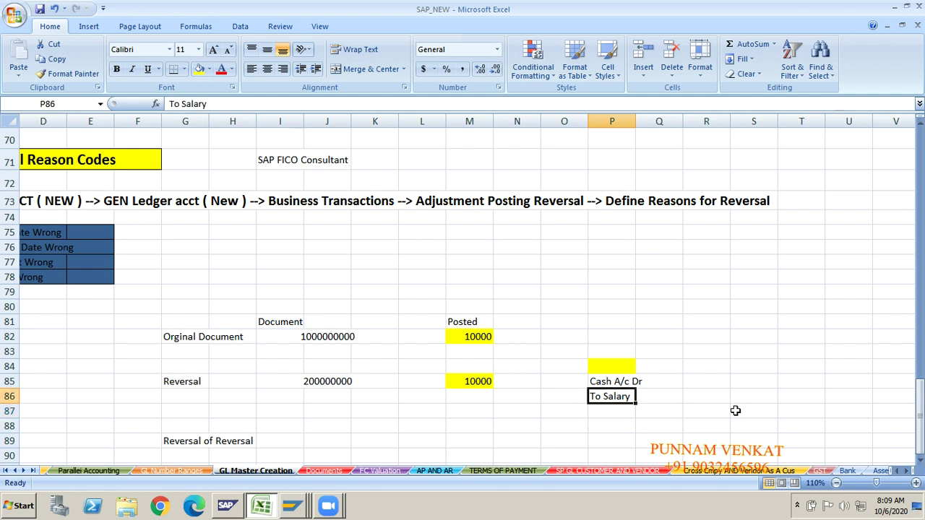
Step: Enter 10000 in S85 and S86 as the amounts for the reversal's cash and salary lines
key("Up")
key("Up")
key("Down")
key("Right")
key("Right")
key("Right")
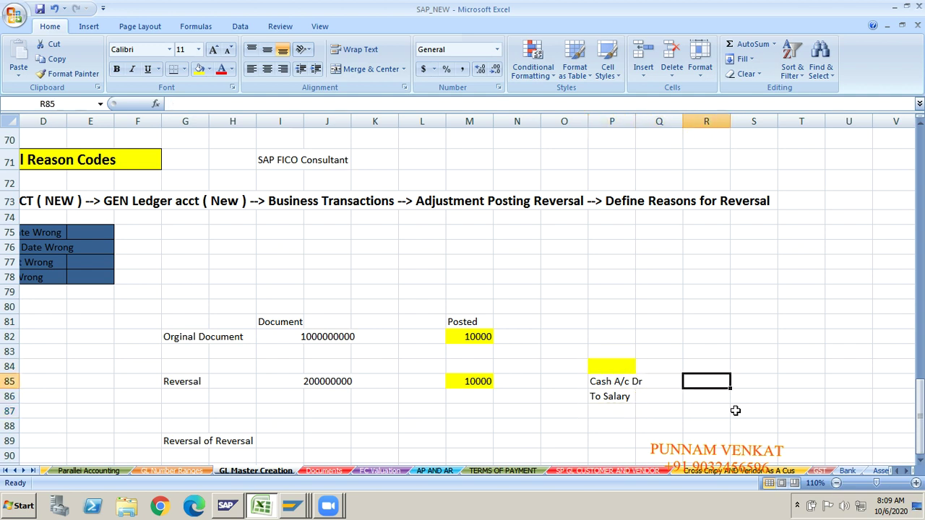
type("10000")
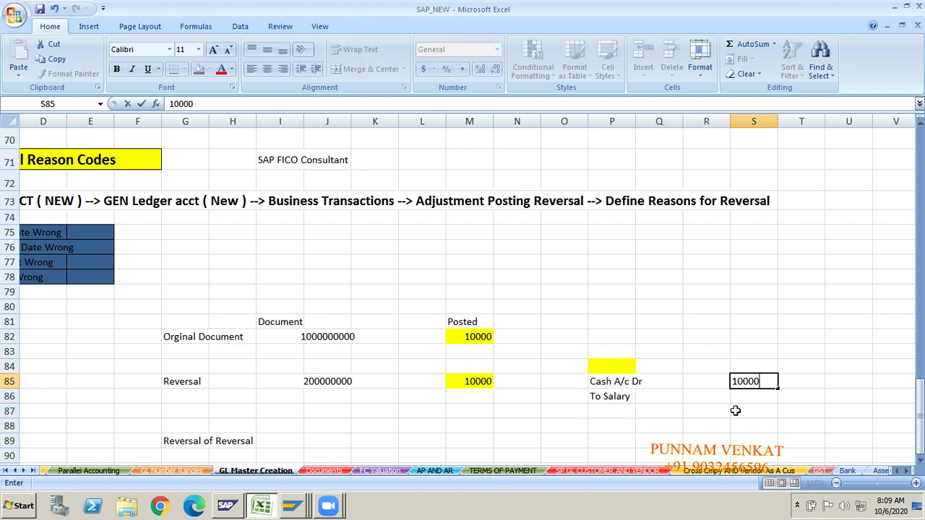
key("Return")
type("10000")
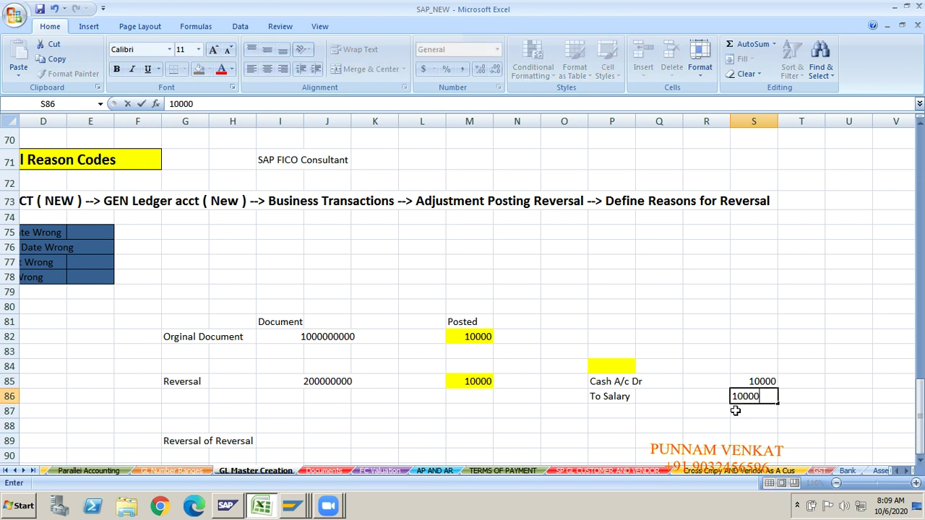
key("Return")
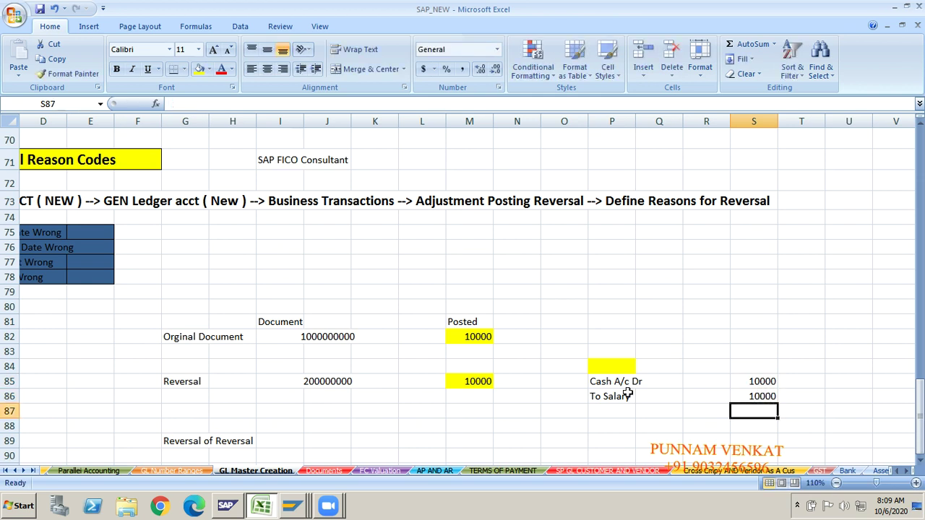
Step: Enter Salary A/c Dr in P89 on the Reversal of Reversal row, mirroring the reversal entry in P85:P86
left_click(599, 381)
left_click(599, 407)
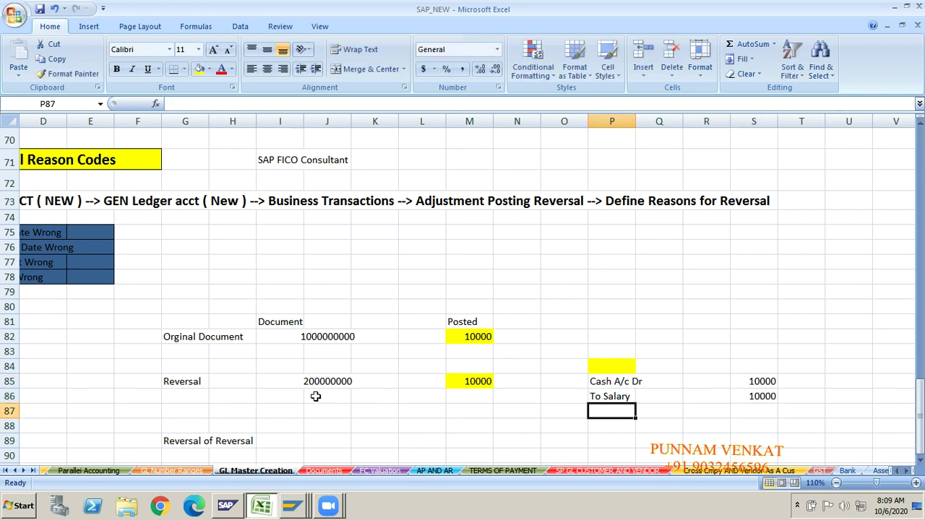
left_click(605, 387)
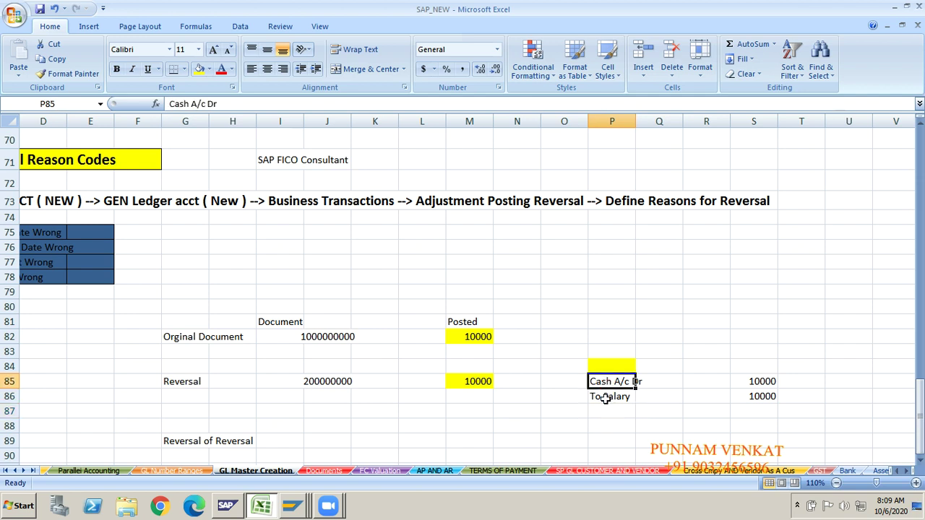
left_click(605, 397)
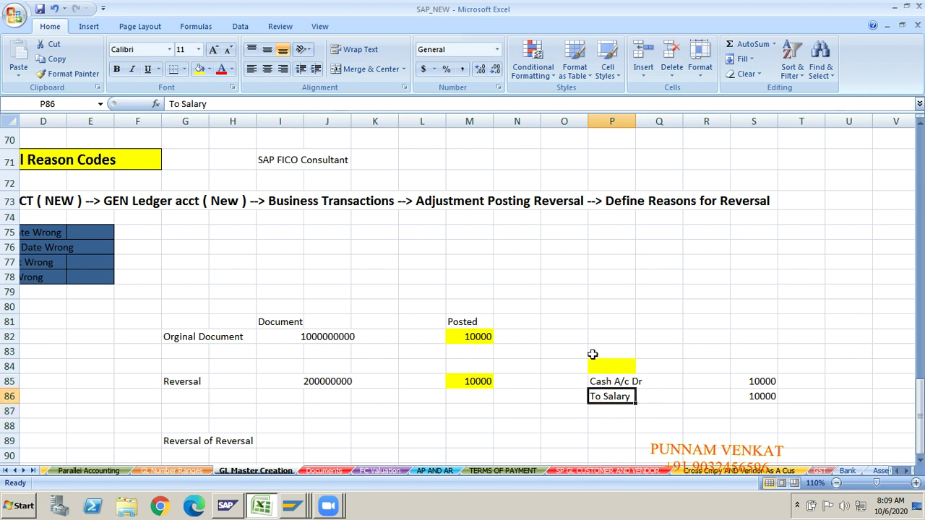
left_click(595, 379)
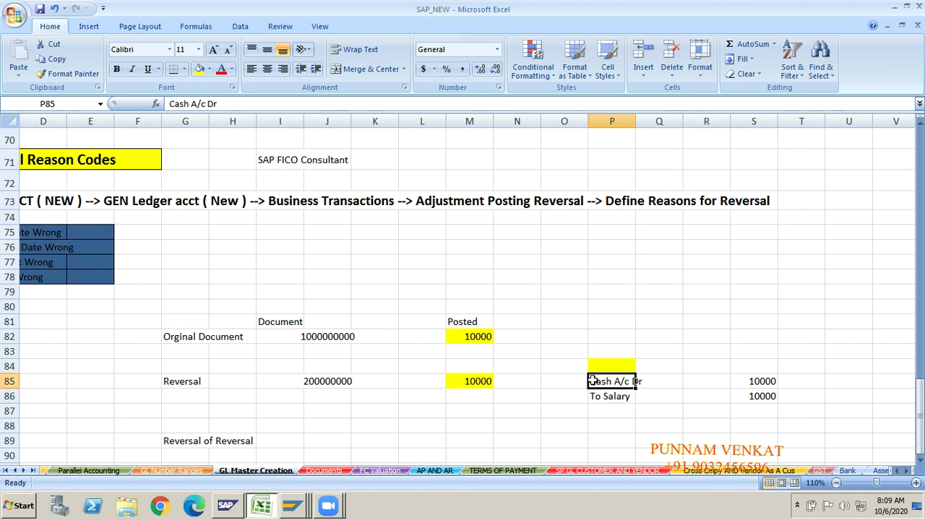
left_click(599, 396)
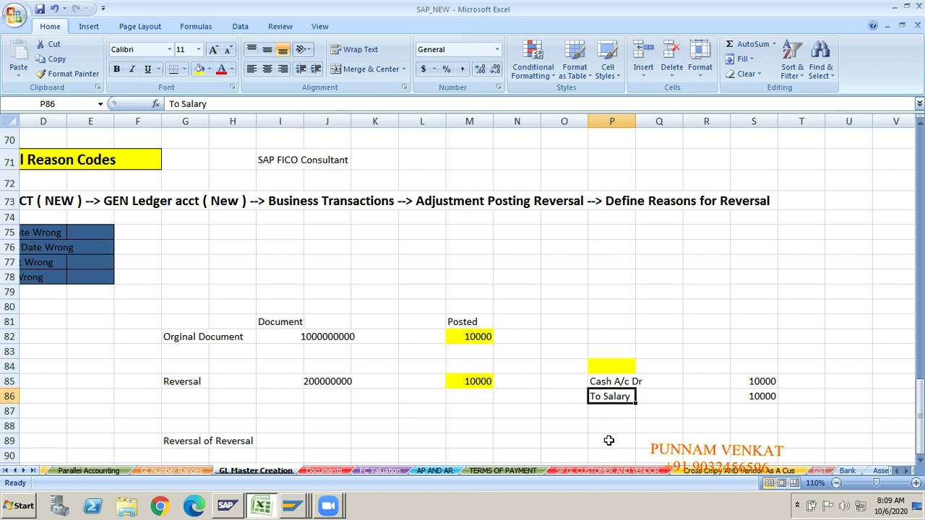
left_click(608, 440)
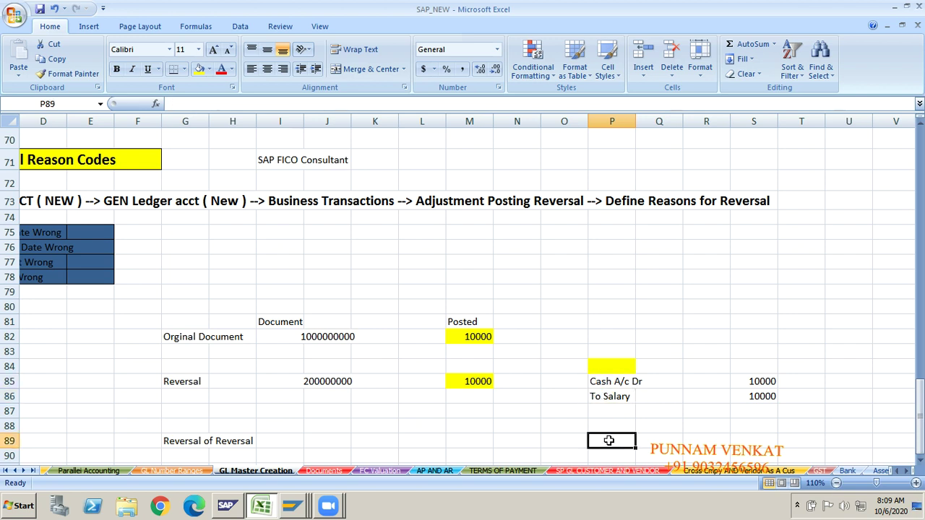
type("Salary A/c")
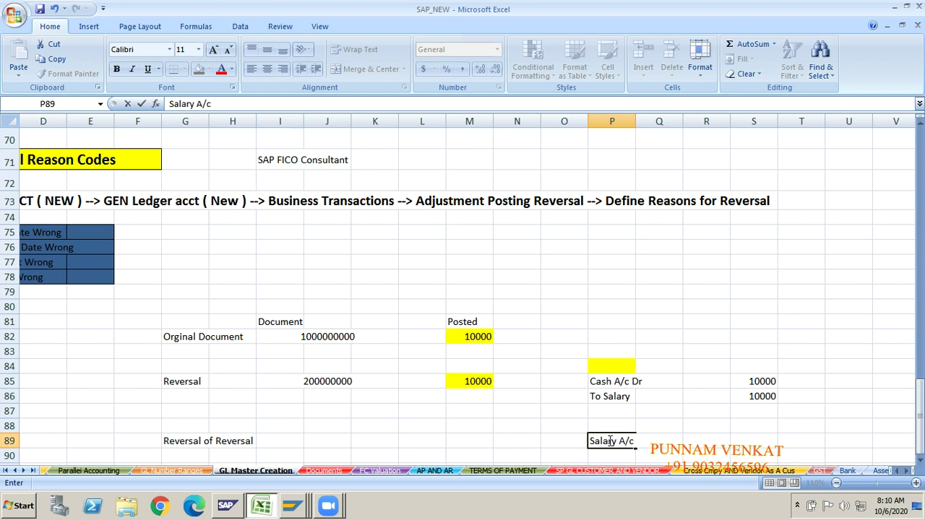
key("Return")
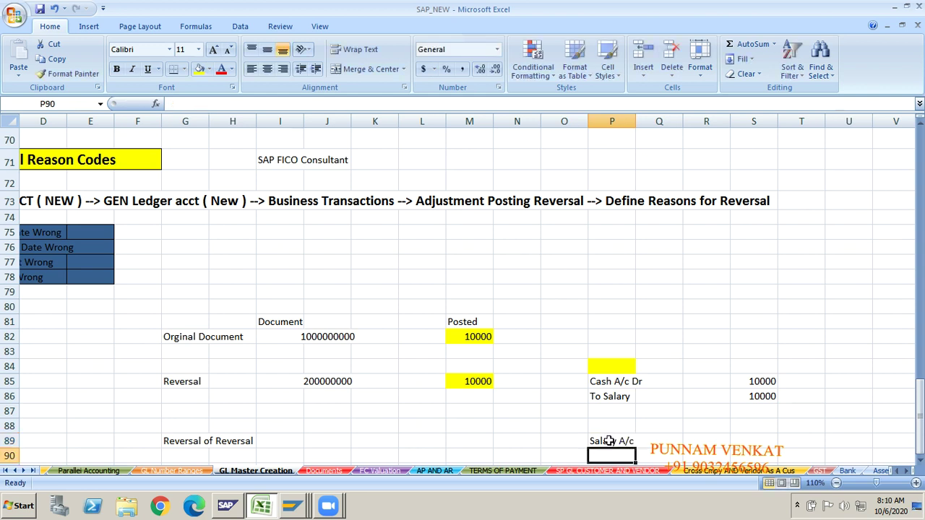
left_click(609, 440)
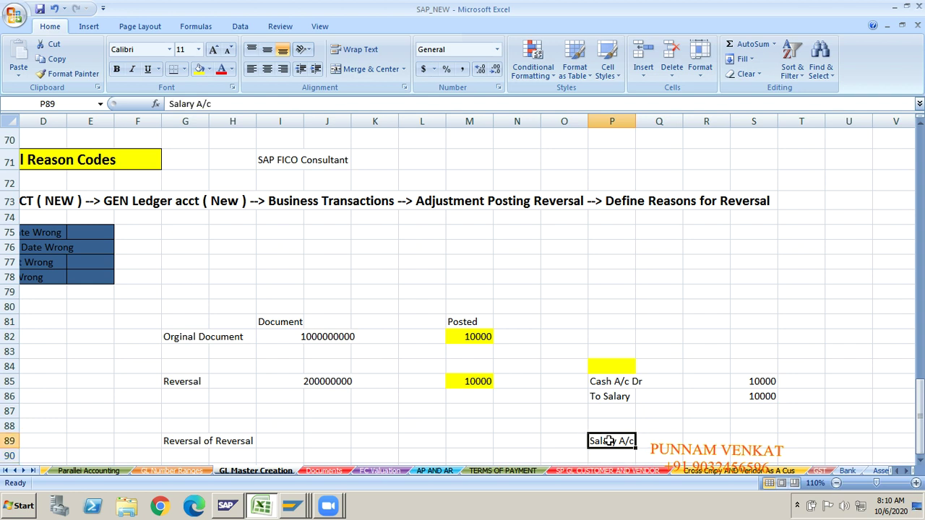
left_click(234, 104)
type("Dr")
key("Return")
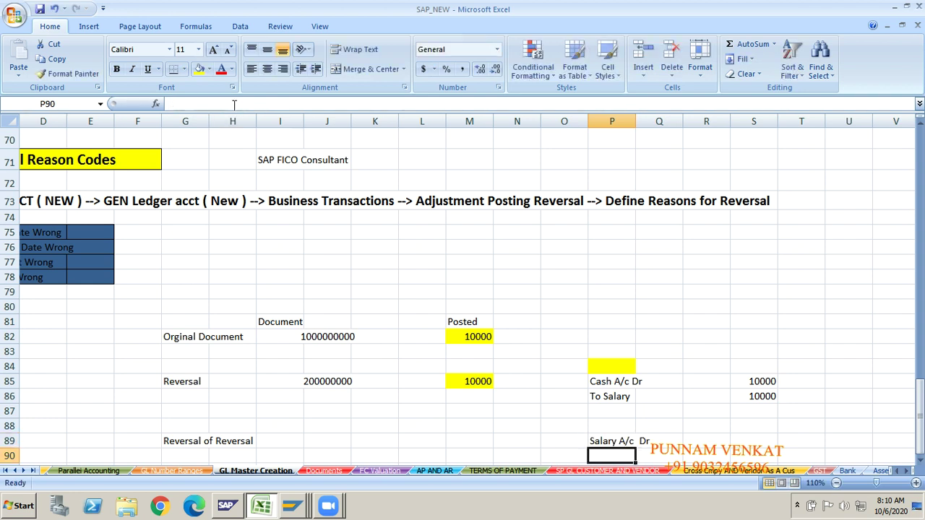
Step: Enter To Cash in P90 and the amount 10000 in both S89 and S90
type("To Ca")
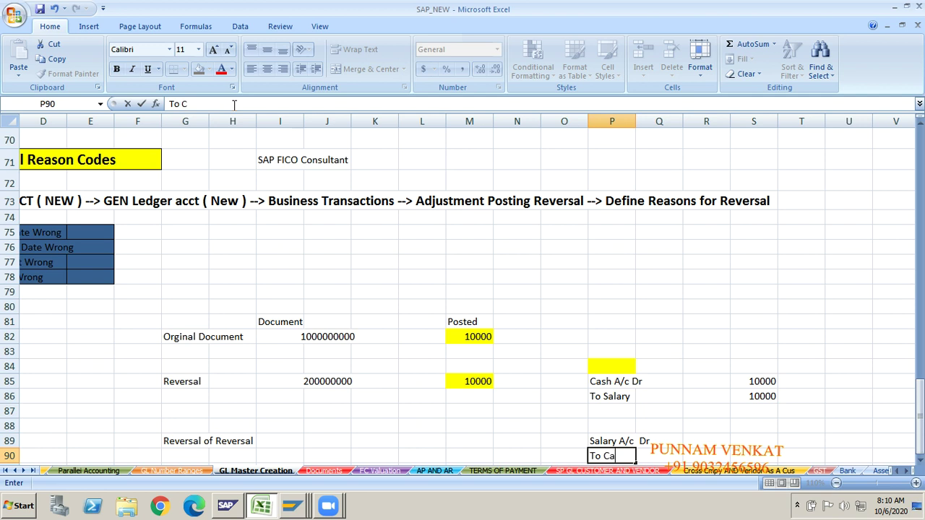
type("sh")
key("Tab")
key("Right")
key("Right")
key("Up")
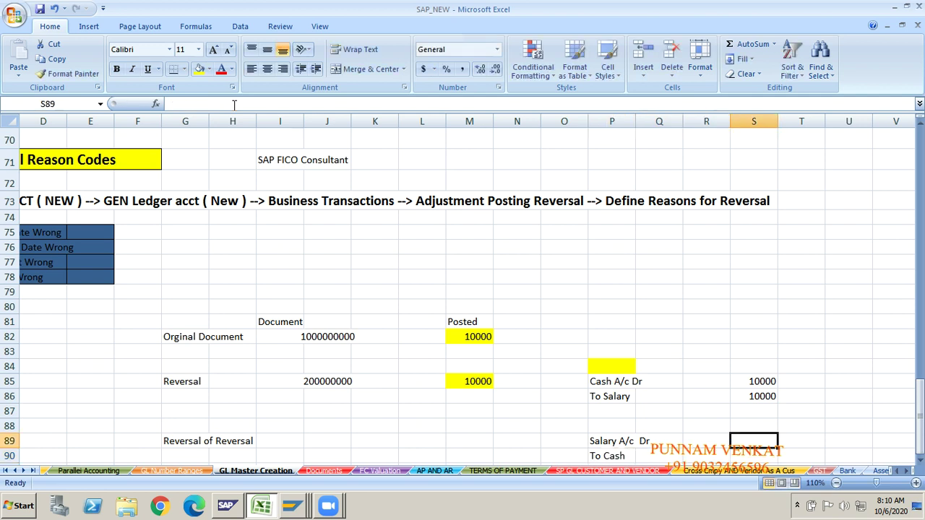
type("10000")
key("Return")
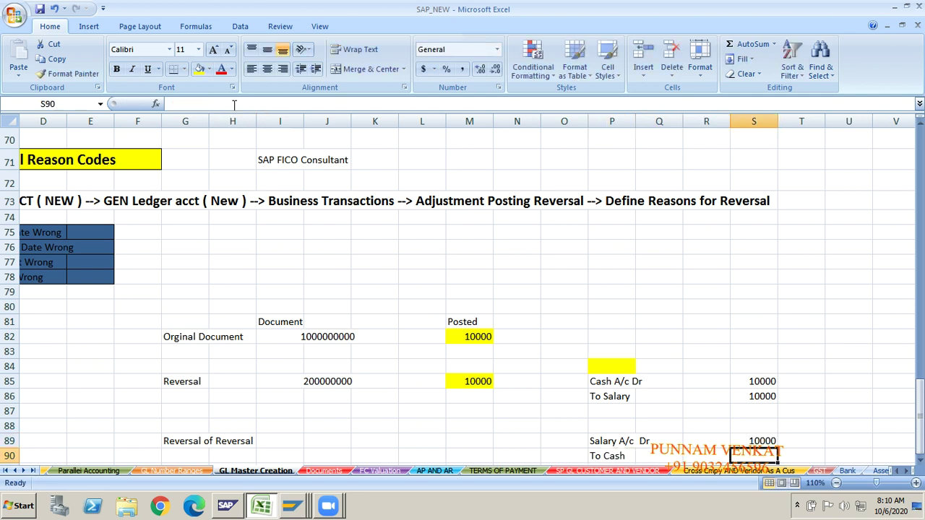
type("10000")
key("Return")
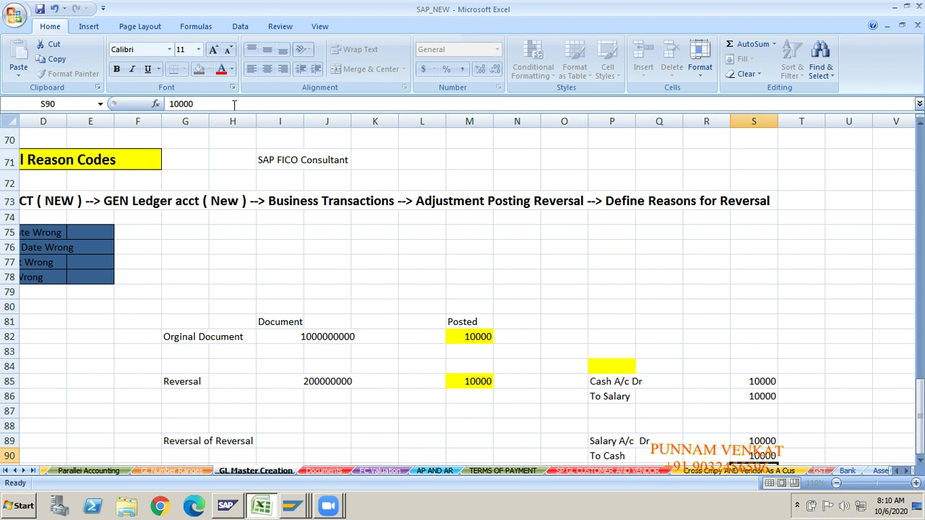
Step: Compare the Salary and Cash lines in P89:P90 with the line items in SAP's document overview, returning to the Excel notes
key("Up")
key("Left")
key("Up")
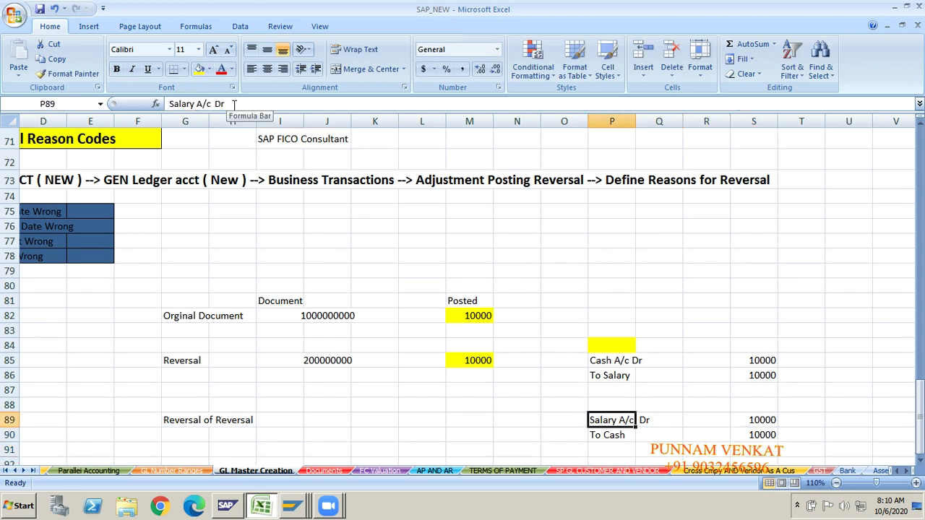
key("alt+Tab")
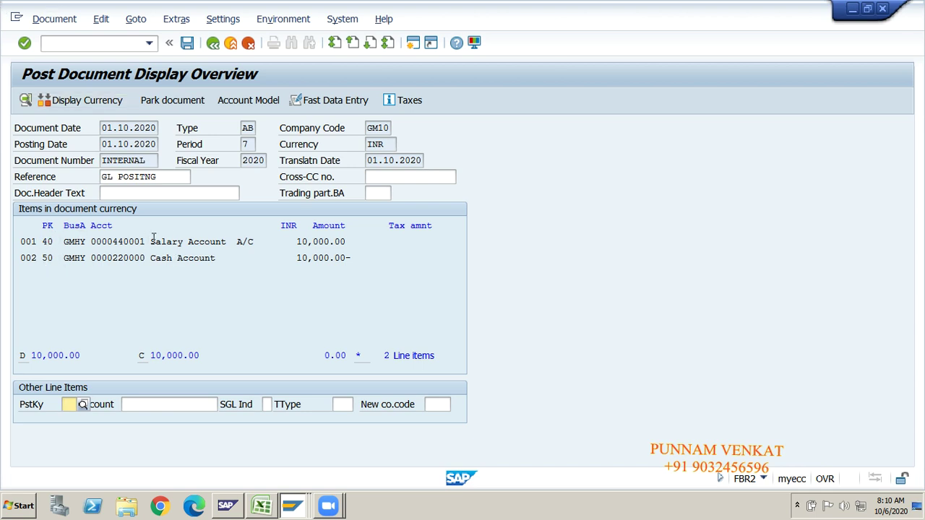
key("alt+Tab")
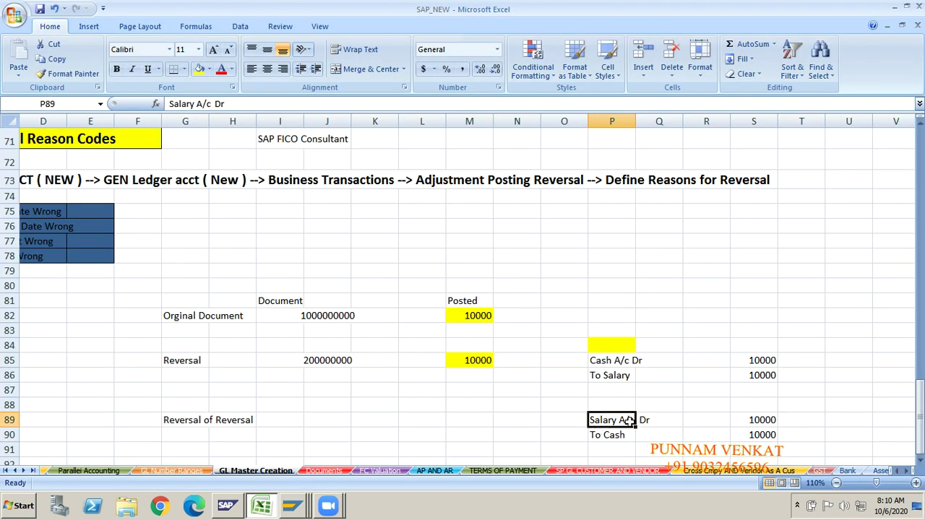
left_click(614, 433)
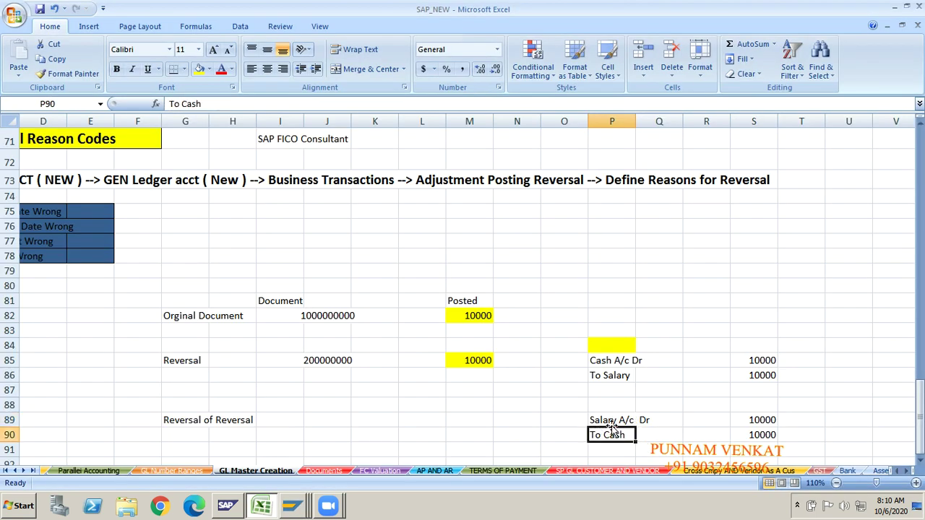
Step: Fill the reversal journal entry in P85:S86 with yellow
left_click(596, 362)
key("shift+Down")
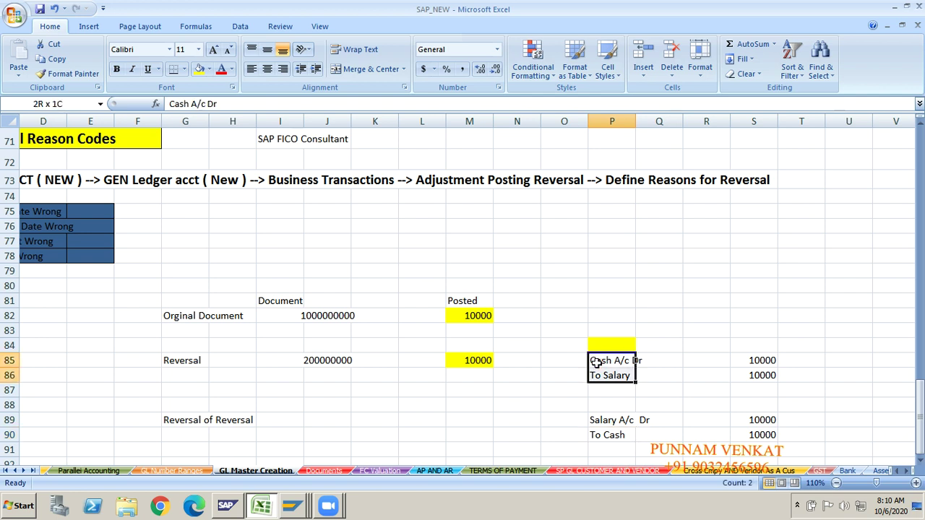
key("shift+Right")
key("shift+Right")
key("shift+Right")
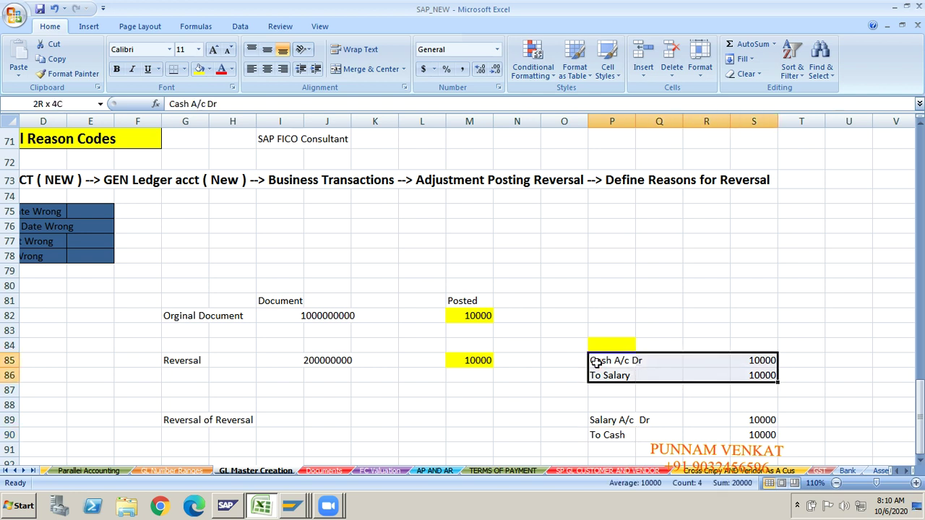
left_click(198, 69)
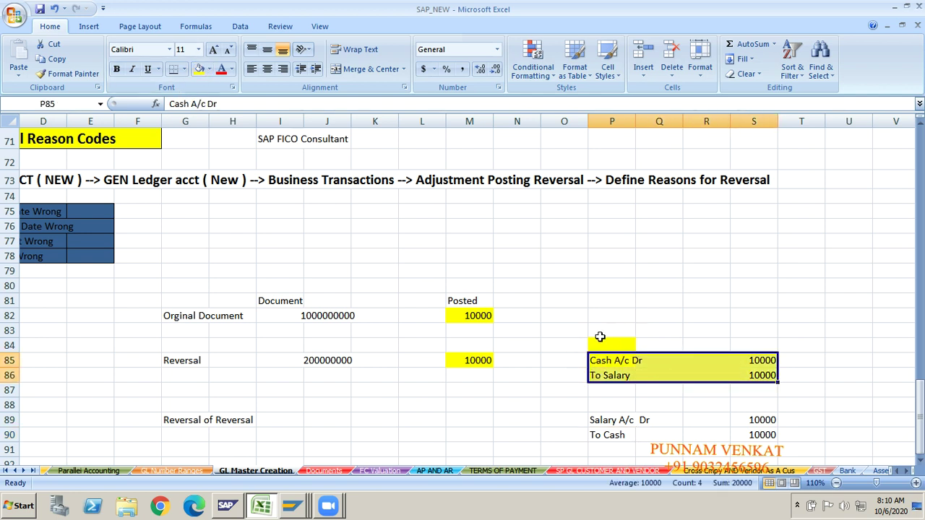
Step: Switch to SAP, post the reversal of reversal document, and display the posted document
left_click(607, 419)
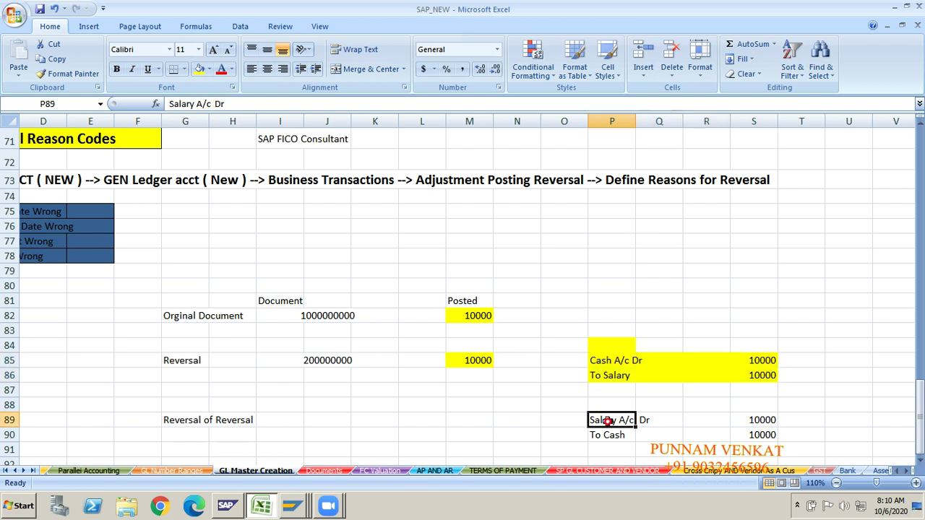
left_click(607, 437)
key("alt+Tab")
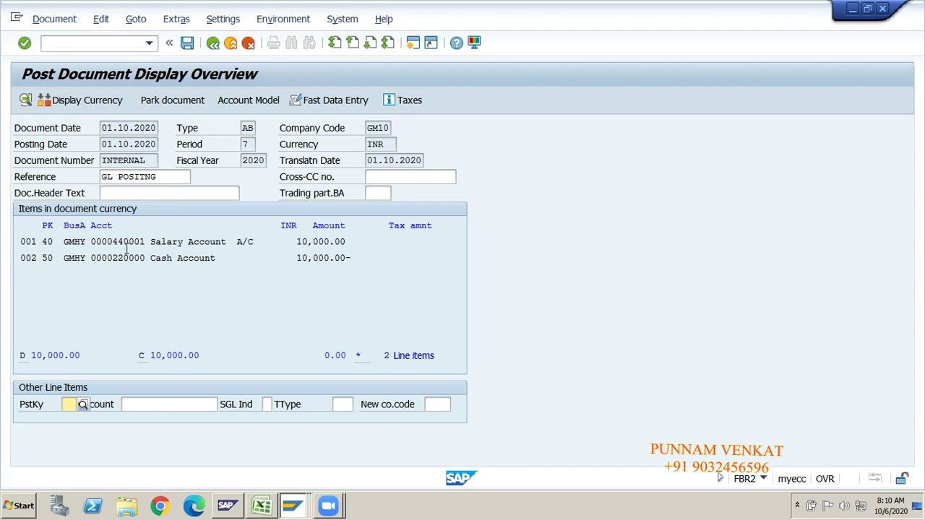
left_click(187, 44)
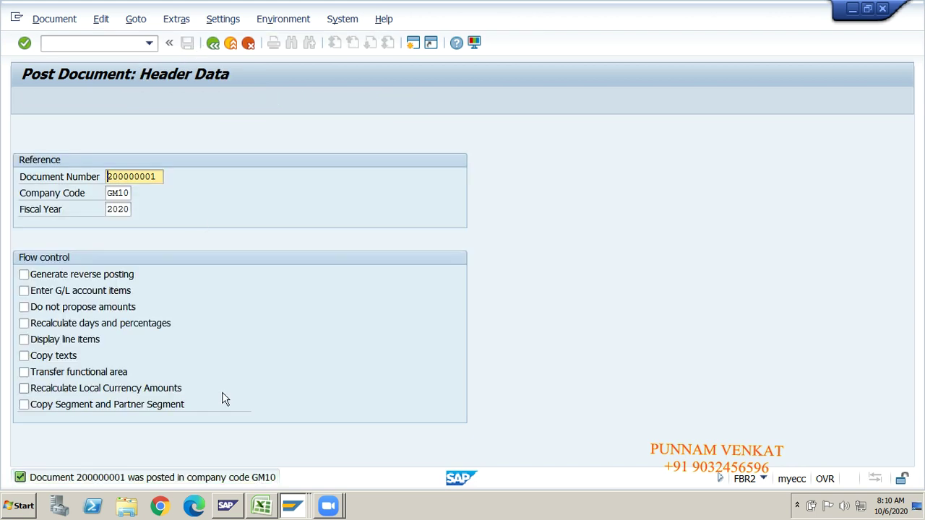
left_click(56, 20)
left_click(72, 71)
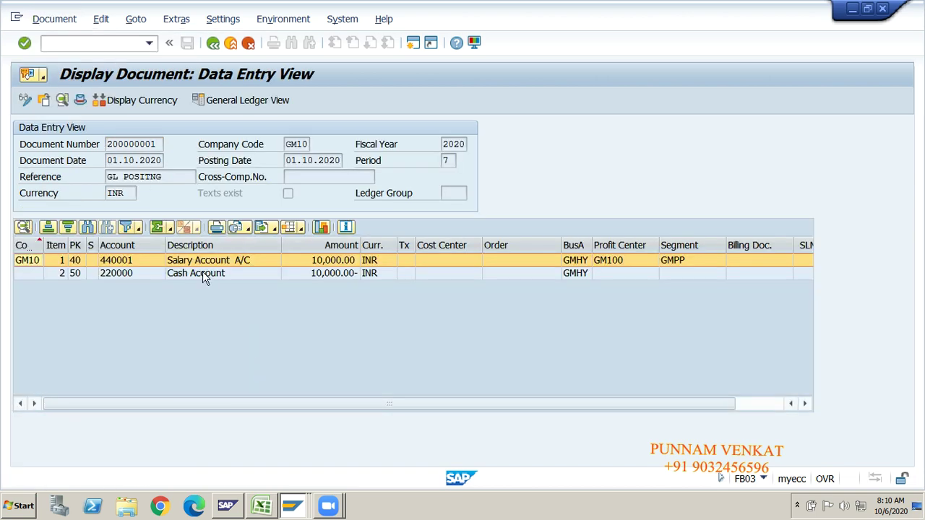
Step: Examine the Salary and Cash line items of the posted reversal of reversal document, and leave the document display
left_click(203, 274)
left_click(200, 260)
left_click(205, 273)
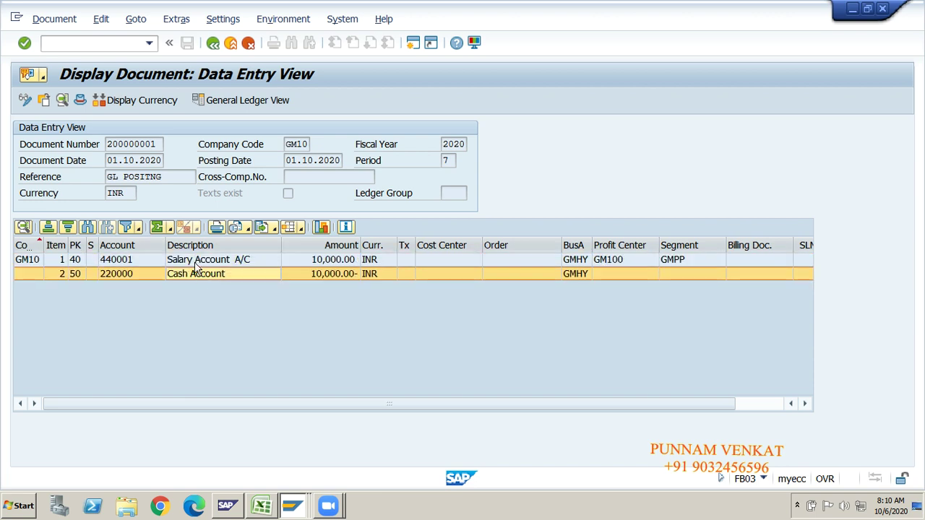
left_click(197, 260)
left_click(199, 273)
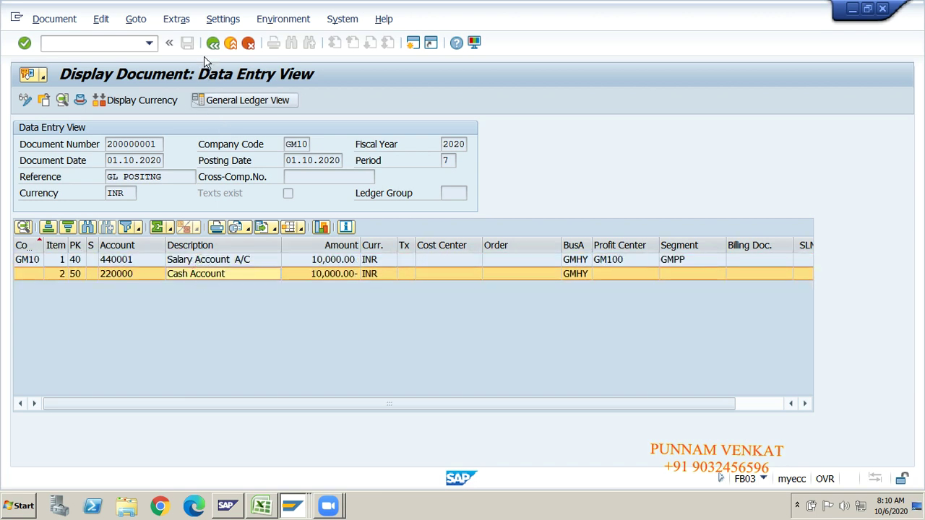
left_click(112, 39)
type("/n")
key("Return")
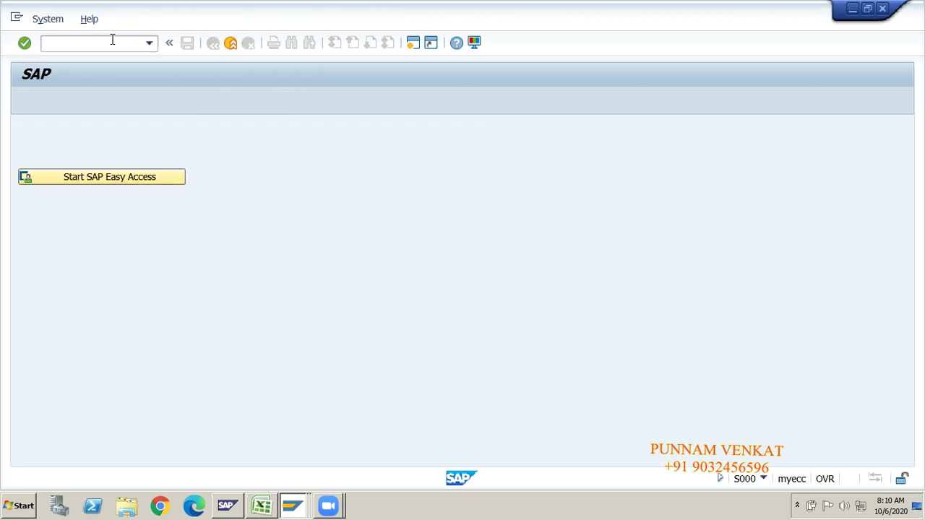
Step: Reopen transaction FBR2 and clear the reference document number
left_click(149, 43)
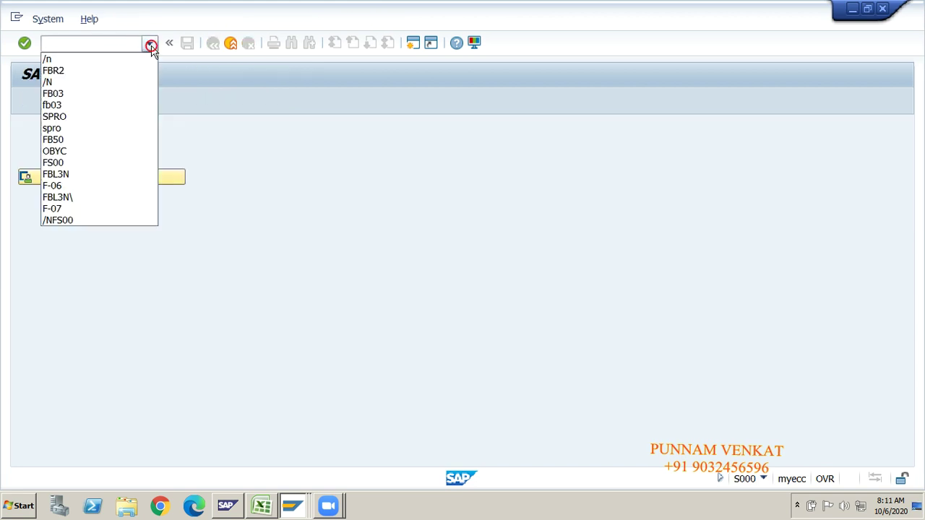
left_click(112, 70)
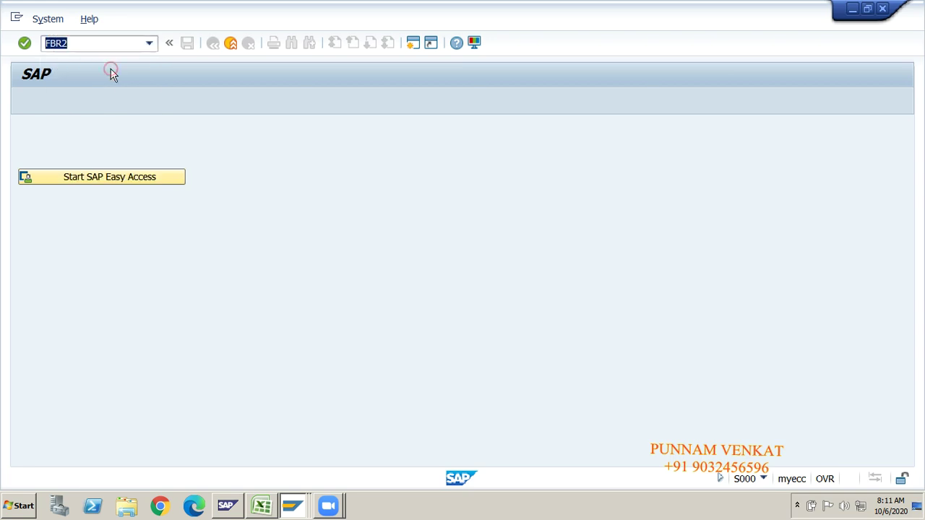
key("Return")
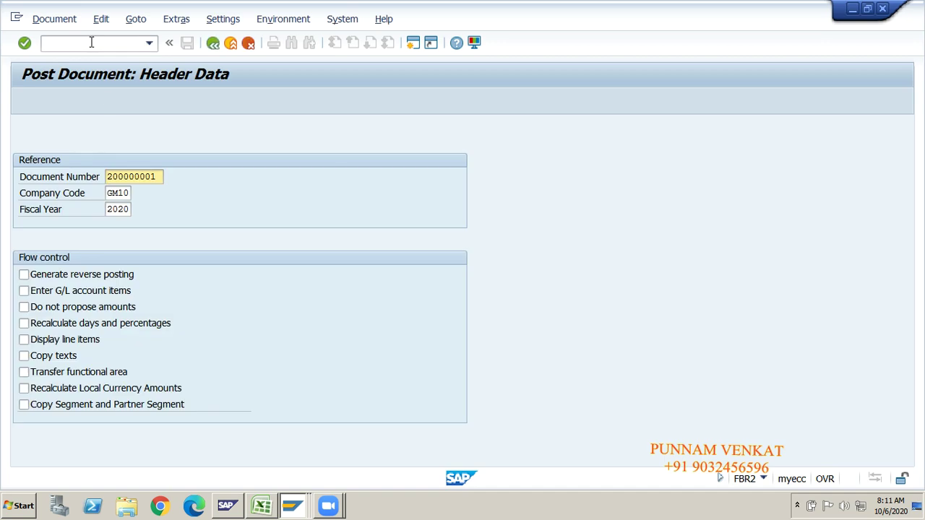
left_click(156, 177)
key("BackSpace")
key("BackSpace")
key("BackSpace")
key("BackSpace")
key("BackSpace")
key("BackSpace")
key("BackSpace")
key("BackSpace")
key("BackSpace")
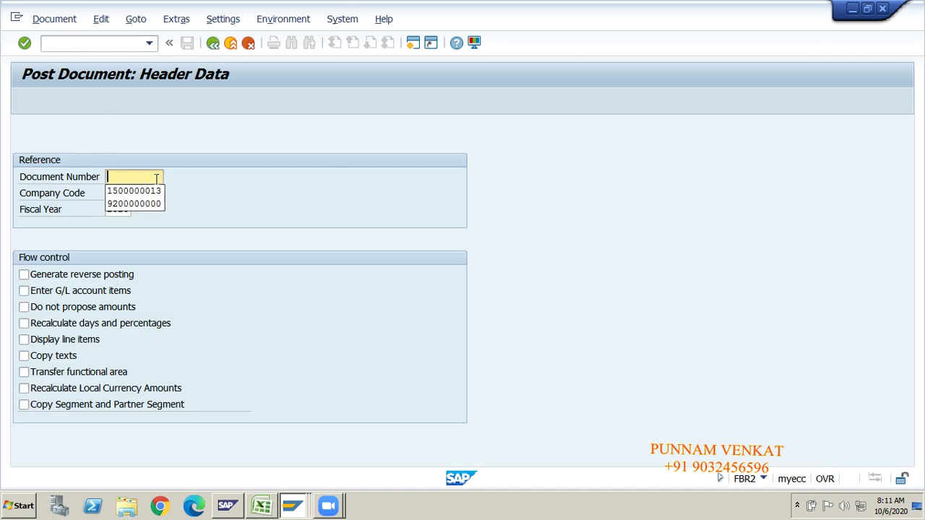
left_click(134, 179)
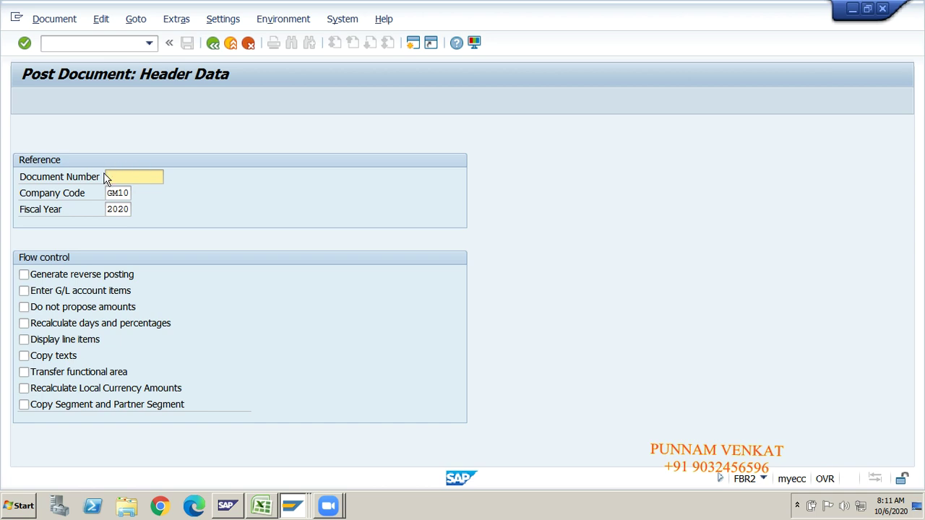
Step: Mark Generate reverse posting and Enter G/L account items for company code GM10, fiscal year 2020, and exit without posting
left_click(114, 195)
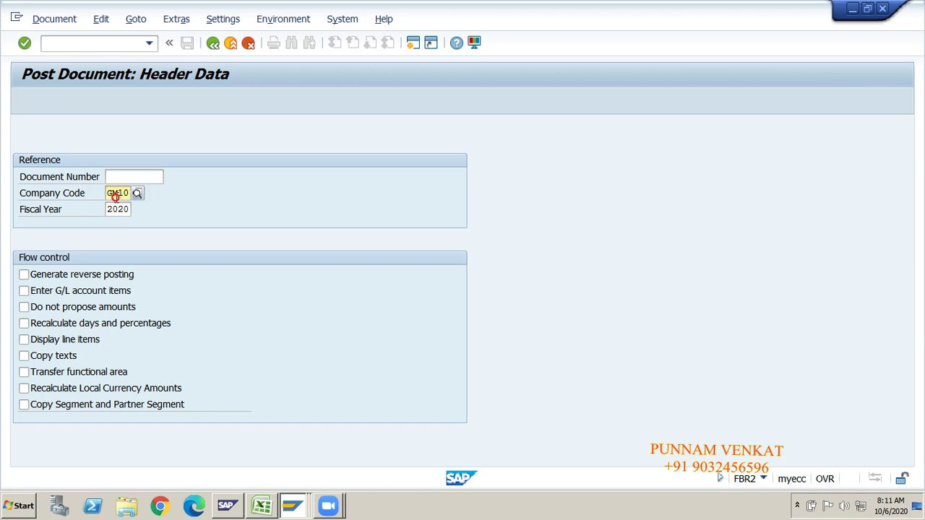
left_click(120, 208)
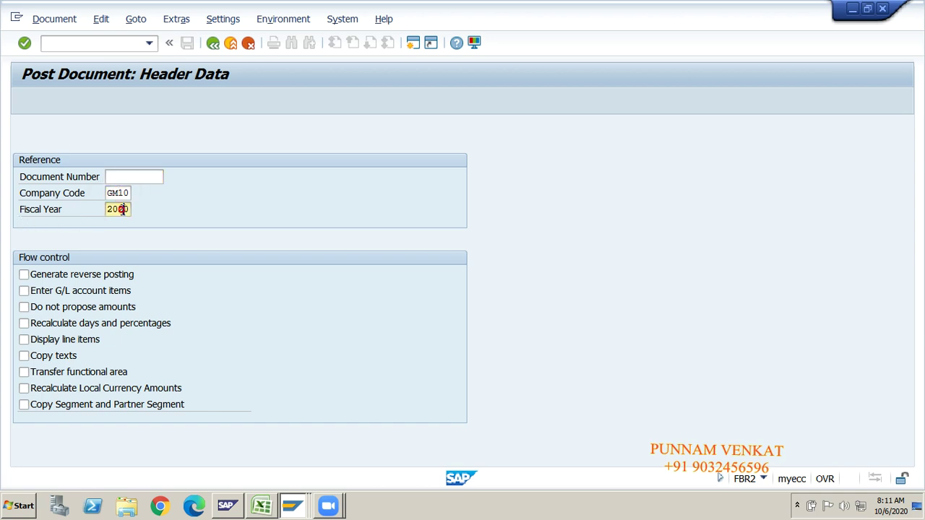
left_click(59, 277)
left_click(60, 297)
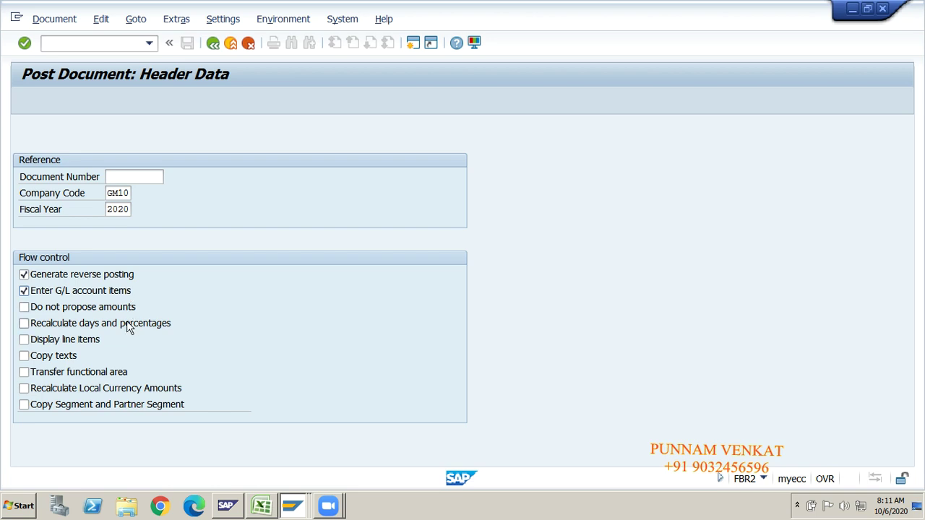
left_click(44, 361)
left_click(125, 45)
type("/n")
key("Return")
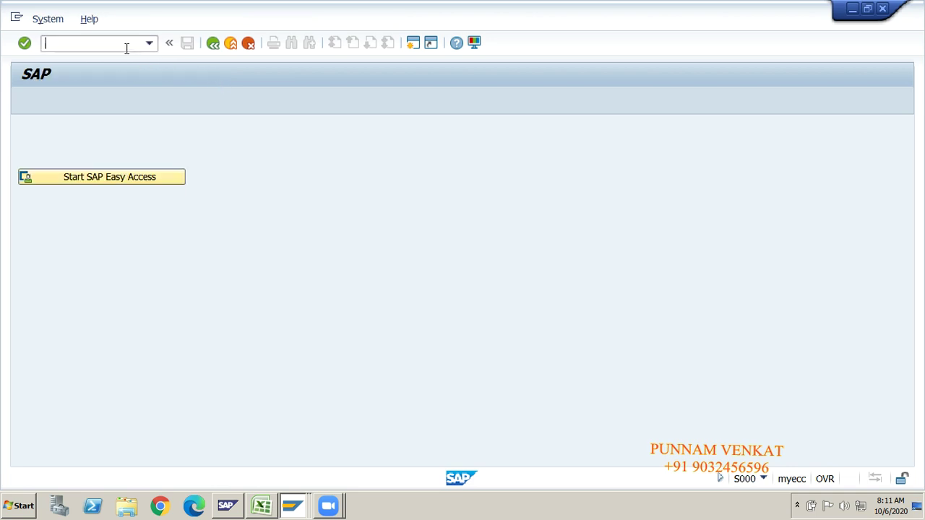
Step: Switch to the Excel notes and enter Salary A/c Dr in P81 and To Cash in P82 for the original document
key("alt+Tab")
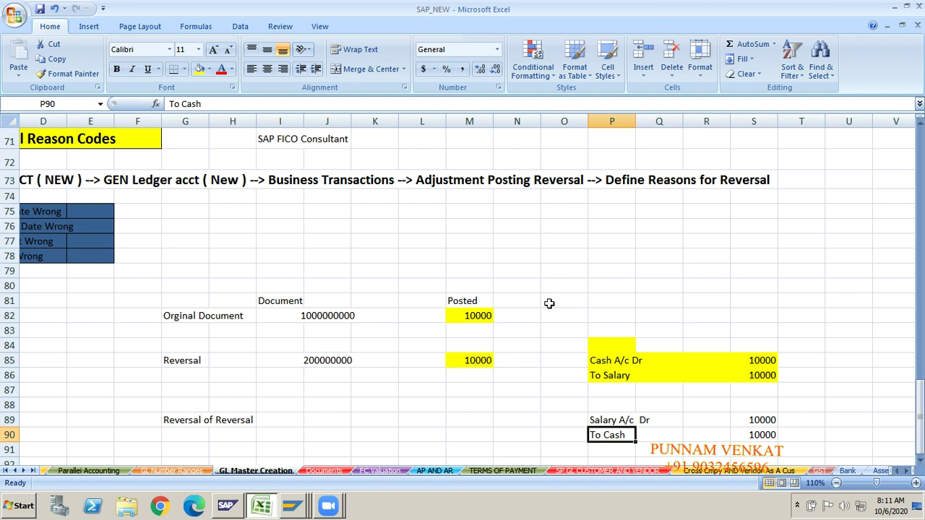
left_click(480, 421)
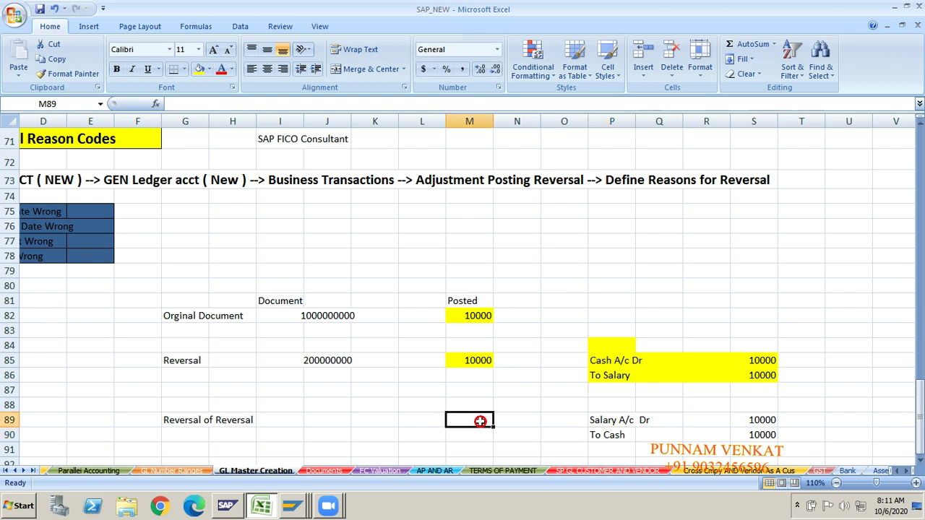
left_click(602, 302)
type("Salar")
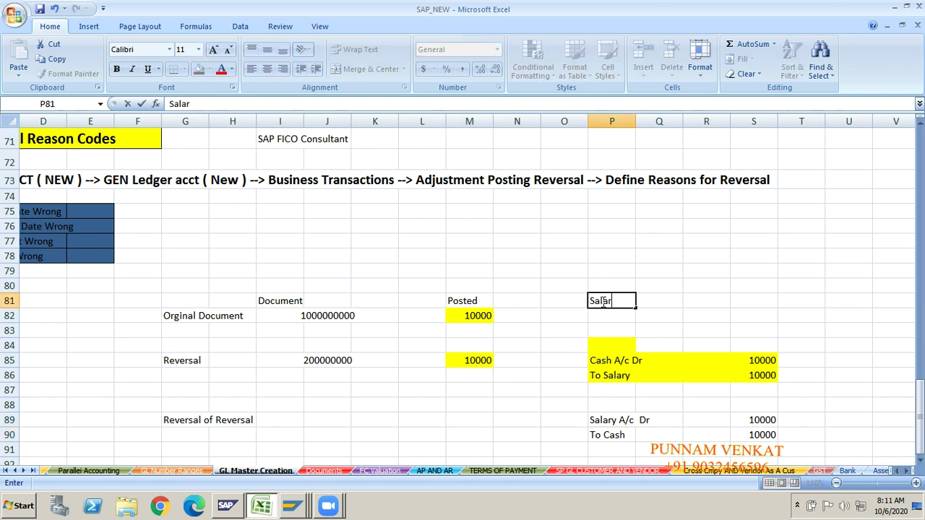
type("y A/c Dr")
key("Return")
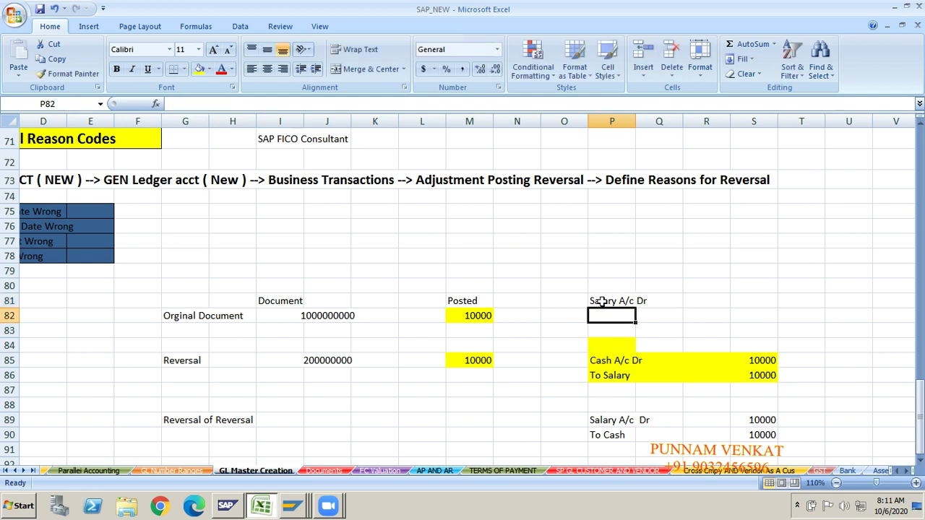
type("To Cash")
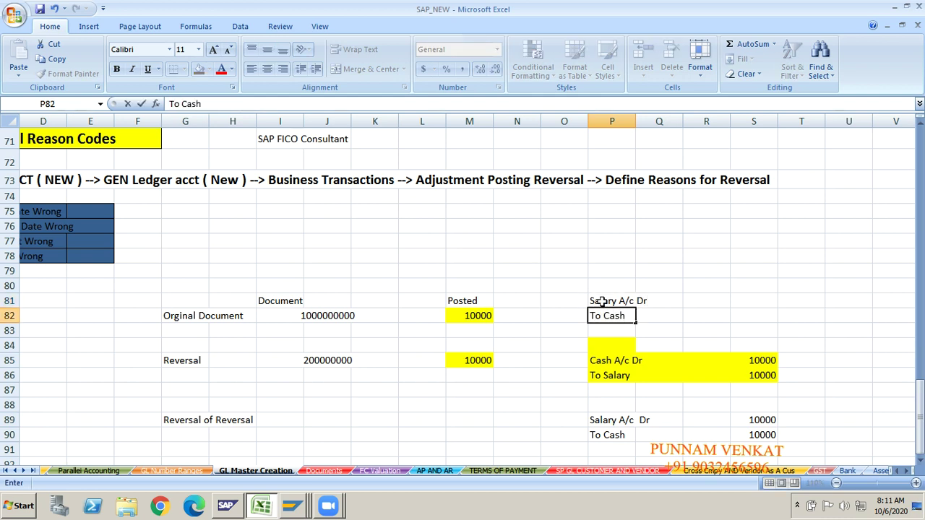
key("Return")
Step: Enter the amount 10000 in both S81 and S82 for the original document's journal entry
key("Up")
key("Up")
key("Right")
key("Right")
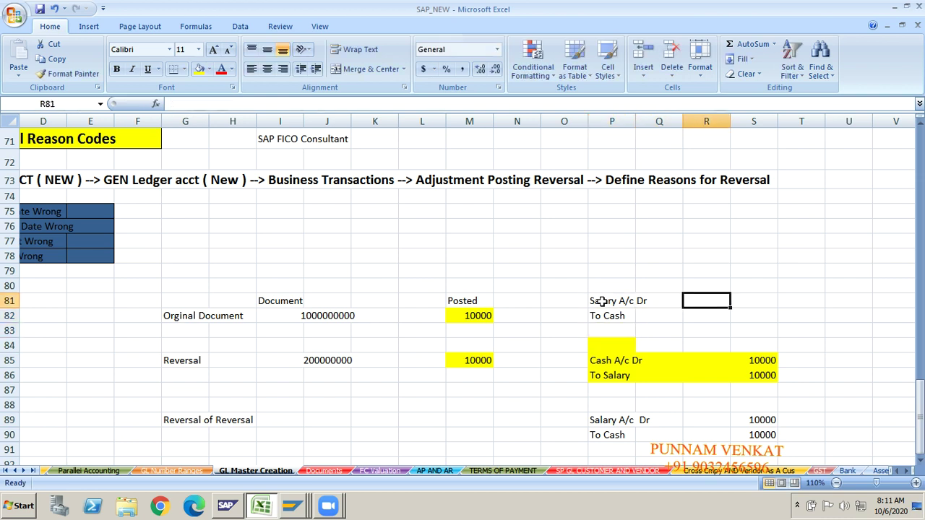
key("Right")
type("10000")
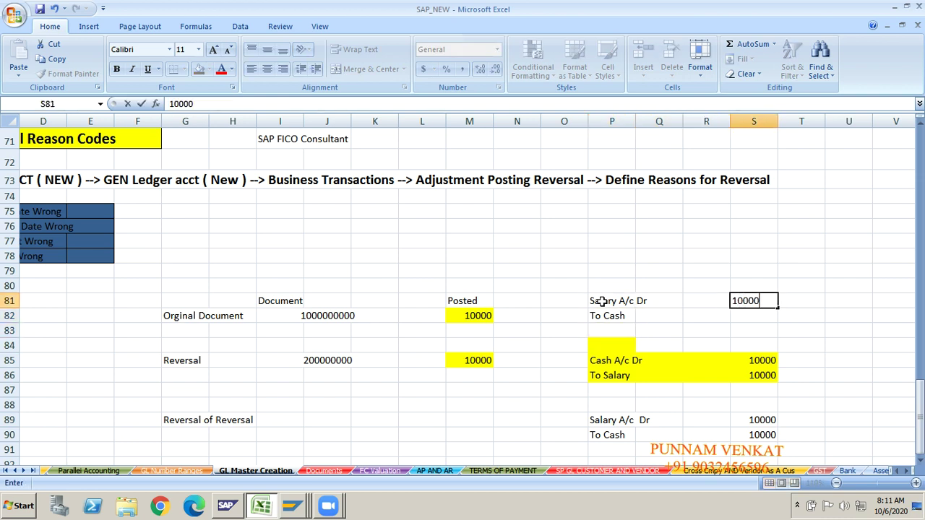
key("Return")
type("1000")
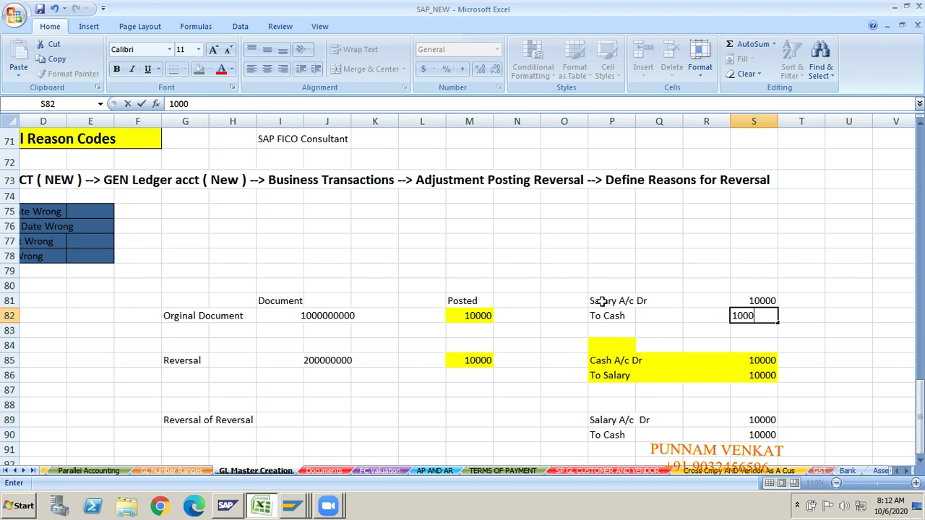
type("0")
key("Return")
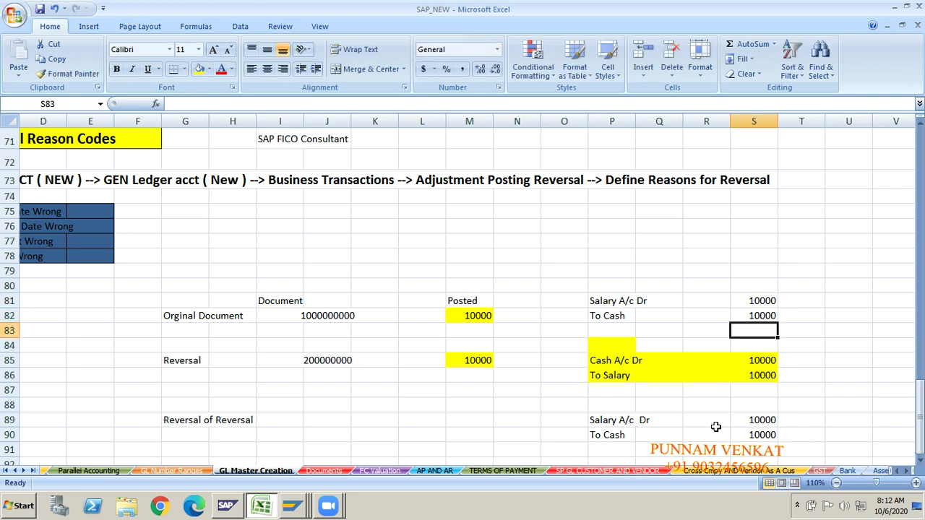
Step: Compare the journal entries of the original document, the reversal and the reversal of reversal in column P
left_click(597, 304)
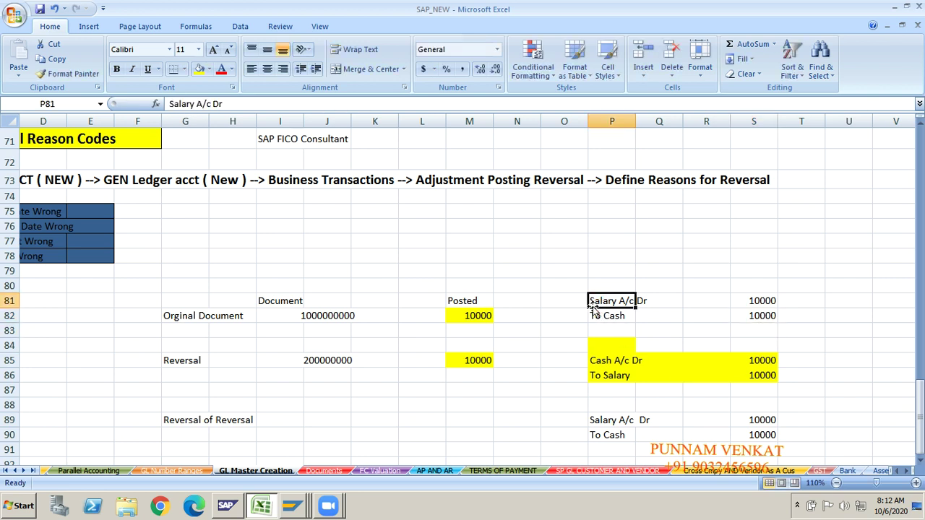
left_click(611, 317)
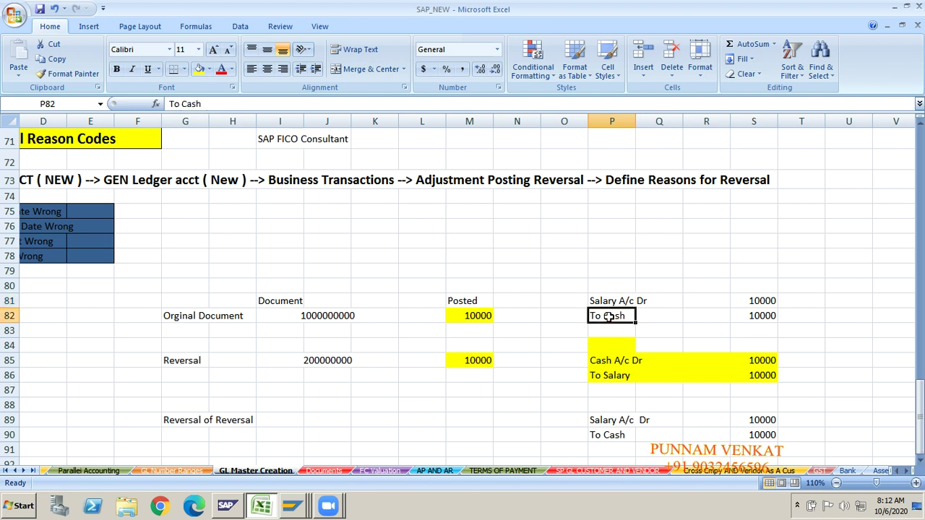
left_click(607, 359)
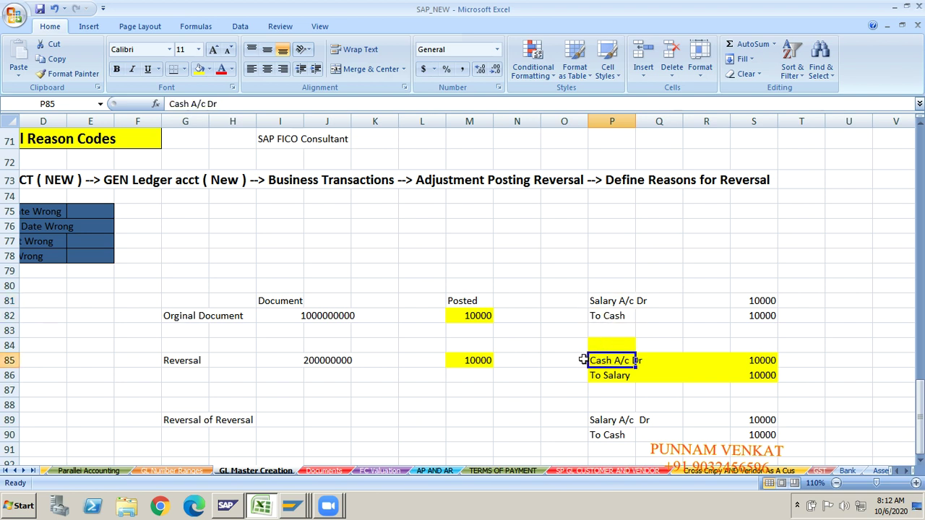
left_click(612, 377)
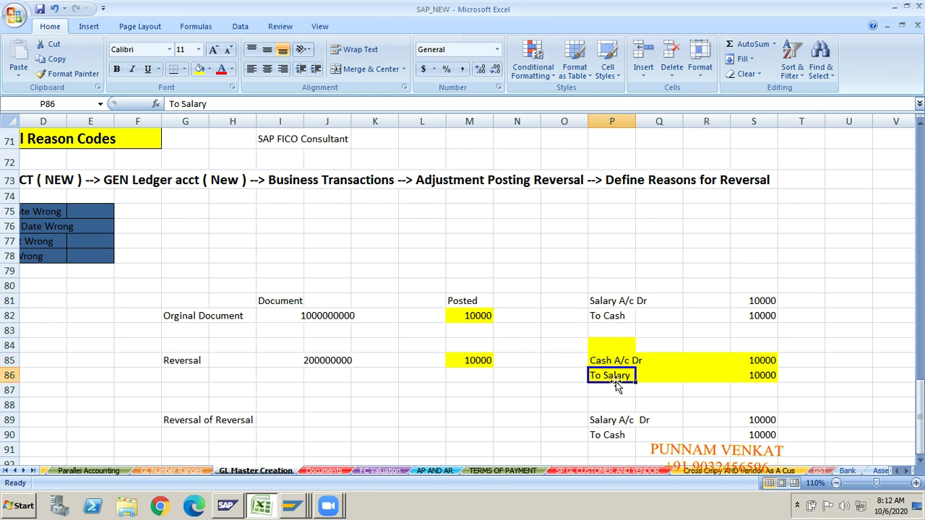
left_click(612, 418)
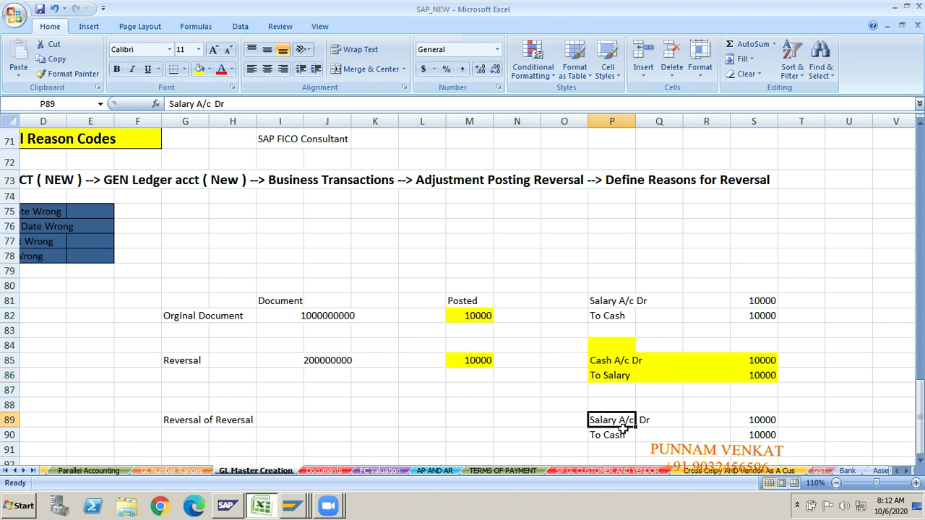
left_click(614, 435)
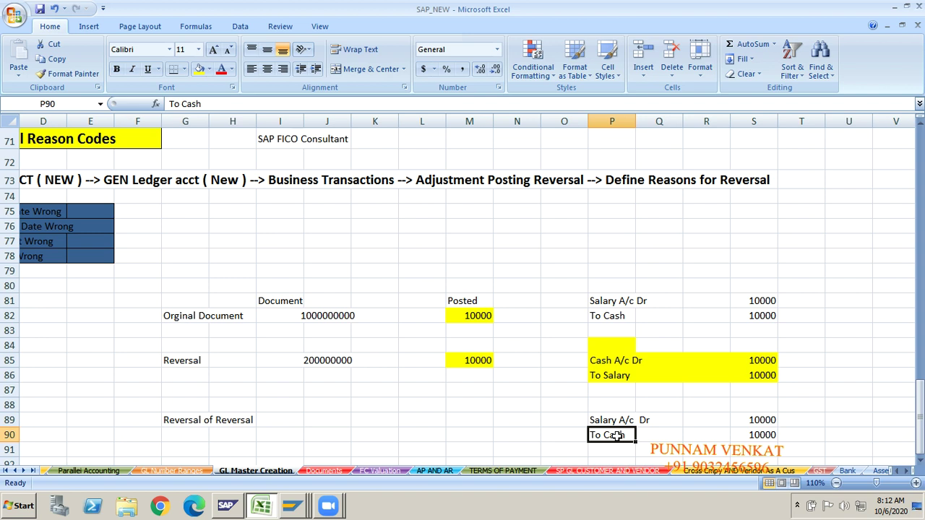
left_click(633, 288)
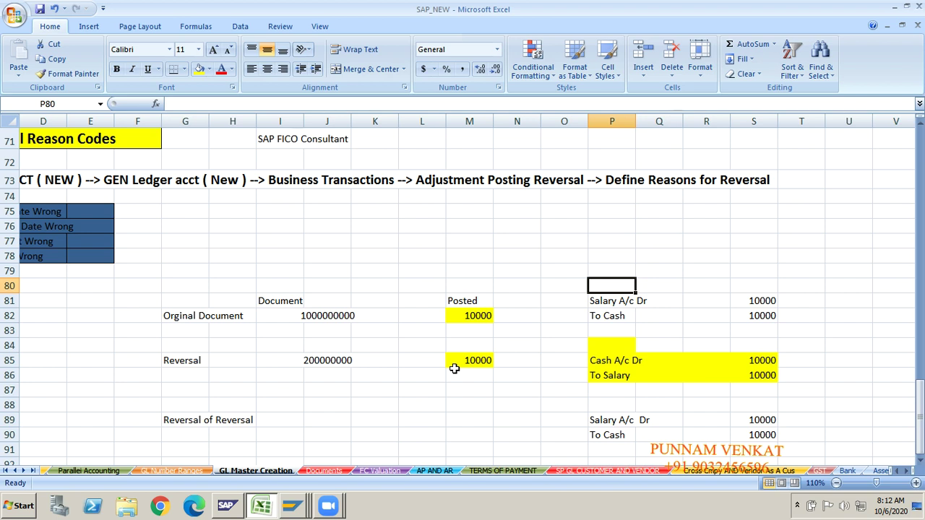
Step: Go to the SAP END USER section and examine the Mass Reversal Documents heading in A61:E61 and its transaction code F.80 in N61
key("Left")
key("Left")
key("Left")
key("Left")
key("Left")
key("Left")
key("Left")
key("Left")
key("Left")
key("Left")
key("Left")
key("Left")
key("Left")
key("Left")
key("Left")
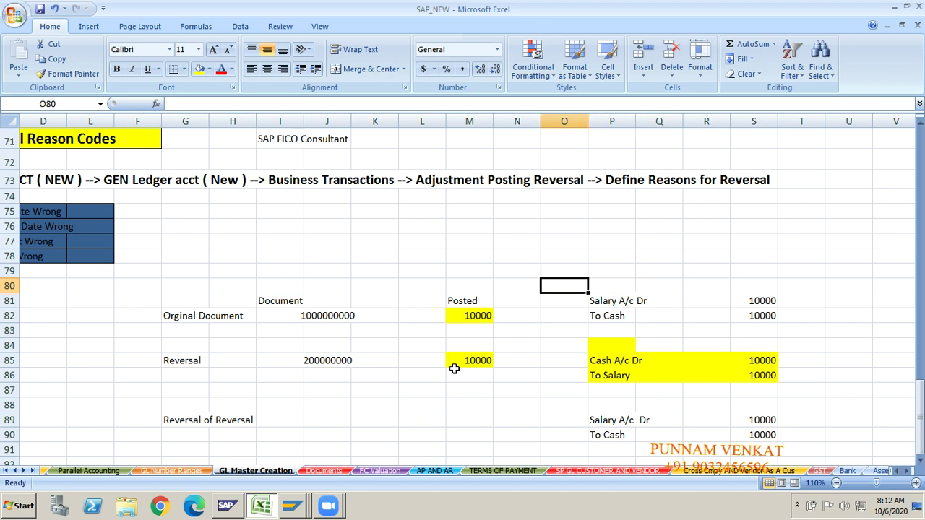
key("Up")
key("Up")
key("Up")
key("Up")
key("Up")
key("Up")
key("Up")
key("Up")
key("Up")
key("Up")
key("Up")
key("Up")
key("Up")
key("Up")
key("Up")
key("Up")
key("Up")
key("Up")
key("Up")
key("Up")
key("Up")
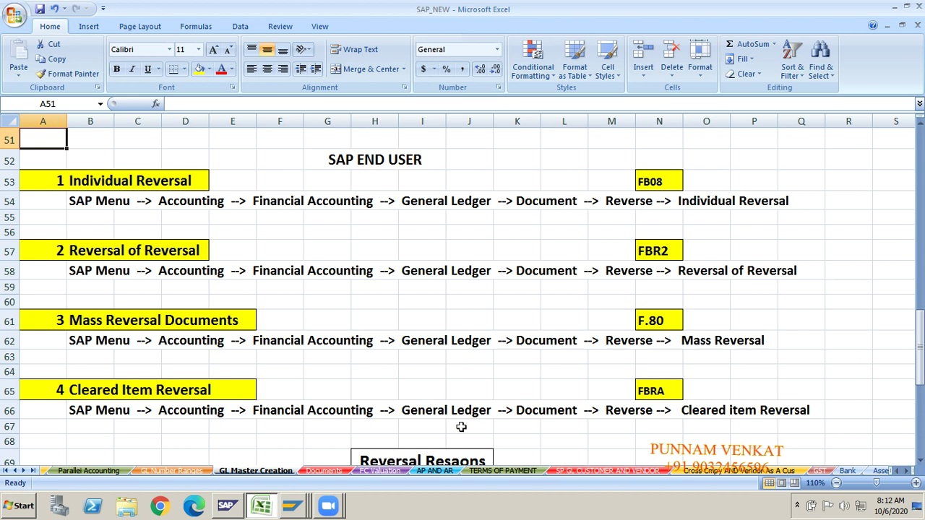
left_click(123, 313)
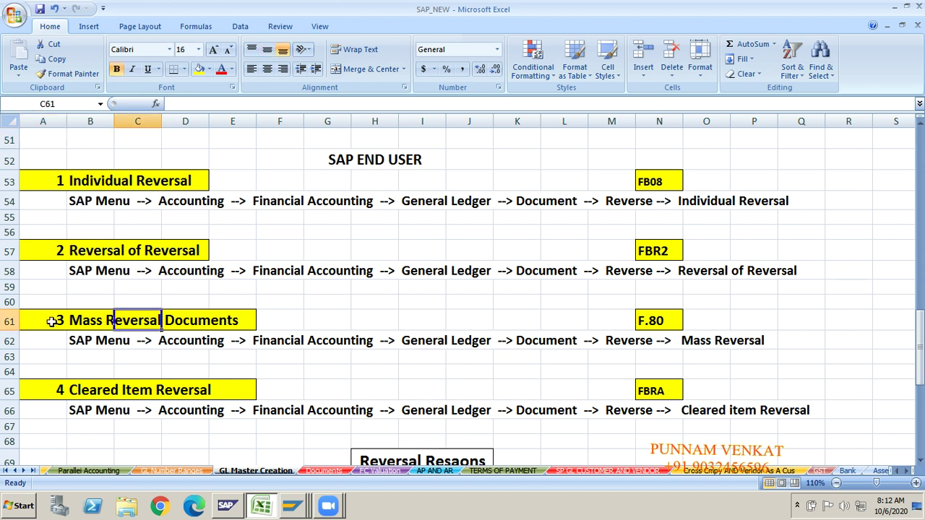
left_click(9, 321)
left_click(39, 322)
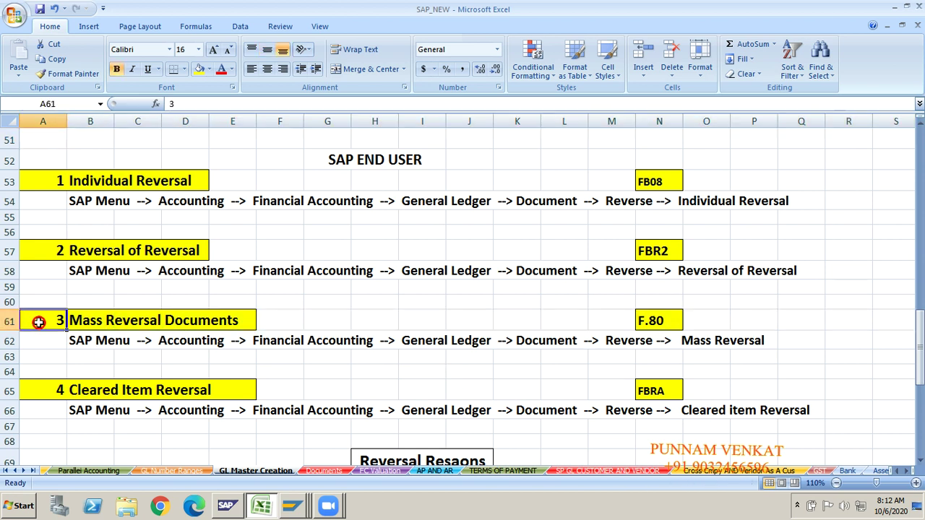
key("shift+Right")
key("shift+Right")
key("shift+Right")
key("shift+Right")
key("shift+Right")
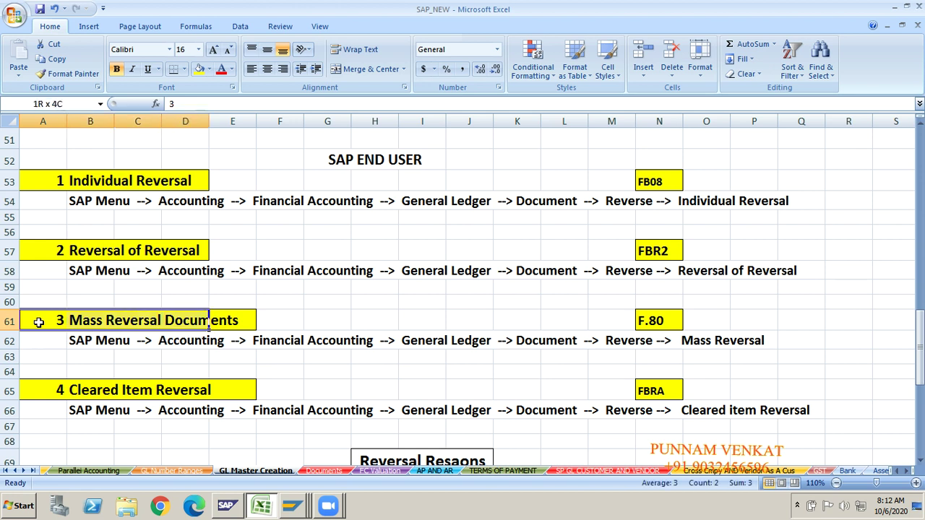
key("shift+Left")
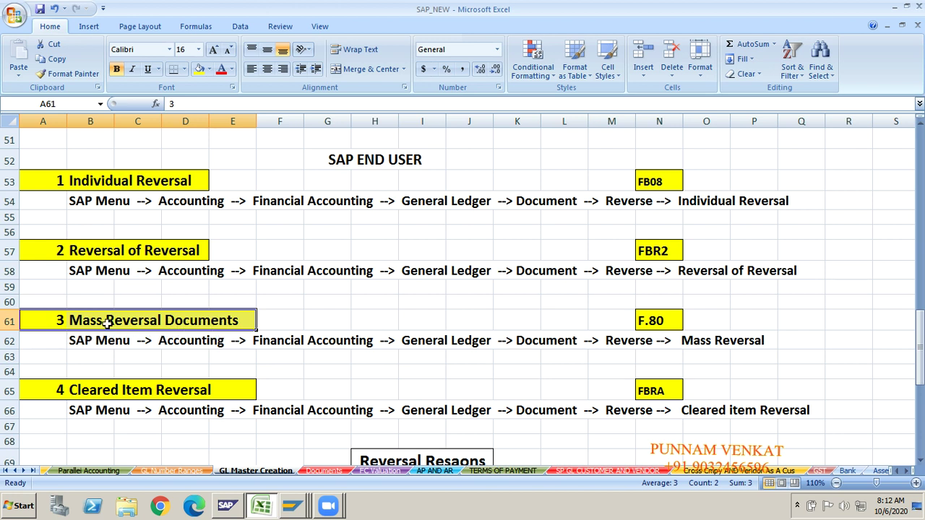
left_click(663, 323)
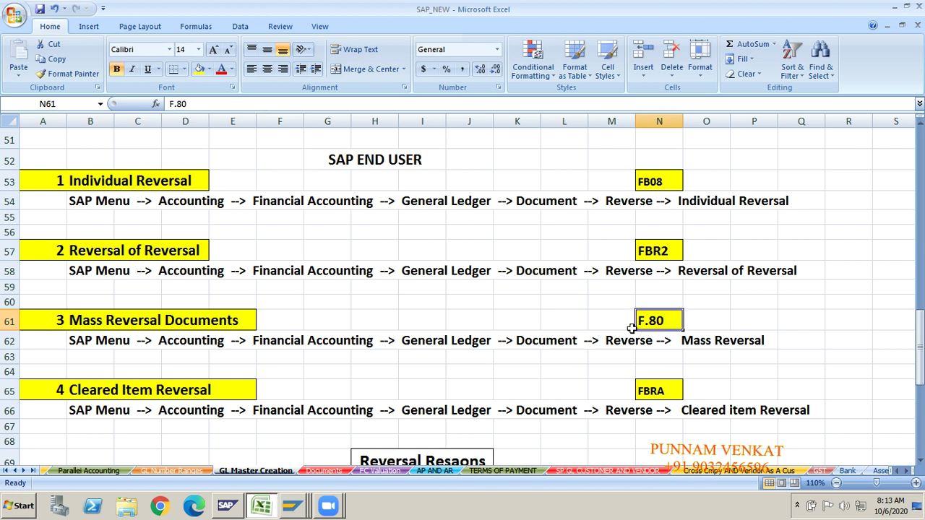
left_click(593, 324)
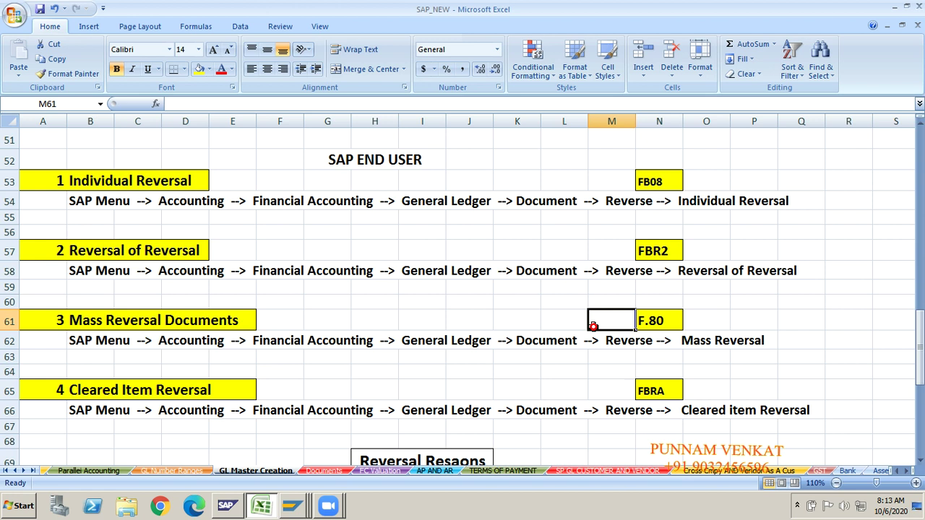
left_click(542, 326)
left_click(487, 325)
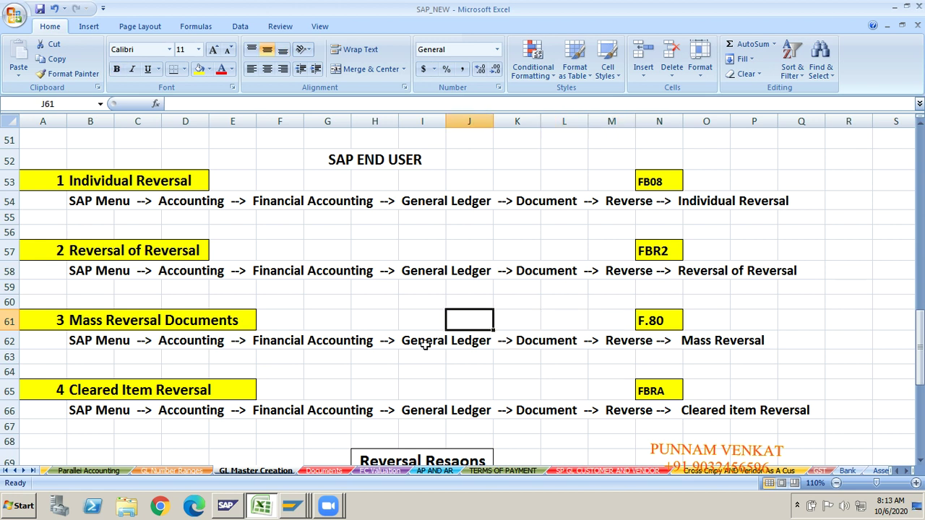
left_click(101, 325)
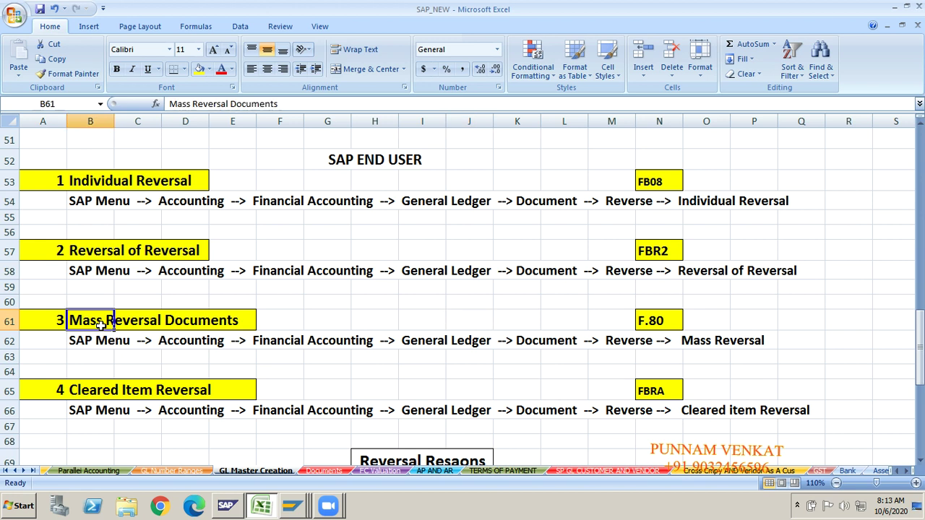
left_click(49, 326)
Step: Switch to SAP and open the document display with transaction FB03
key("alt+Tab")
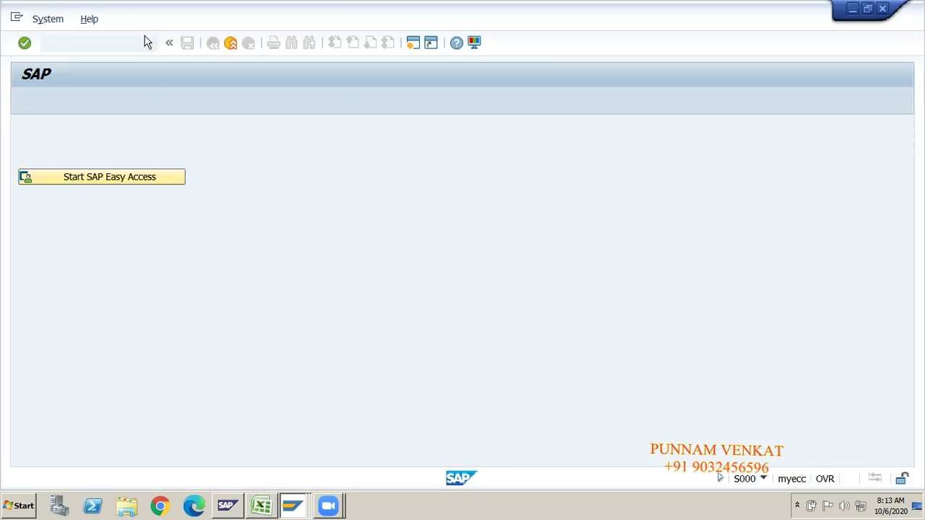
left_click(89, 42)
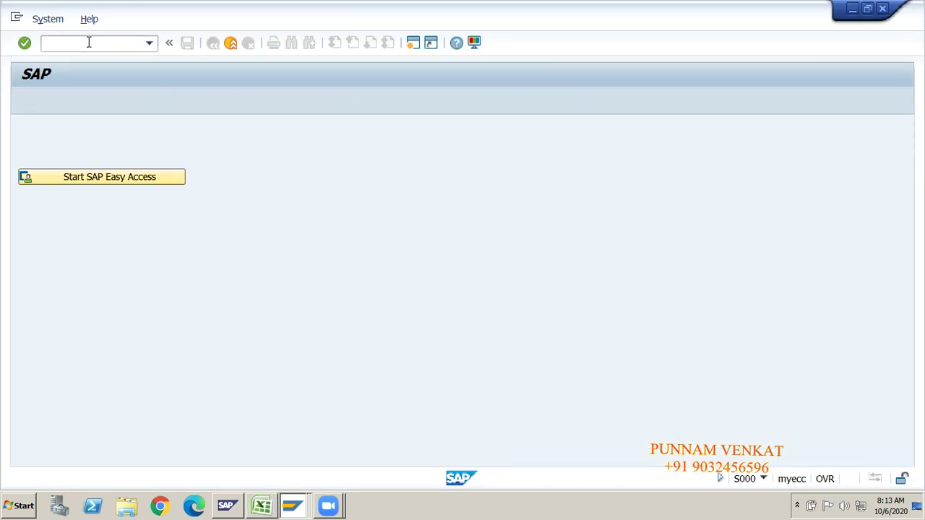
type("FB03")
key("Return")
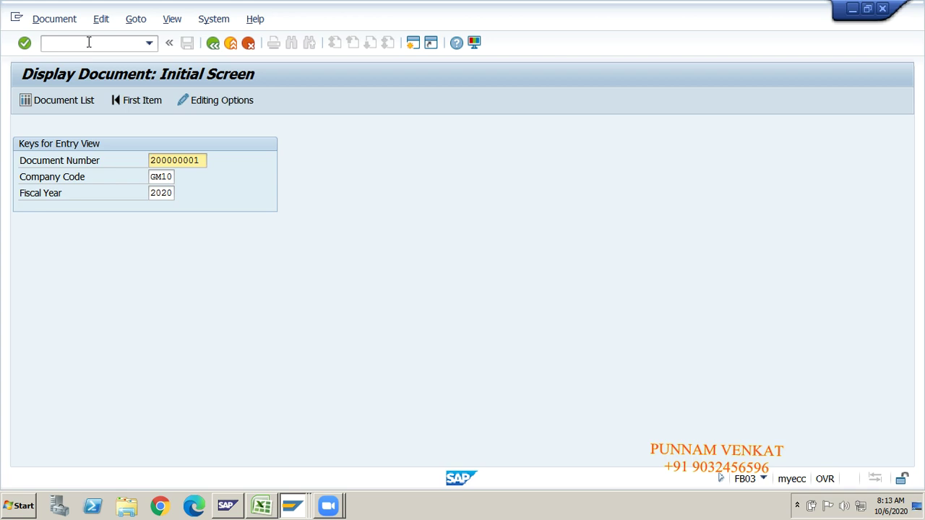
Step: Clear the document number and run the document list for company code GM10
key("BackSpace")
key("BackSpace")
key("BackSpace")
key("BackSpace")
key("BackSpace")
key("BackSpace")
key("BackSpace")
key("BackSpace")
key("BackSpace")
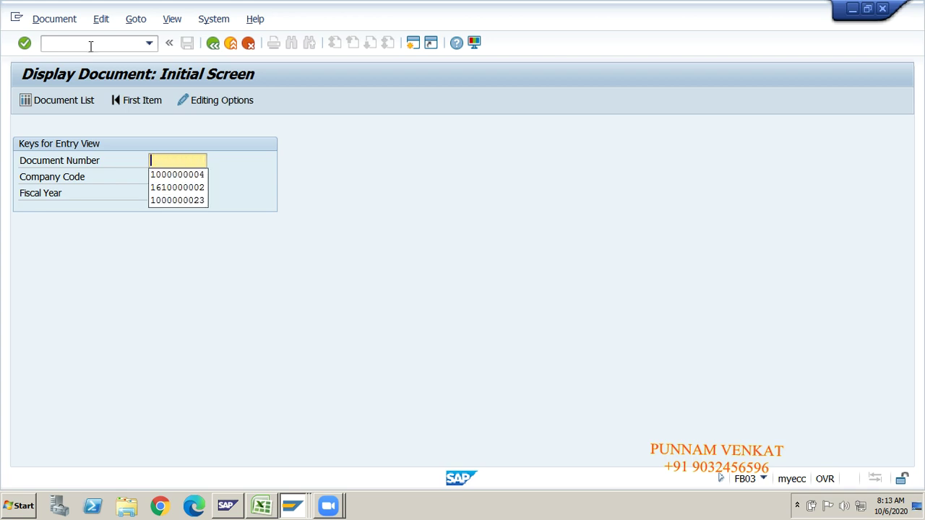
key("Tab")
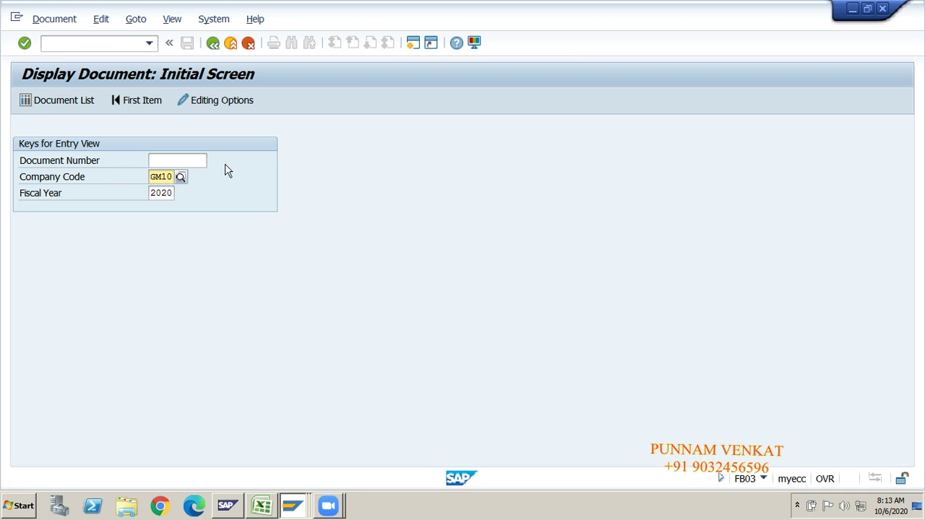
key("Tab")
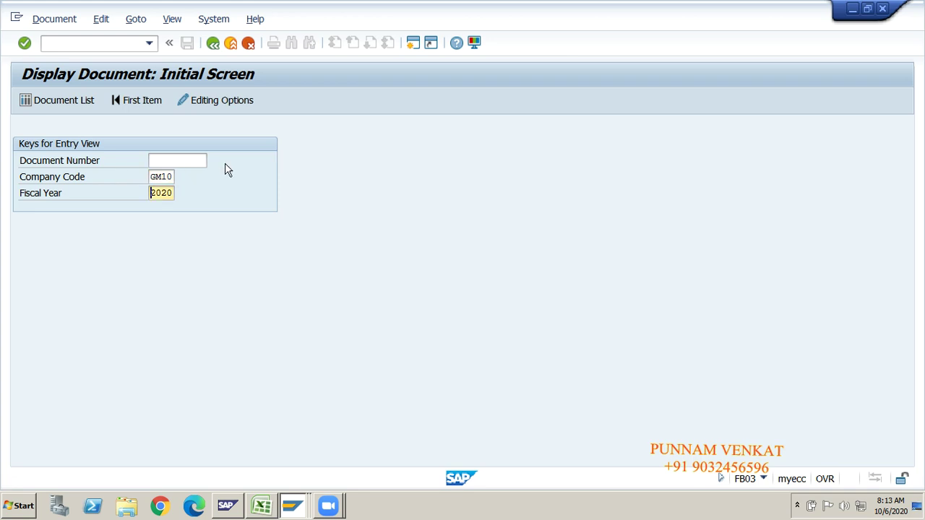
left_click(53, 105)
left_click(28, 103)
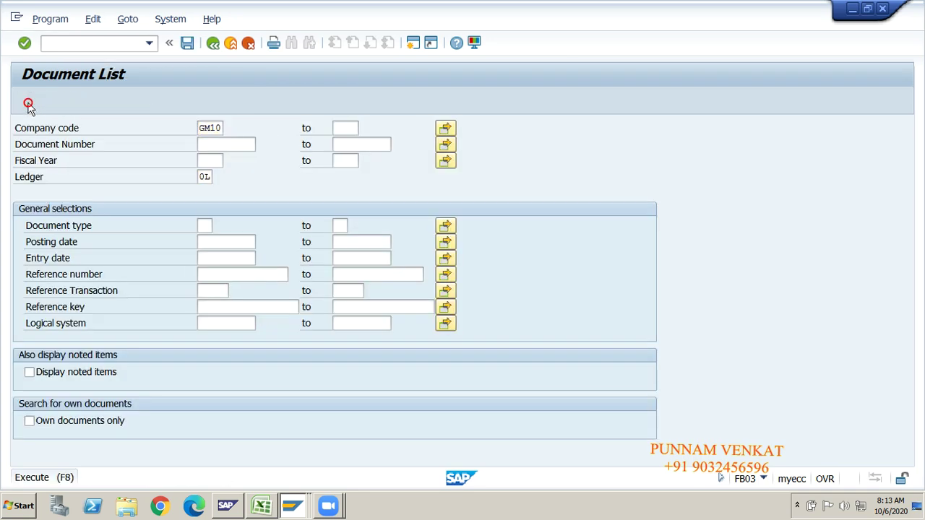
left_click(28, 102)
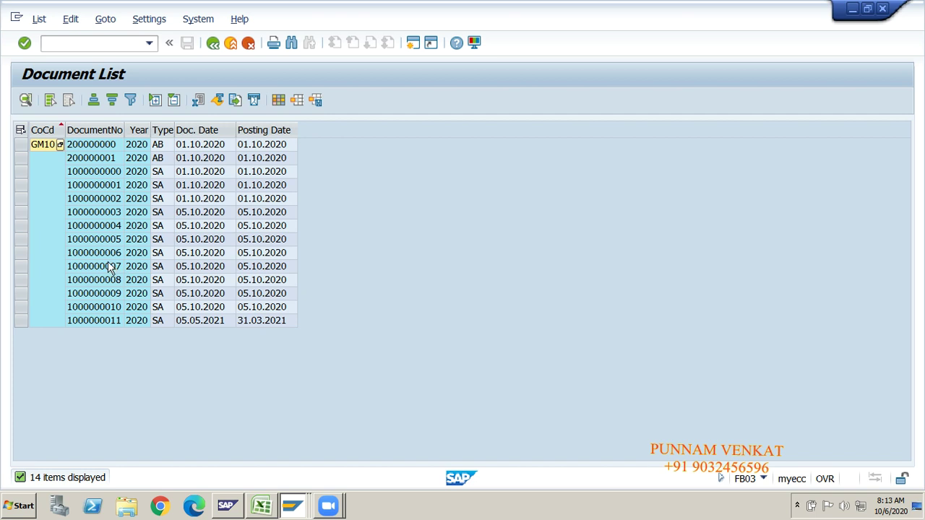
double_click(87, 256)
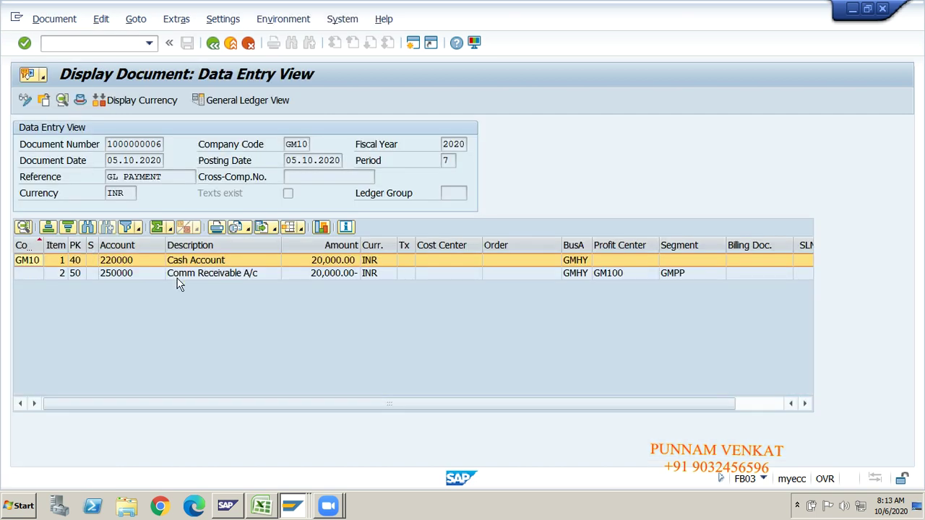
left_click(212, 43)
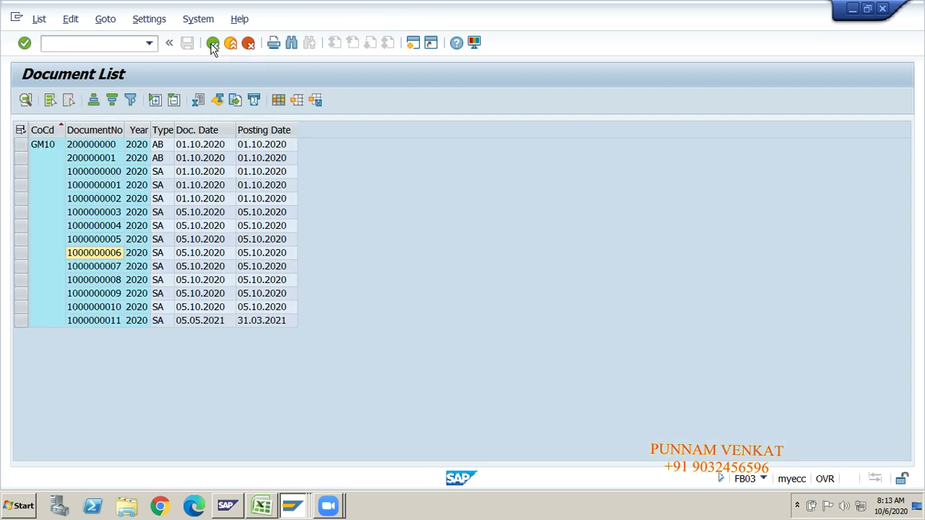
double_click(106, 267)
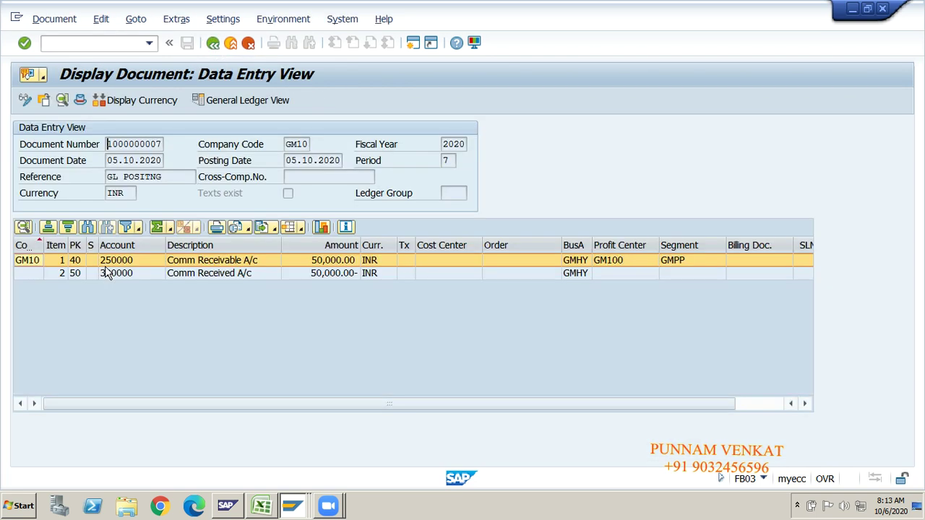
left_click(213, 43)
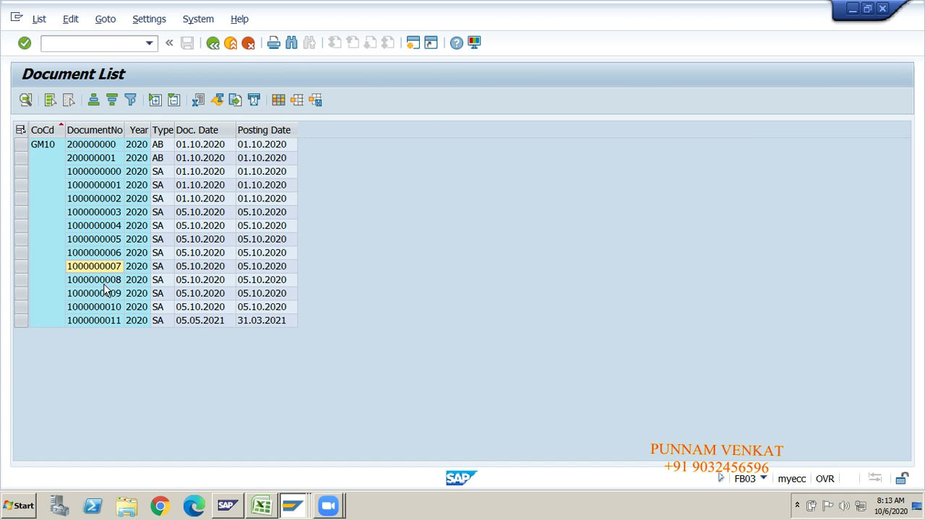
left_click(105, 282)
double_click(99, 282)
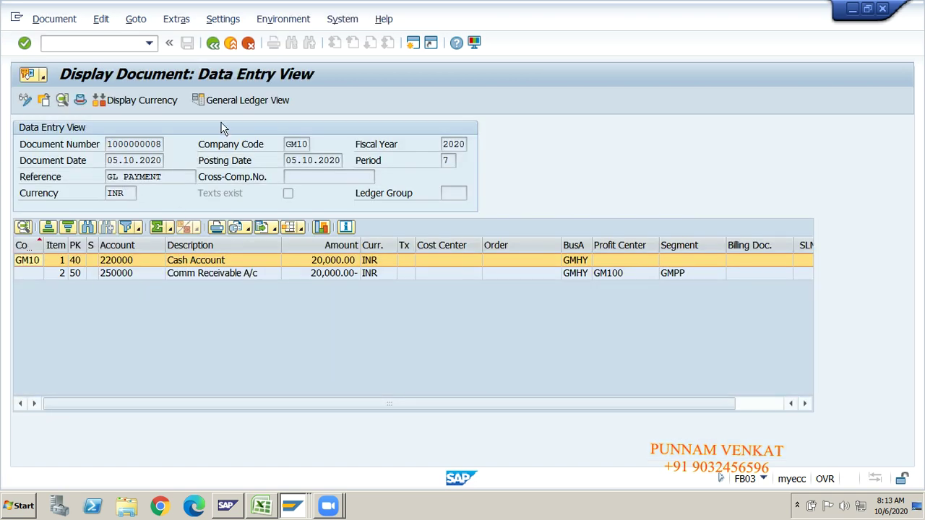
left_click(213, 42)
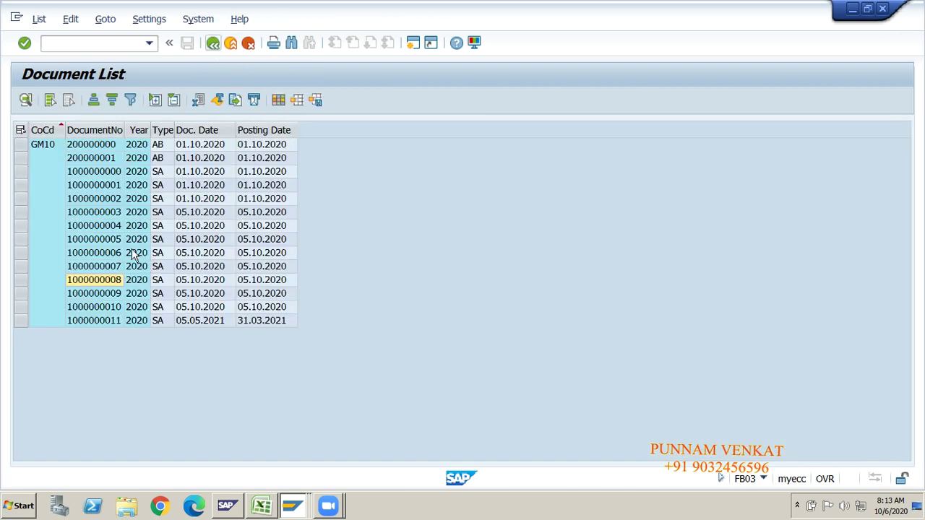
left_click(110, 267)
left_click(107, 282)
left_click(109, 267)
left_click(108, 282)
left_click(106, 266)
left_click(107, 280)
left_click(106, 267)
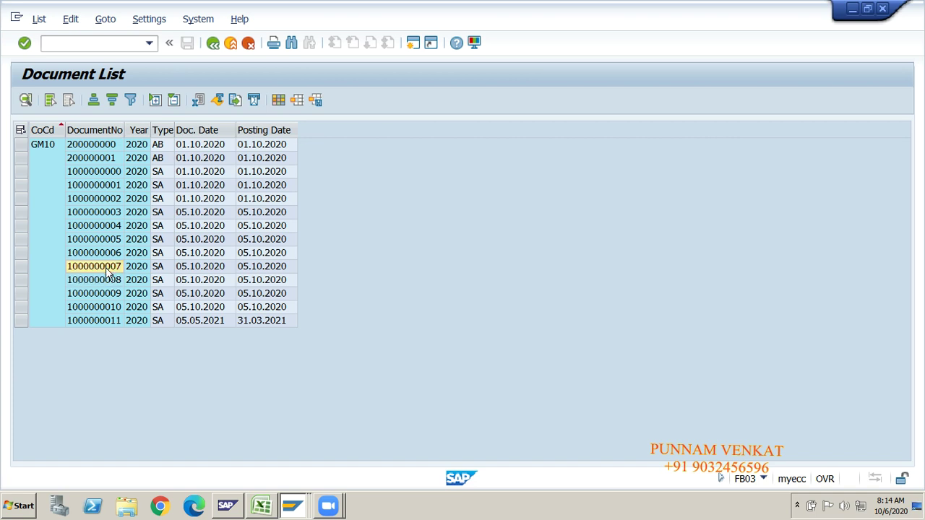
key("alt+Tab")
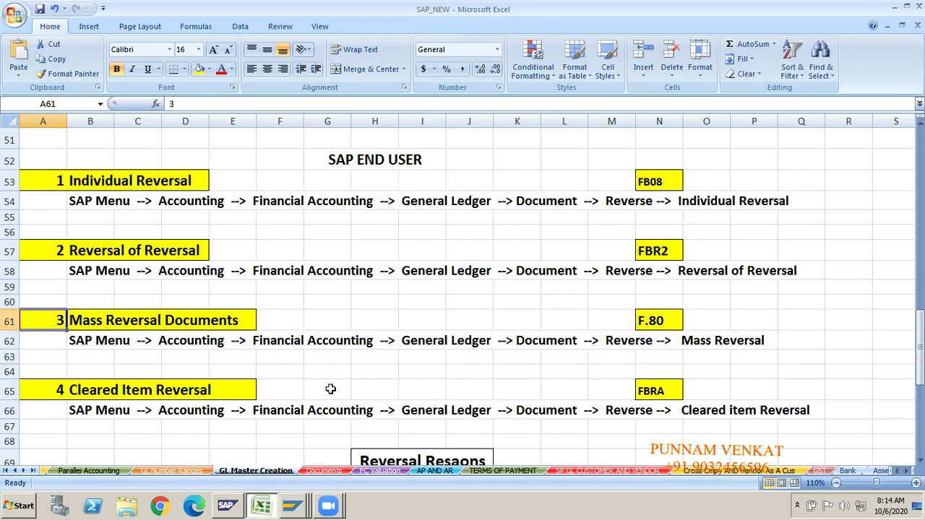
left_click(392, 390)
key("Right")
key("Right")
key("Right")
key("Right")
key("Right")
key("Right")
key("Right")
key("Right")
key("Right")
key("Right")
key("Right")
key("Right")
key("Right")
key("Right")
key("Right")
key("Right")
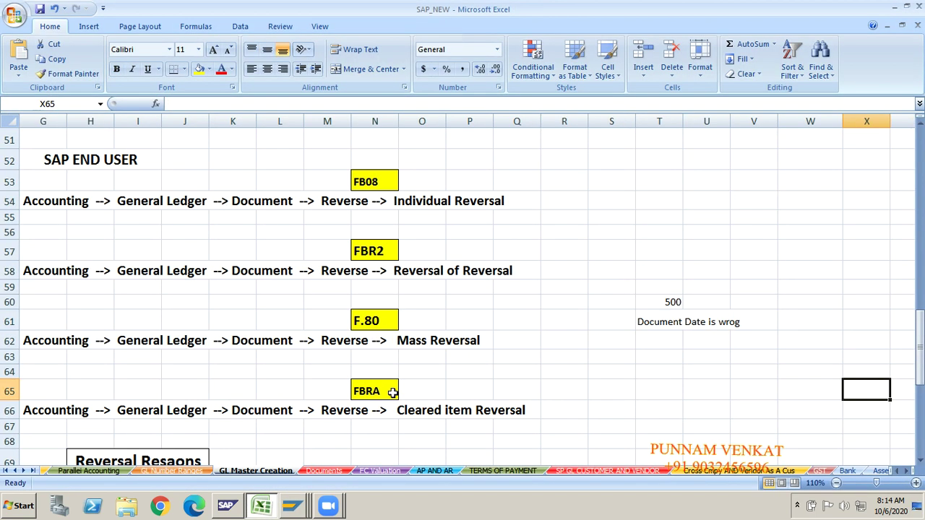
key("Down")
key("Down")
key("Left")
key("Left")
key("Left")
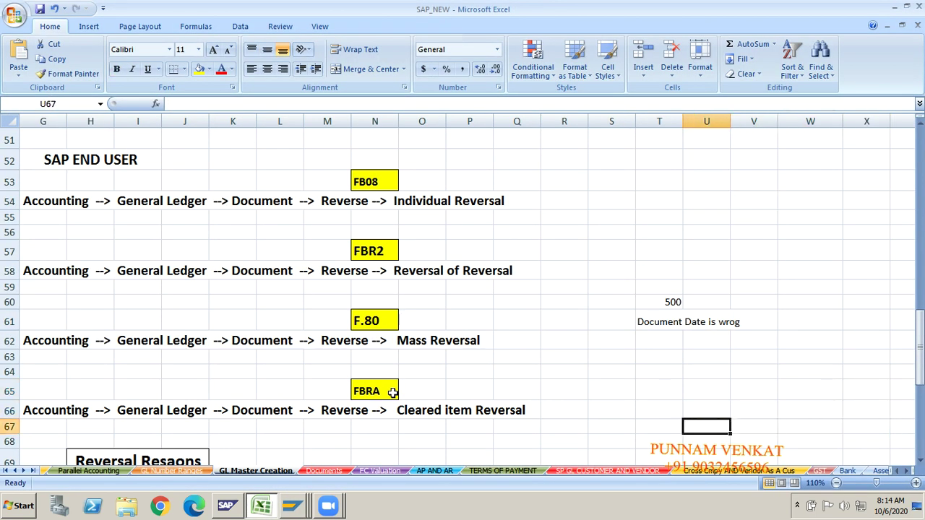
key("ctrl+v")
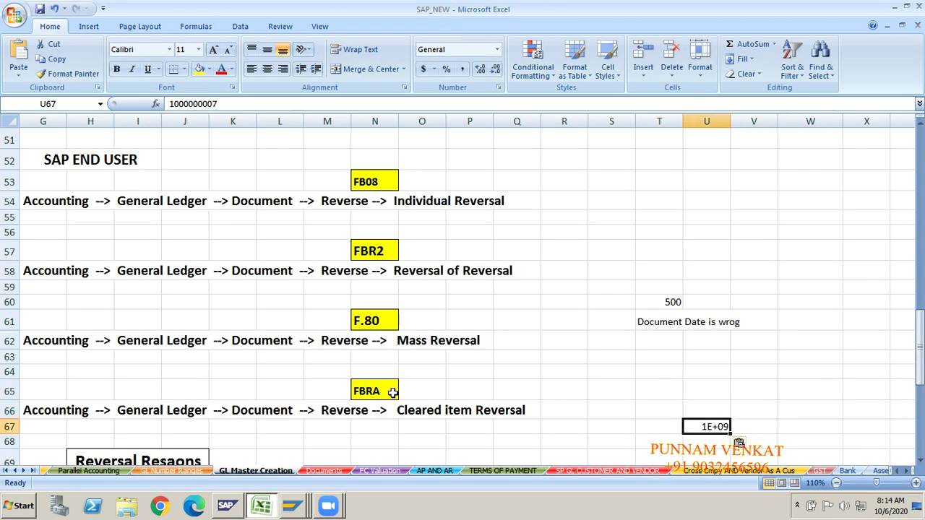
double_click(730, 118)
left_click(784, 414)
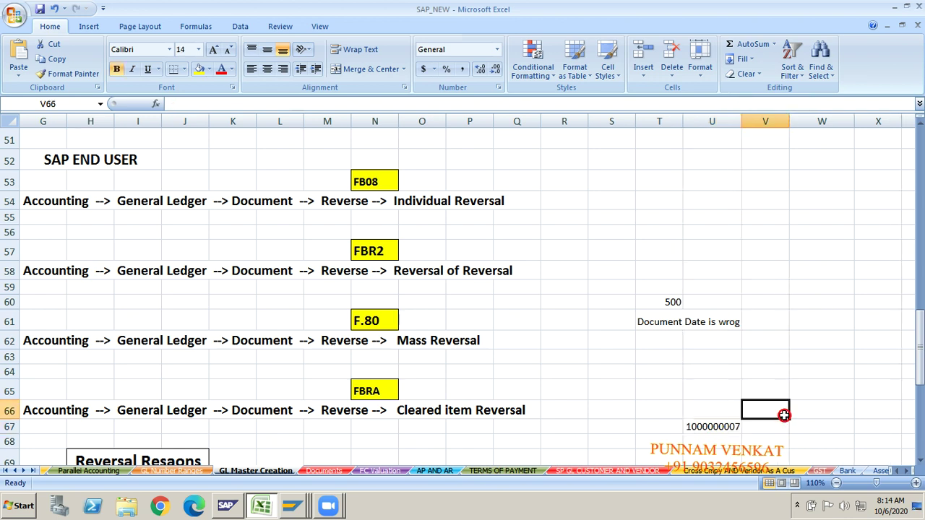
key("alt+Tab")
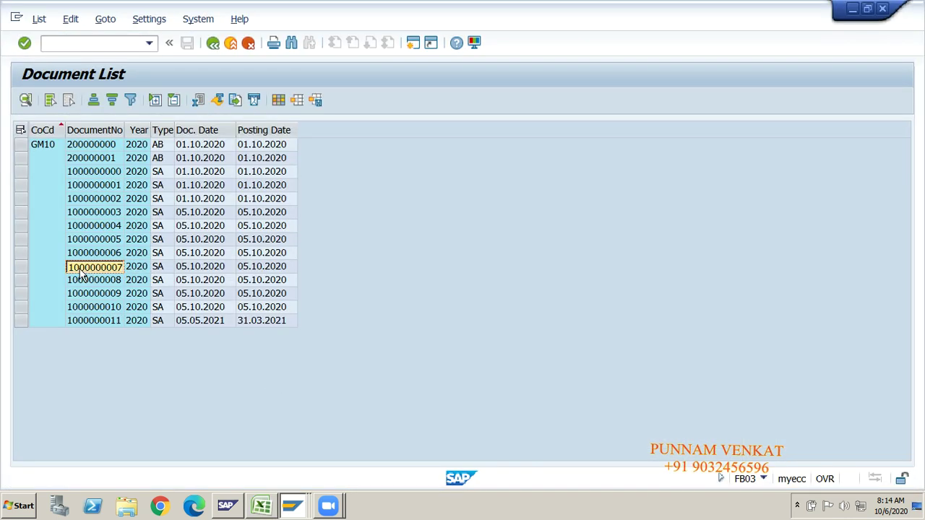
left_click(114, 279)
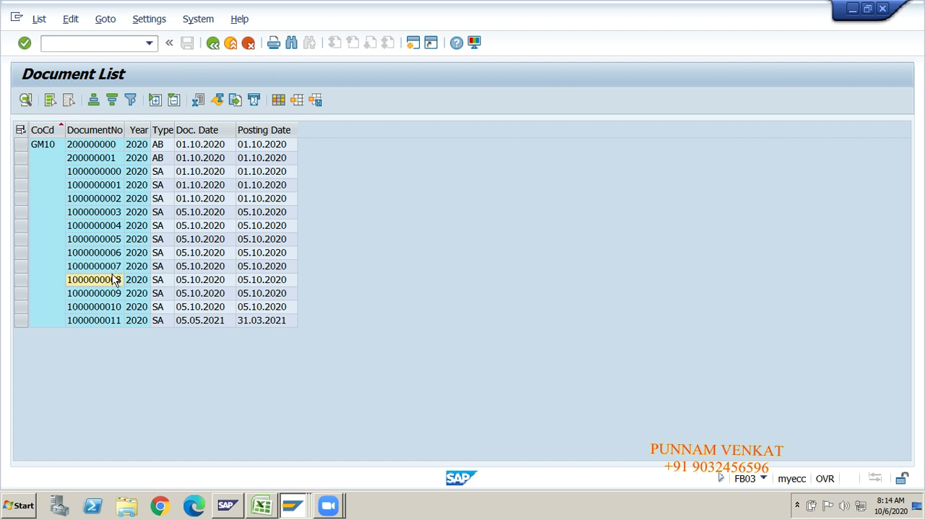
left_click(110, 294)
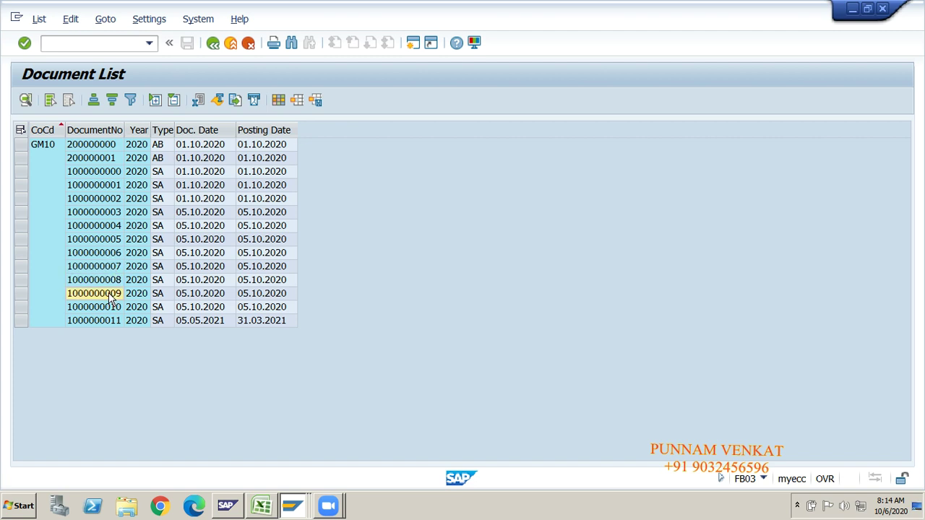
left_click(110, 266)
left_click(110, 280)
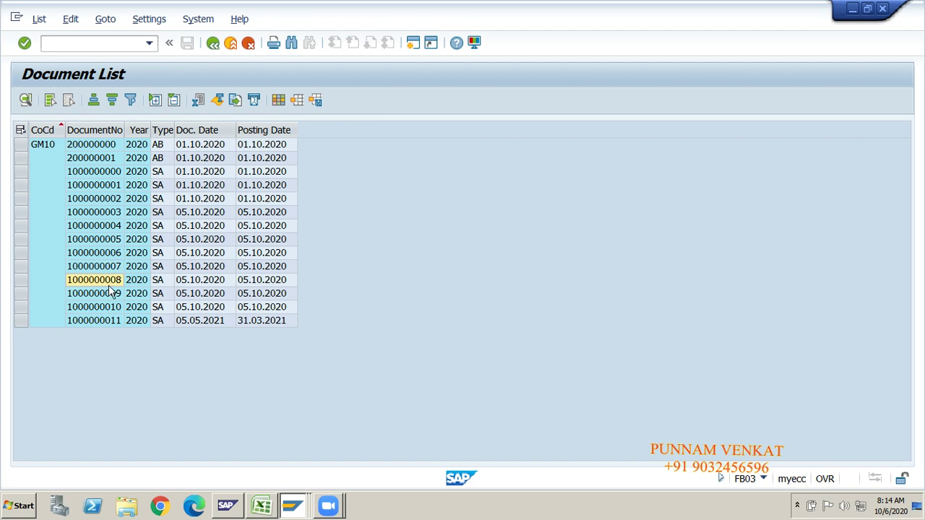
left_click(110, 294)
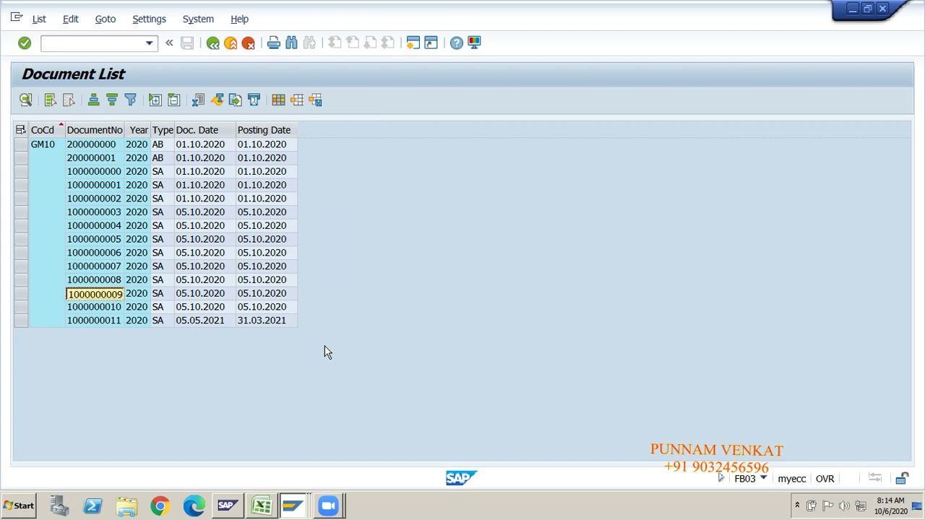
key("alt+Tab")
key("Right")
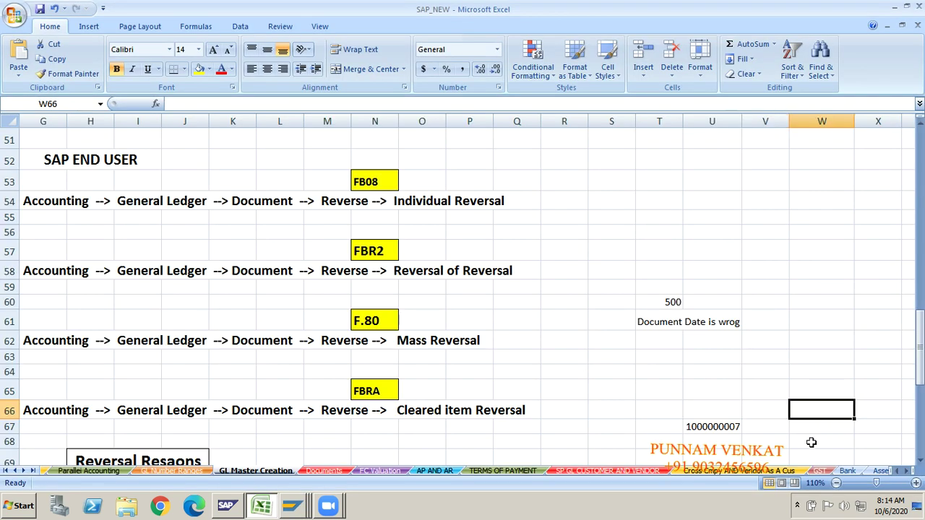
key("Down")
key("Right")
key("ctrl+v")
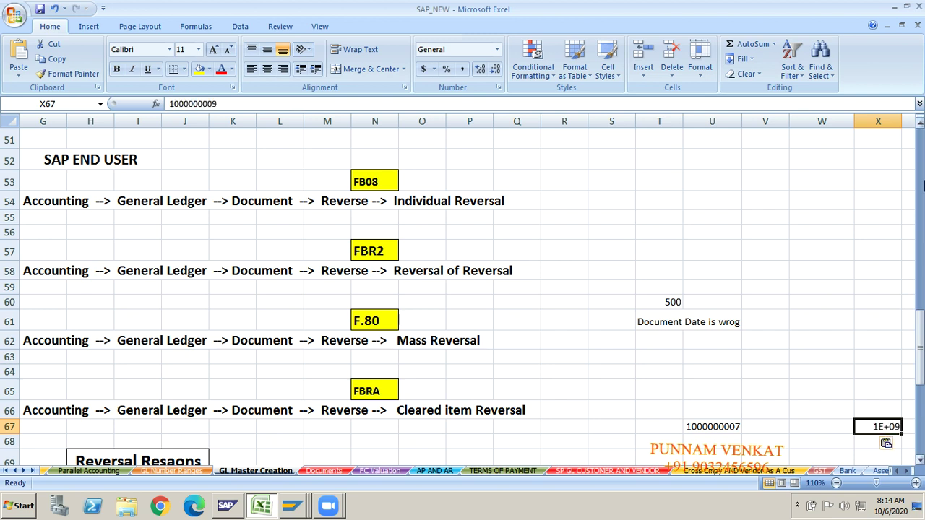
double_click(899, 120)
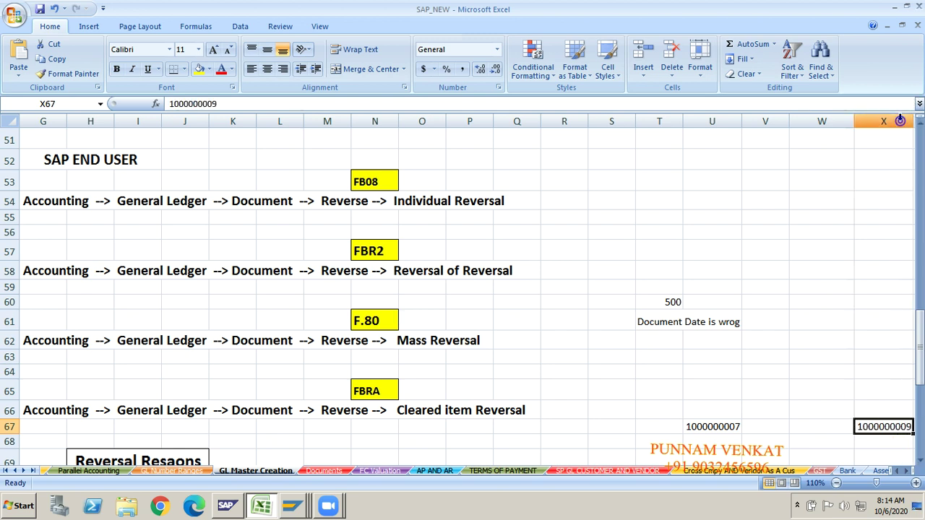
Step: Make the two document numbers in U67:X67 bold
left_click(751, 404)
left_click(714, 424)
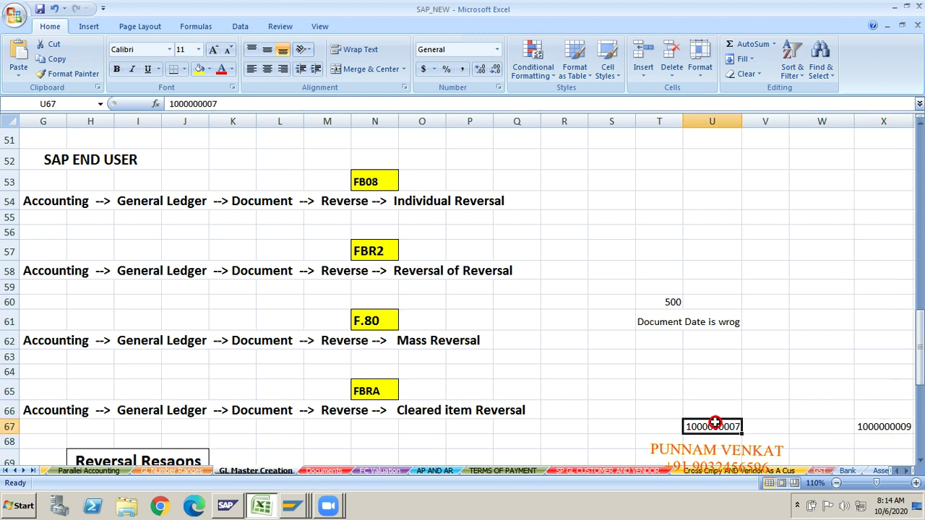
left_click(896, 425)
left_click(712, 426)
key("shift+Right")
key("shift+Right")
key("shift+Right")
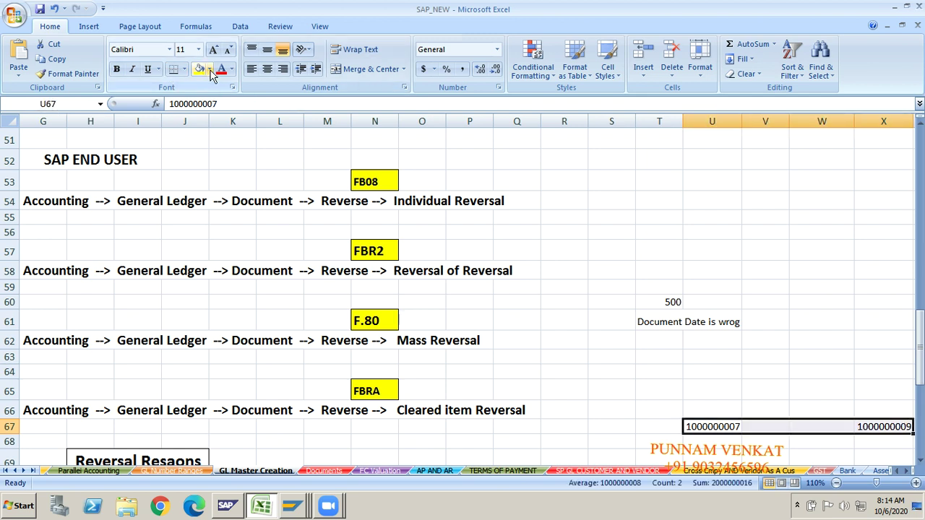
left_click(116, 69)
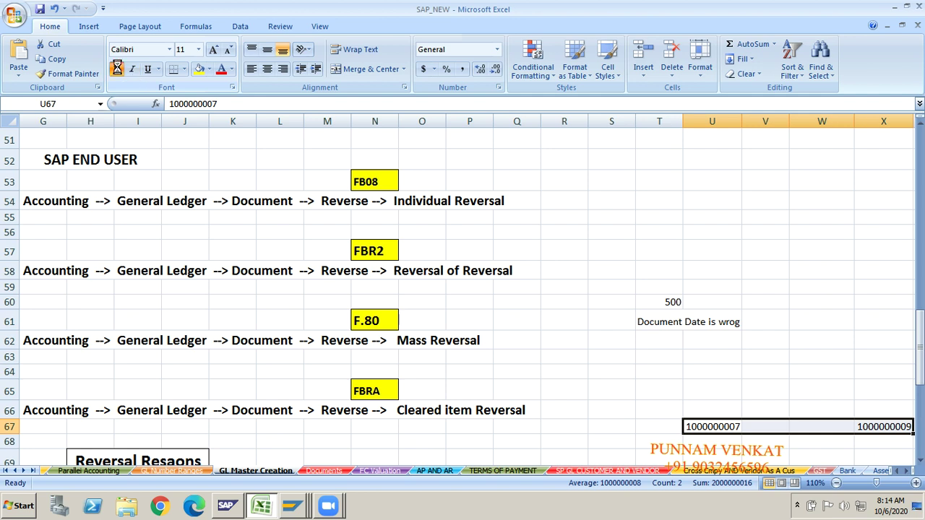
left_click(554, 374)
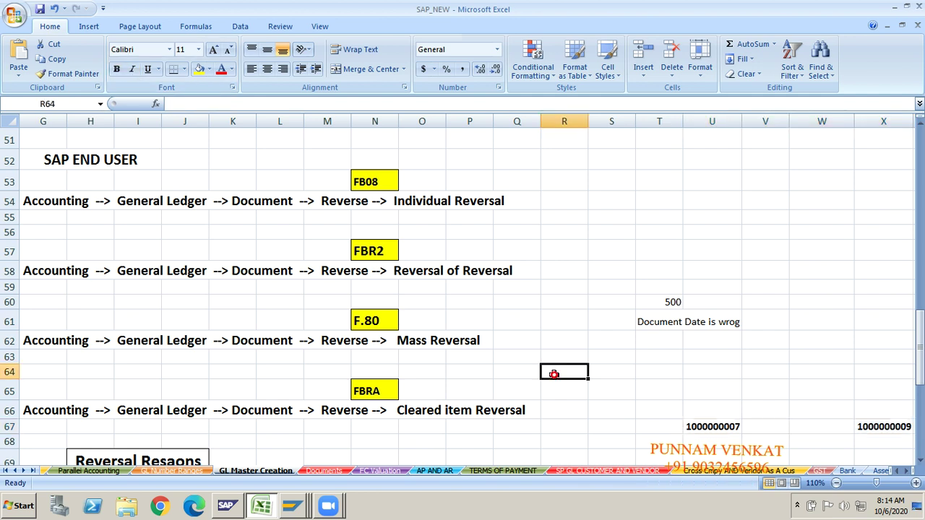
Step: Return to the start of the Excel notes and locate the F.80 transaction code for Mass Reversal Documents
left_click(228, 356)
key("Left")
key("Home")
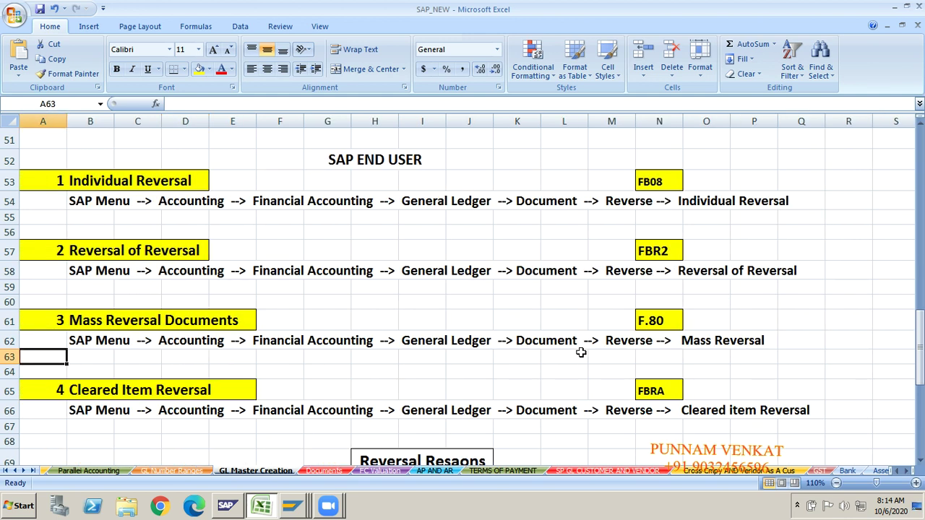
left_click(652, 321)
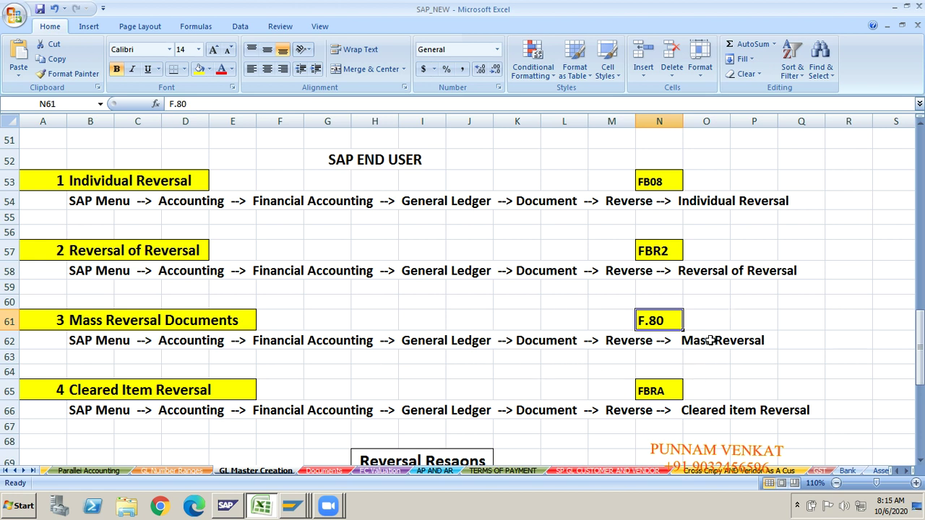
Step: Switch to SAP Easy Access and expand the Accounting and Financial Accounting folders under SAP Menu
key("alt+Tab")
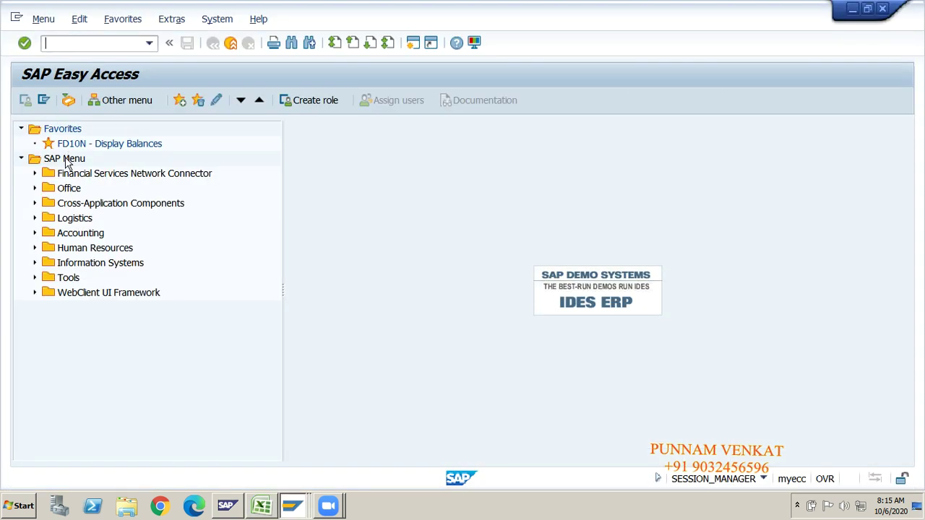
left_click(65, 159)
key("Down")
key("Down")
key("Down")
key("Down")
key("Down")
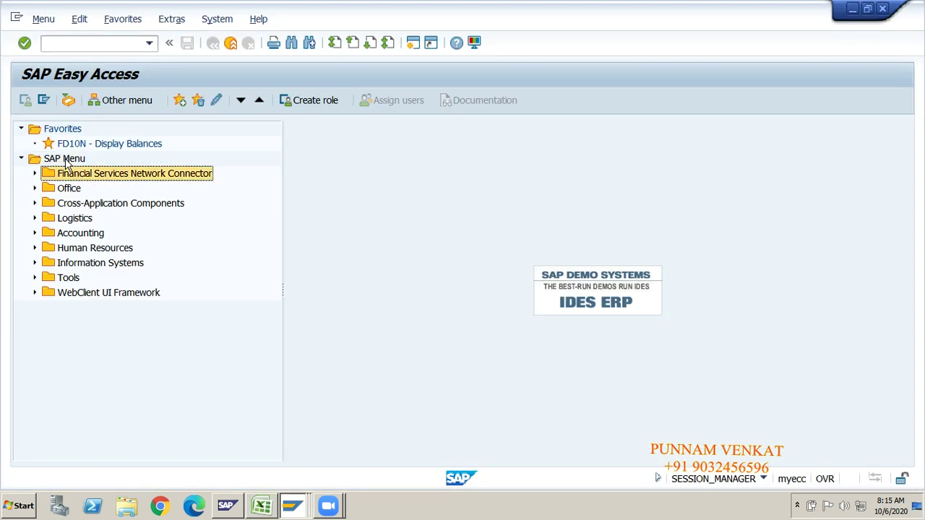
key("Right")
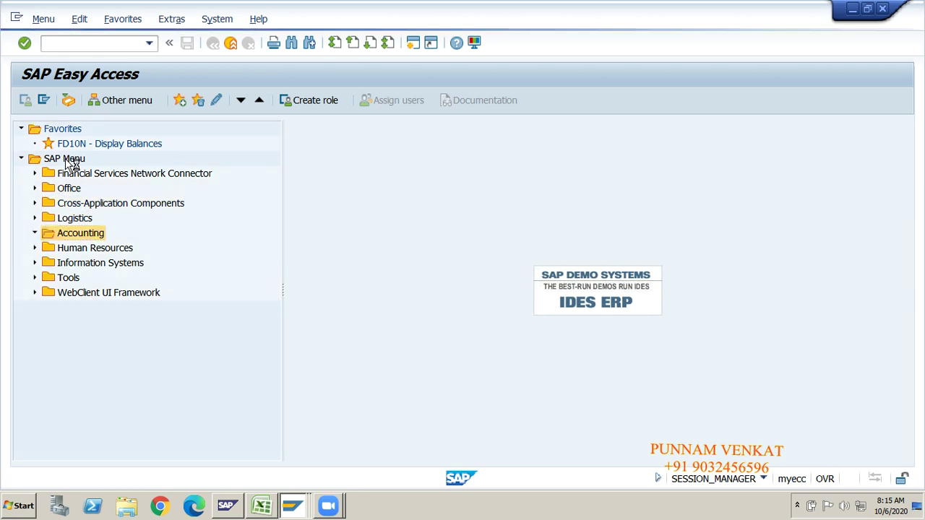
key("Down")
key("Right")
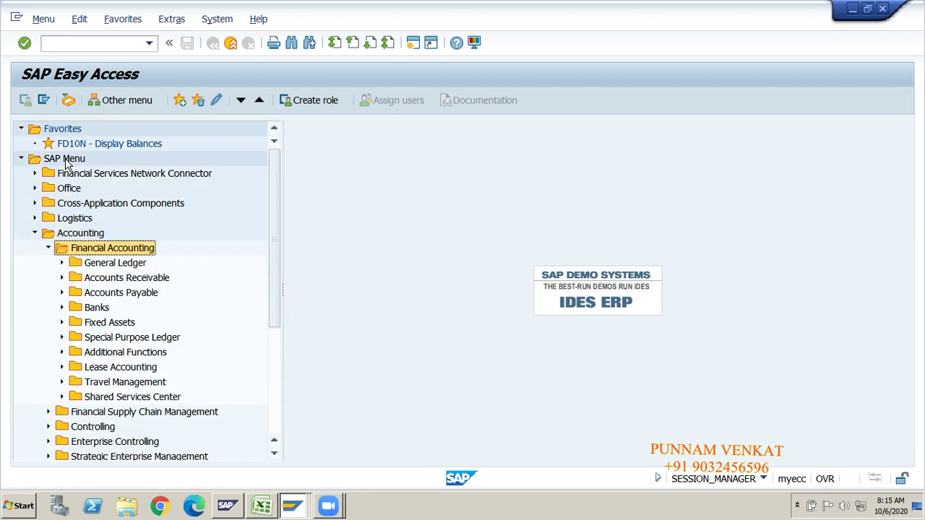
Step: Examine the component folders under Financial Accounting, from General Ledger to Fixed Assets
key("Down")
key("Down")
key("Down")
key("Up")
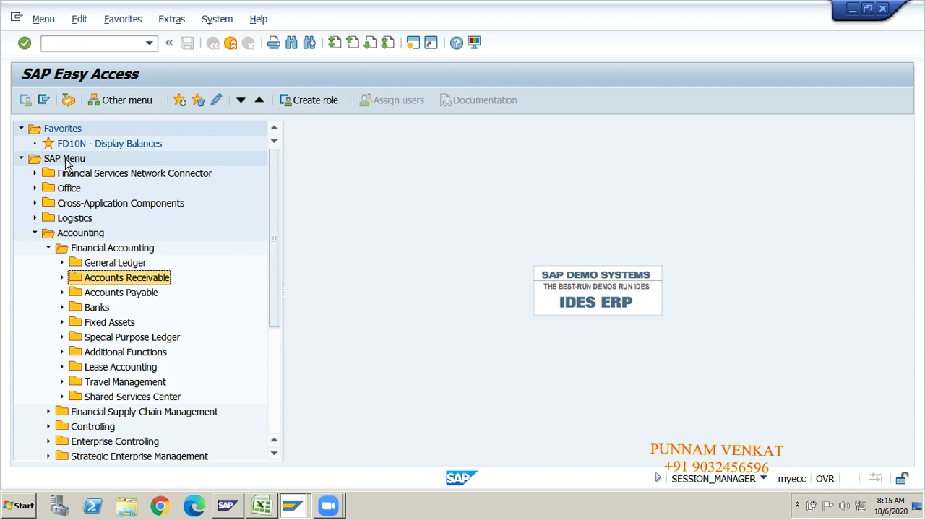
key("Up")
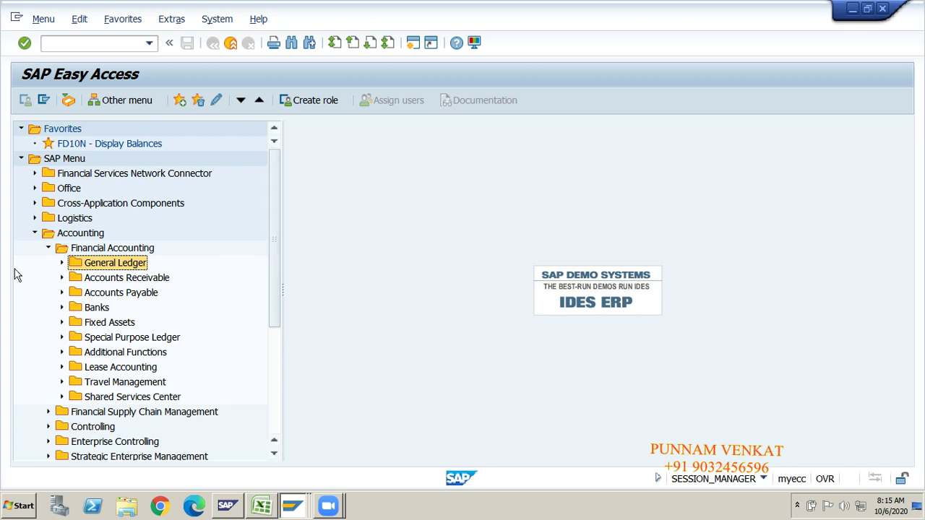
key("Down")
key("Down")
key("Down")
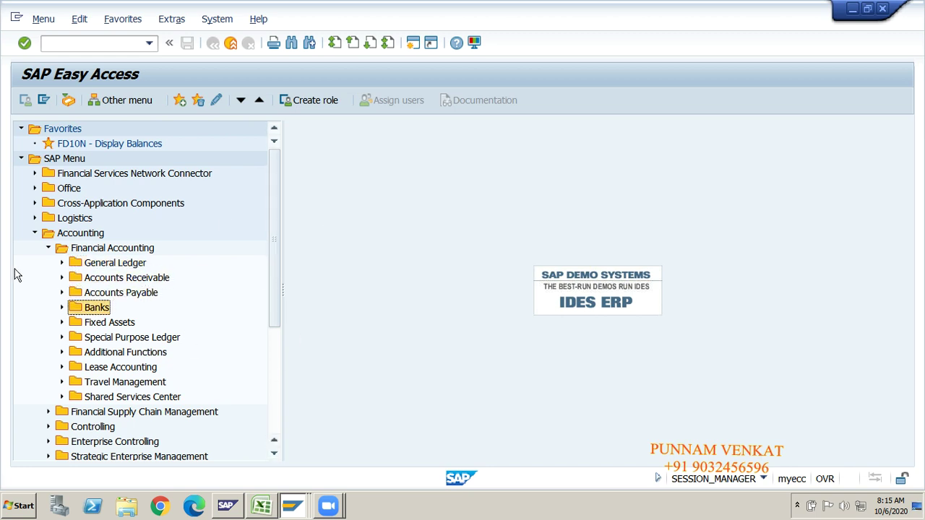
key("Up")
key("Up")
key("Up")
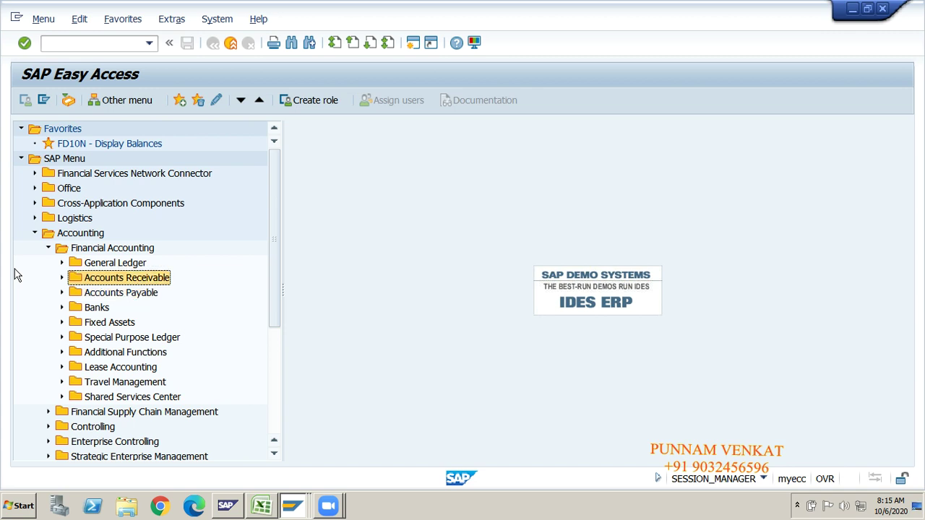
key("Down")
key("Down")
key("Down")
key("Down")
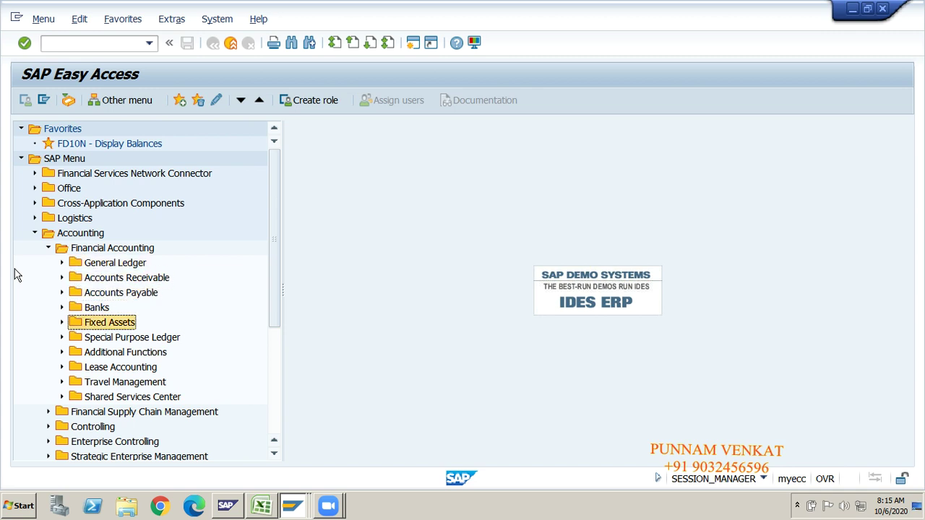
key("Up")
key("Up")
key("Up")
key("Up")
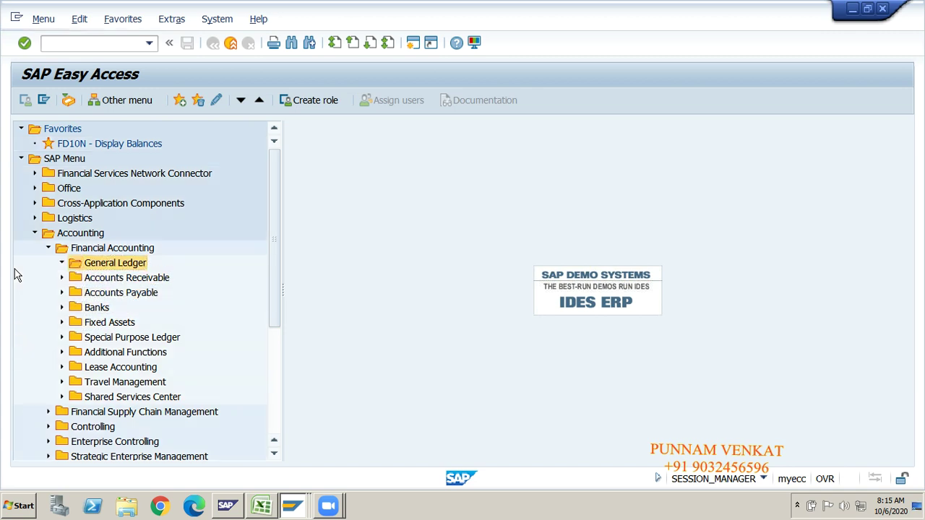
Step: Expand the General Ledger folder and its Document subfolder
key("Return")
key("Down")
key("Down")
key("Return")
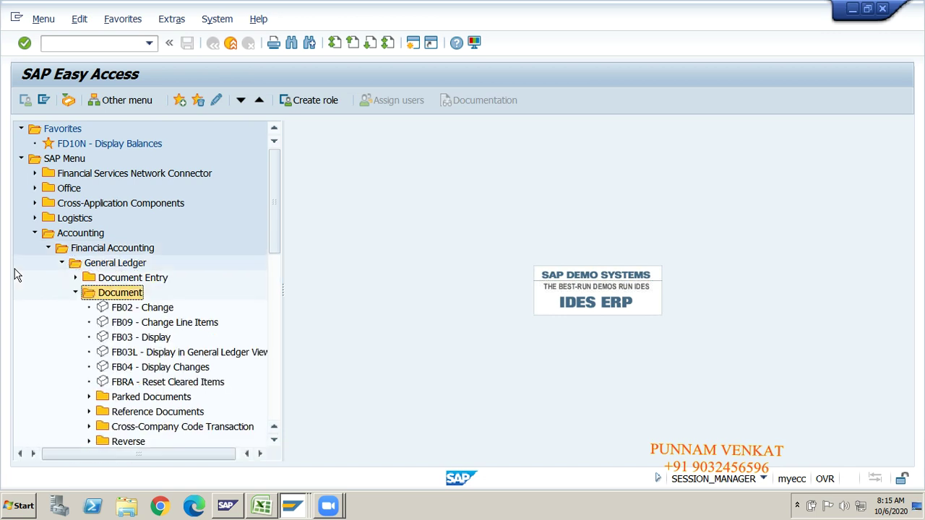
Step: Expand the Reverse folder under Document and select the F.80 - Mass Reversal transaction
key("Down")
key("Down")
key("Down")
key("Down")
key("Down")
key("Down")
key("Down")
key("Down")
key("Down")
key("Down")
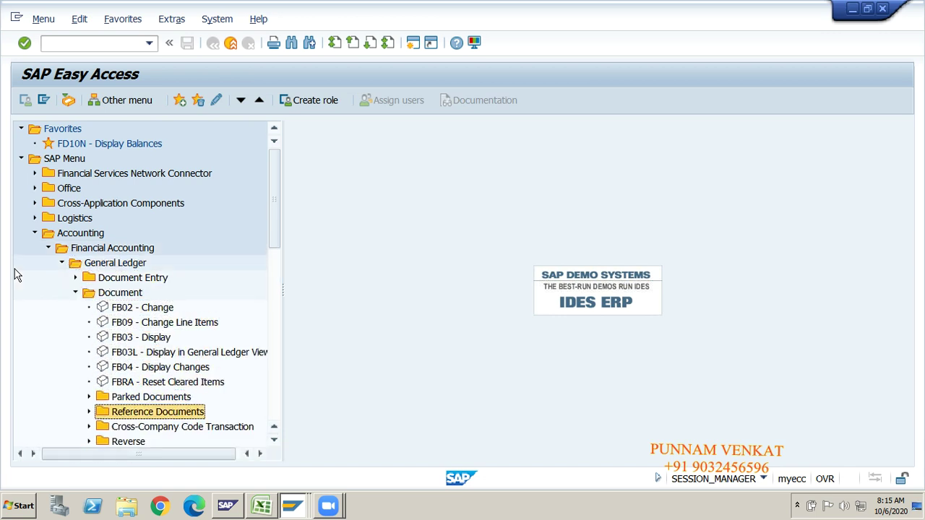
key("Down")
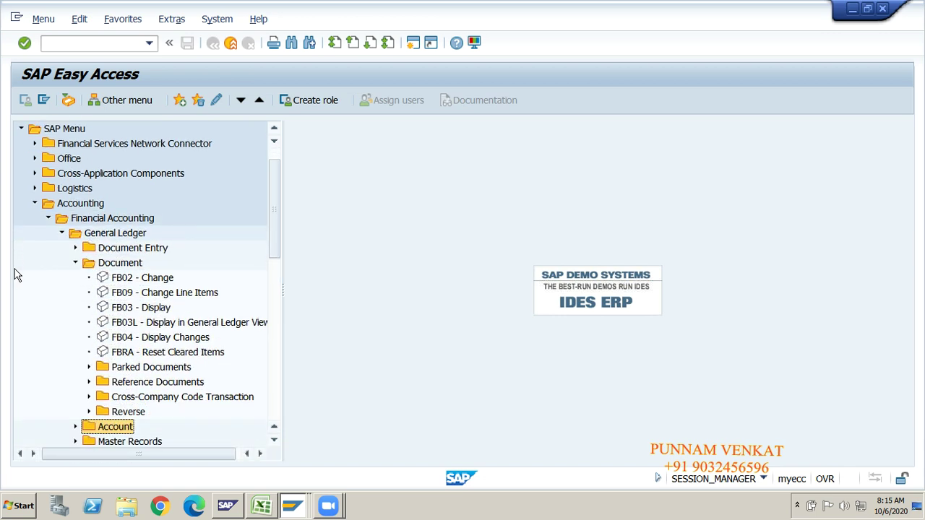
key("Up")
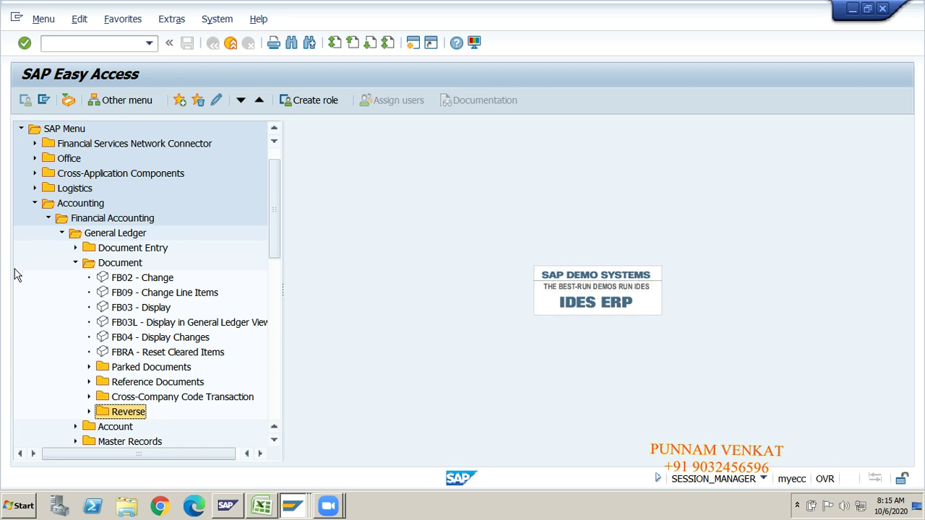
key("Right")
key("Down")
key("Down")
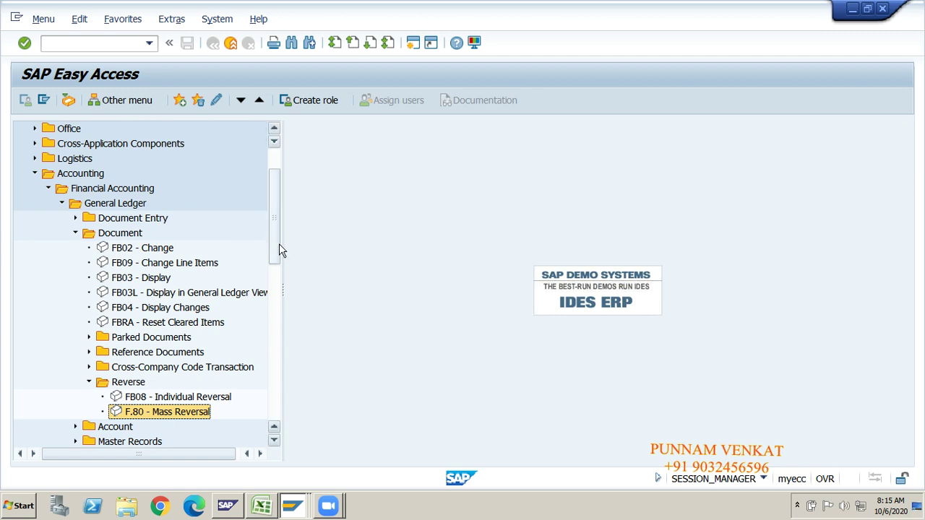
Step: Retrace the menu path from SAP Menu through Accounting, Financial Accounting, General Ledger, Document and Reverse to F.80 - Mass Reversal
left_click_drag(279, 231, 279, 196)
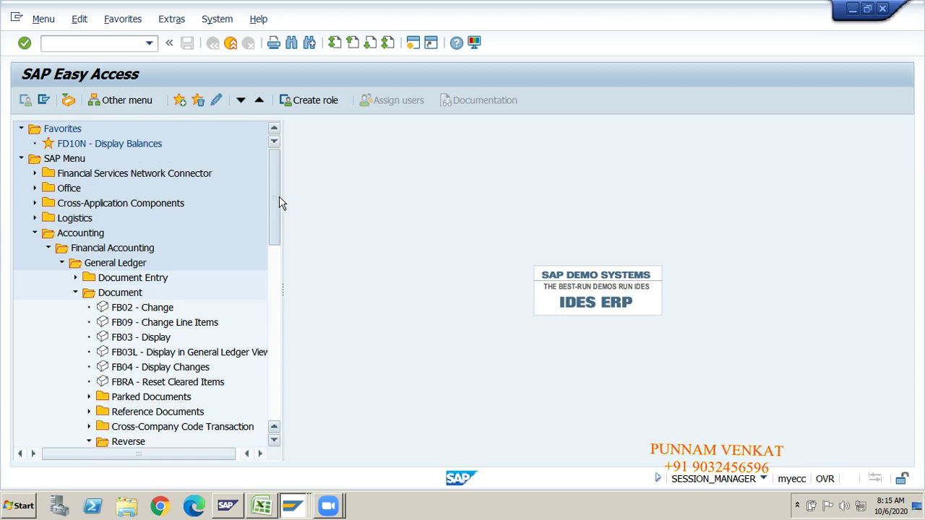
left_click(73, 160)
left_click(81, 234)
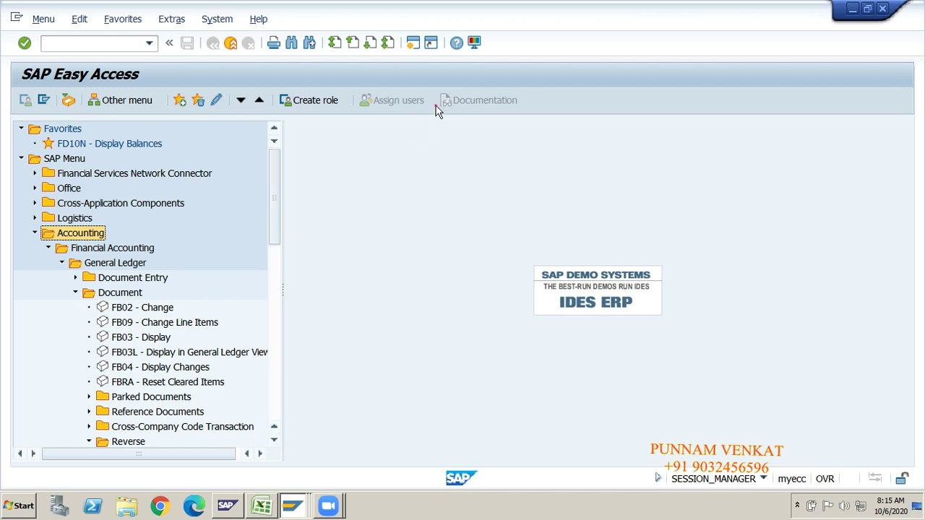
left_click(101, 249)
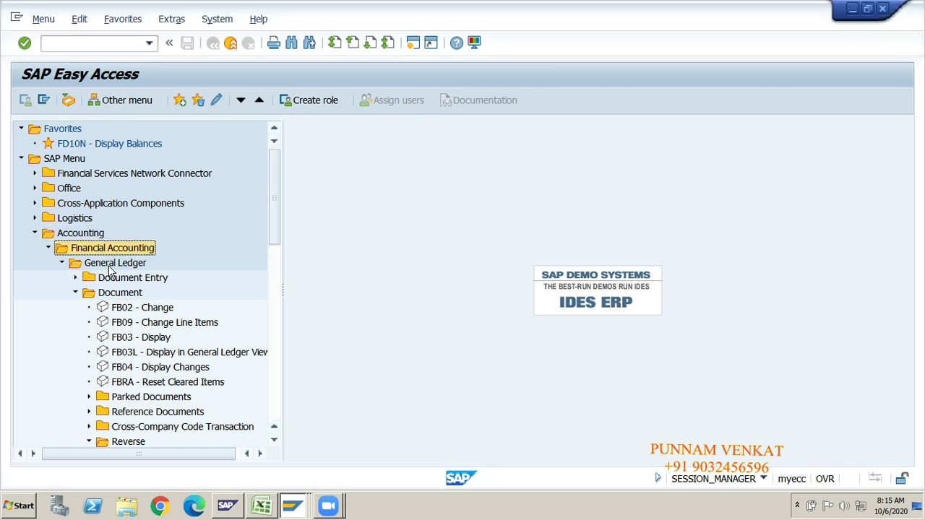
left_click(108, 264)
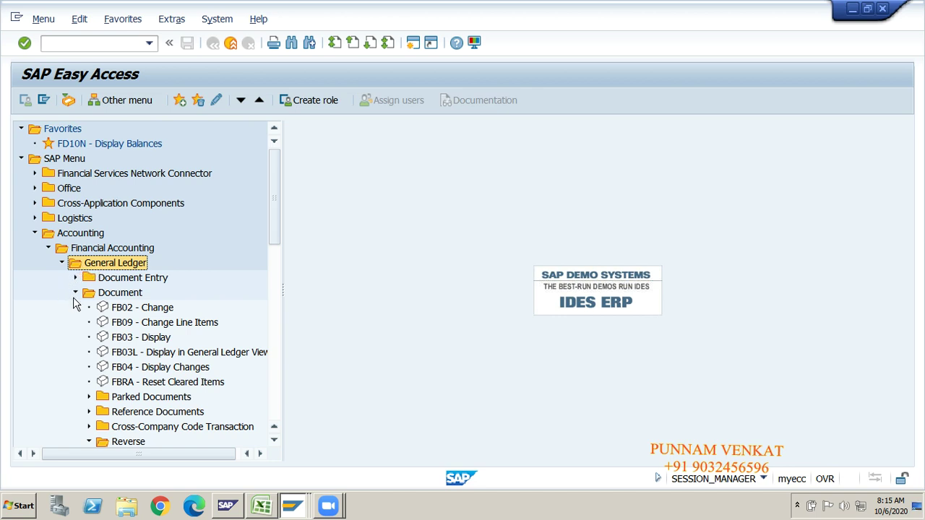
left_click(114, 293)
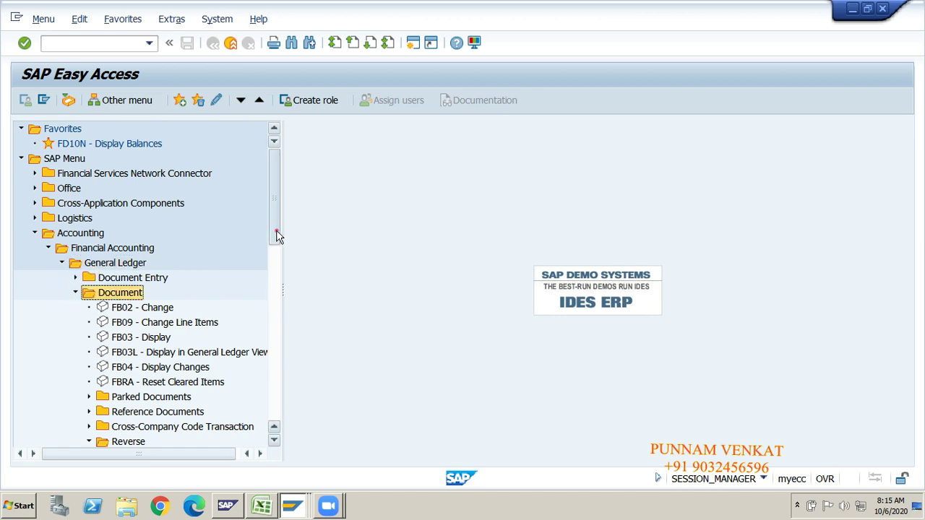
scroll(276, 230, "down", 5)
left_click(129, 293)
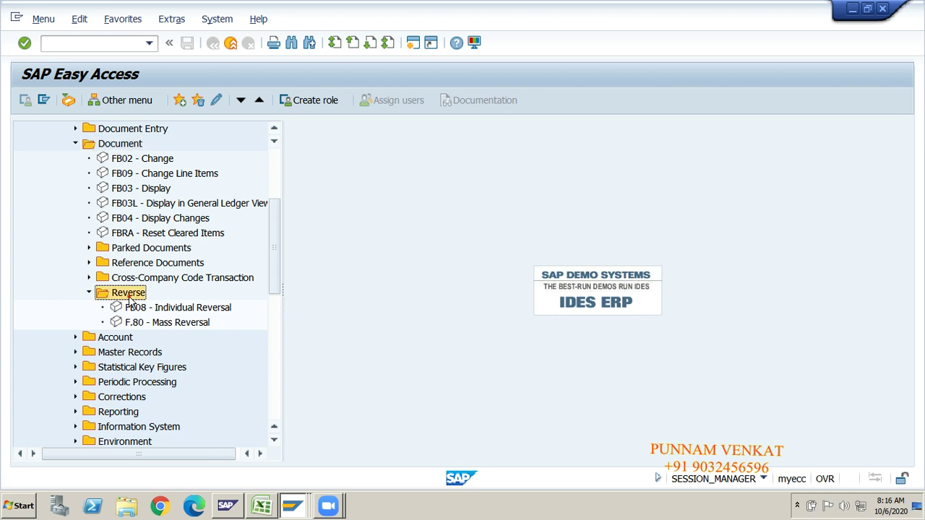
left_click(162, 326)
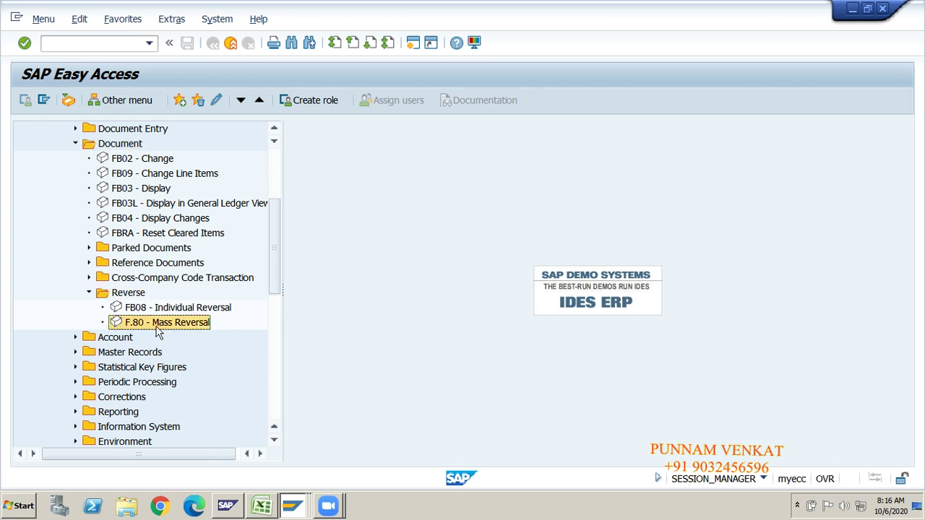
Step: Open the F.80 - Mass Reversal transaction and set the company code to GM10
double_click(157, 326)
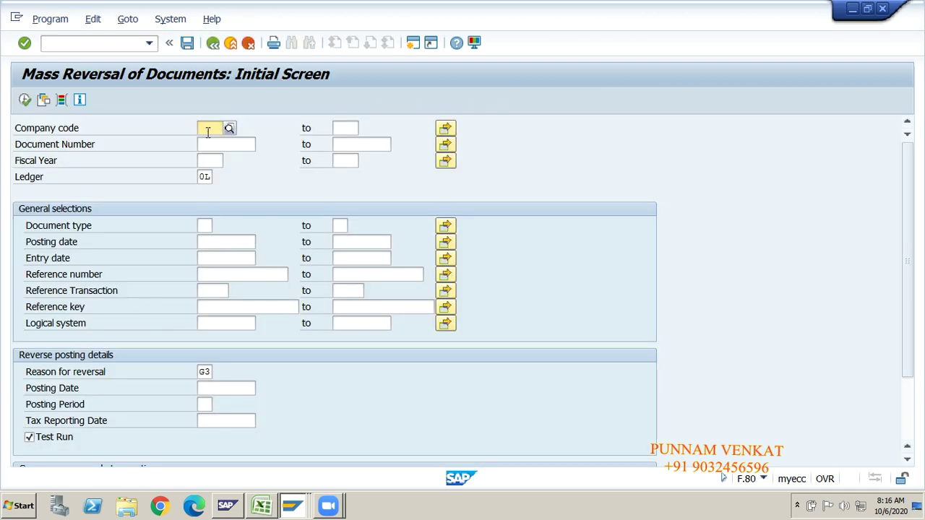
type("GM")
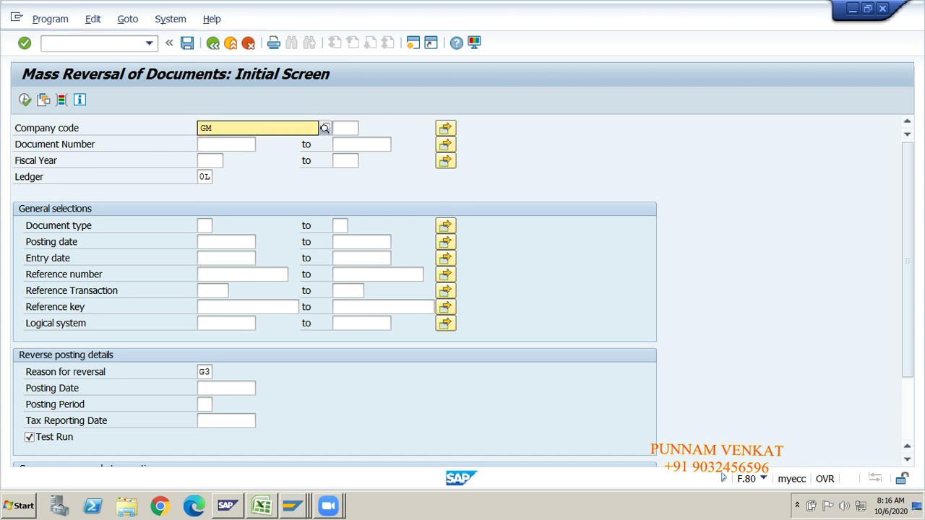
type("10")
key("Return")
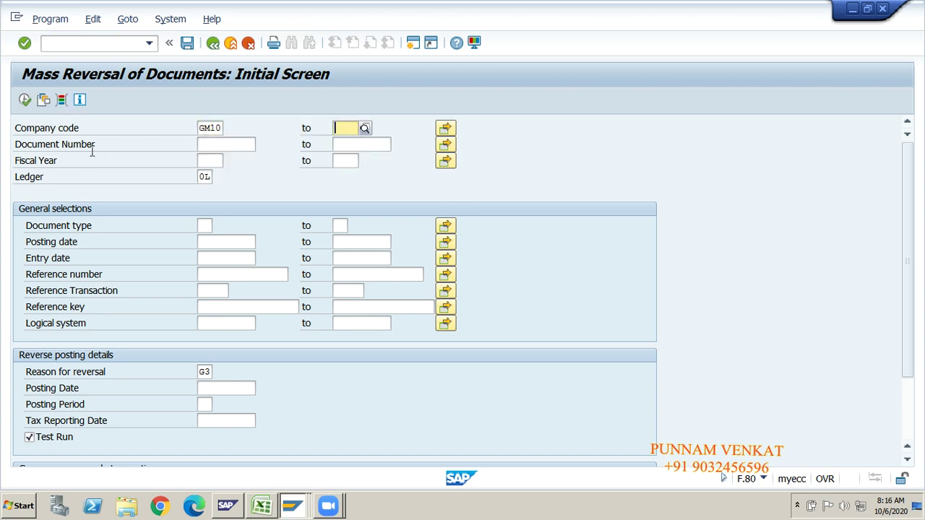
Step: Examine the start and end fields of the Document Number range
left_click_drag(15, 143, 104, 144)
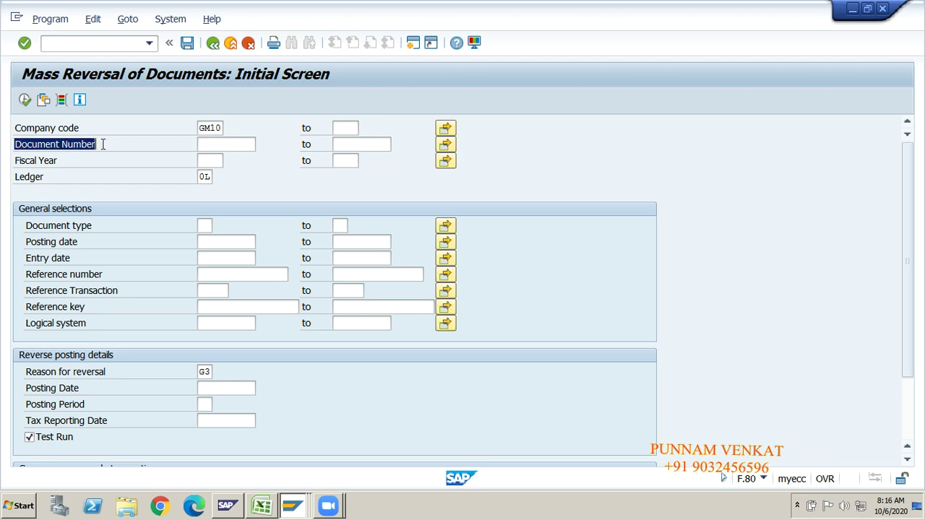
left_click(122, 143)
left_click(204, 144)
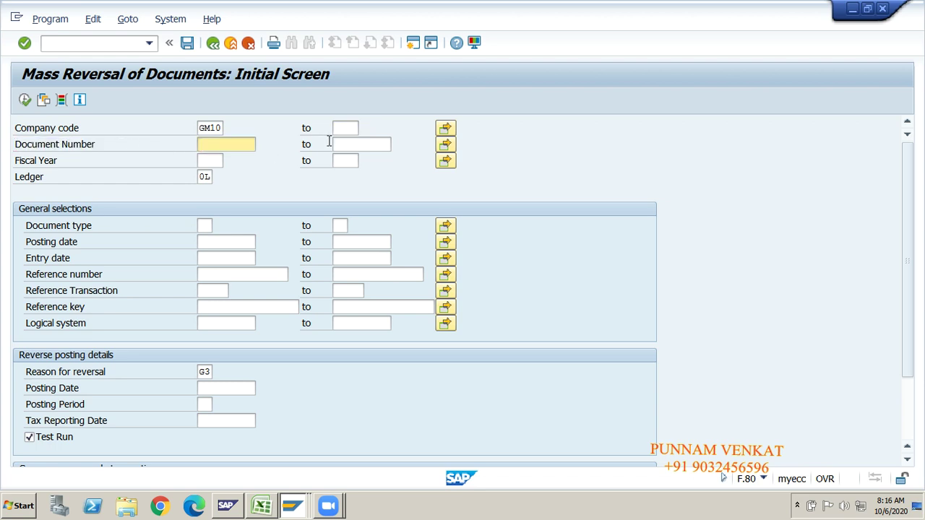
left_click(349, 144)
left_click(222, 145)
left_click(342, 145)
left_click(241, 144)
left_click(365, 144)
key("alt+Tab")
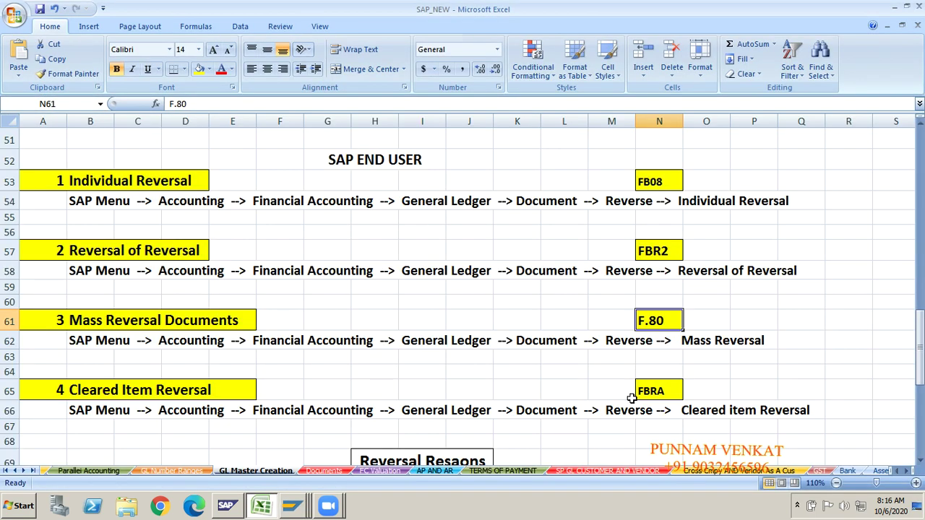
key("Right")
key("Right")
key("Right")
key("Right")
key("Right")
key("Right")
key("Right")
key("Right")
key("Down")
key("Down")
key("Down")
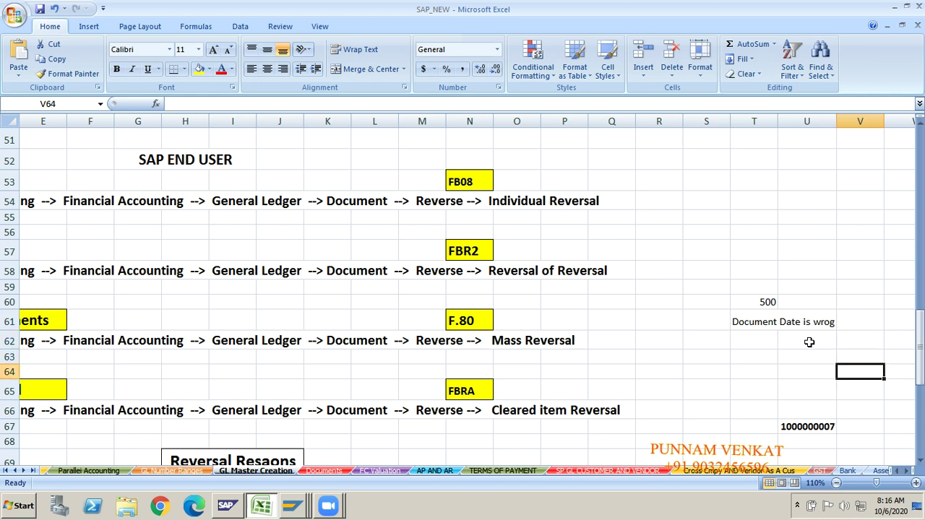
key("Down")
key("Down")
key("Left")
key("Down")
key("ctrl+c")
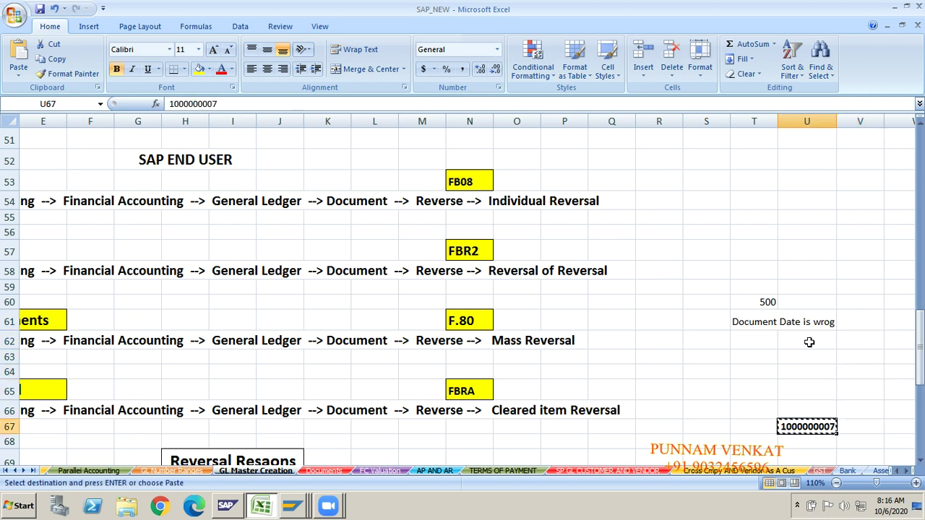
key("alt+Tab")
left_click(219, 149)
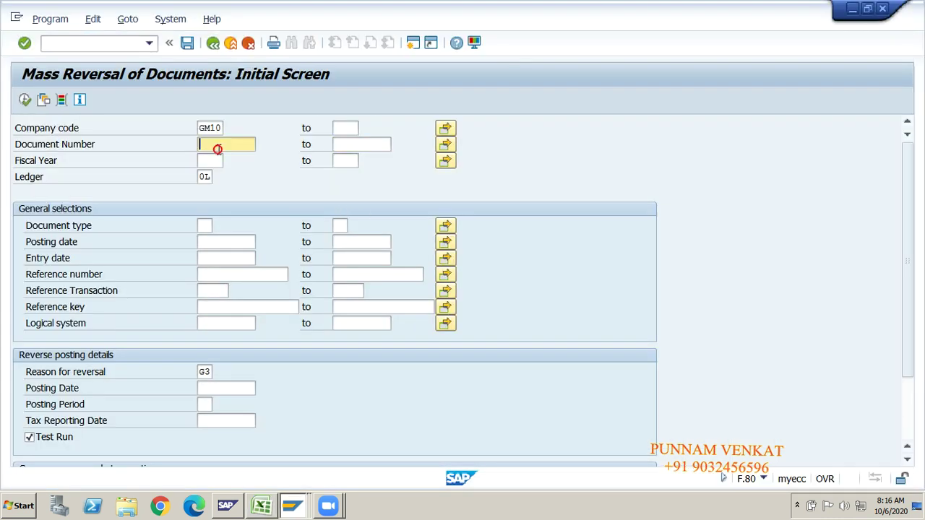
key("ctrl+v")
key("alt+Tab")
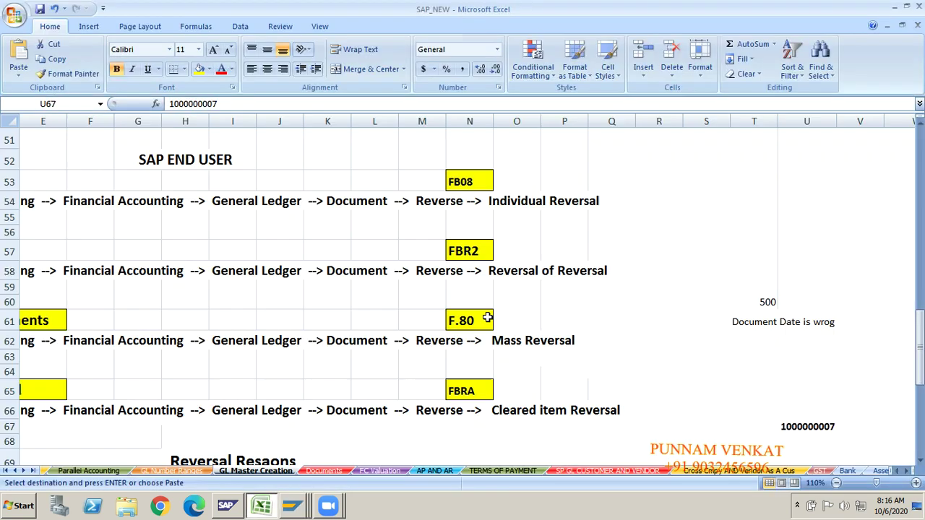
key("Right")
key("Right")
key("Right")
key("Right")
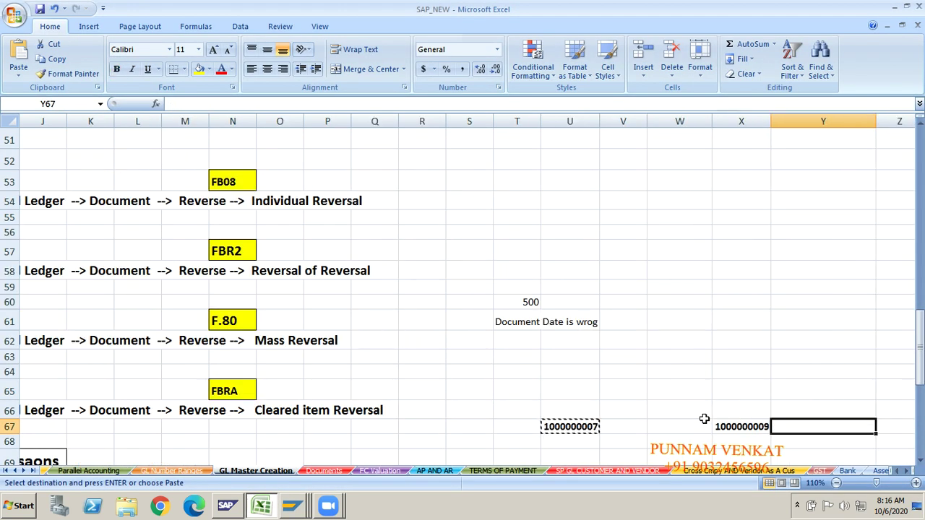
key("Left")
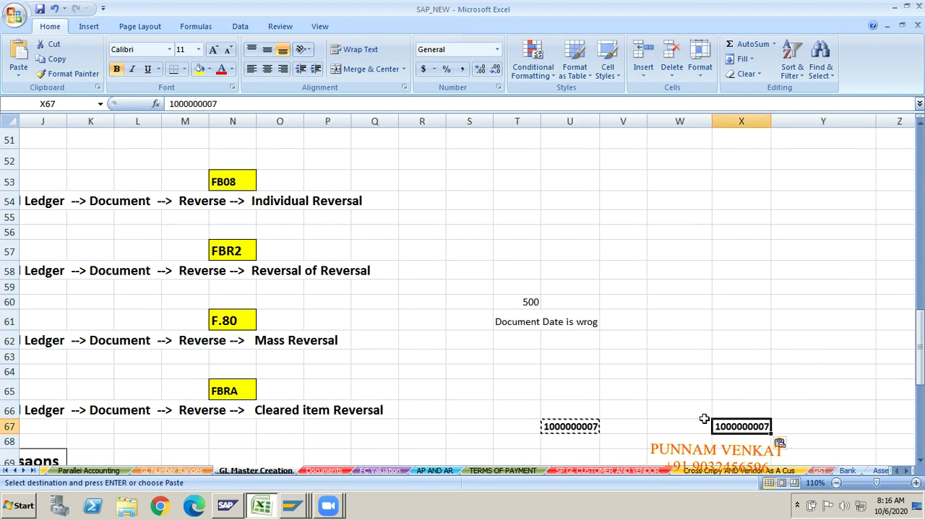
key("Escape")
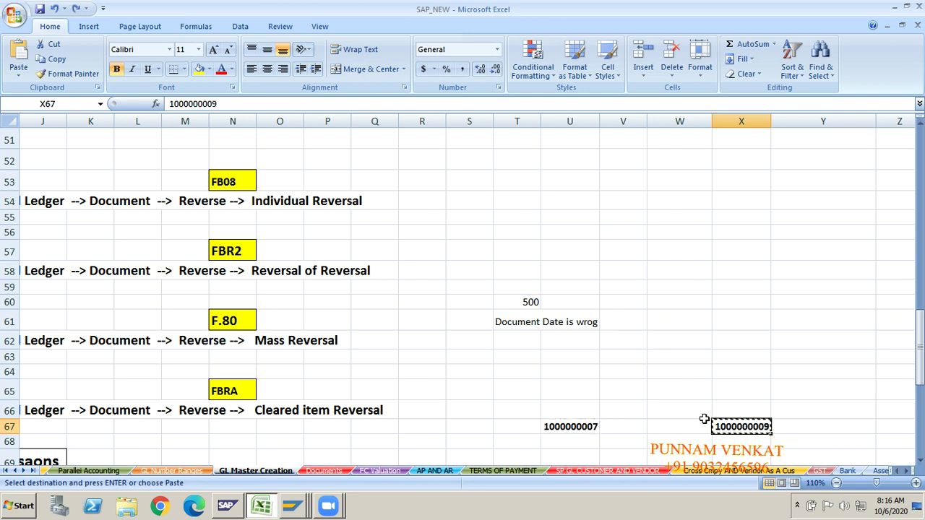
key("alt+Tab")
left_click(350, 143)
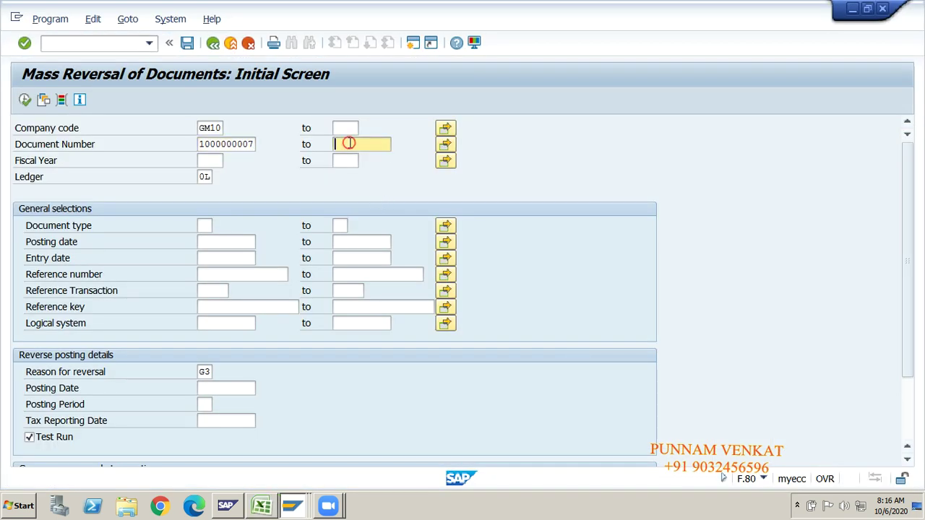
key("ctrl+v")
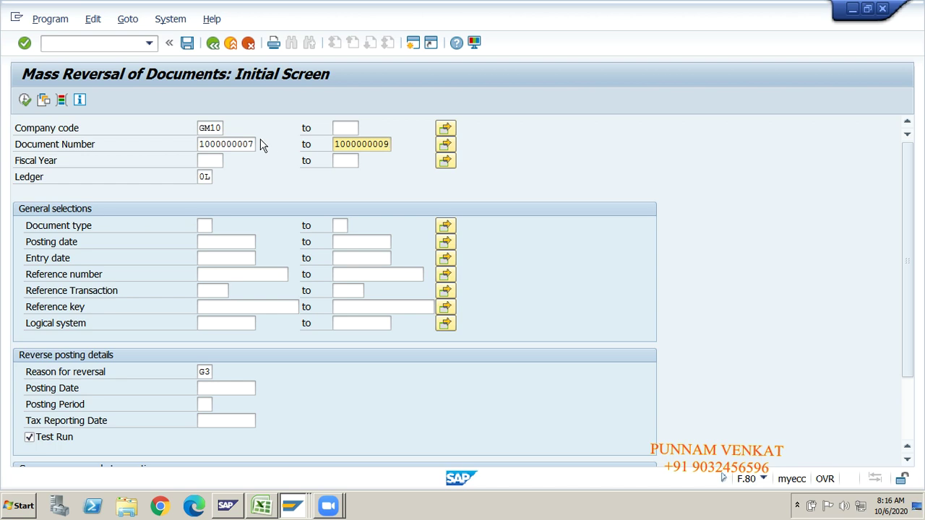
Step: Examine the company code and document number fields, including the single-value rows in the Document Number multiple selection
left_click(211, 127)
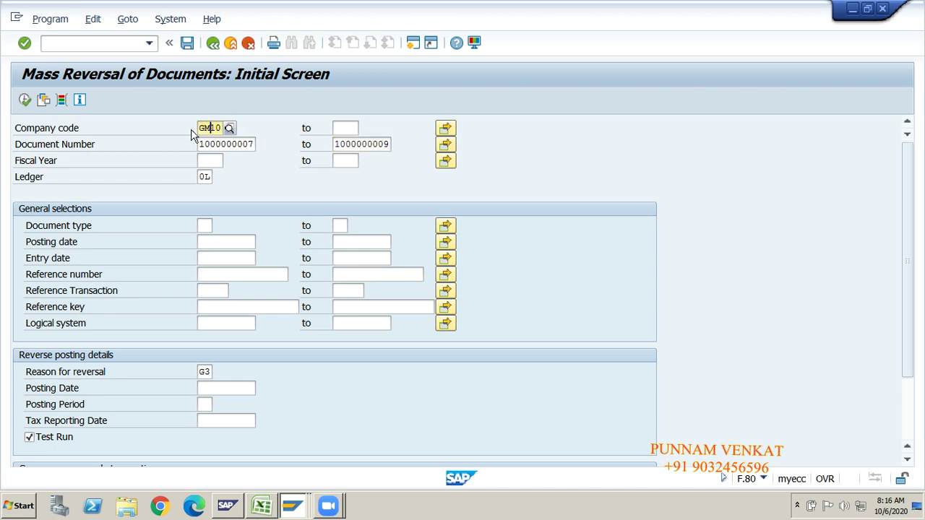
left_click(220, 144)
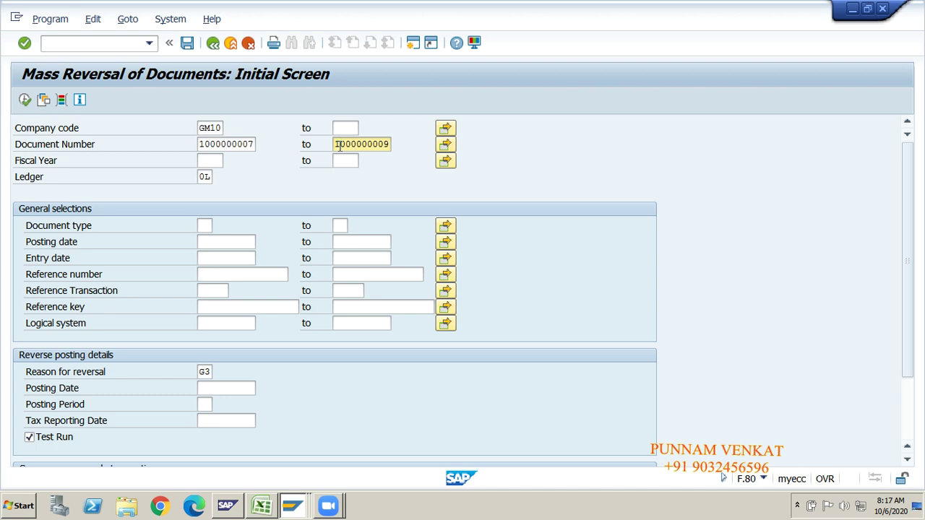
left_click(246, 143)
left_click(374, 145)
left_click(446, 145)
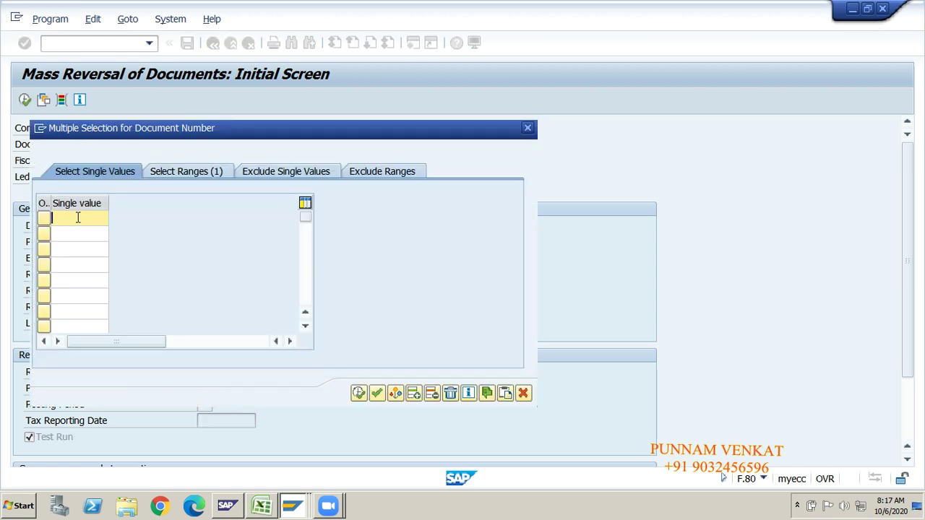
left_click(70, 233)
left_click(68, 249)
left_click(68, 264)
left_click(68, 280)
left_click(75, 296)
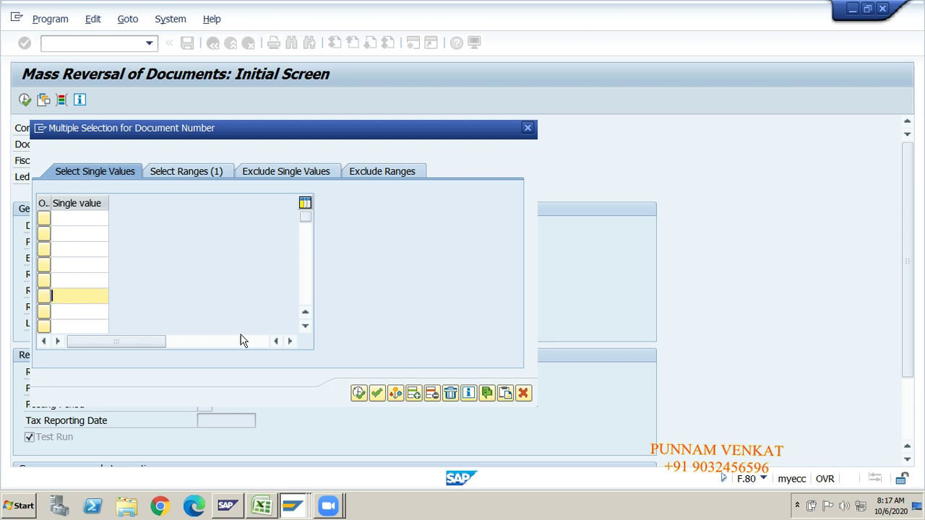
left_click(305, 326)
left_click(305, 326)
left_click(304, 326)
left_click(305, 327)
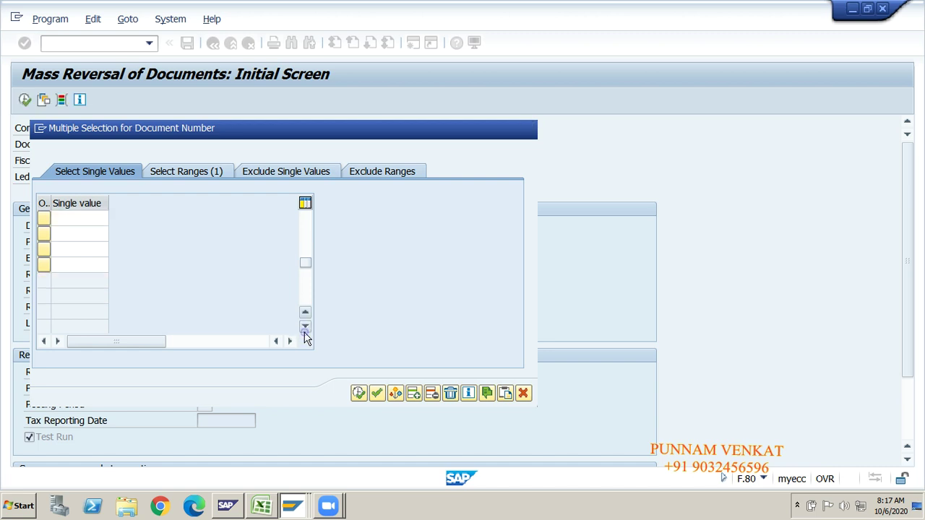
left_click(305, 326)
left_click(305, 326)
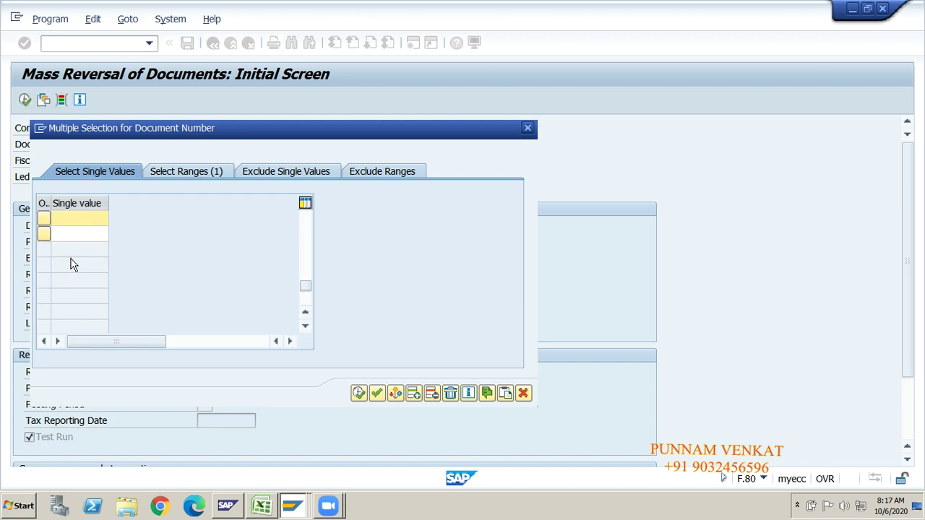
left_click(78, 289)
left_click(359, 394)
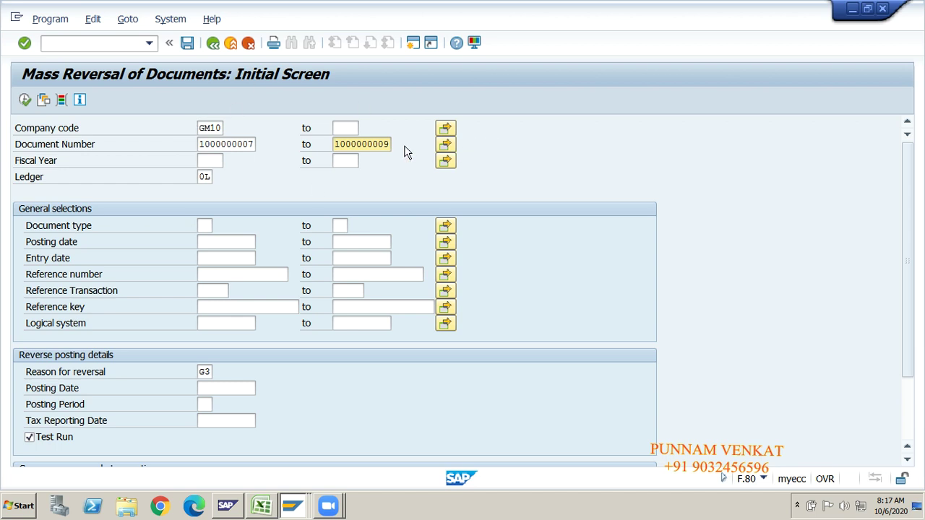
Step: Compare the Document Number range with the separate single-value entries offered in its multiple selection
left_click(237, 145)
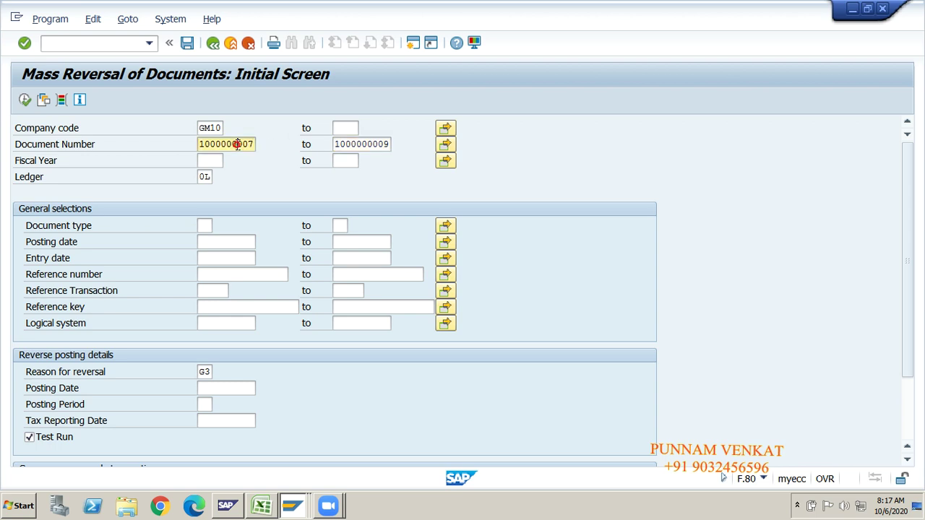
left_click(349, 144)
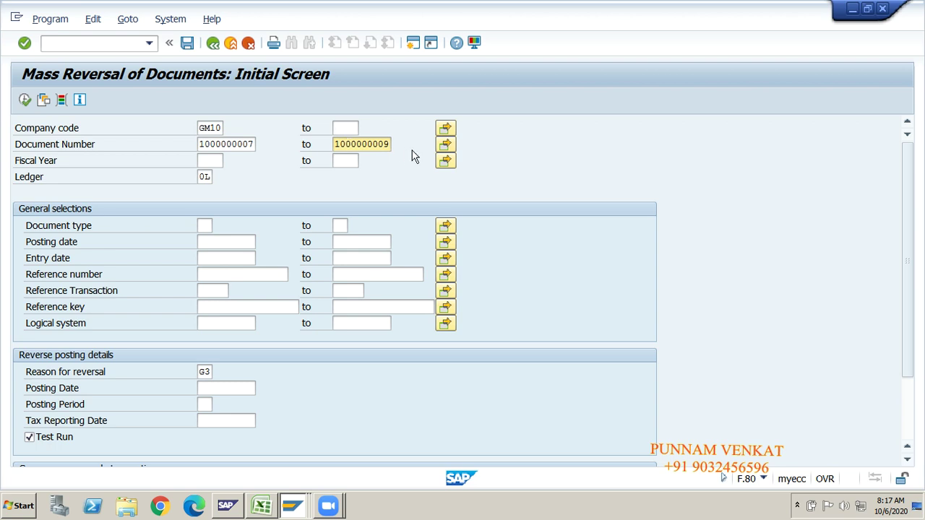
left_click(445, 144)
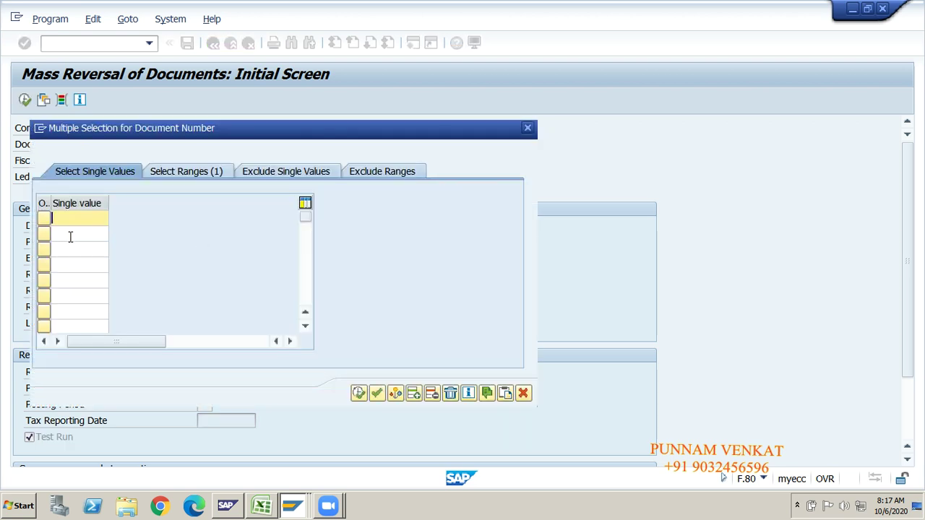
left_click(70, 235)
left_click(70, 250)
left_click(71, 280)
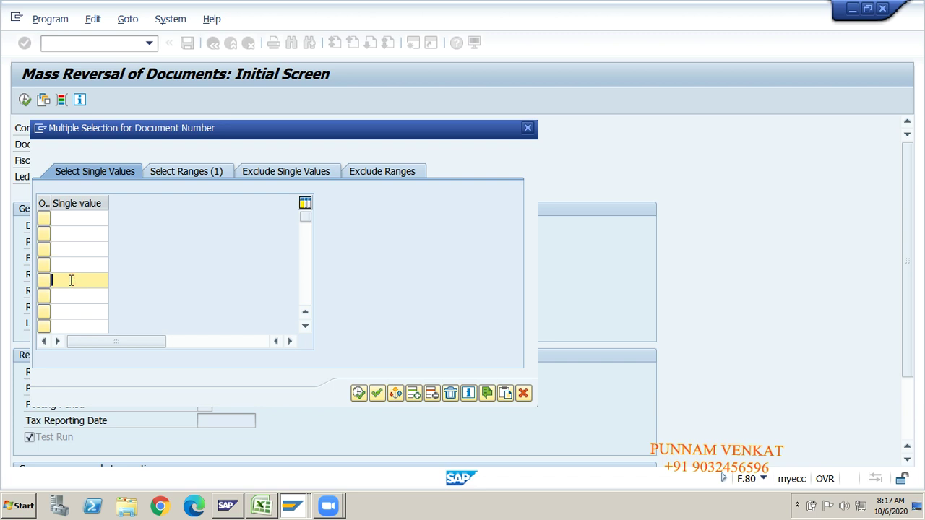
left_click(72, 249)
left_click(74, 219)
left_click(73, 235)
left_click(59, 261)
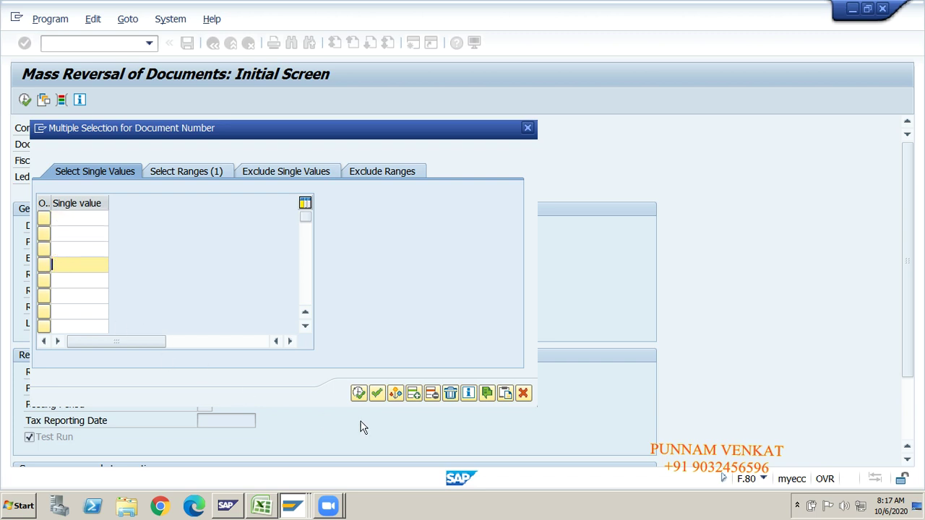
left_click(359, 397)
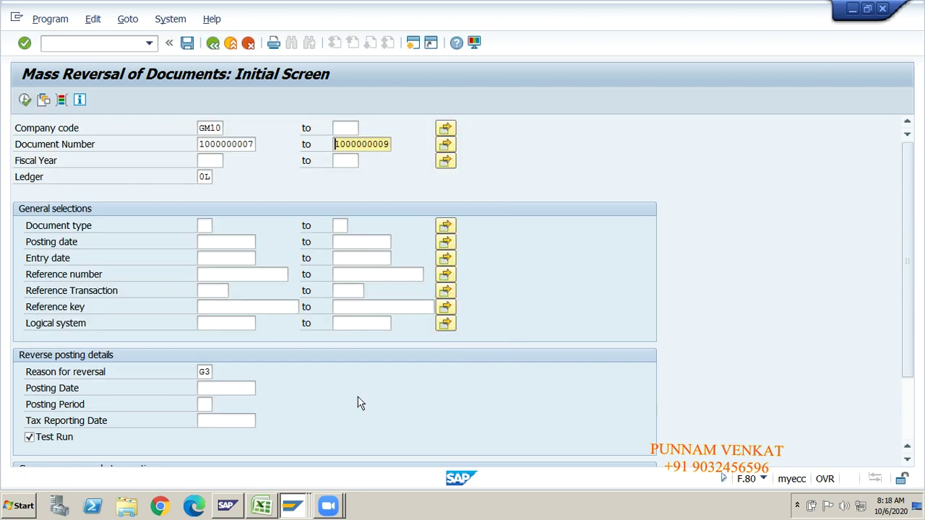
Step: Check the document number range and ledger, and set the reason for reversal to G2, Document Date Wrong
left_click(214, 147)
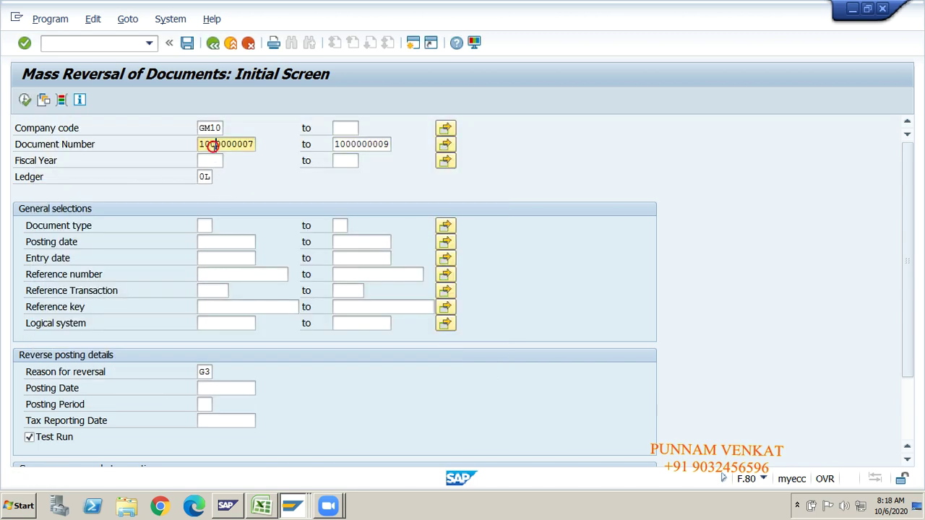
left_click(335, 144)
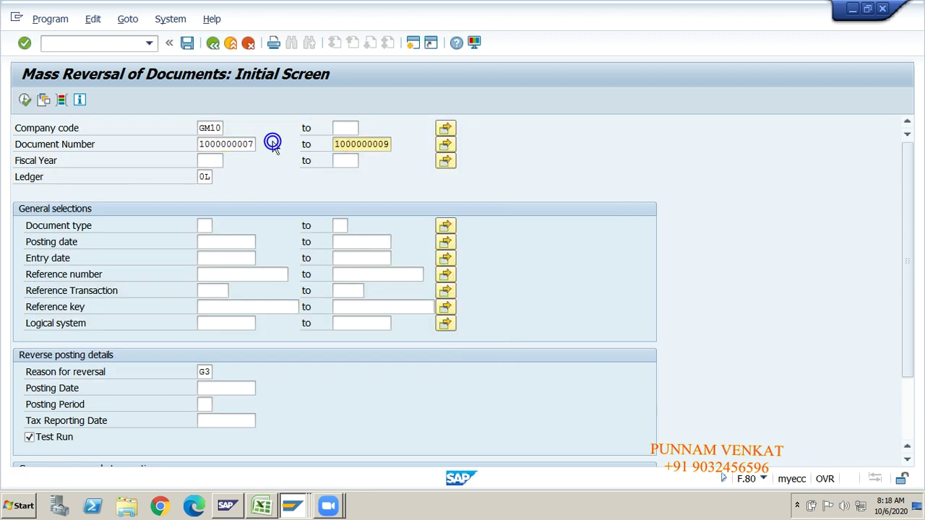
left_click(205, 178)
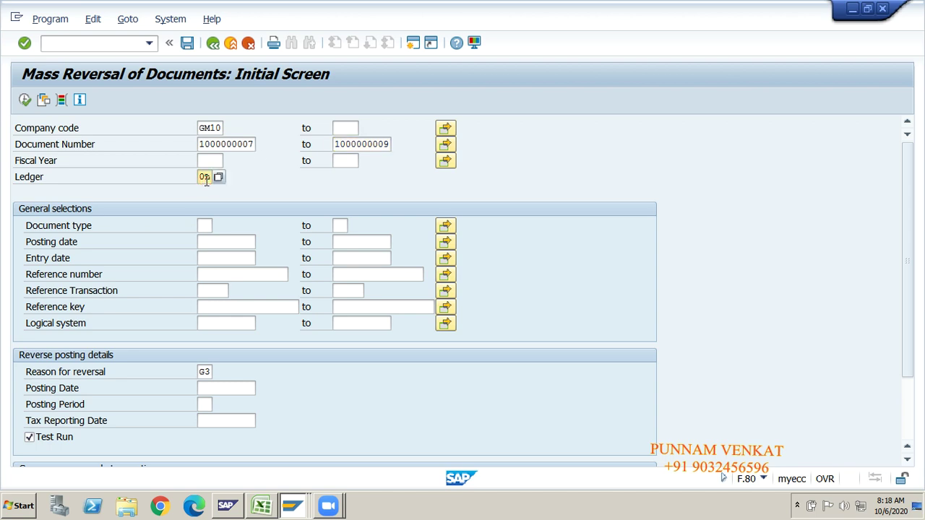
left_click_drag(27, 373, 108, 373)
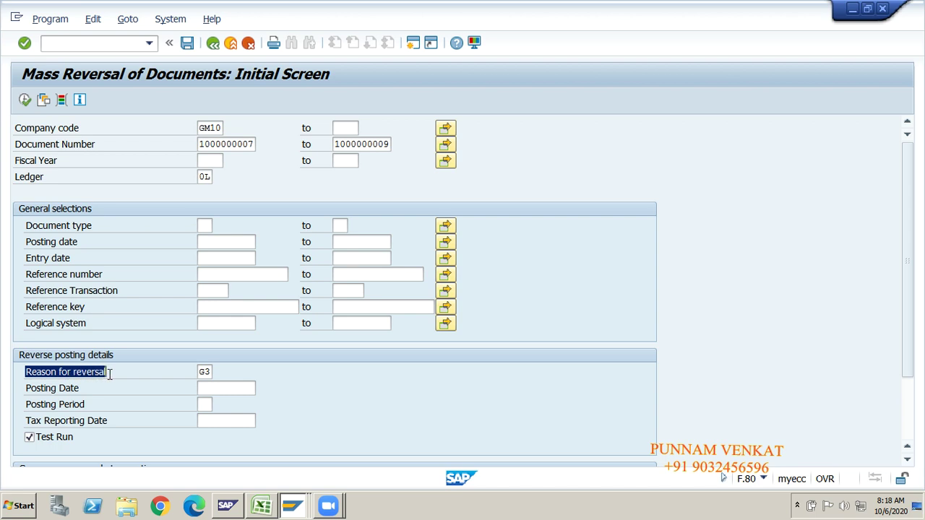
left_click(117, 373)
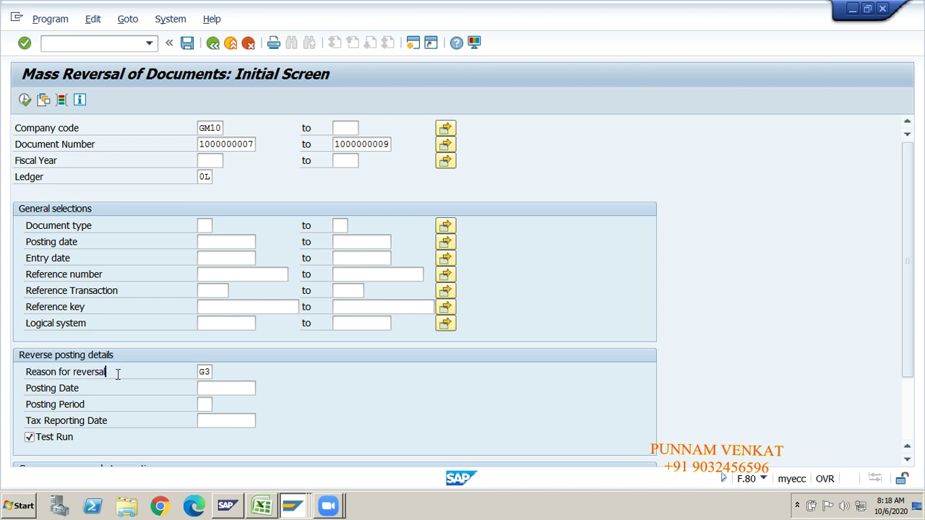
left_click(205, 372)
left_click(214, 373)
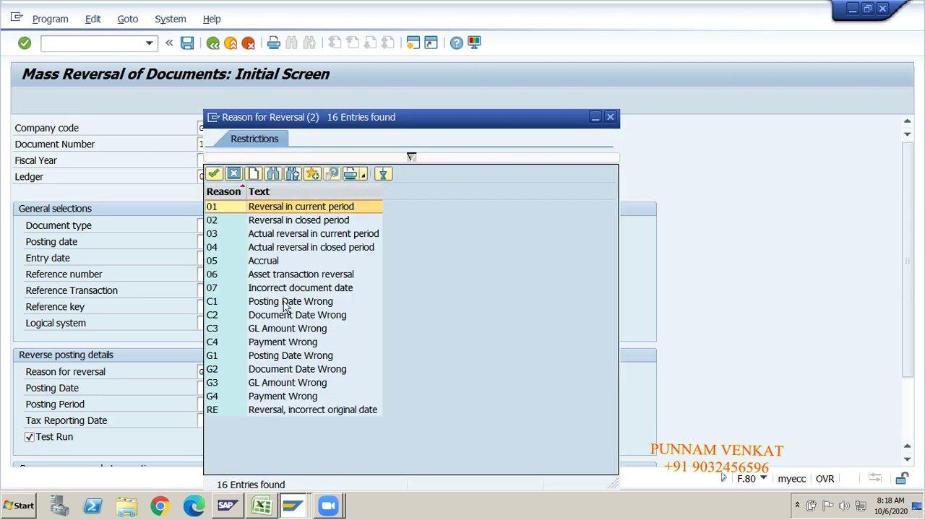
left_click(274, 371)
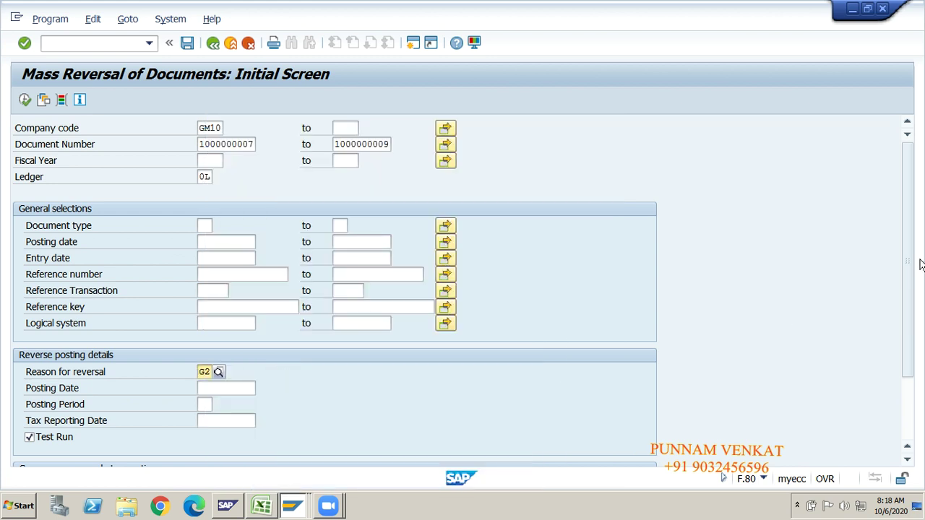
Step: Execute the mass reversal with Test Run enabled, review the reversible documents section, and return to the initial screen
scroll(911, 257, "down", 3)
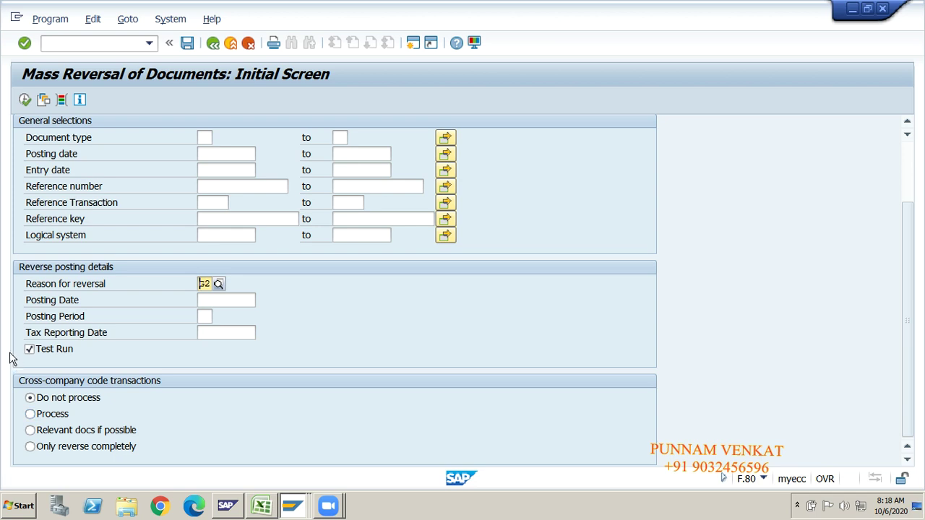
left_click(51, 352)
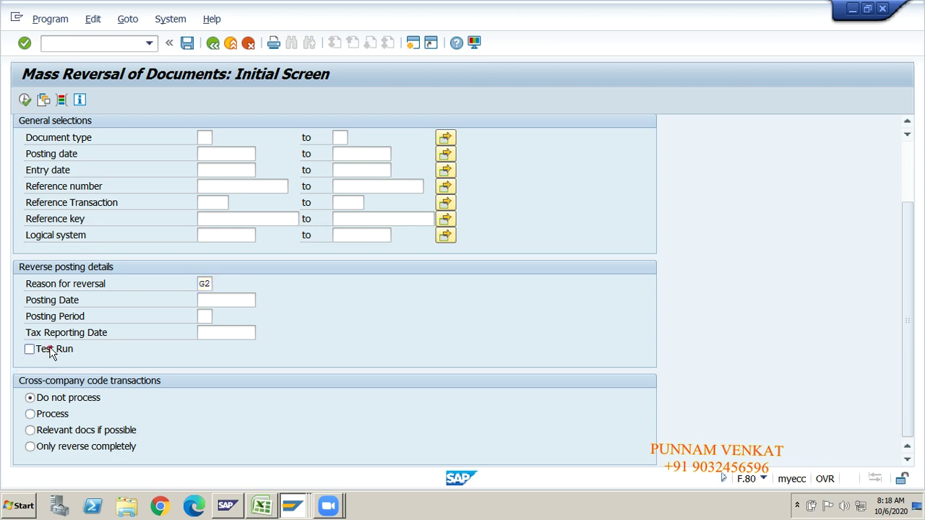
left_click(51, 352)
left_click(23, 102)
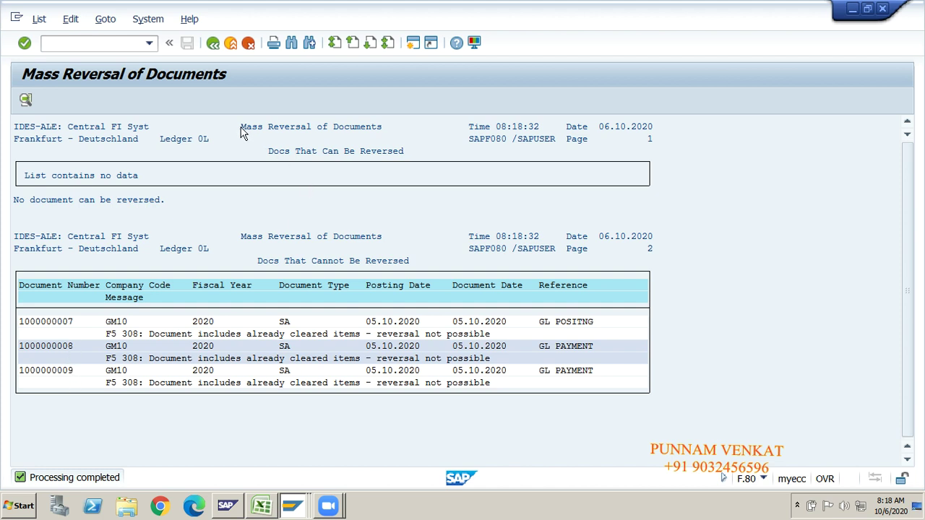
left_click_drag(237, 127, 406, 132)
left_click_drag(257, 152, 409, 151)
left_click_drag(15, 127, 694, 176)
left_click(213, 43)
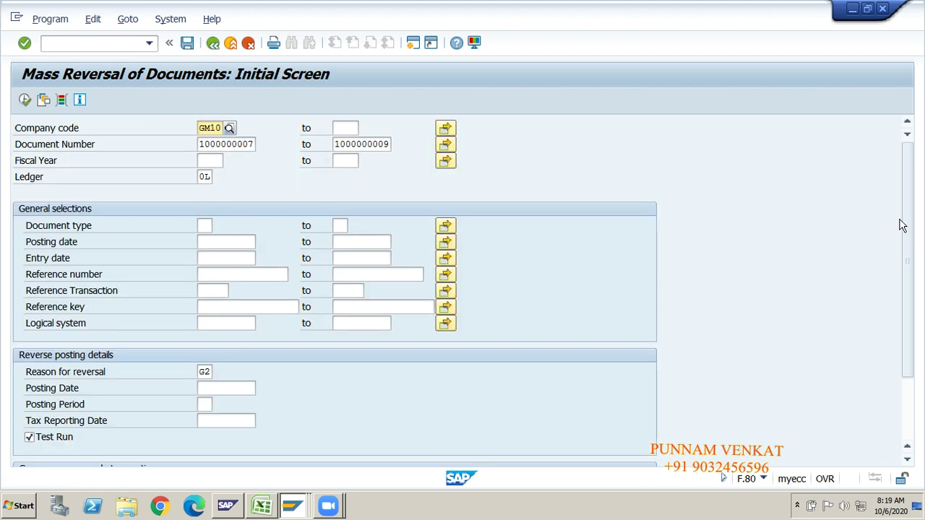
Step: Disable Test Run, execute the actual mass reversal, and return to the initial screen
left_click_drag(902, 226, 904, 325)
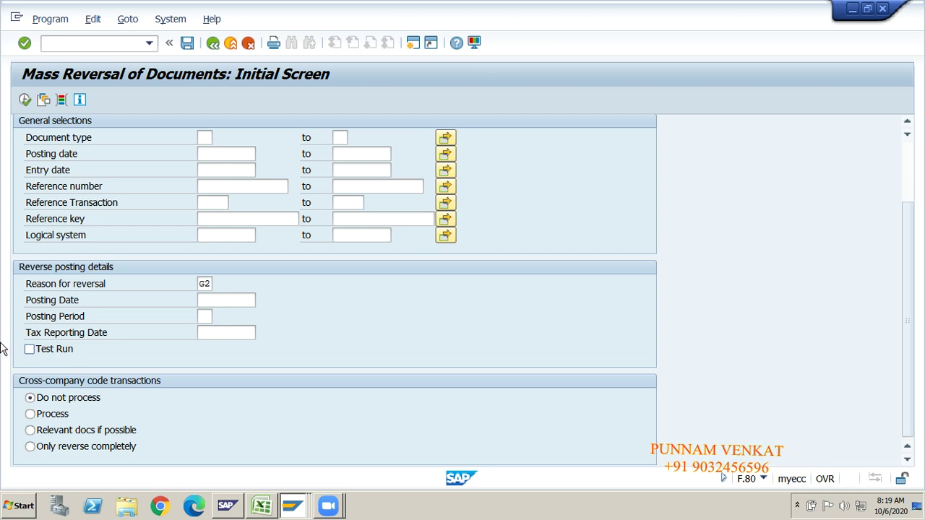
left_click(28, 101)
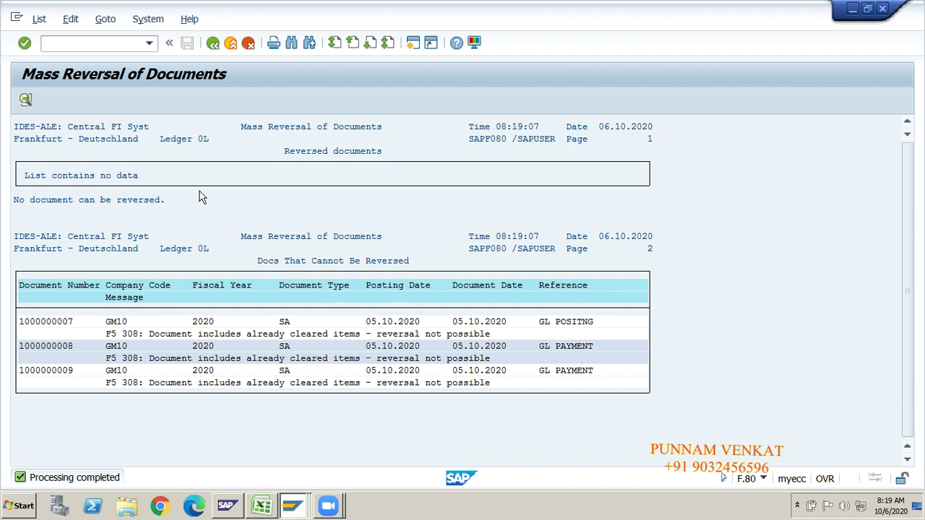
left_click(213, 44)
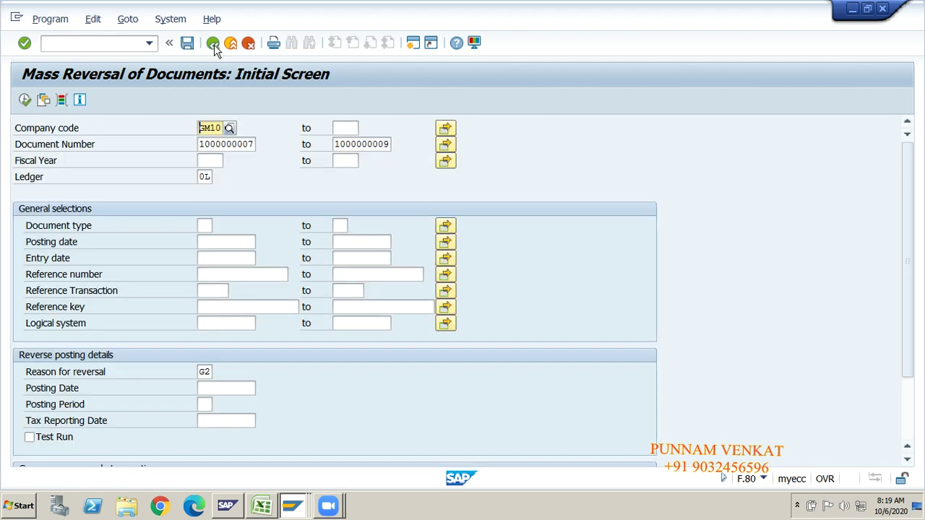
Step: Leave the mass reversal screen and collapse the Reverse and Document folders in the SAP menu tree
left_click(213, 43)
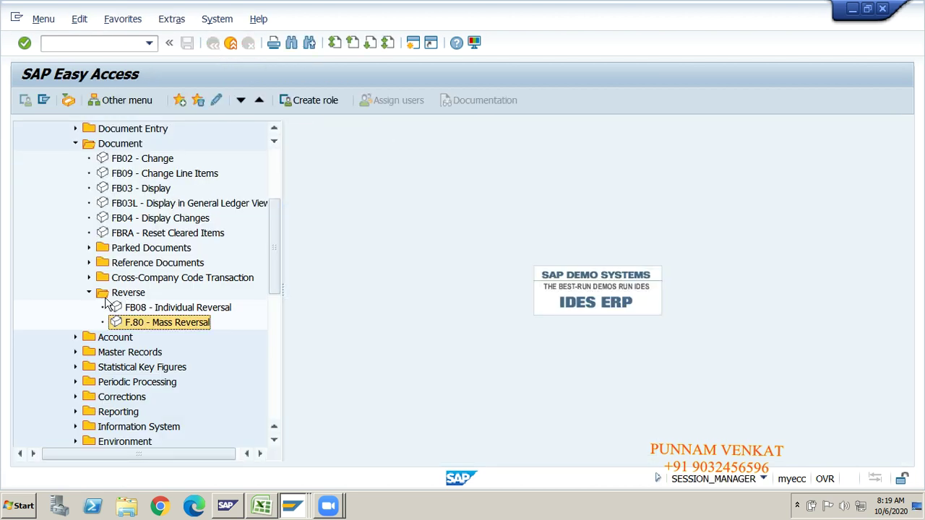
left_click(102, 296)
key("Left")
key("Up")
key("Up")
key("Up")
key("Up")
key("Up")
key("Up")
key("Up")
key("Up")
key("Up")
key("Up")
key("Up")
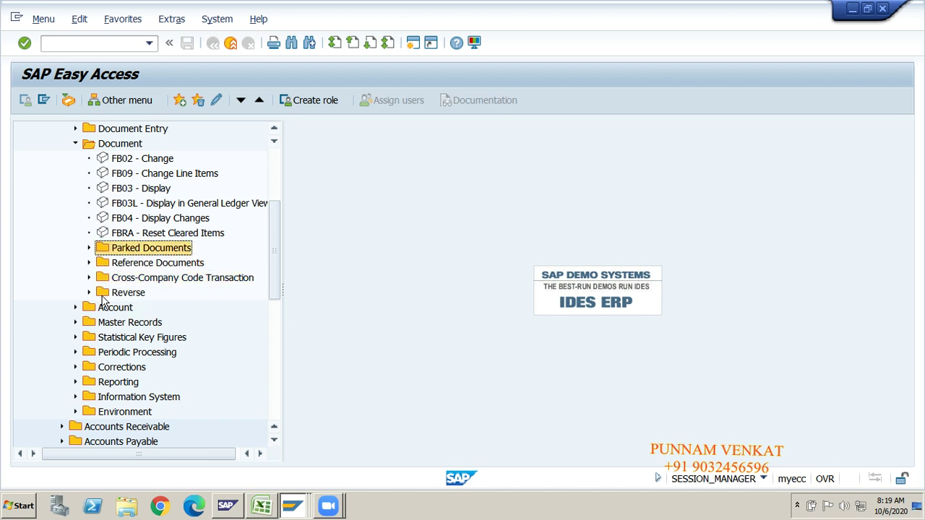
key("Down")
key("Left")
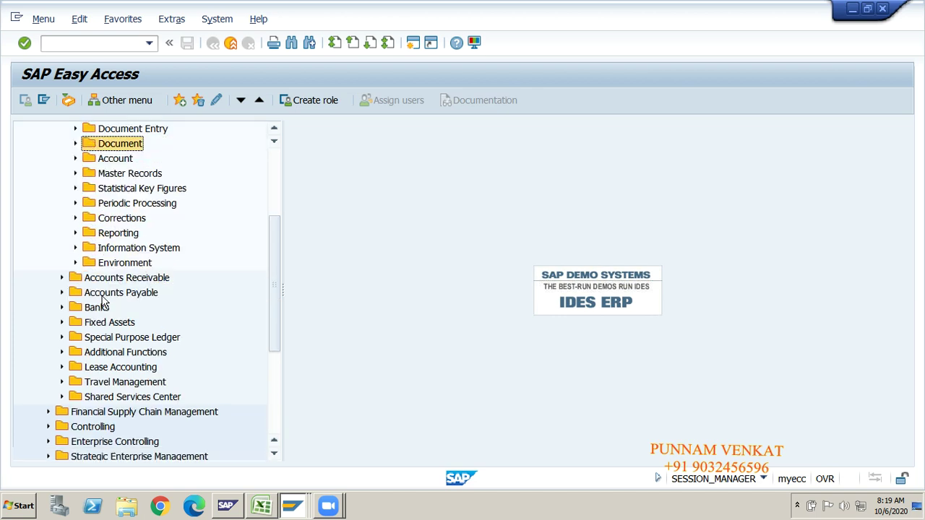
Step: Collapse the General Ledger, Financial Accounting and Accounting folders in the SAP menu tree
key("Up")
key("Up")
key("Up")
key("Up")
key("Up")
key("Up")
key("Down")
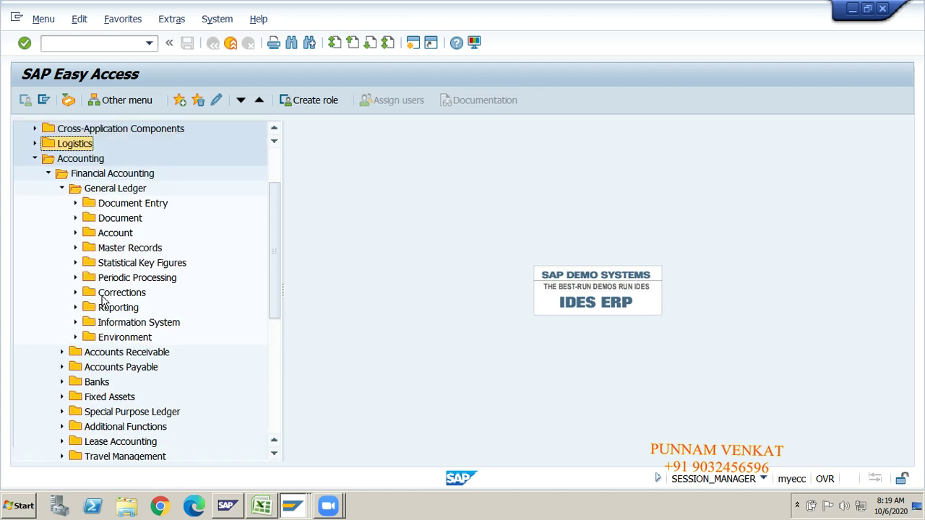
key("Down")
key("Down")
key("Down")
key("Left")
key("Up")
key("Left")
key("Left")
key("Left")
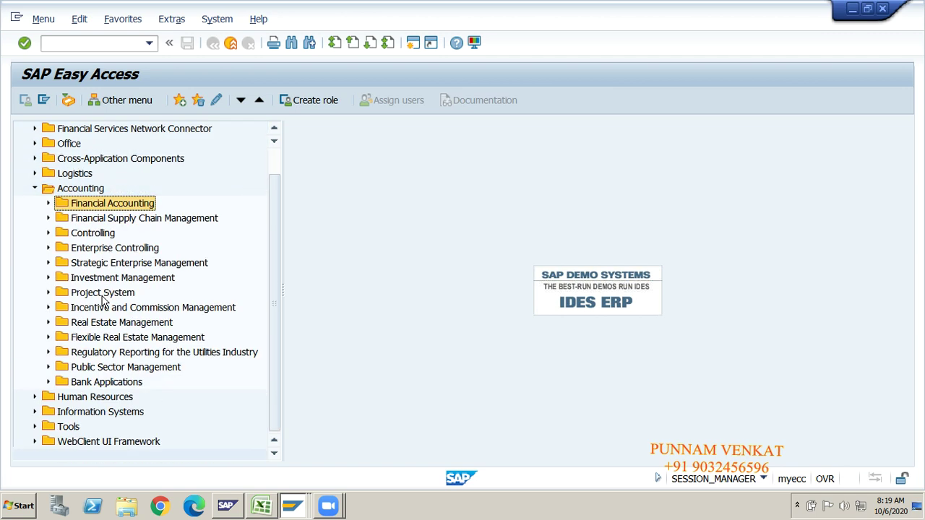
Step: Switch to the SAP_NEW workbook in Excel and highlight the Cleared Item Reversal heading in A65:E65
key("alt+Tab")
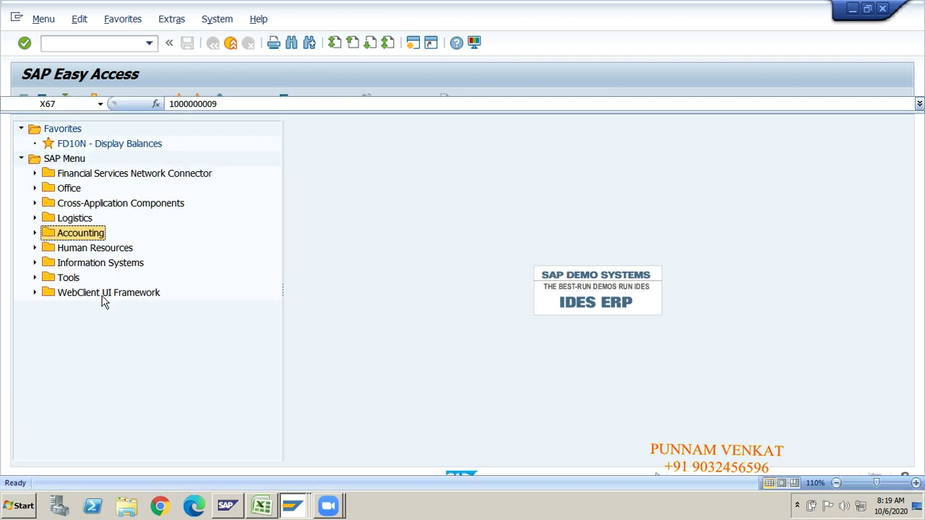
key("Down")
key("Left")
key("Left")
key("Left")
key("Left")
key("Left")
key("Left")
key("Left")
key("Left")
key("Left")
key("Left")
key("Left")
key("Left")
key("Left")
key("Left")
key("Left")
key("Left")
key("Left")
key("Left")
key("Left")
key("Left")
key("Left")
key("Left")
key("Left")
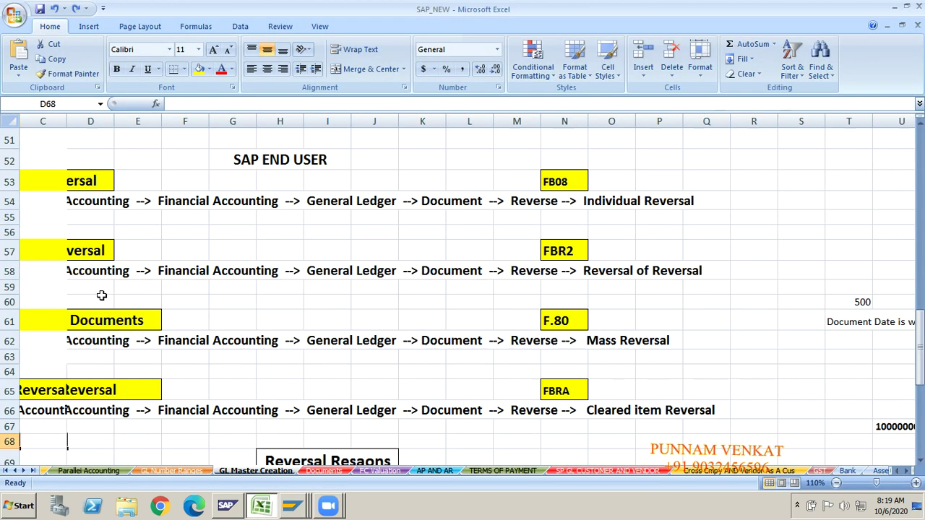
key("Up")
key("Up")
key("Up")
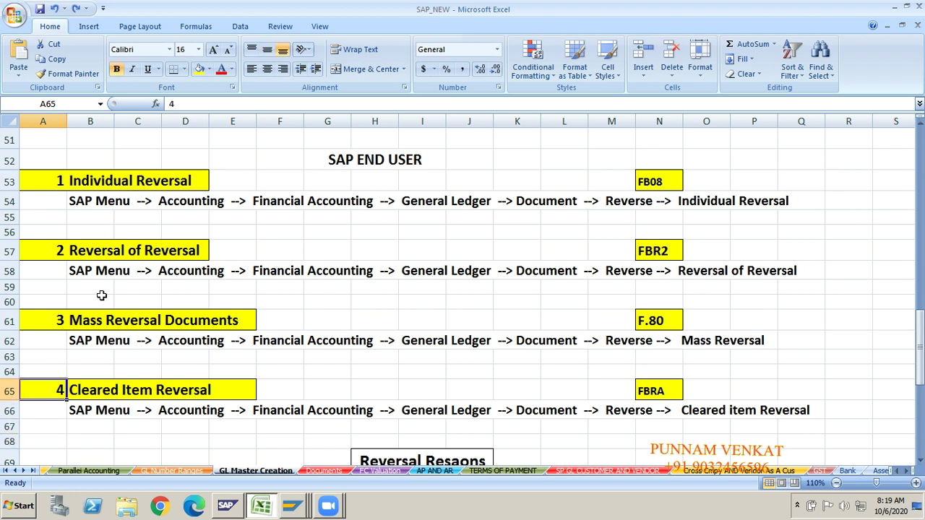
key("shift+Right")
key("shift+Right")
key("shift+Right")
key("shift+Right")
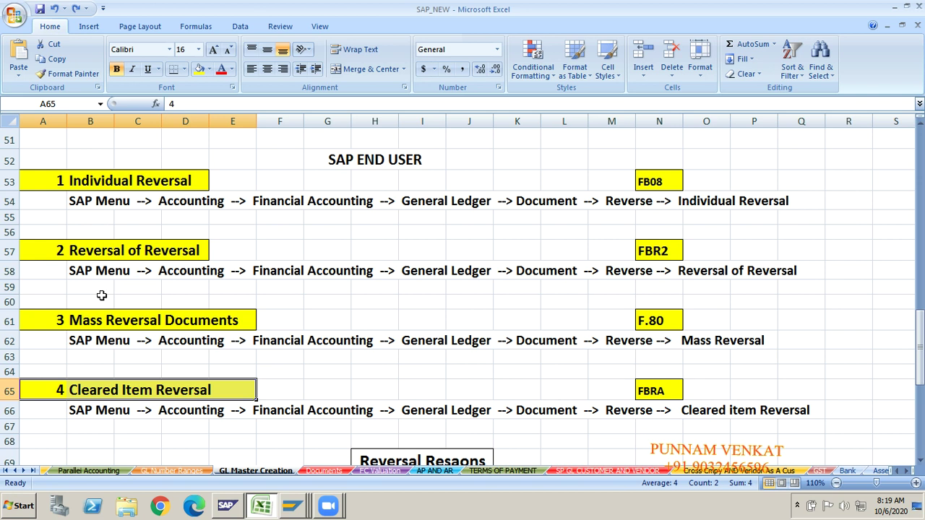
Step: Examine the rows between the Cleared Item Reversal entry and the Define Revesal Reason Codes heading
key("Down")
key("Down")
key("Down")
key("Down")
key("Down")
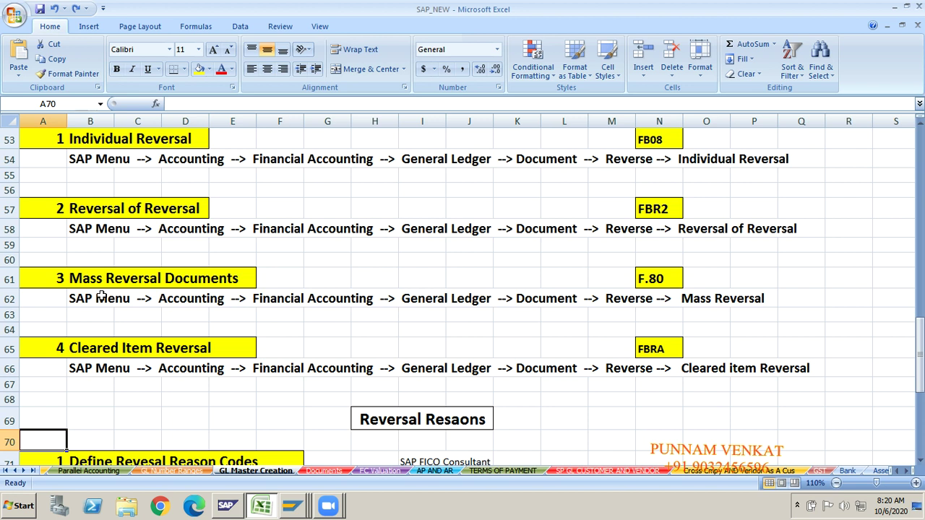
scroll(102, 296, "down", 1)
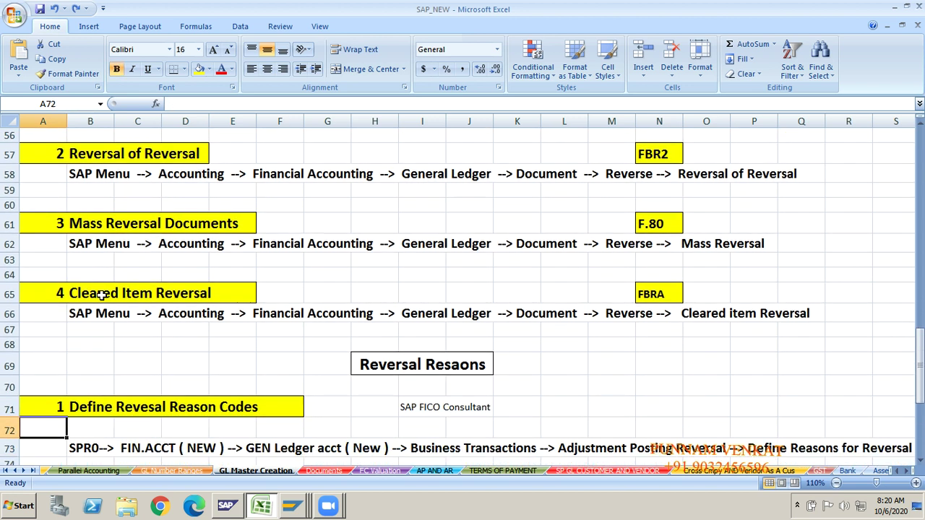
left_click(102, 298)
key("Right")
key("Left")
key("Left")
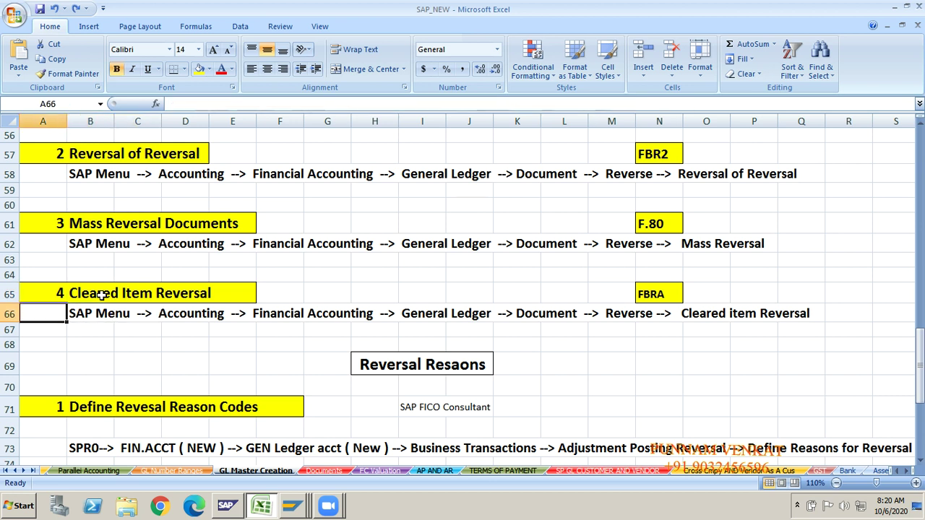
key("Up")
key("Up")
key("Down")
key("Down")
key("Right")
key("Right")
key("Right")
key("Right")
key("Right")
key("Right")
key("Right")
key("Right")
key("Right")
key("Right")
key("Right")
key("Right")
key("Right")
key("Right")
key("Right")
key("Right")
key("Right")
key("Right")
key("Right")
key("Right")
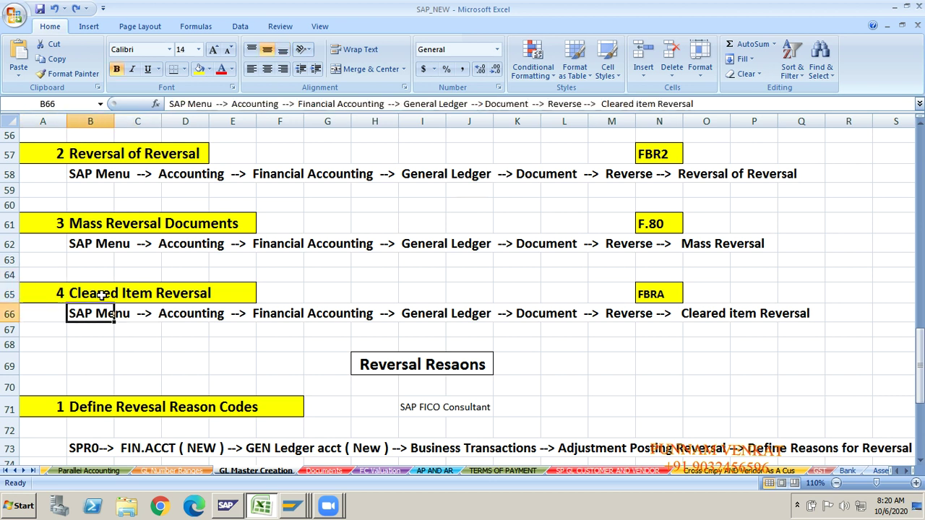
key("Right")
key("Up")
key("Up")
key("Up")
key("Up")
key("Up")
key("Up")
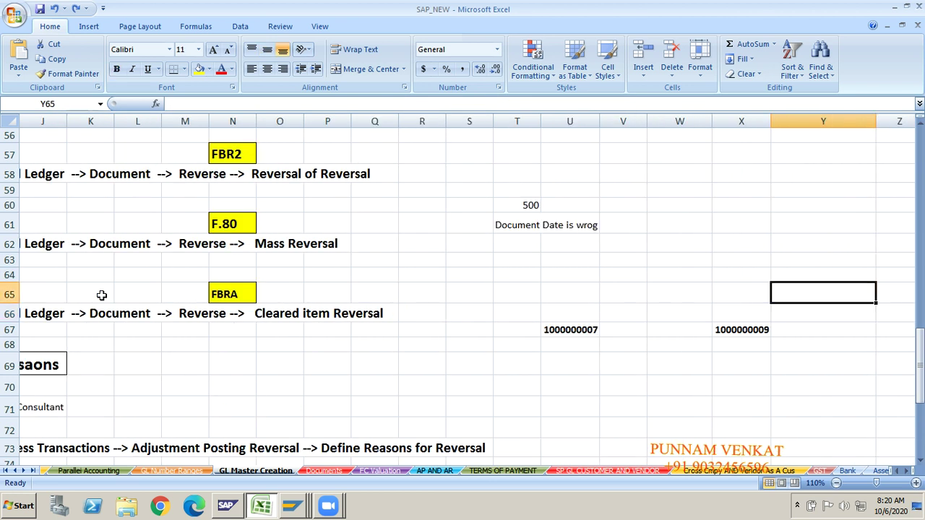
key("Left")
key("Right")
key("Right")
key("Right")
key("Right")
key("Down")
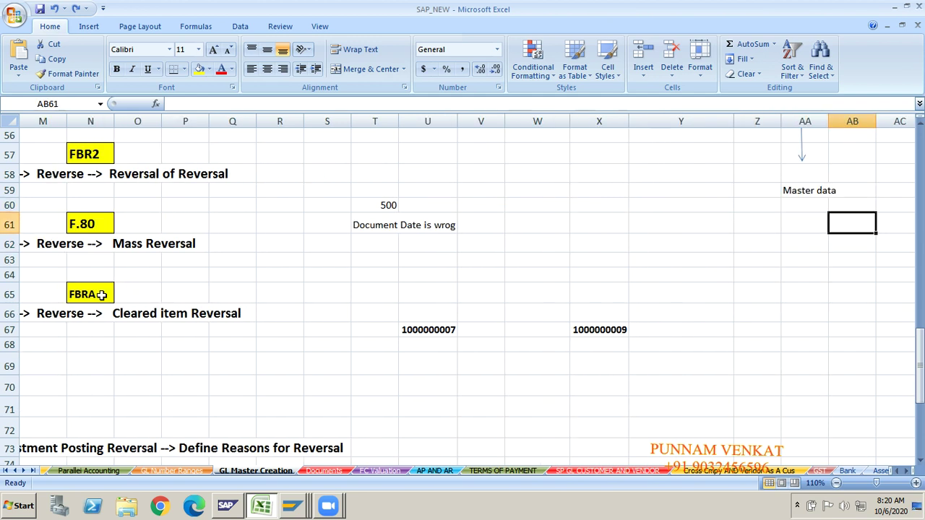
key("Down")
key("Down")
key("Down")
key("Down")
key("Down")
key("Down")
key("Down")
key("Down")
key("Down")
key("Down")
key("Down")
key("Down")
key("Left")
key("Left")
key("Left")
key("Left")
key("Left")
key("Up")
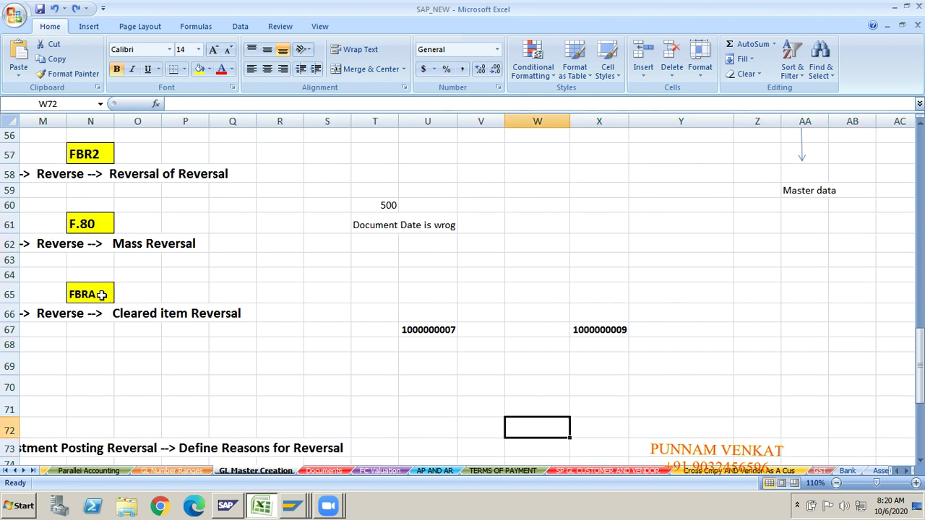
type("iN")
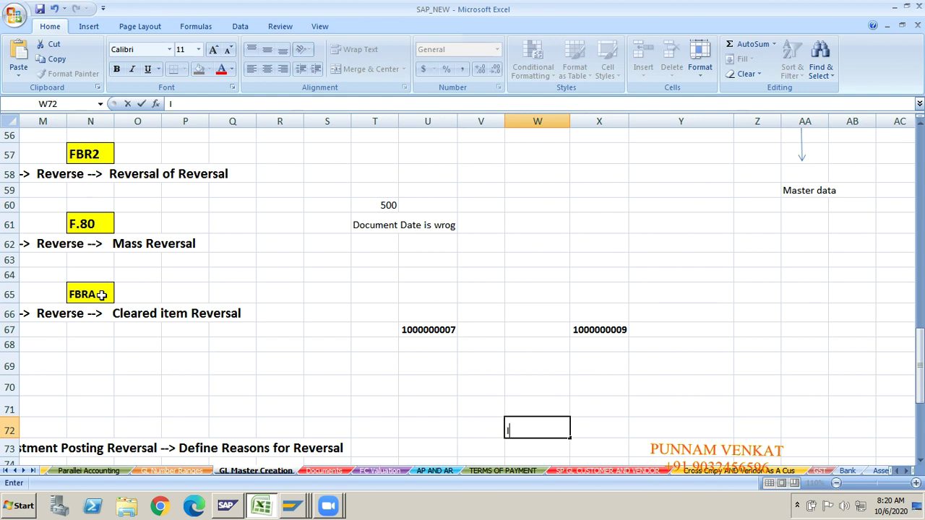
key("Escape")
Step: Go back to the Cleared Item Reversal heading in row 65 and review its FBRA menu path
key("Left")
key("Left")
key("Left")
key("Left")
key("Left")
key("Left")
key("Left")
key("Left")
key("Left")
key("Left")
key("Left")
key("Left")
key("Left")
key("Left")
key("Left")
key("Left")
key("Left")
key("Left")
key("Left")
key("Left")
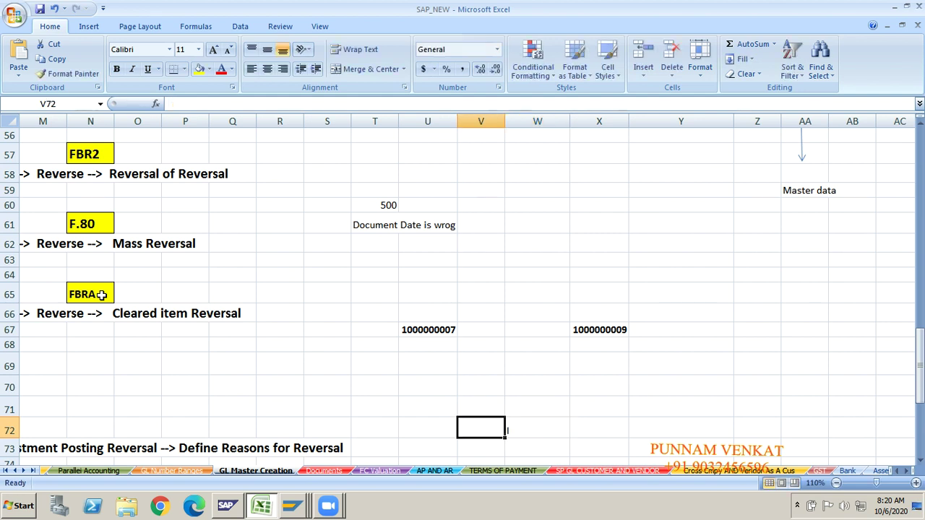
key("Up")
key("Up")
key("Up")
key("Up")
key("Up")
key("Up")
key("Up")
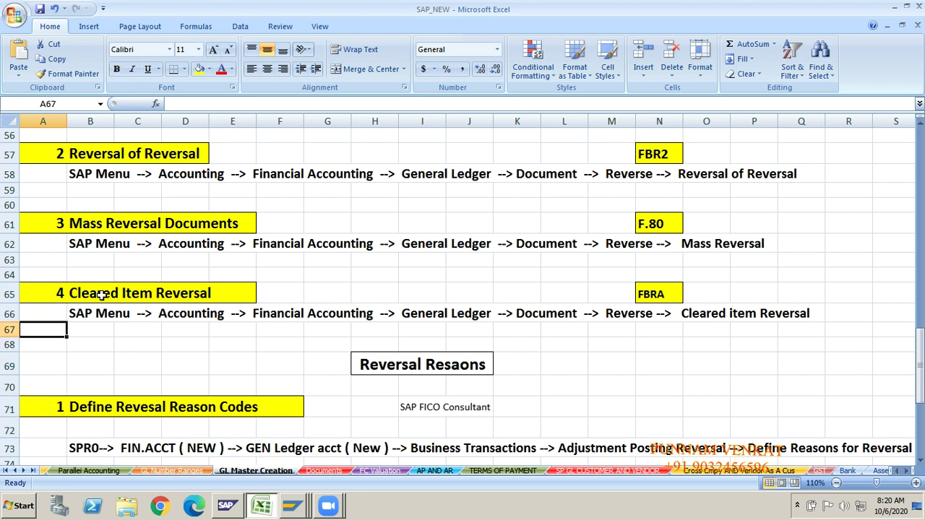
key("Right")
key("Right")
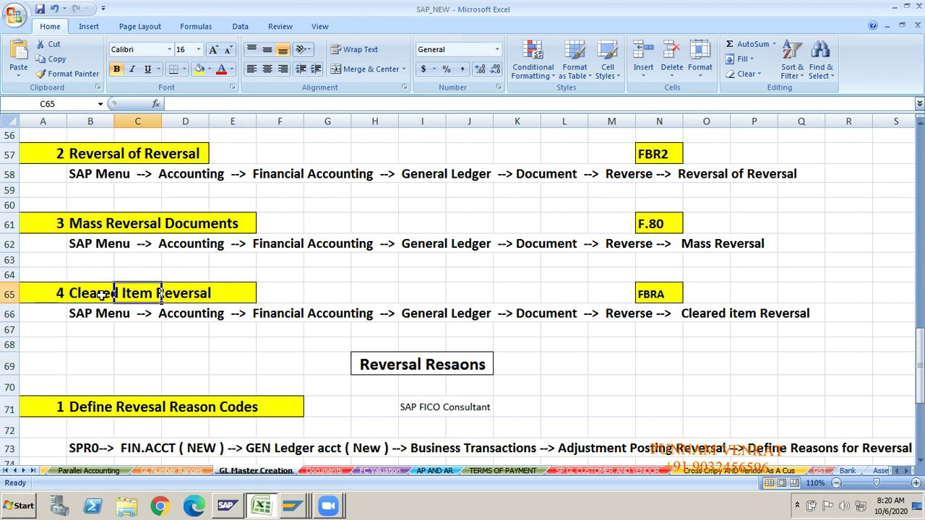
key("Left")
key("Left")
key("Right")
key("Right")
key("Right")
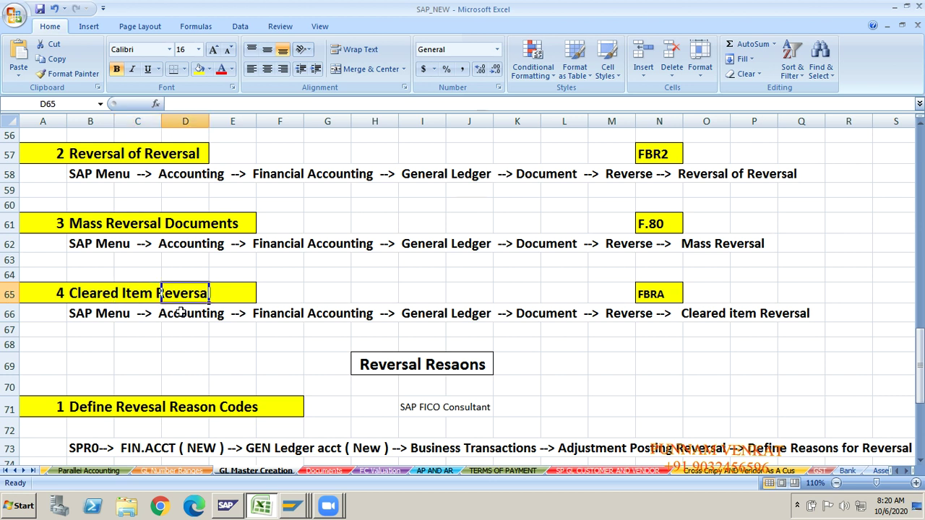
left_click(83, 294)
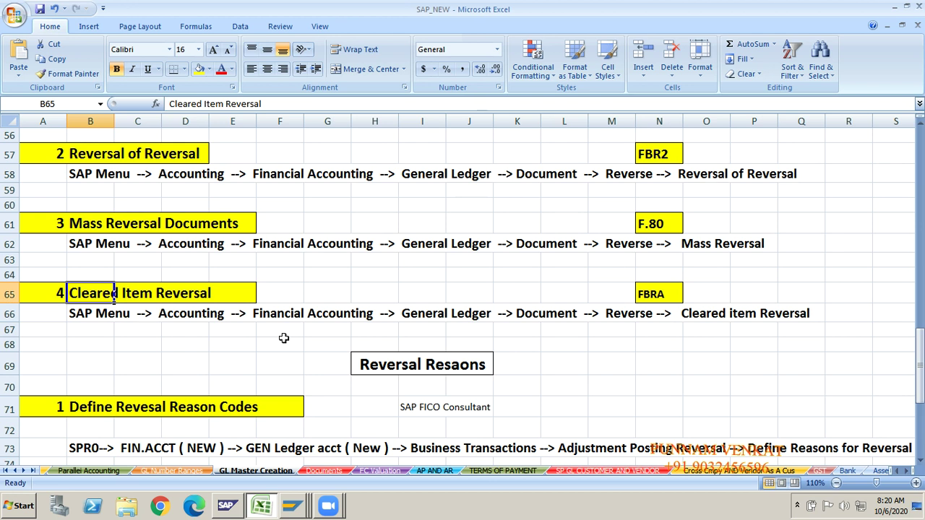
Step: Enter the label Invoice in cell W71, in the free area beside the reversal notes
key("Right")
key("Right")
key("Right")
key("Right")
key("Right")
key("Right")
key("Right")
key("Right")
key("Right")
key("Right")
key("Right")
key("Right")
key("Right")
key("Right")
key("Right")
key("Right")
key("Right")
key("Right")
key("Right")
key("Right")
key("Right")
key("Right")
key("Right")
key("Right")
key("Down")
key("Down")
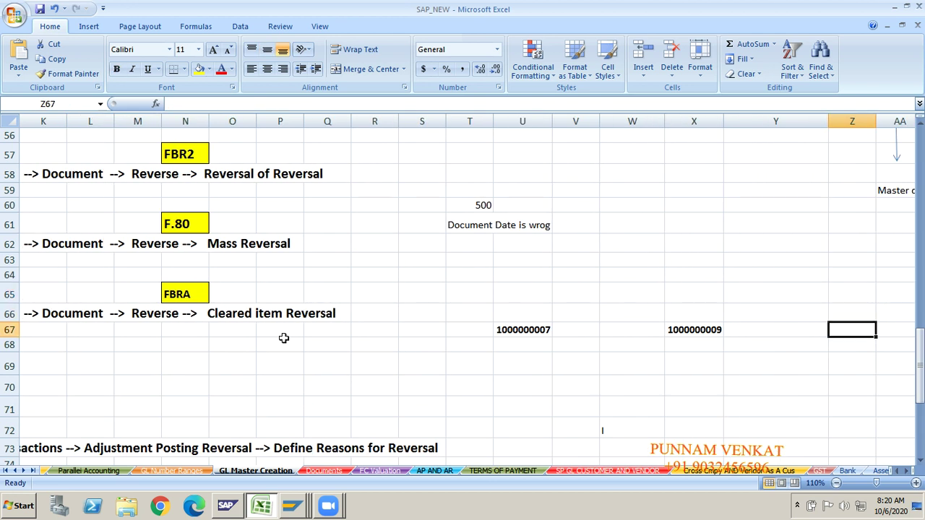
key("Left")
key("Left")
key("Left")
key("Down")
key("Down")
key("Down")
key("Down")
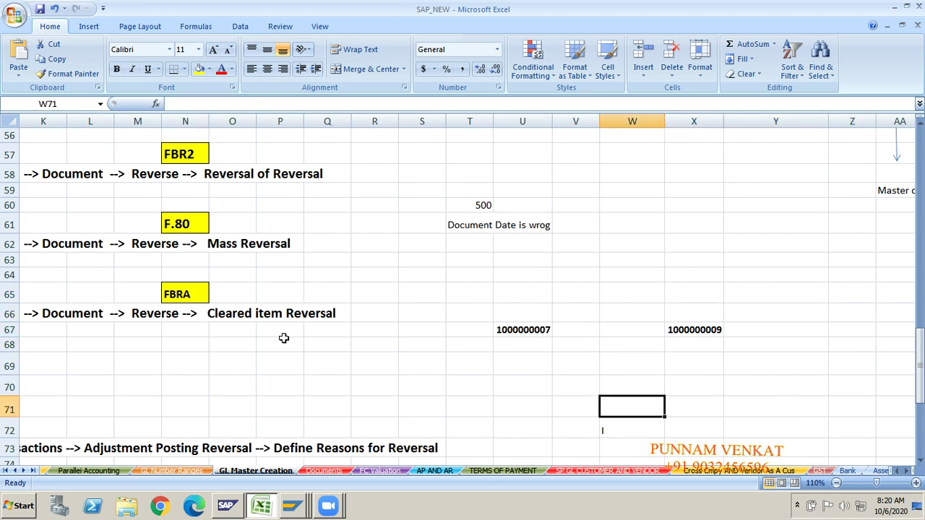
type("Invoice")
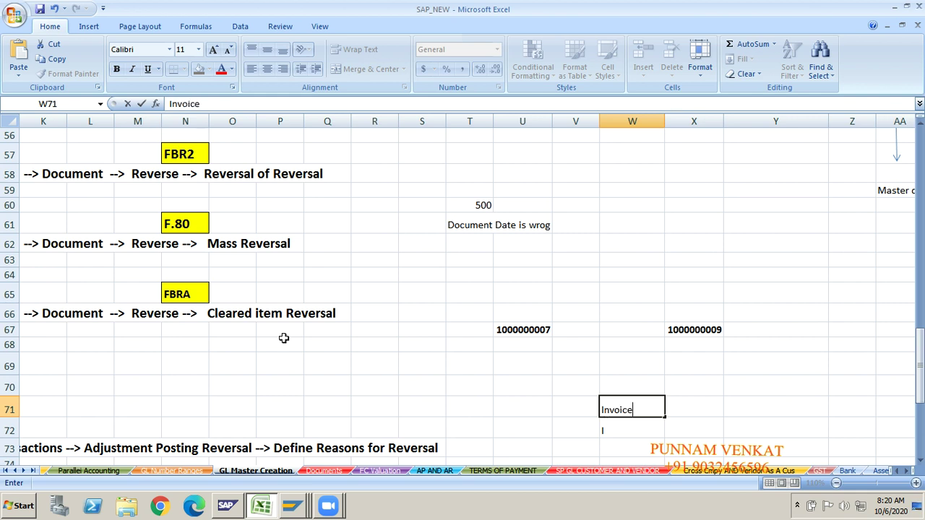
key("Return")
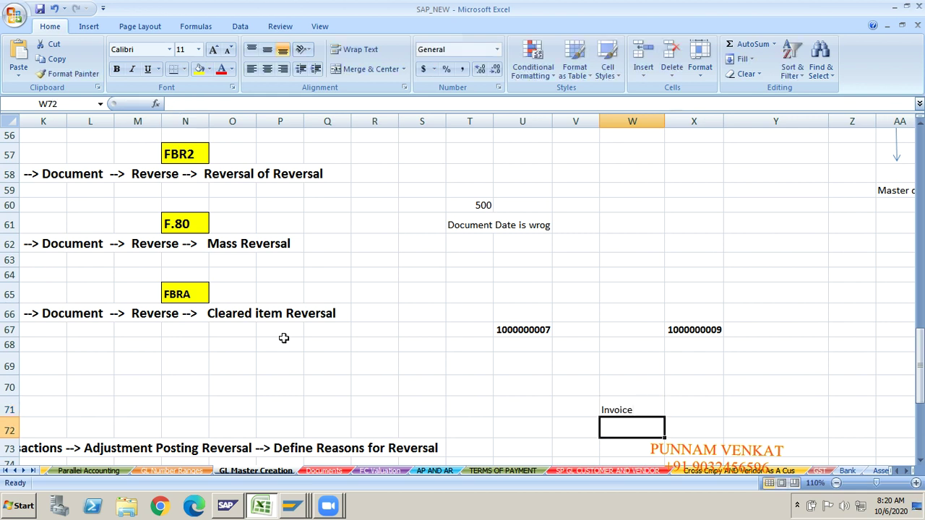
key("Up")
key("Left")
key("Left")
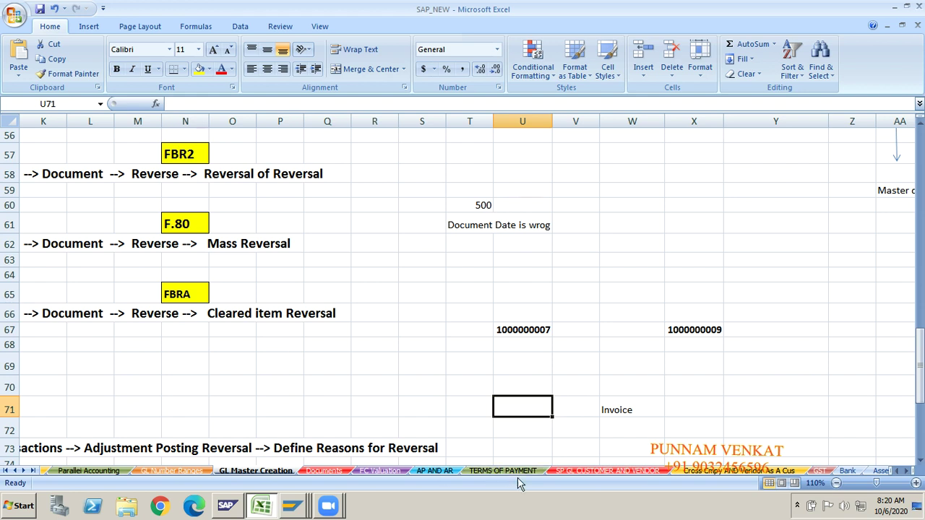
left_click(626, 406)
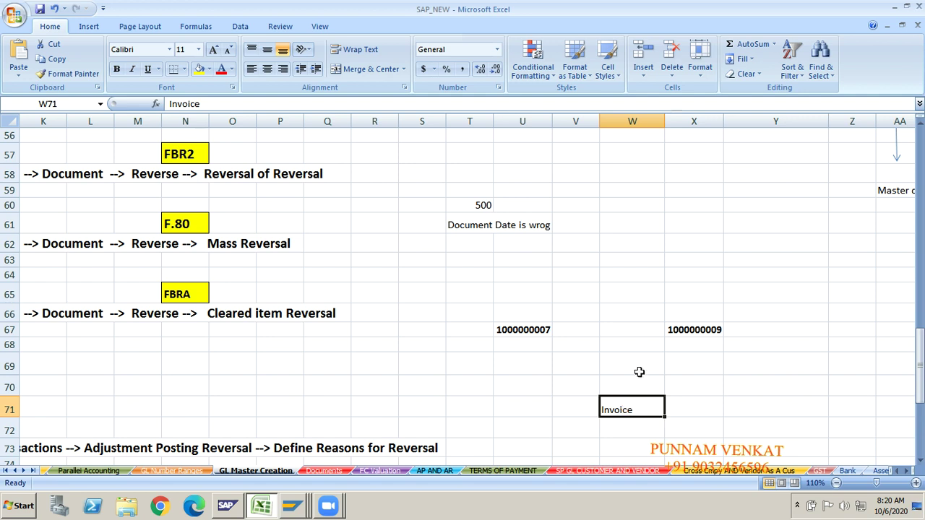
Step: Enter the label Payment in cell W73, two rows below the Invoice label
left_click(612, 442)
type("Paye")
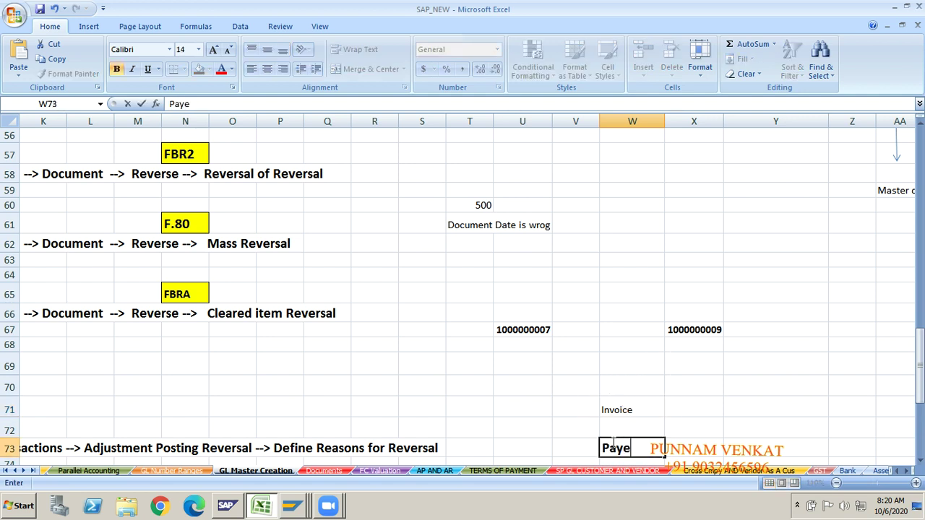
key("BackSpace")
key("BackSpace")
type("yment")
key("Return")
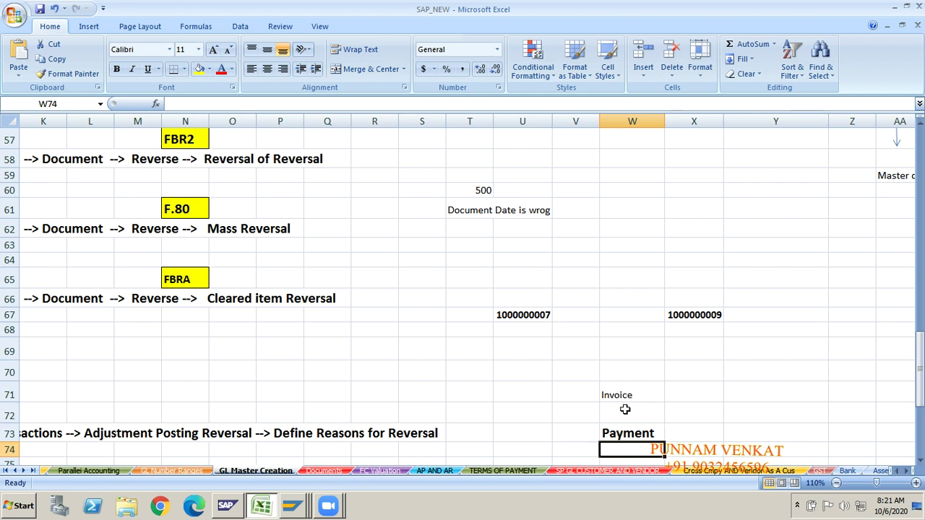
Step: Compare the Invoice label in W71 with the Payment label in W73
left_click(670, 426)
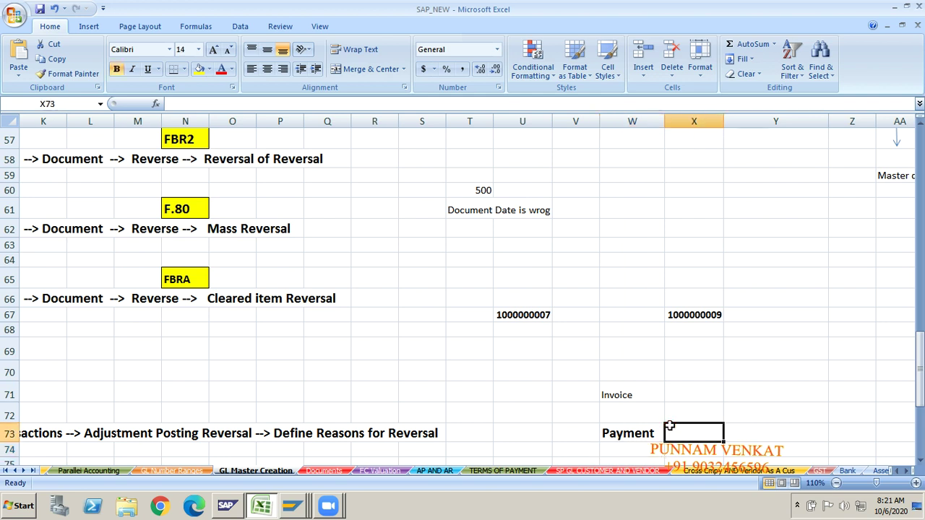
left_click(622, 398)
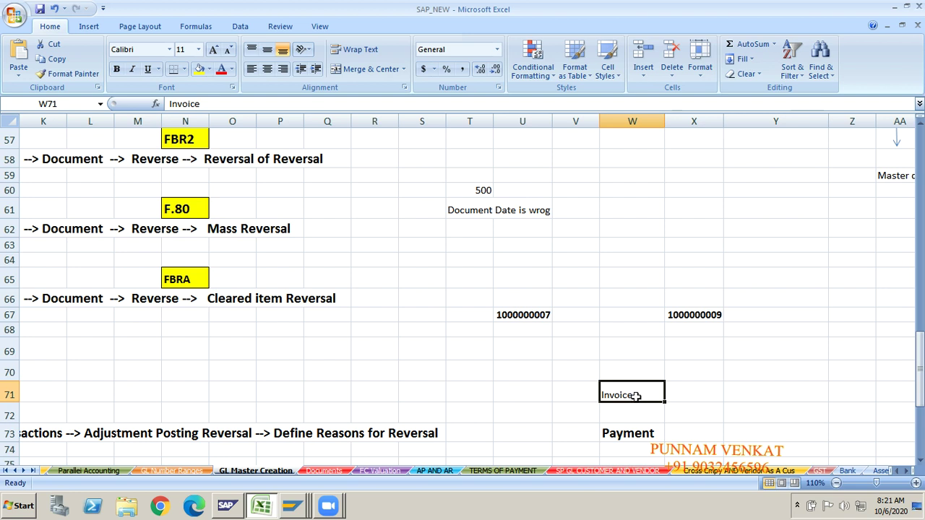
left_click(620, 437)
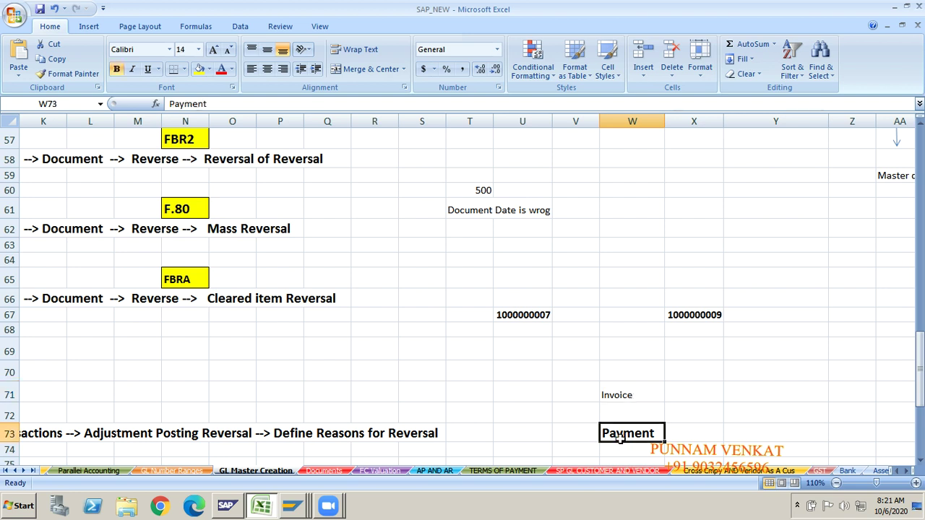
left_click(619, 397)
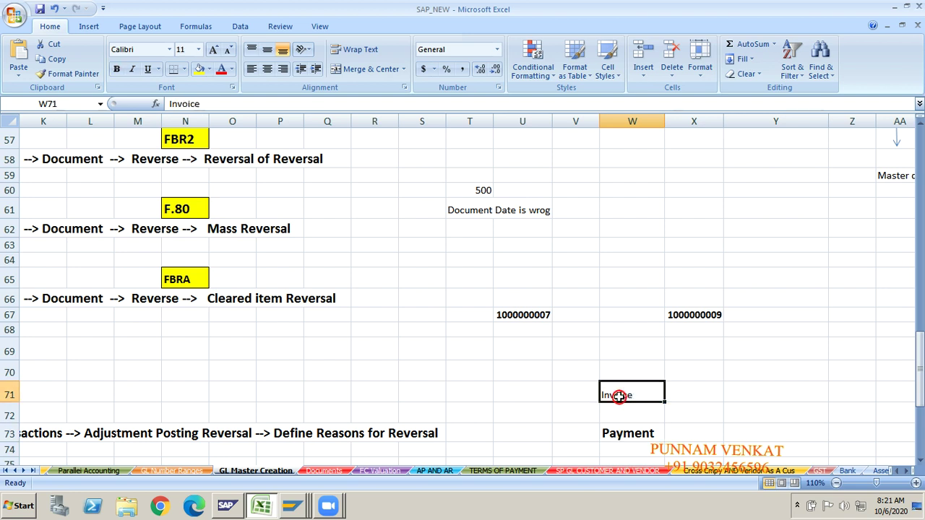
left_click(612, 432)
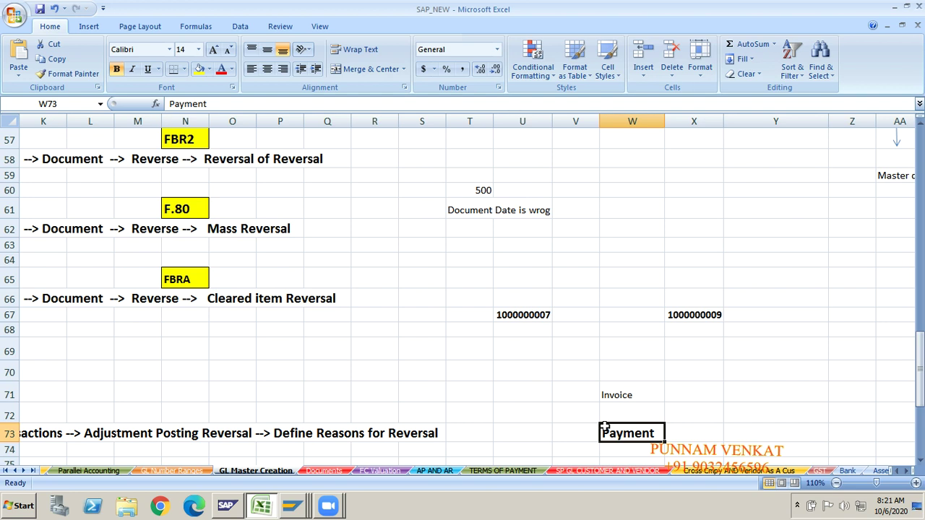
Step: Return to the Cleared Item Reversal heading and highlight the range A65:E65
key("Left")
key("Left")
key("Left")
key("Left")
key("Left")
key("Left")
key("Left")
key("Left")
key("Left")
key("Left")
key("Left")
key("Left")
key("Left")
key("Left")
key("Left")
key("Left")
key("Left")
key("Left")
key("Left")
key("Left")
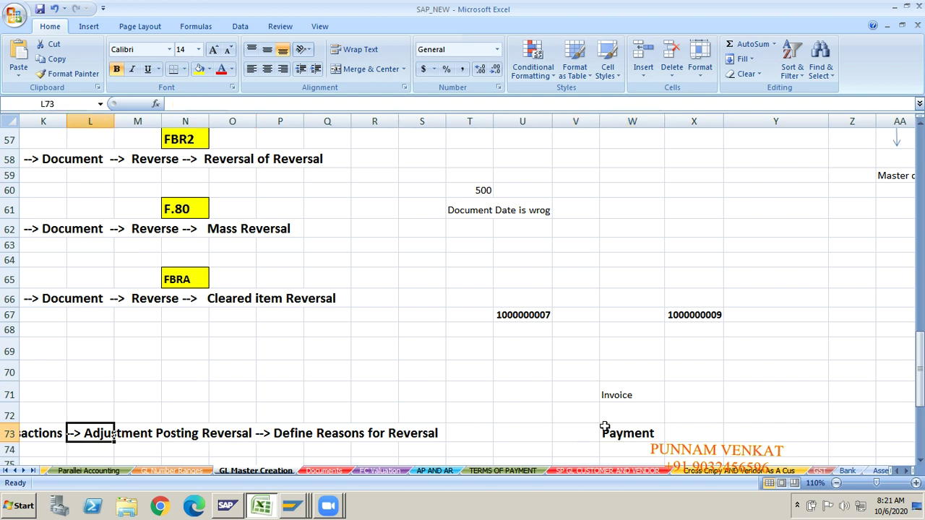
key("Up")
key("Up")
key("Up")
key("Up")
key("Up")
key("Up")
key("Up")
key("Up")
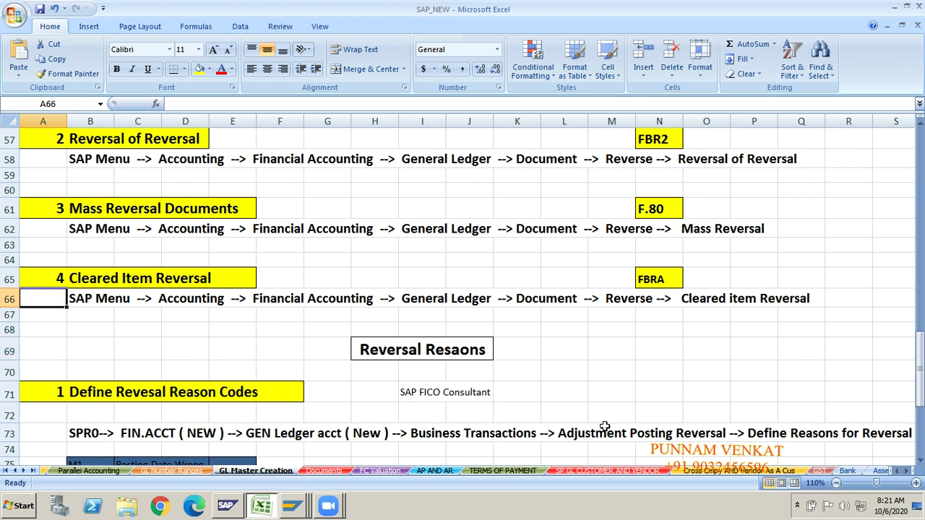
key("Right")
key("Right")
key("Left")
key("Left")
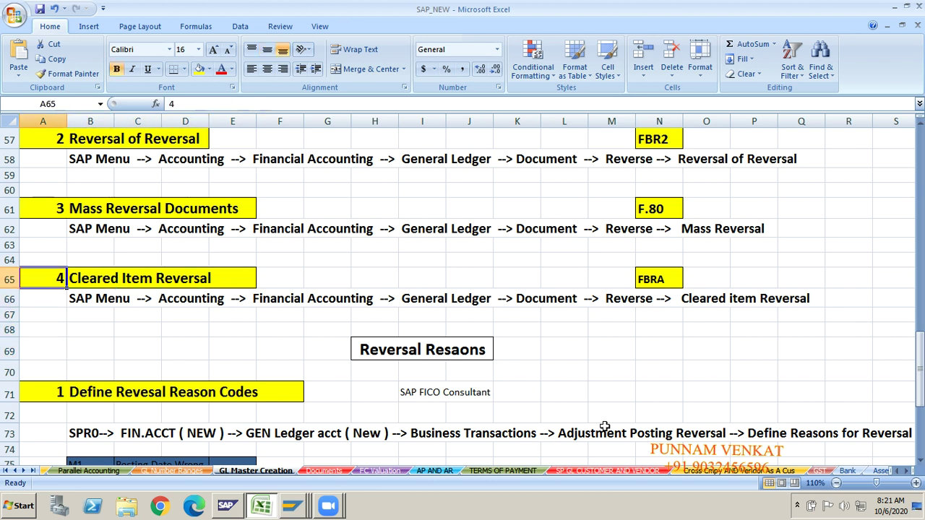
key("shift+Right")
key("shift+Right")
key("shift+Right")
key("shift+Right")
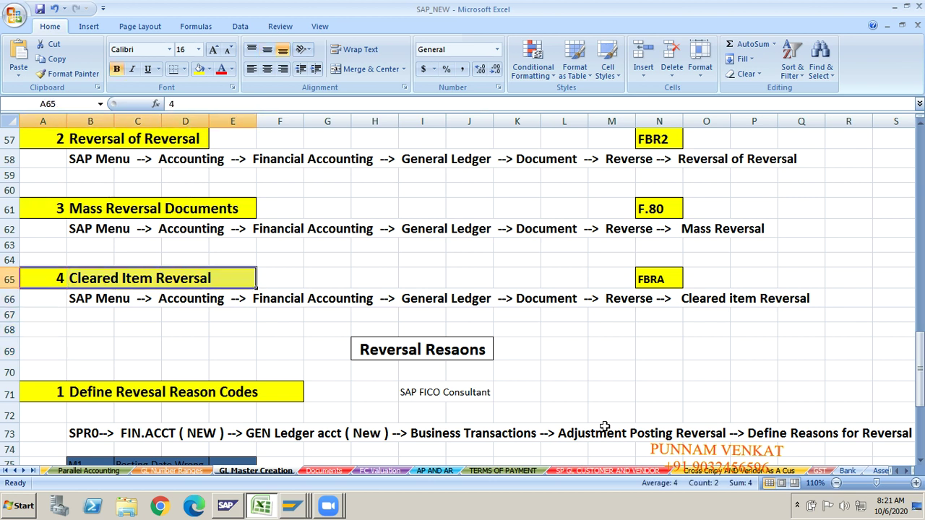
Step: Switch to SAP Easy Access and start transaction FB03 to display a document
key("alt+Tab")
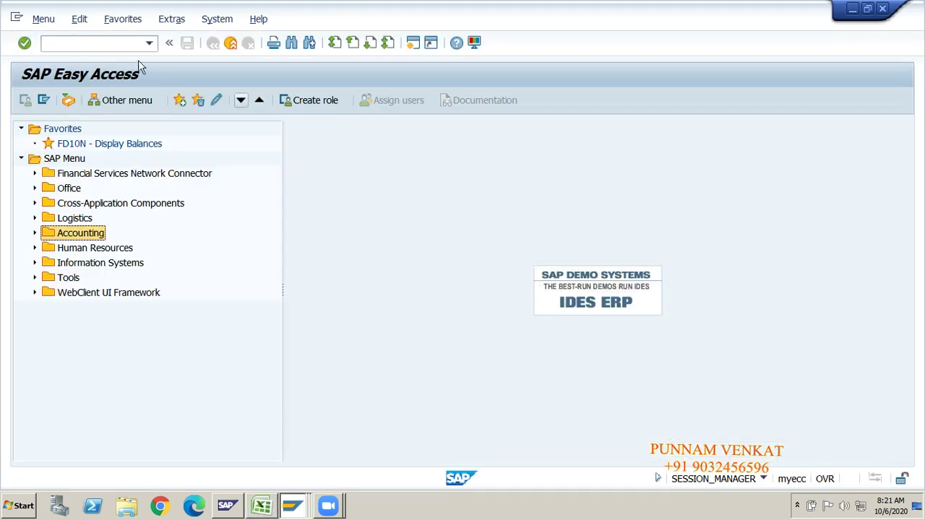
left_click(118, 42)
type("fb03")
key("Return")
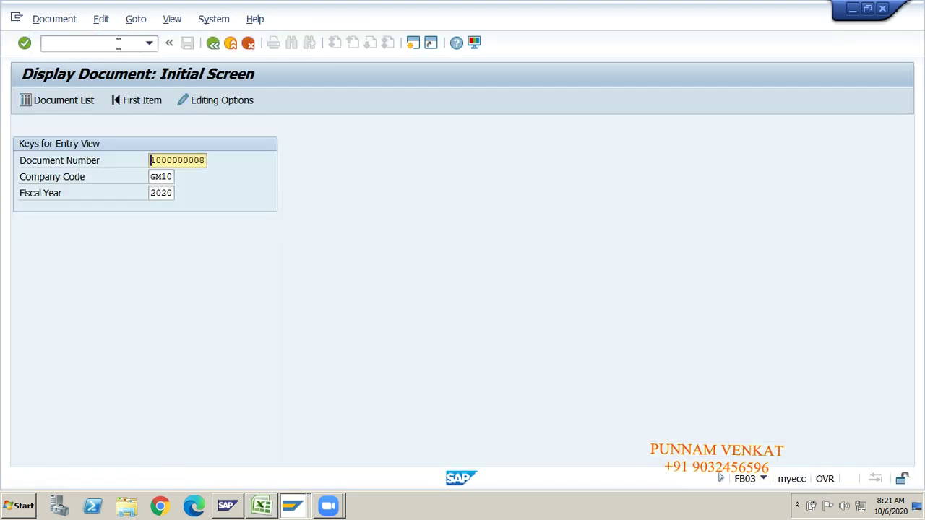
Step: Clear the document number and display the document list for company code GM10
key("BackSpace")
key("BackSpace")
key("BackSpace")
key("BackSpace")
key("BackSpace")
key("BackSpace")
key("BackSpace")
key("BackSpace")
key("BackSpace")
key("BackSpace")
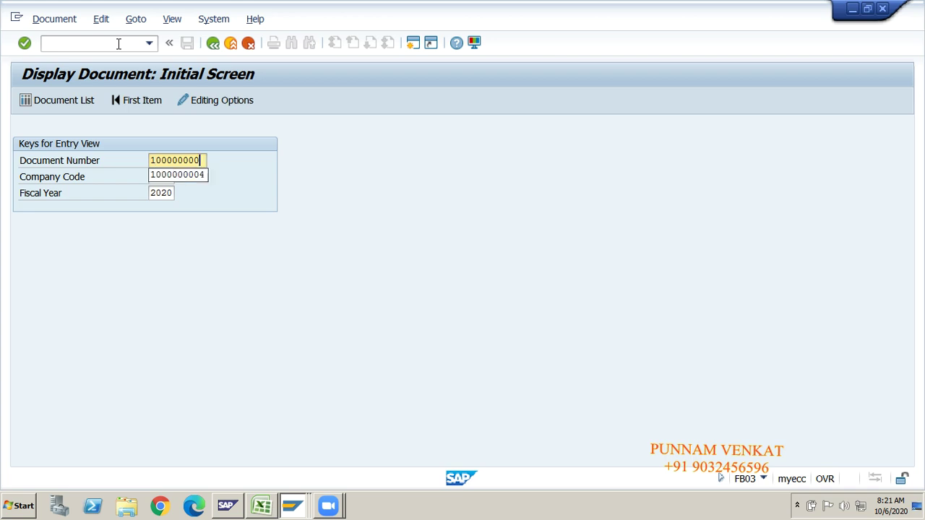
left_click(37, 106)
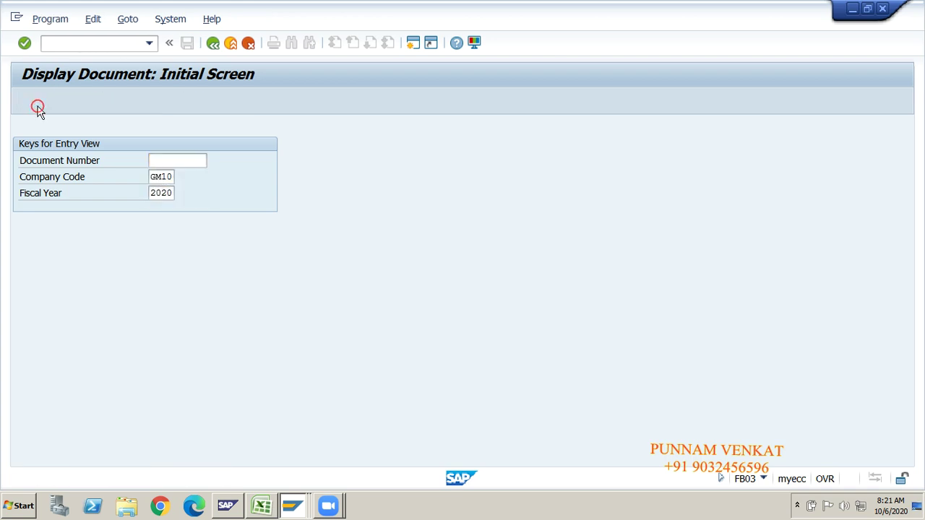
left_click(25, 102)
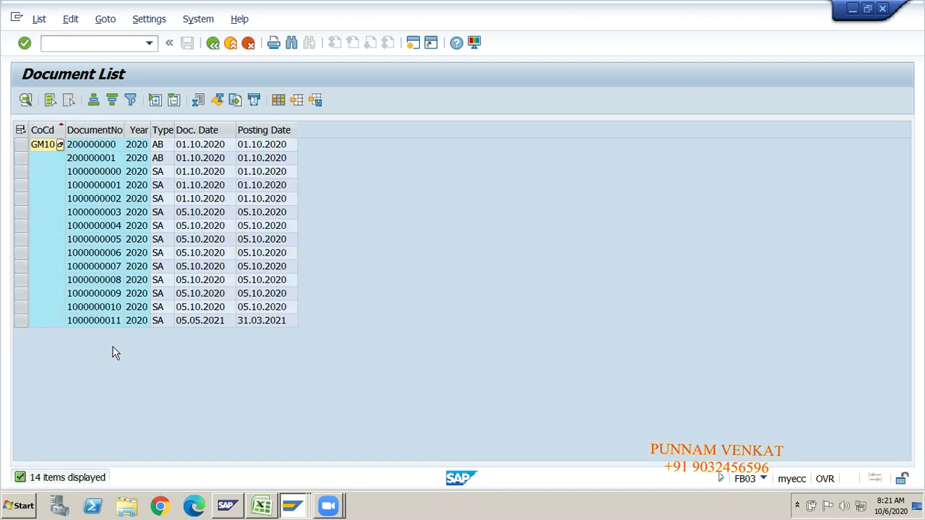
double_click(94, 252)
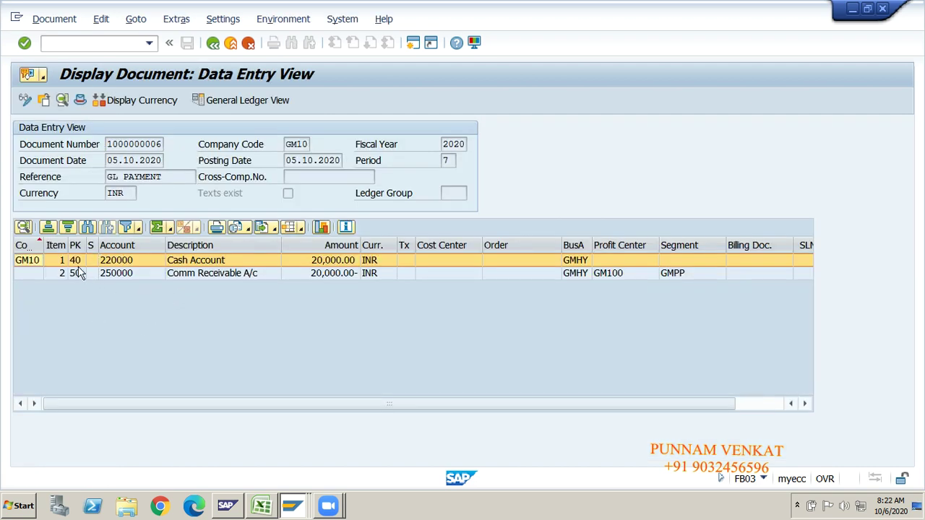
left_click(183, 276)
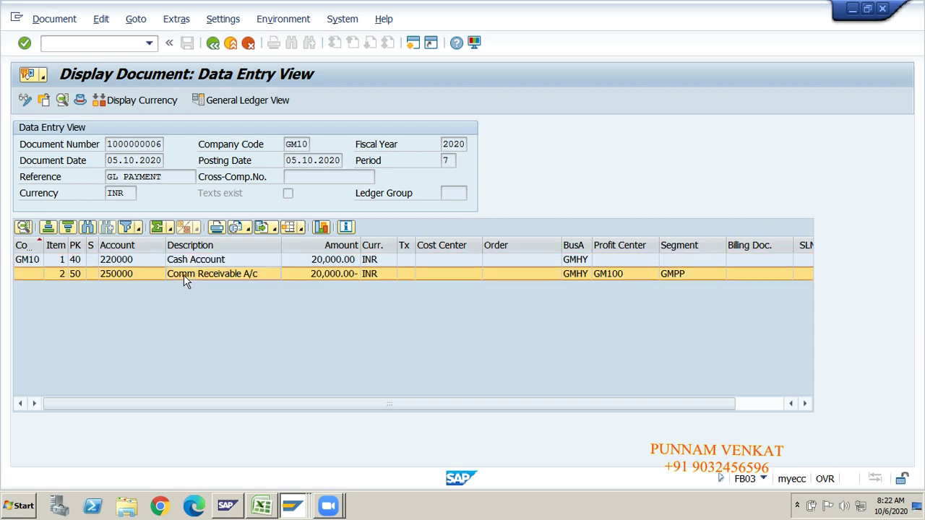
left_click(185, 263)
left_click(186, 271)
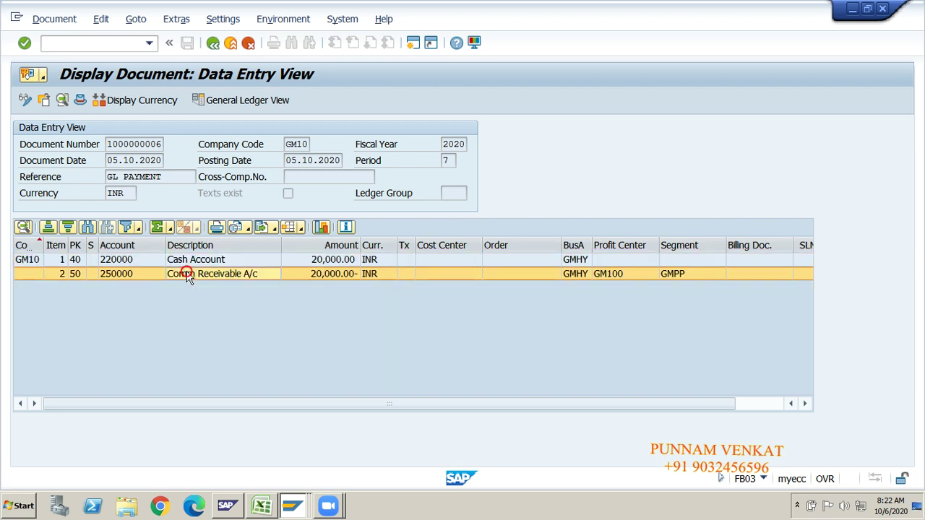
left_click(186, 263)
left_click(186, 276)
left_click(186, 262)
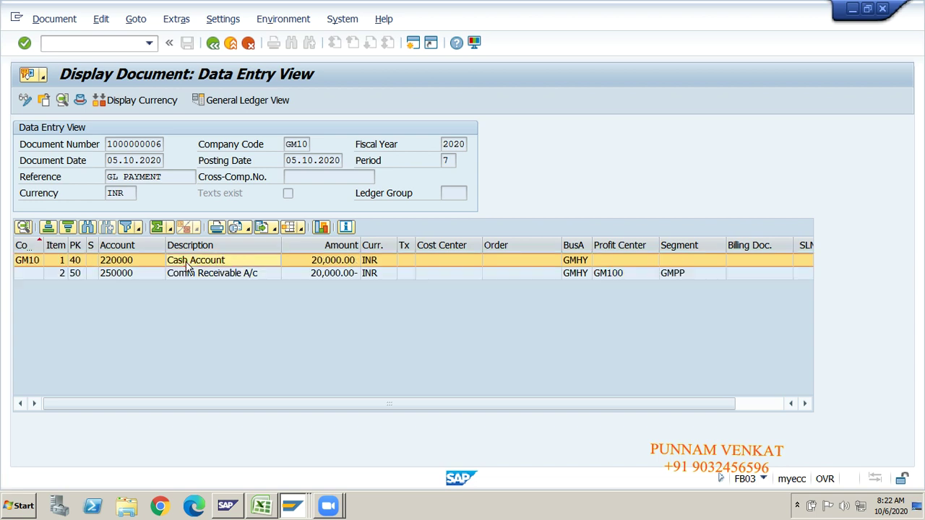
left_click(187, 273)
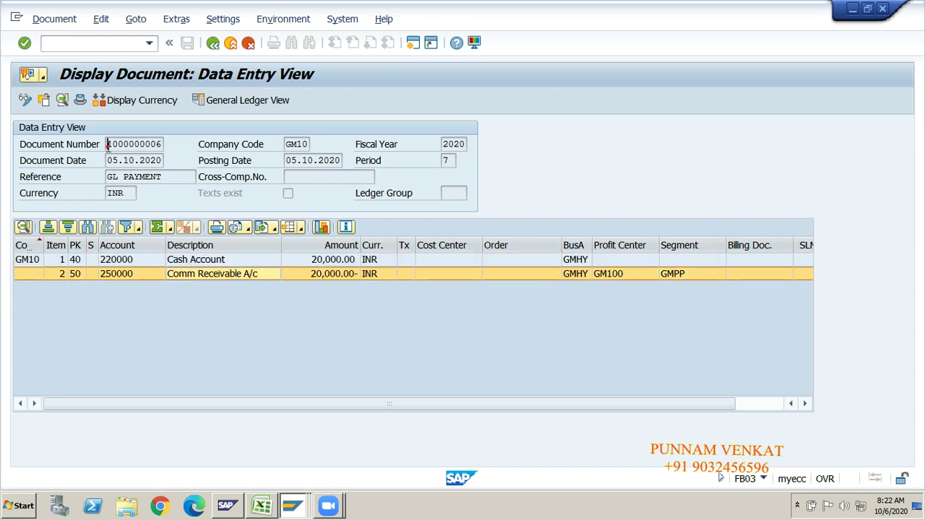
Step: Copy the document number from the header of the displayed GL PAYMENT document
left_click_drag(108, 144, 167, 148)
key("ctrl+c")
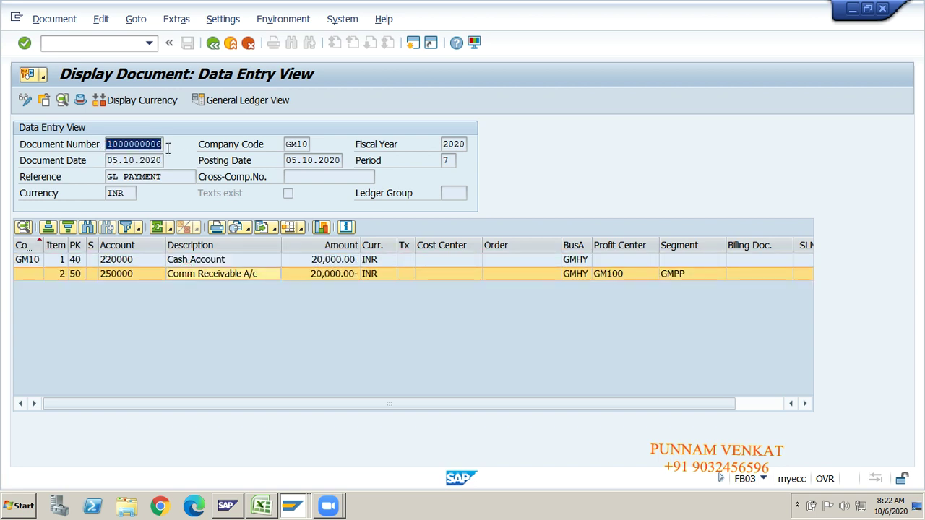
left_click(167, 148)
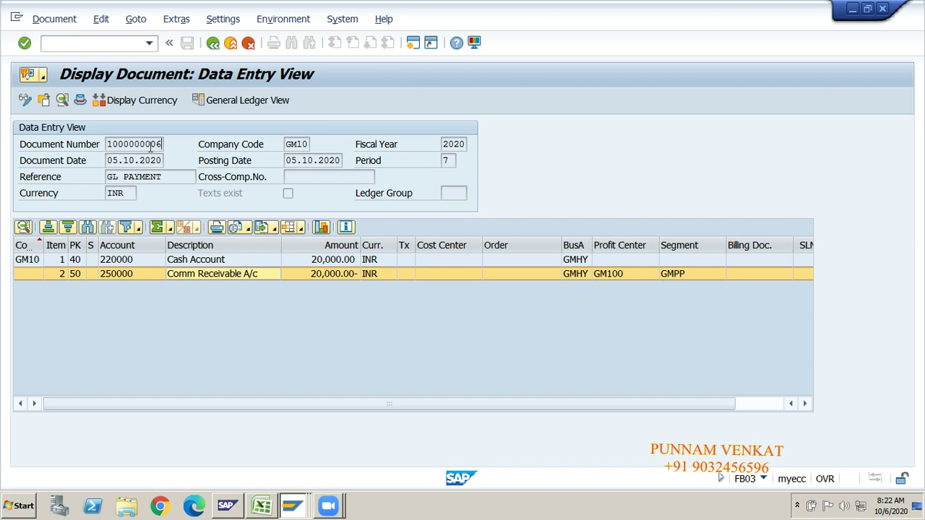
key("alt+Tab")
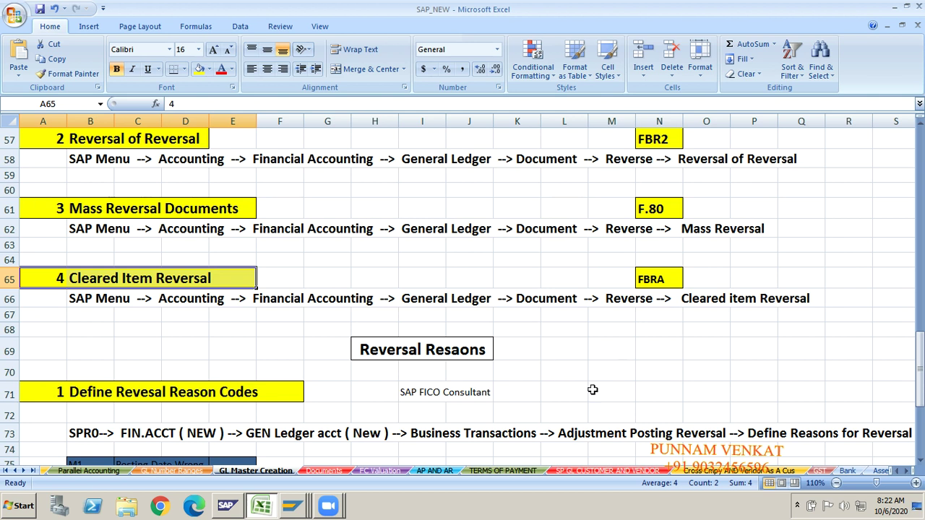
left_click(588, 372)
key("Up")
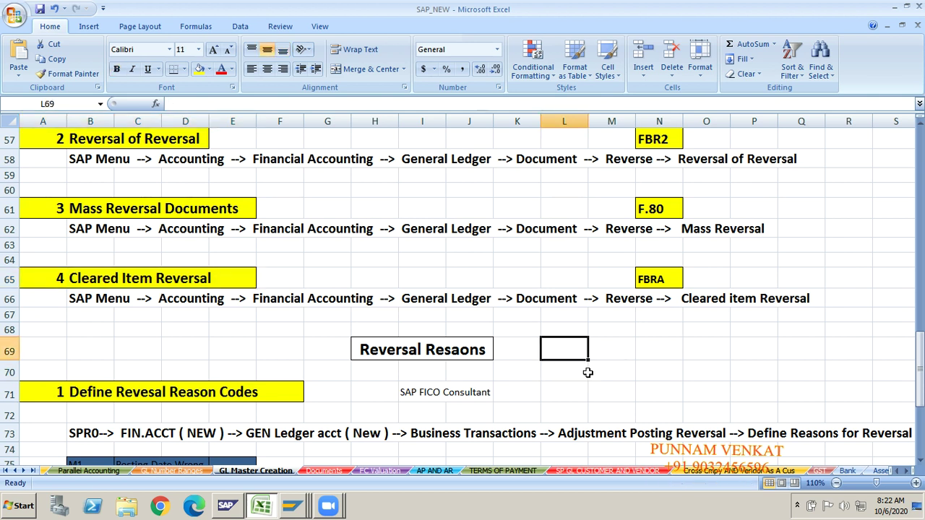
key("Right")
key("Right")
key("Right")
key("Right")
key("Right")
key("Right")
key("Right")
key("Right")
key("Up")
key("Up")
key("Up")
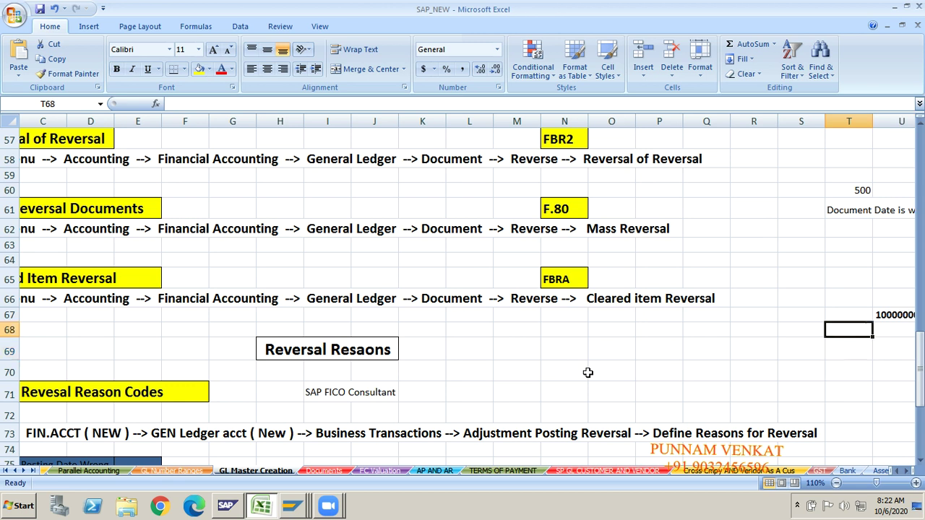
key("Right")
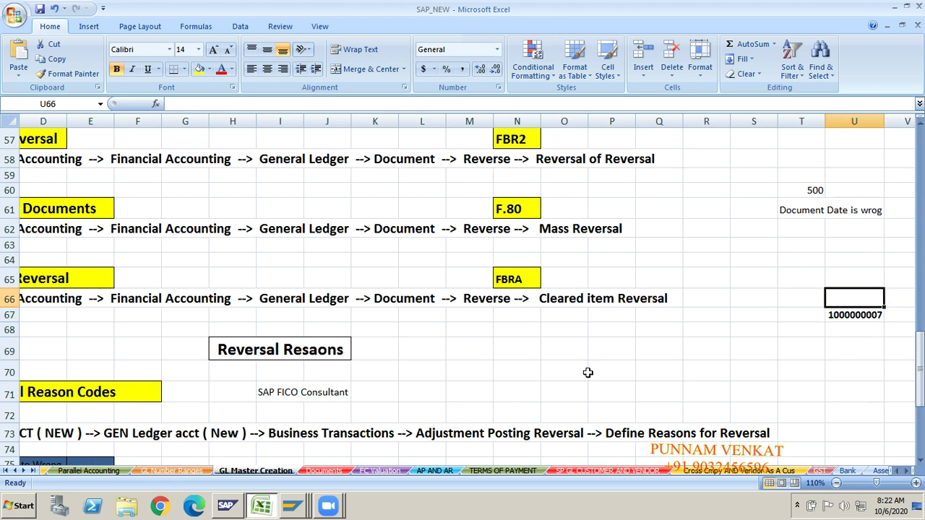
key("Up")
key("Left")
key("Left")
key("ctrl+v")
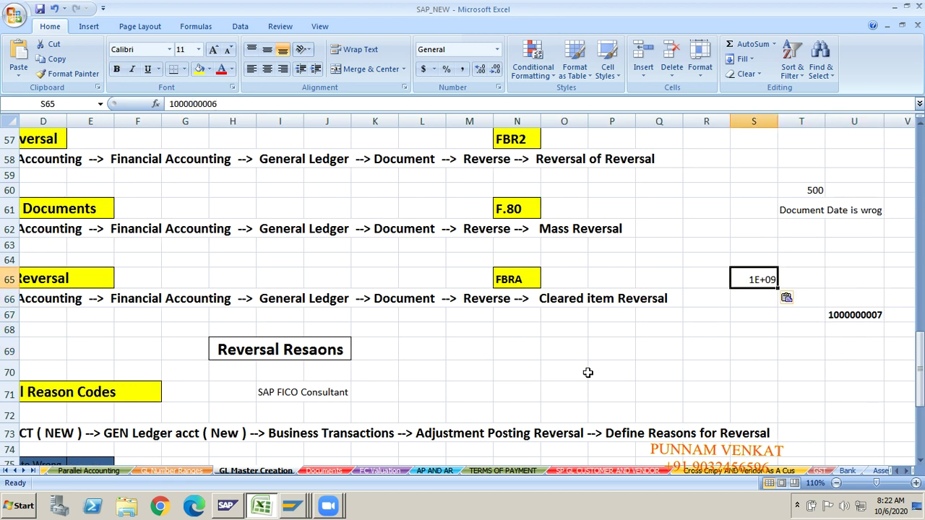
Step: Merge and center cells S65 to U65 around the pasted document number
key("Right")
key("Right")
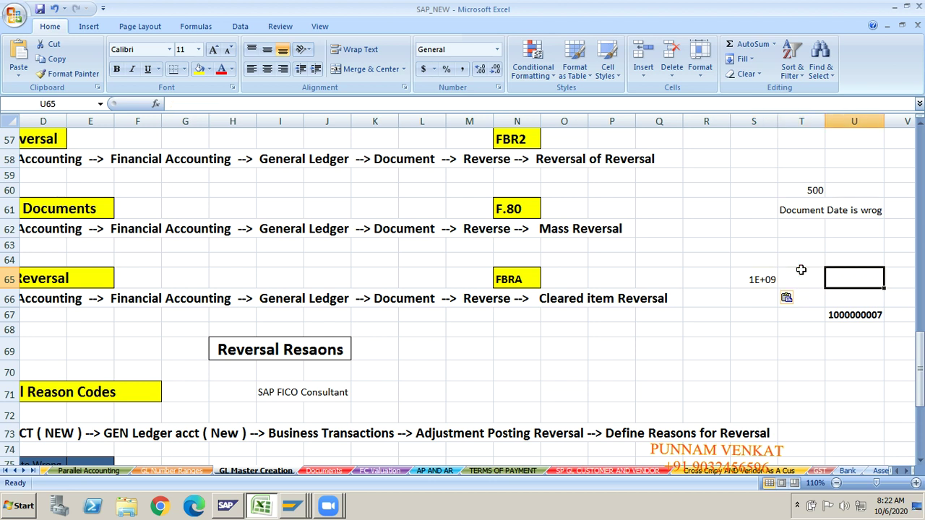
key("shift+Left")
key("shift+Left")
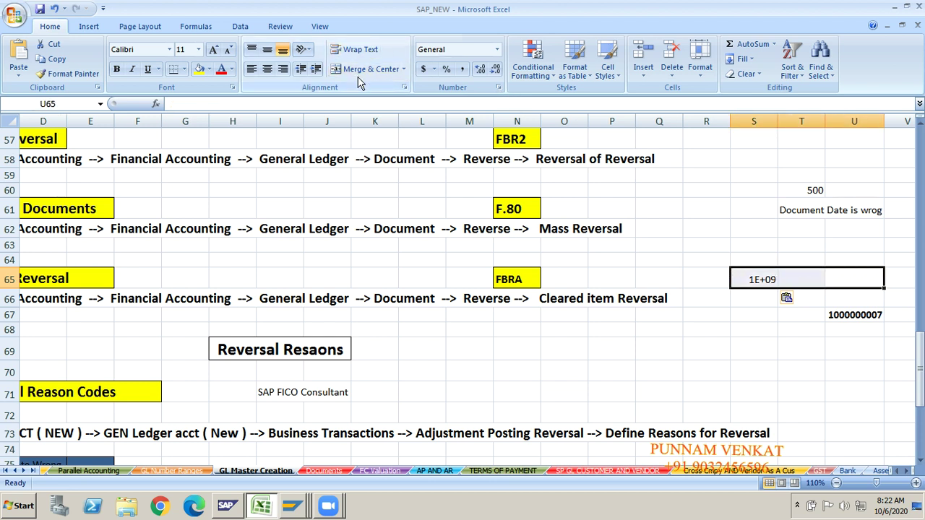
left_click(359, 73)
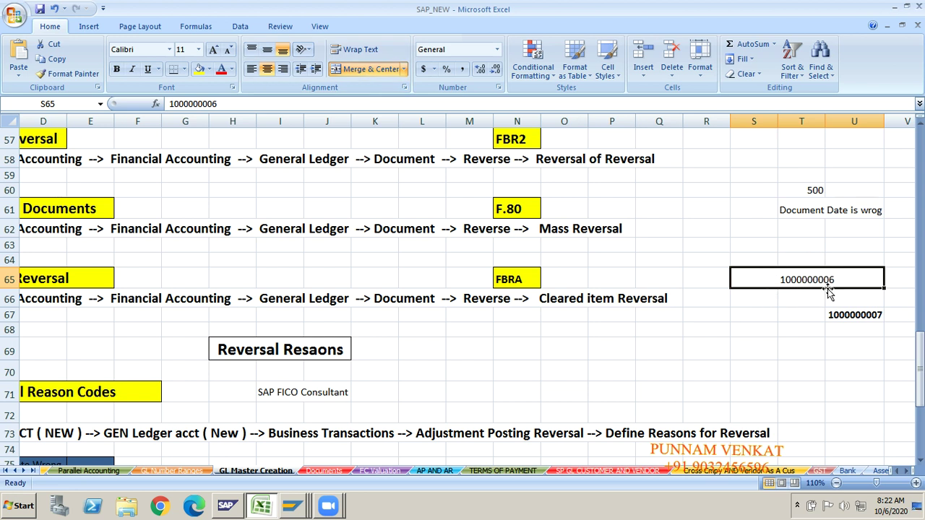
left_click(771, 298)
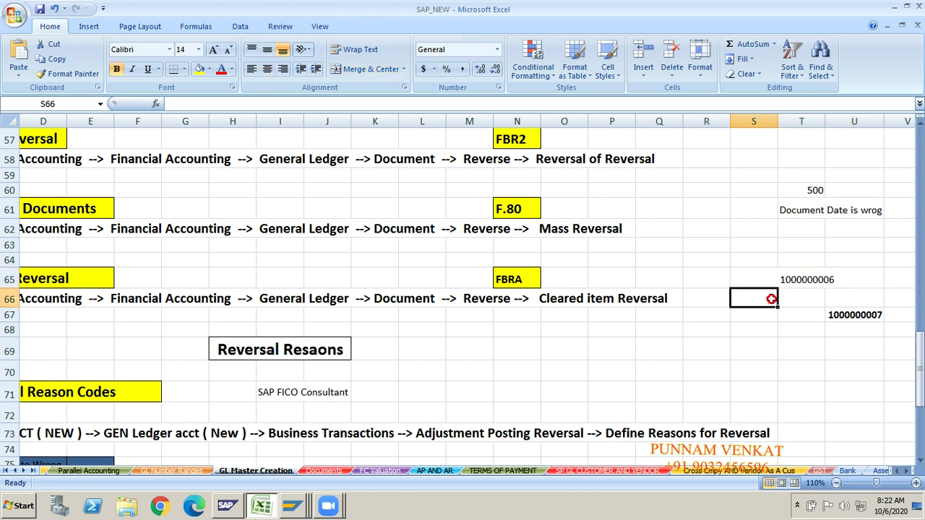
Step: Go back to the Cleared Item Reversal row and copy its transaction code FBRA from cell N65
key("Left")
key("Left")
key("Left")
key("Left")
key("Left")
key("Left")
key("Left")
key("Left")
key("Left")
key("Left")
key("Left")
key("Left")
key("Left")
key("Left")
key("Left")
key("Left")
key("Left")
key("Left")
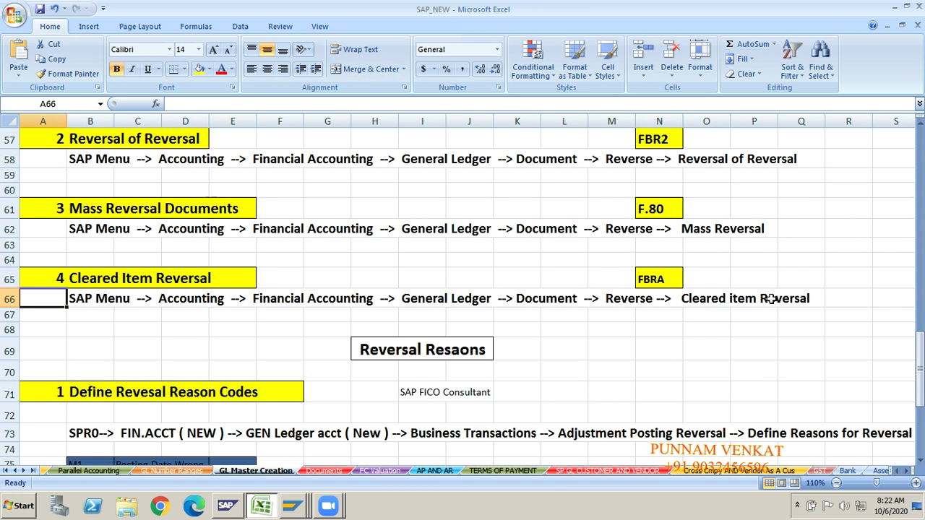
key("Up")
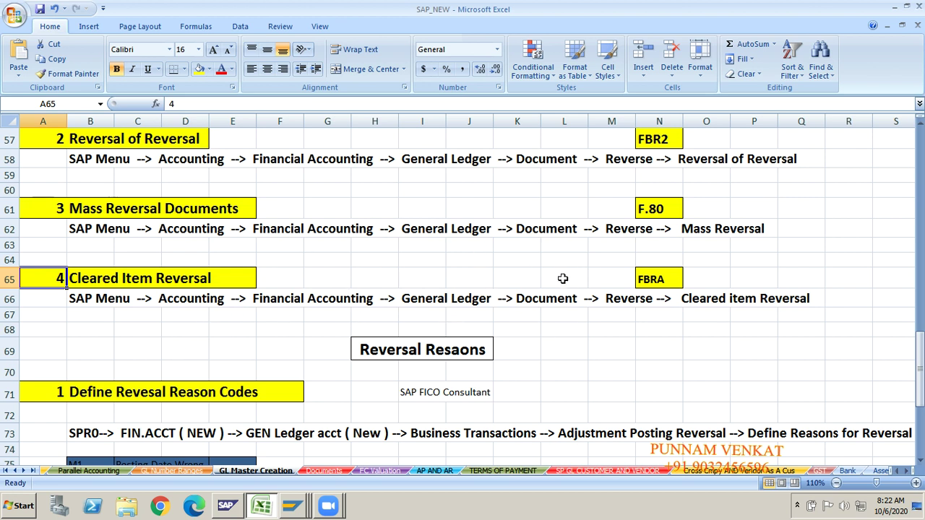
left_click(739, 324)
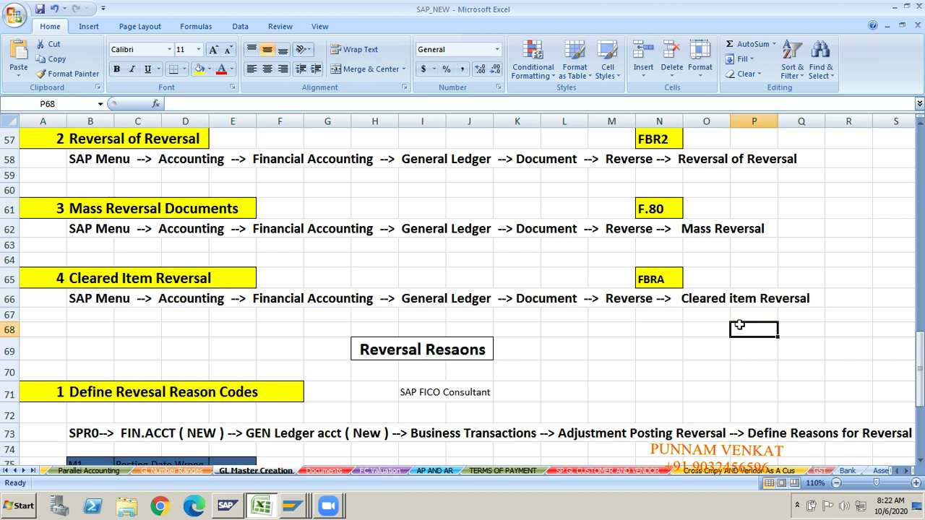
left_click(648, 286)
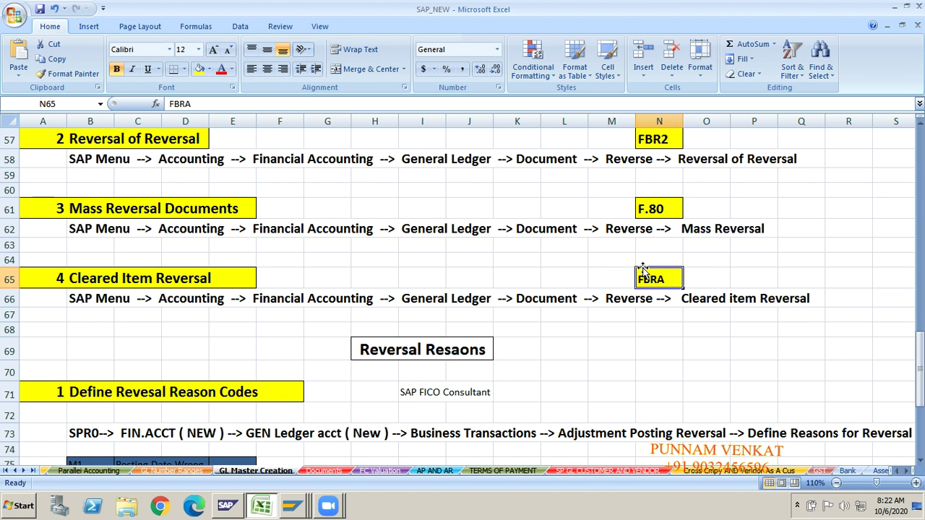
key("ctrl+c")
Step: Switch to SAP, leave the document display and start transaction FBRA with the copied code
key("alt+Tab")
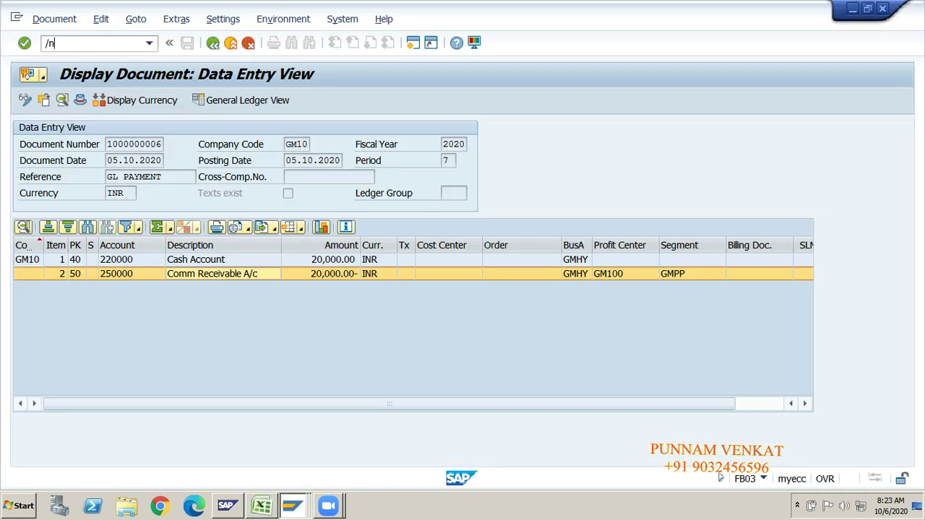
left_click(91, 43)
type("/n")
key("Return")
key("ctrl+v")
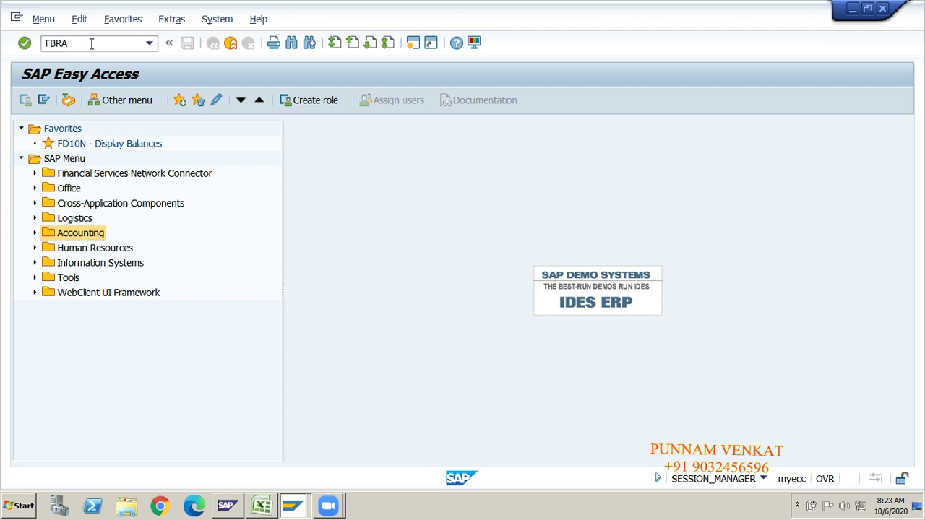
key("Return")
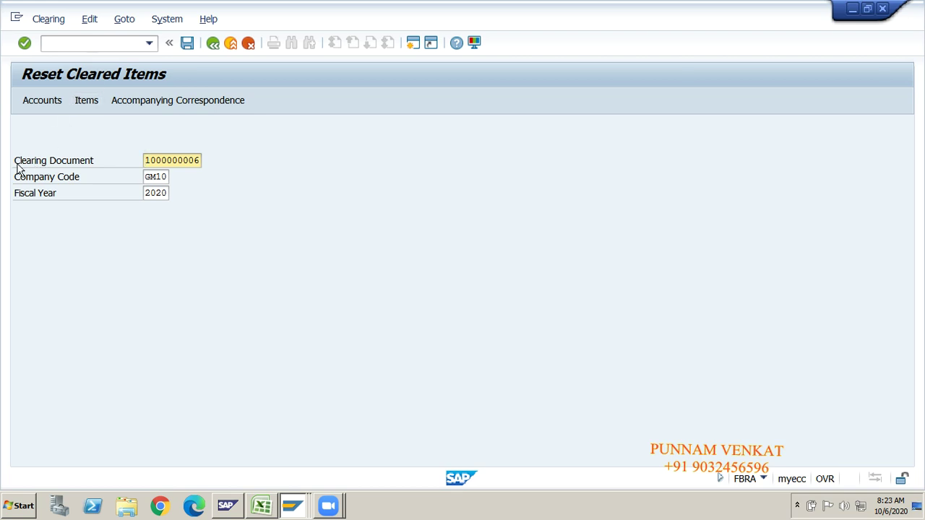
key("alt+Tab")
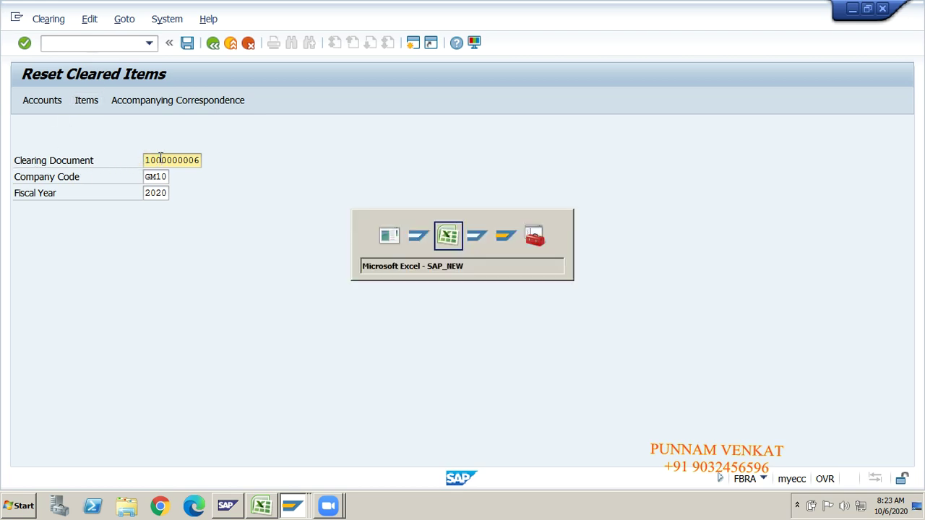
key("Right")
key("Right")
key("Right")
key("Right")
key("Right")
key("Right")
key("Right")
key("Right")
key("Right")
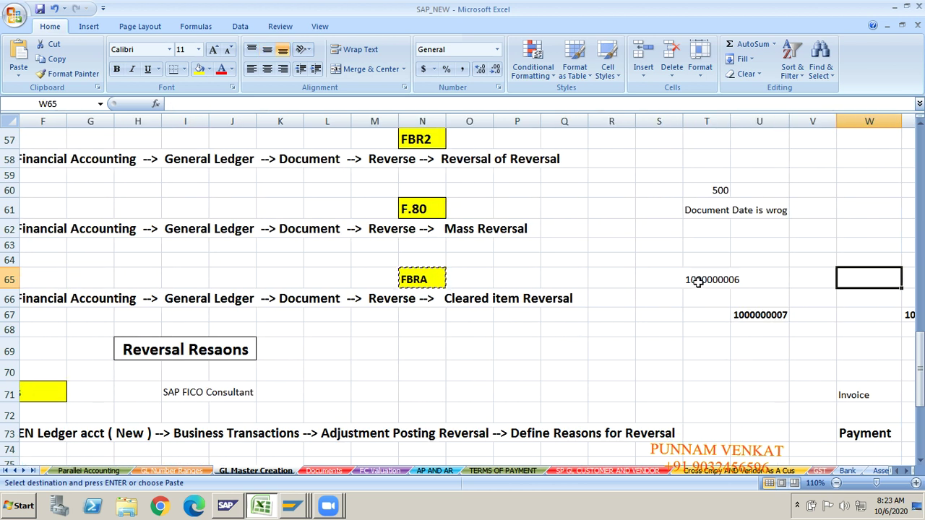
left_click(689, 285)
mouse_move(182, 105)
left_mouse_down()
mouse_move(222, 106)
mouse_move(165, 105)
left_mouse_up()
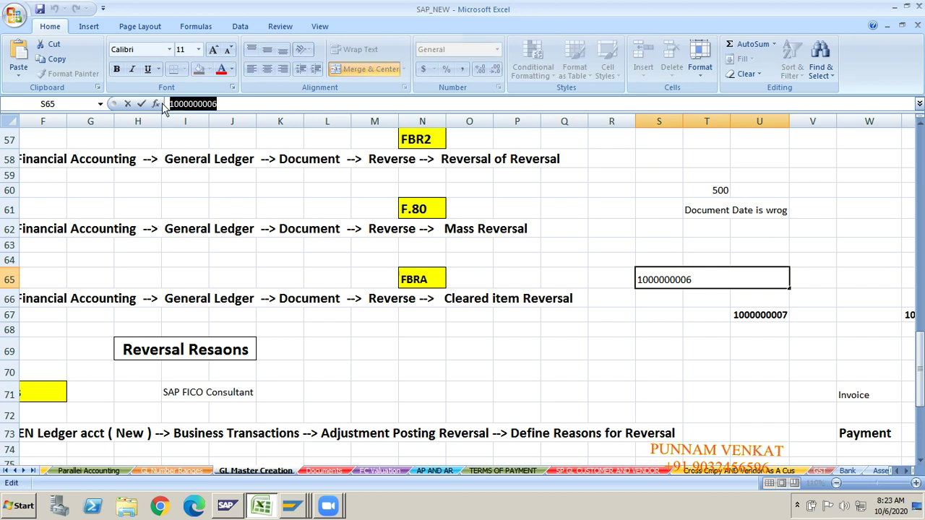
key("ctrl+c")
key("alt+Tab")
key("ctrl+v")
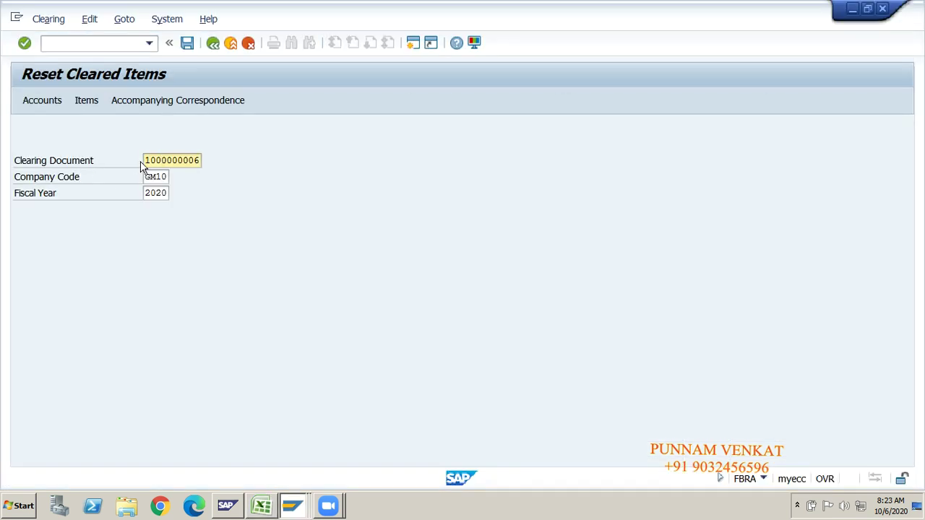
Step: Check the clearing document, company code GM10 and fiscal year 2020, and save with the option to both reset and reverse
left_click_drag(146, 161, 236, 154)
left_click(237, 154)
left_click(150, 177)
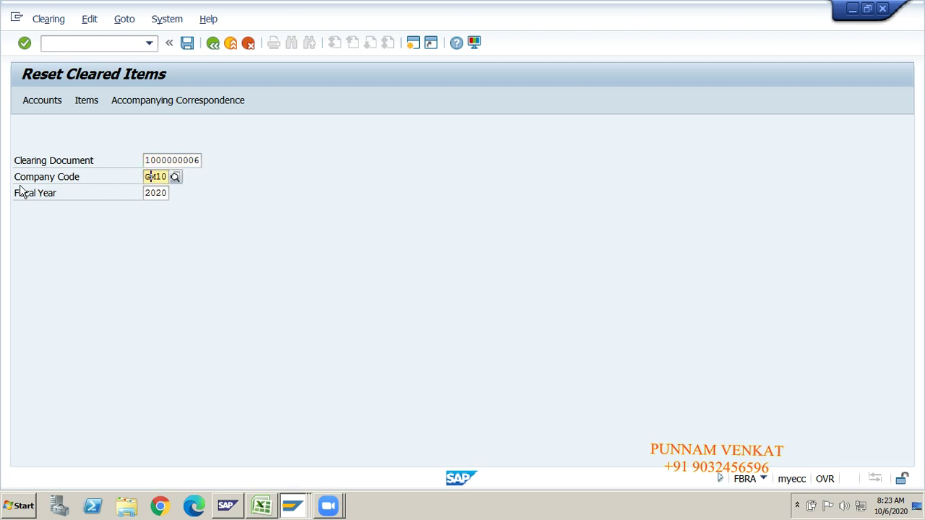
left_click(164, 193)
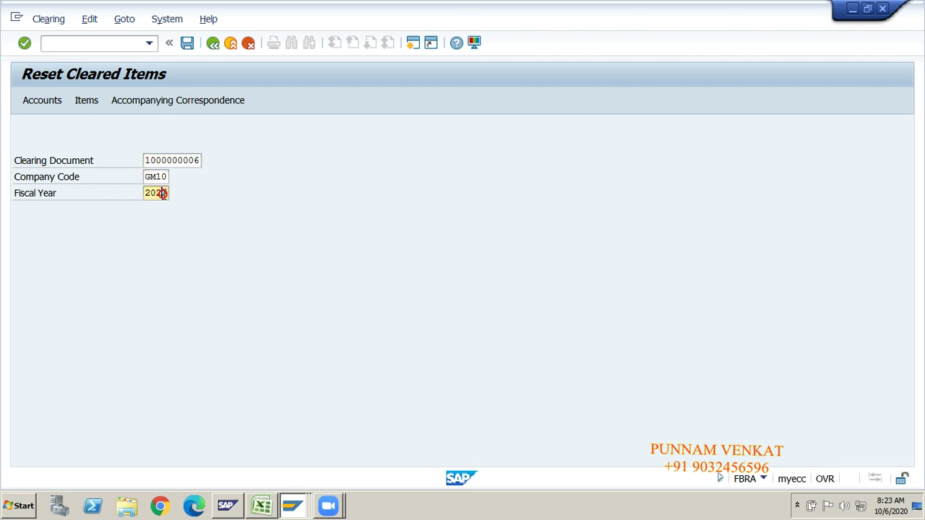
left_click(187, 45)
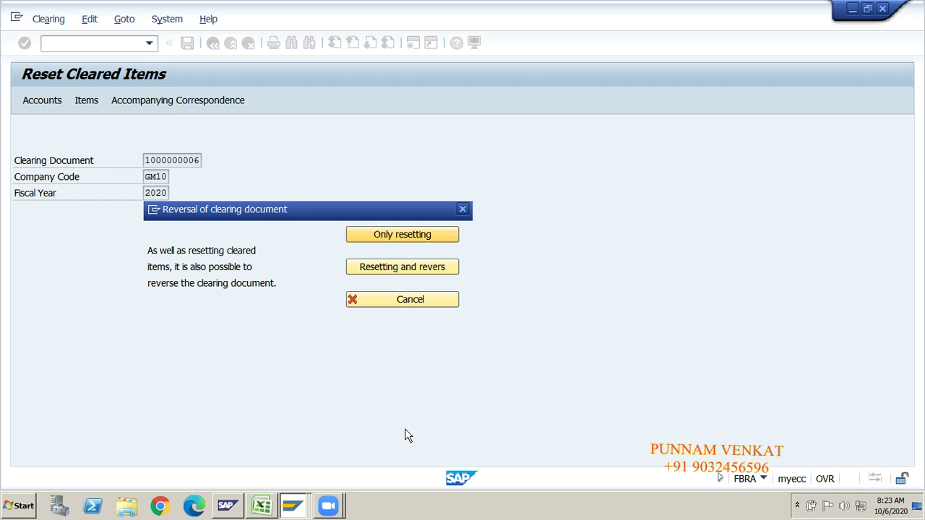
left_click(417, 273)
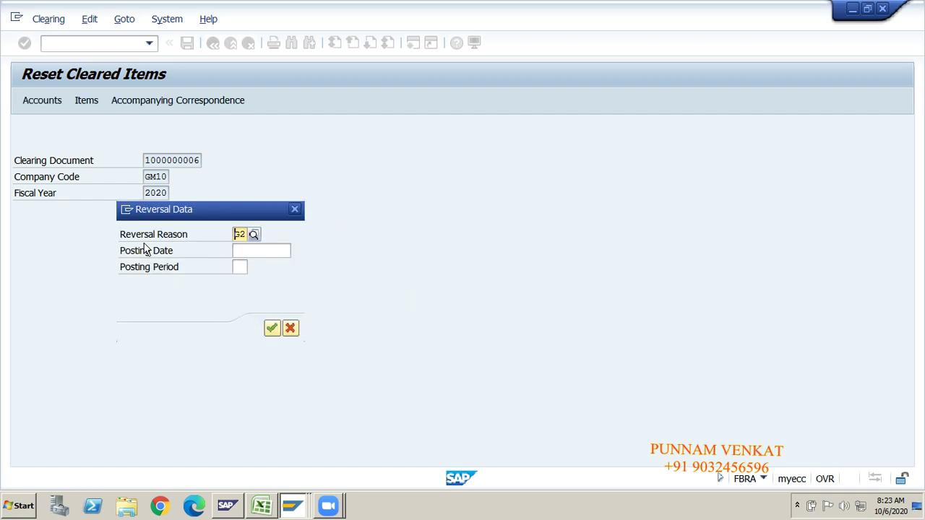
Step: Select reversal reason G1, Posting Date Wrong, for the clearing document and confirm the reversal
left_click(254, 235)
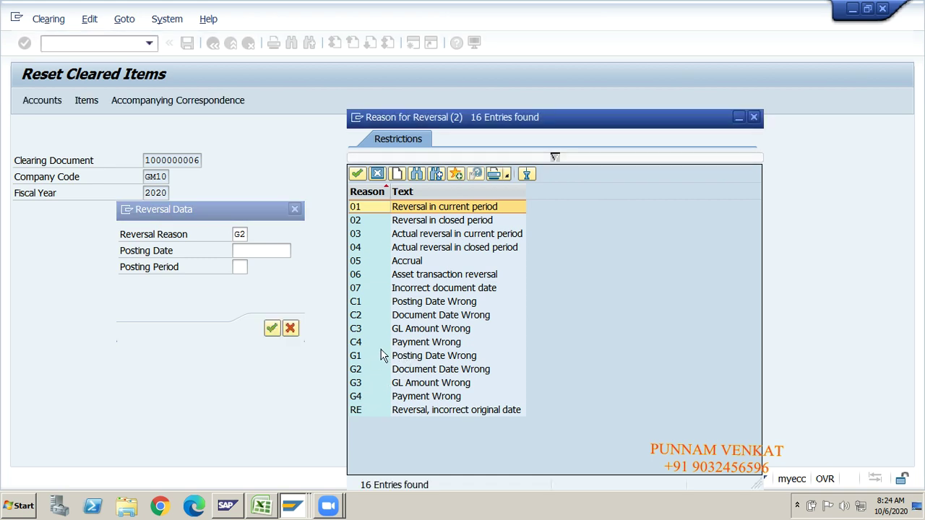
left_click(403, 358)
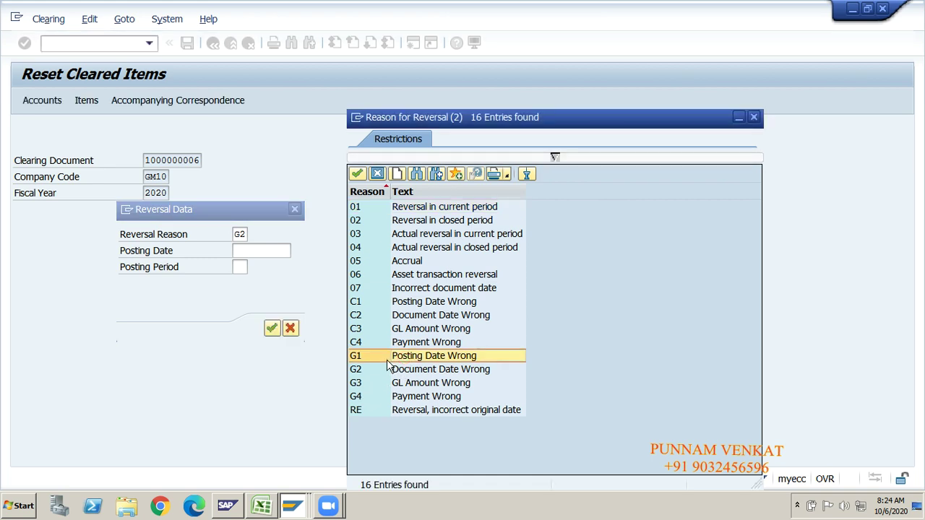
double_click(394, 358)
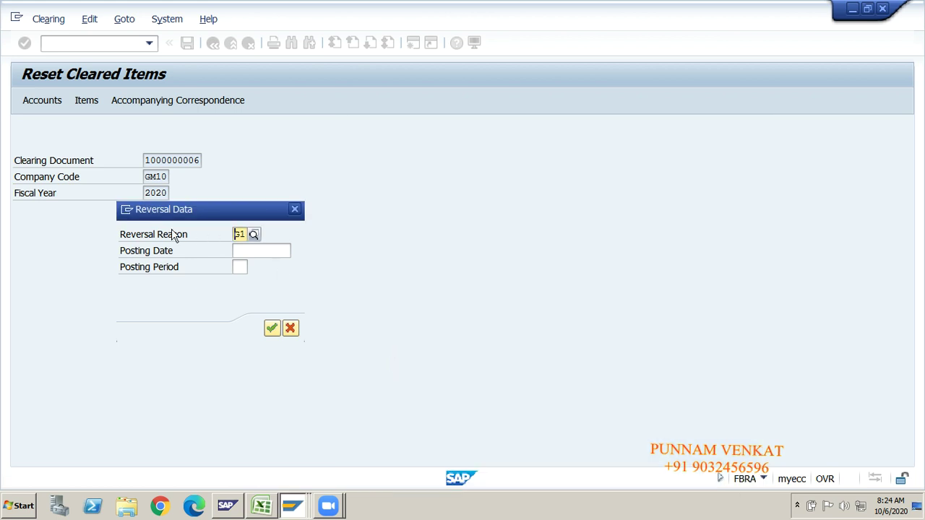
left_click(270, 328)
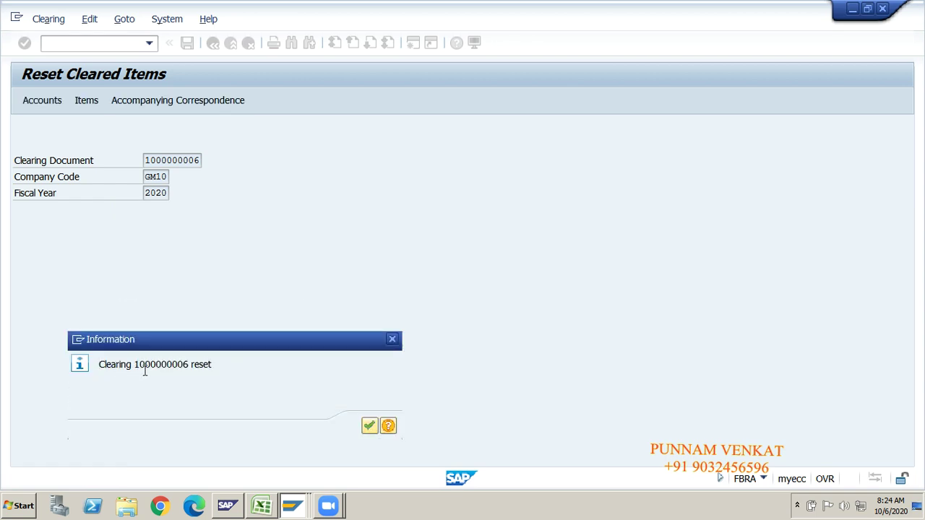
left_click(369, 427)
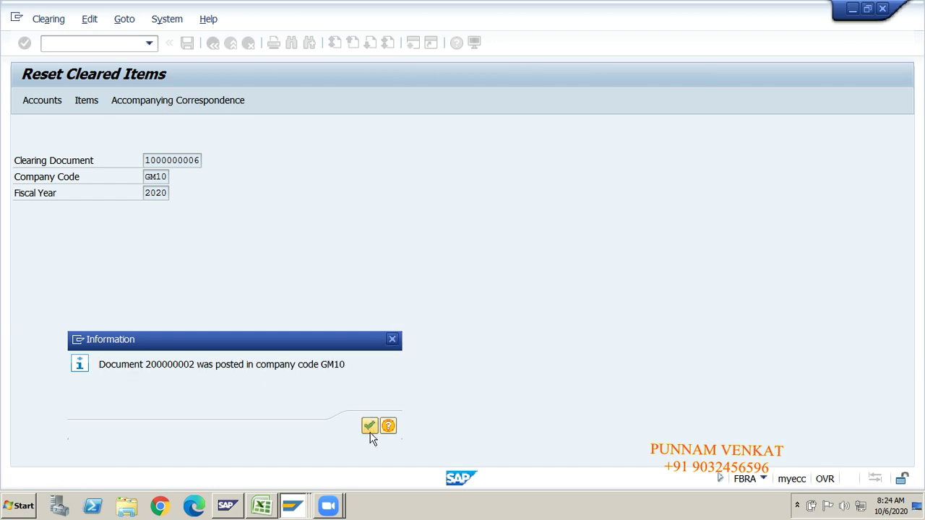
left_click(798, 506)
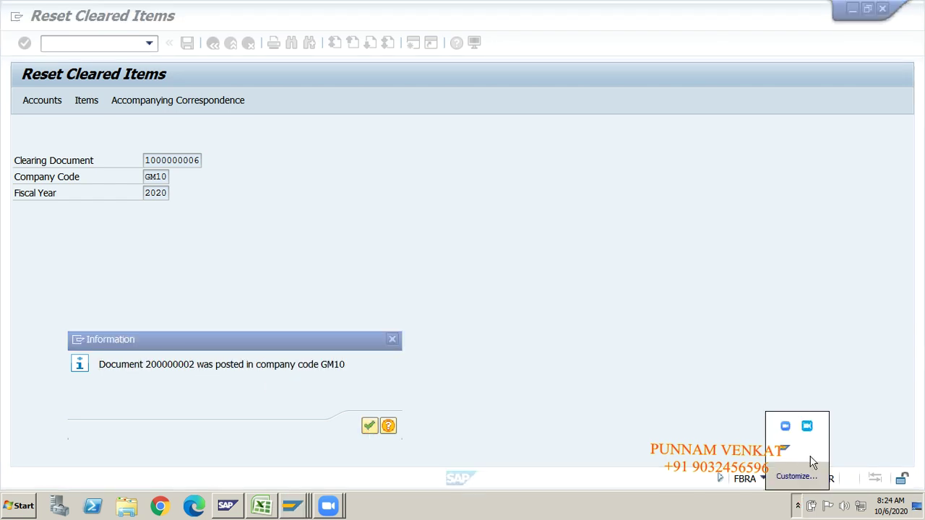
left_click(808, 428)
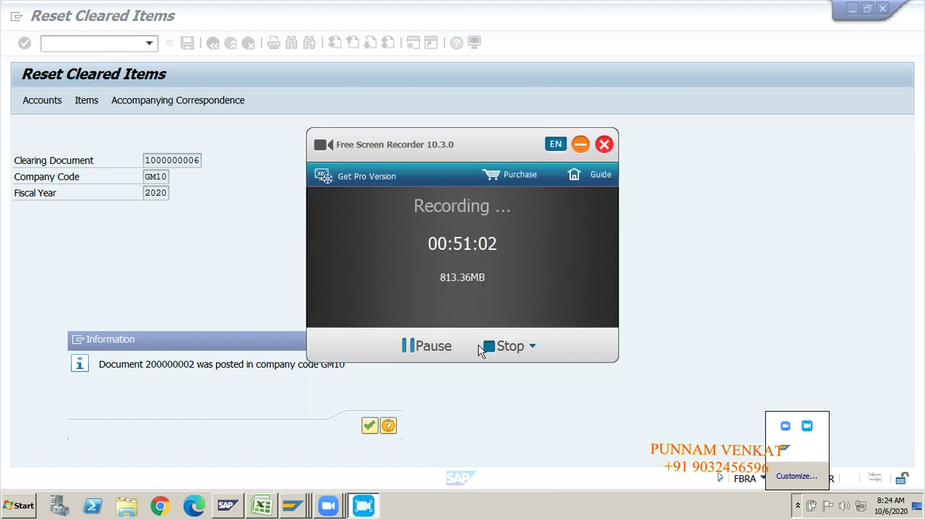